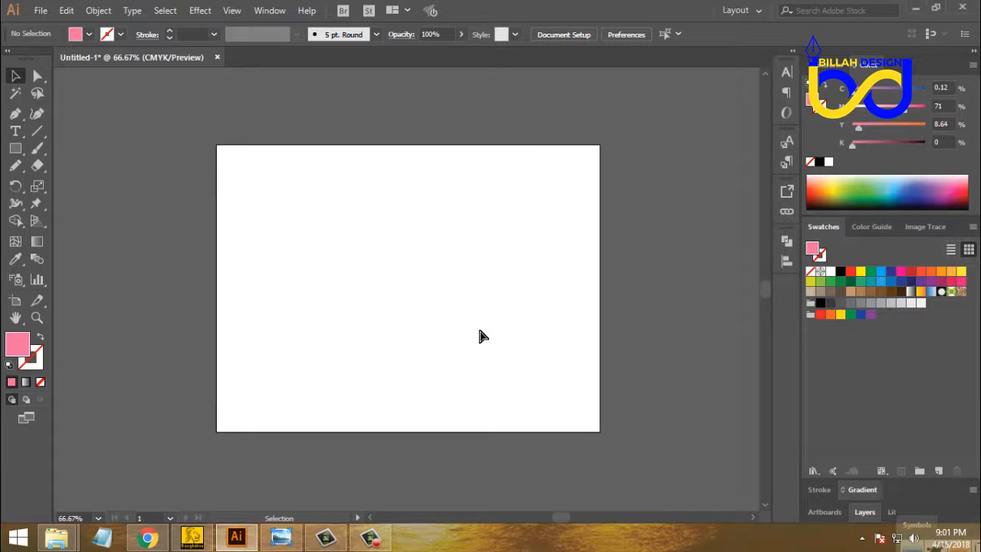
pyautogui.hotkey('ctrl', '1')
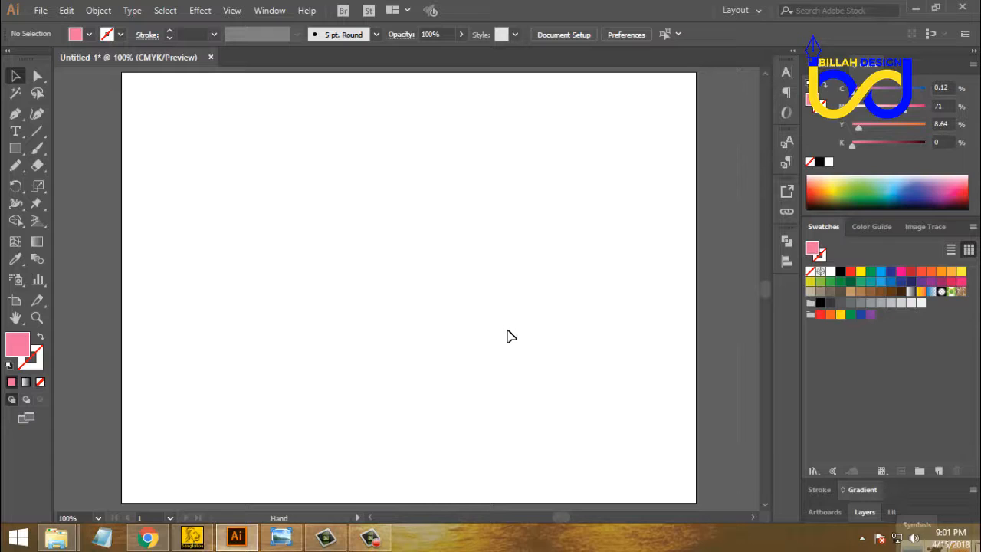
pyautogui.hotkey('ctrl', '-')
pyautogui.press('space')
pyautogui.moveTo(508, 322); pyautogui.dragTo(506, 312)
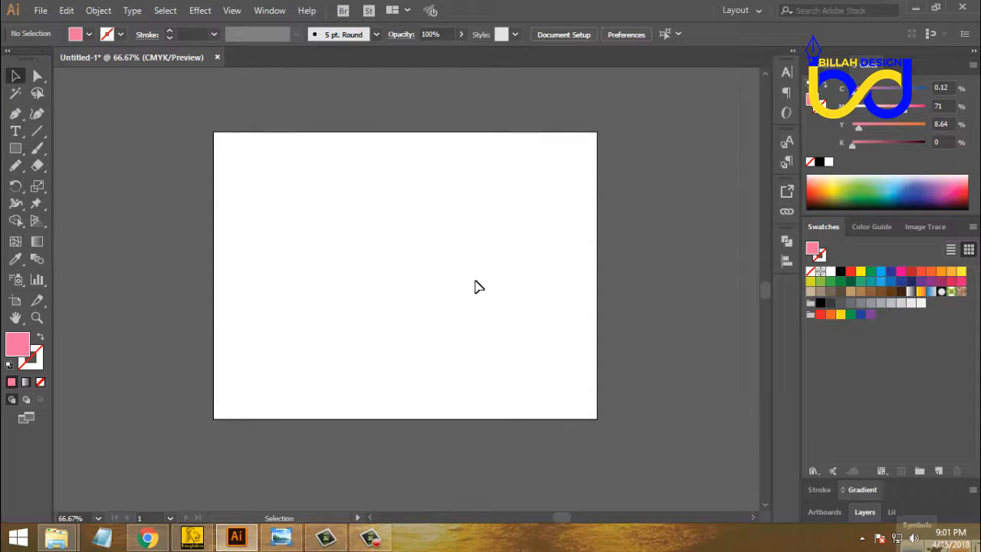
pyautogui.moveTo(491, 270); pyautogui.dragTo(488, 272)
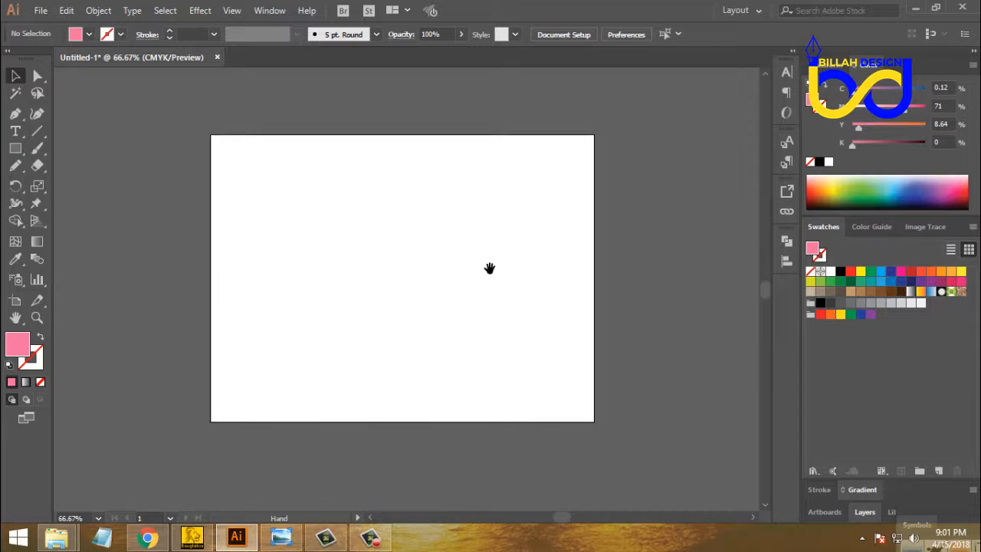
pyautogui.hotkey('ctrl', '=')
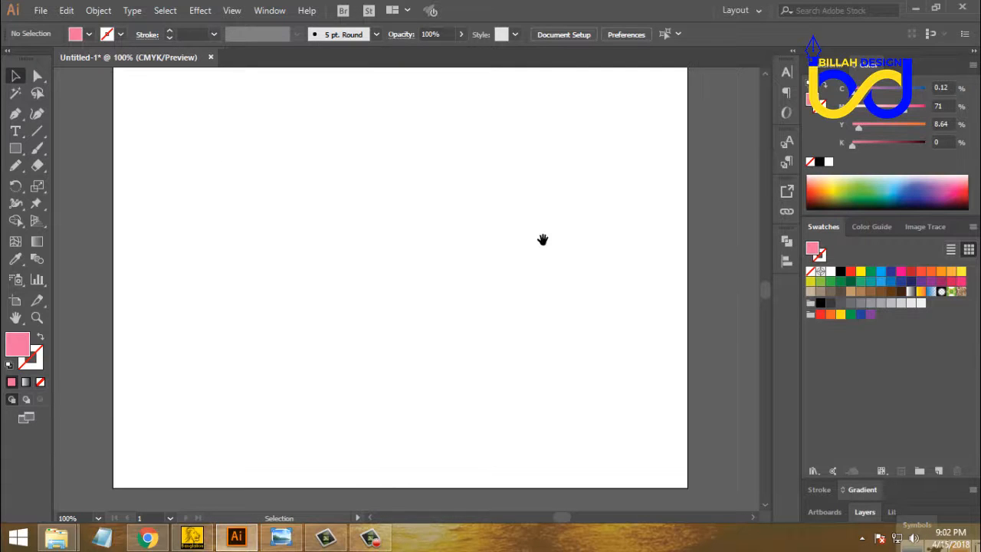
pyautogui.moveTo(543, 240)
pyautogui.mouseDown()
pyautogui.moveTo(536, 269)
pyautogui.moveTo(538, 256)
pyautogui.mouseUp()
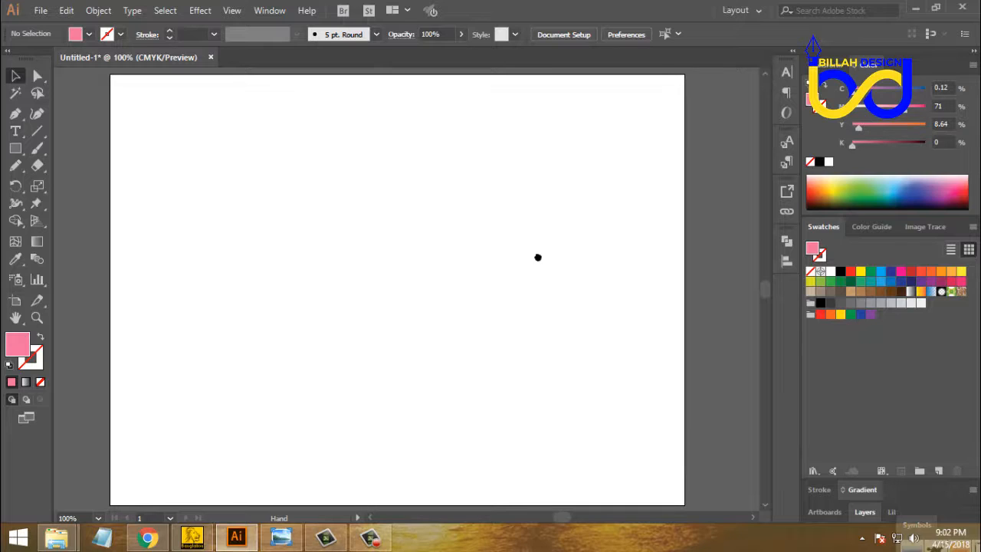
pyautogui.press('space')
# Switch to Chrome and copy the "Raster image / Vector image" lion picture from the image tracing search results.
pyautogui.click(150, 537)
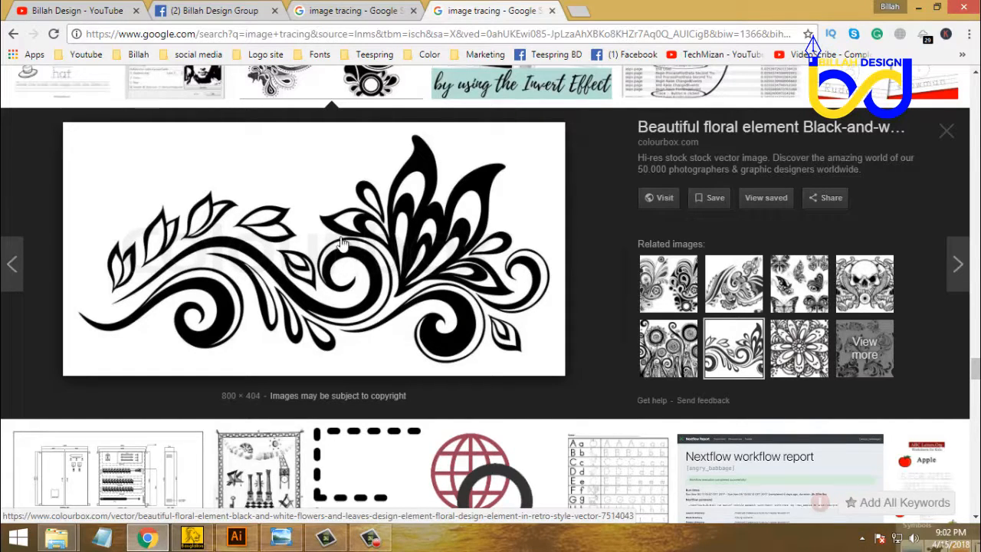
pyautogui.click(371, 12)
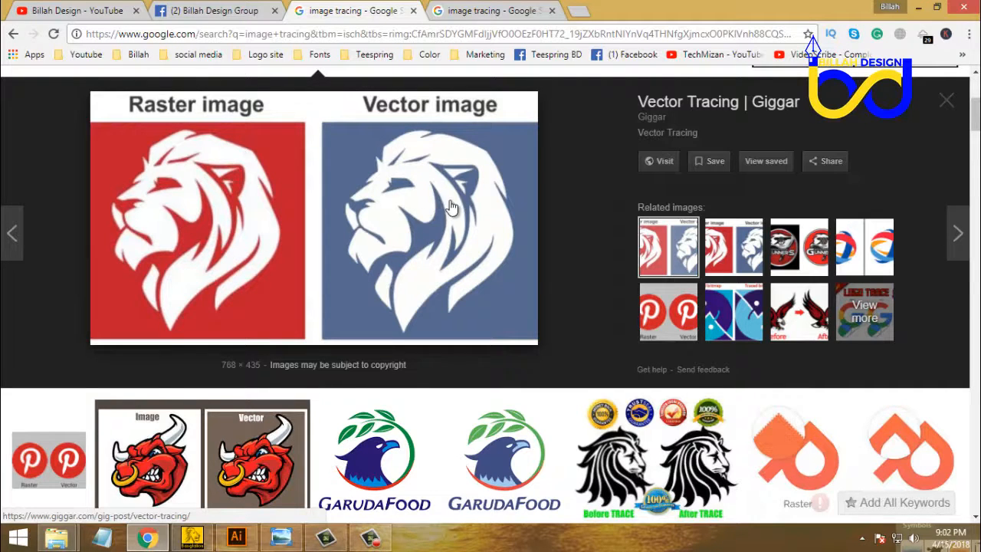
pyautogui.scroll(2, 452, 207)
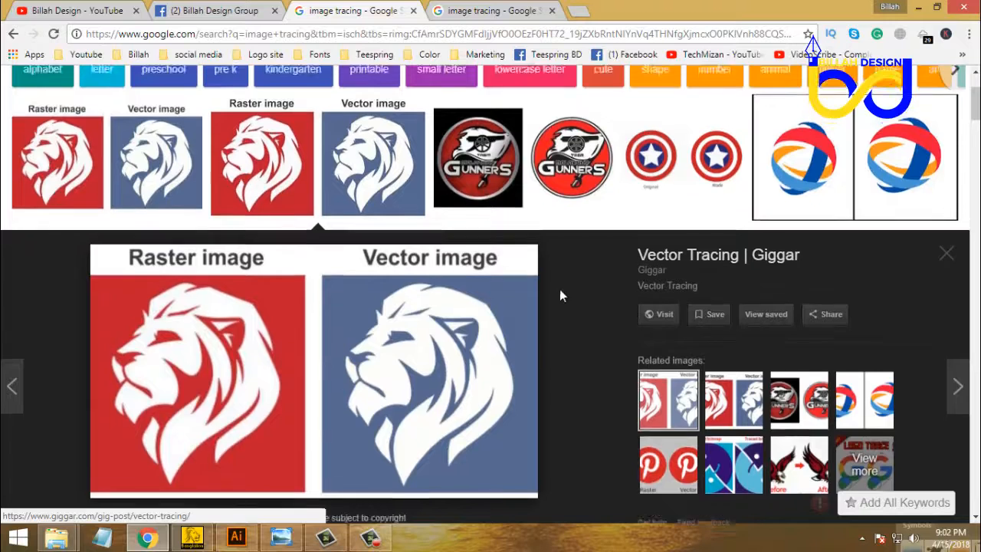
pyautogui.scroll(2, 560, 296)
pyautogui.scroll(-4, 444, 206)
pyautogui.rightClick(444, 209)
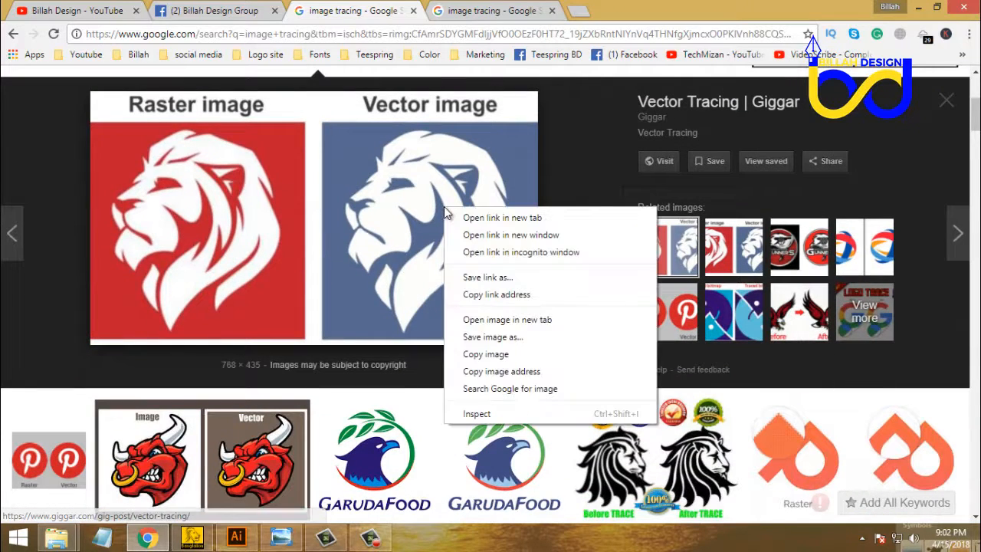
pyautogui.click(497, 355)
# Switch to Illustrator, paste the copied lion picture, and position it across the artboard.
pyautogui.click(237, 538)
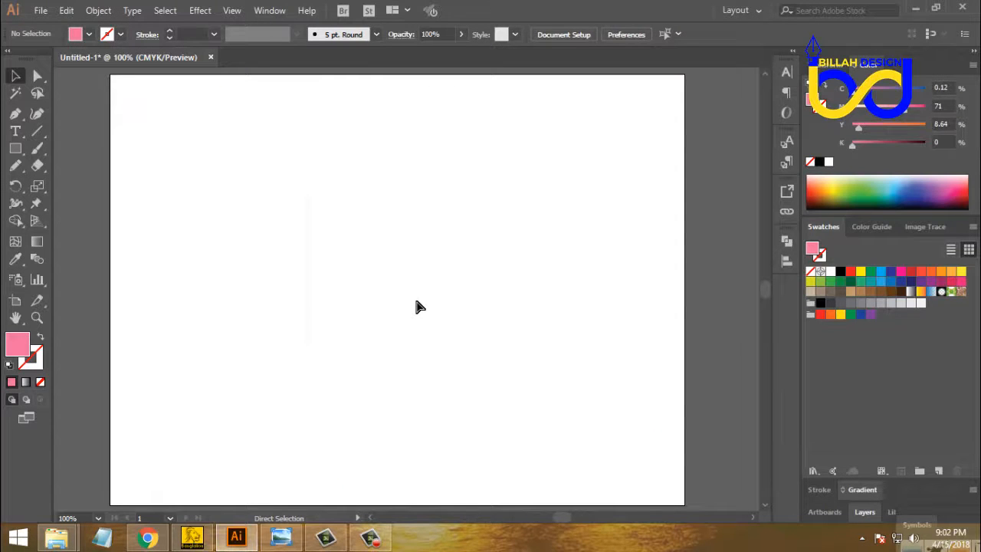
pyautogui.hotkey('ctrl', 'v')
pyautogui.moveTo(480, 328); pyautogui.dragTo(581, 288)
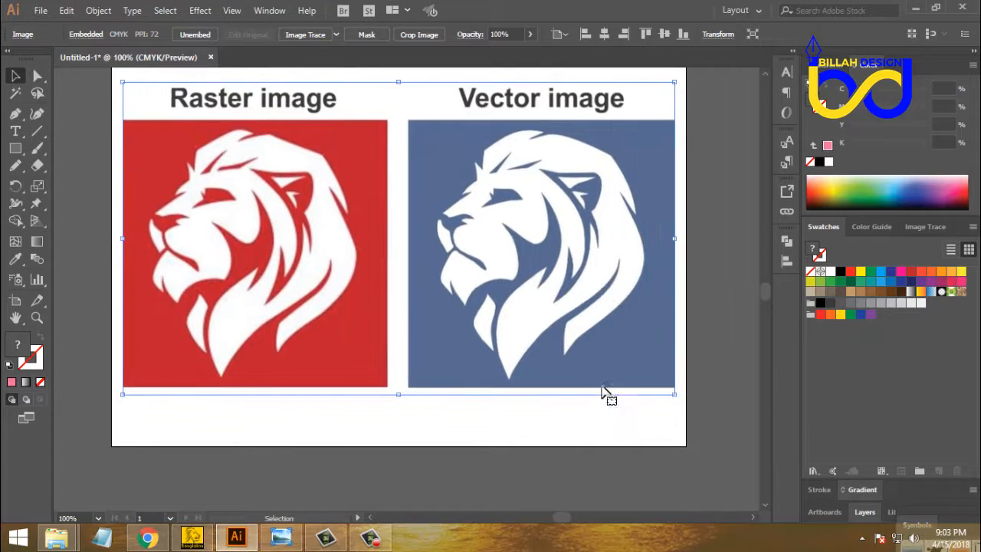
pyautogui.click(609, 405)
pyautogui.moveTo(537, 248); pyautogui.dragTo(546, 268)
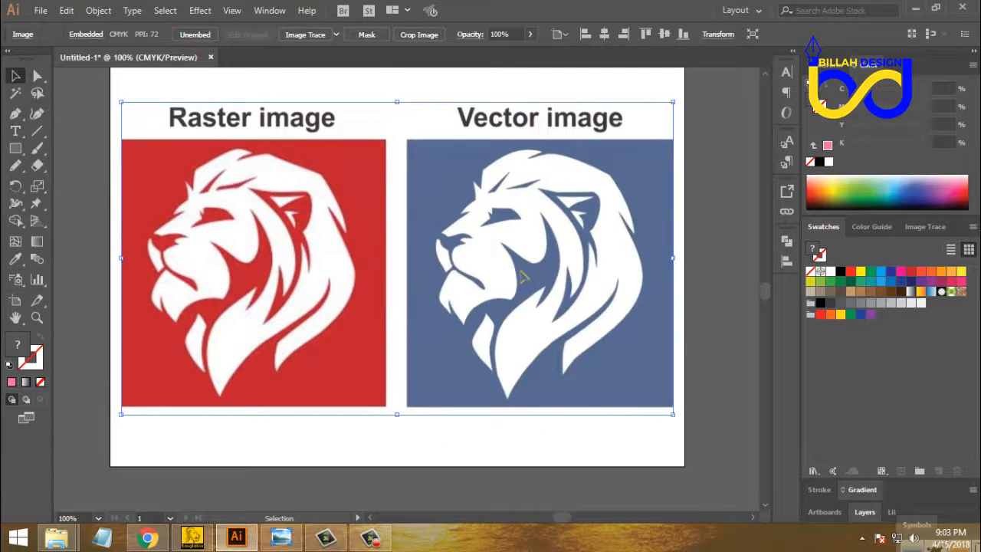
# Lock the placed lion picture so it serves as a fixed tracing template.
pyautogui.click(107, 11)
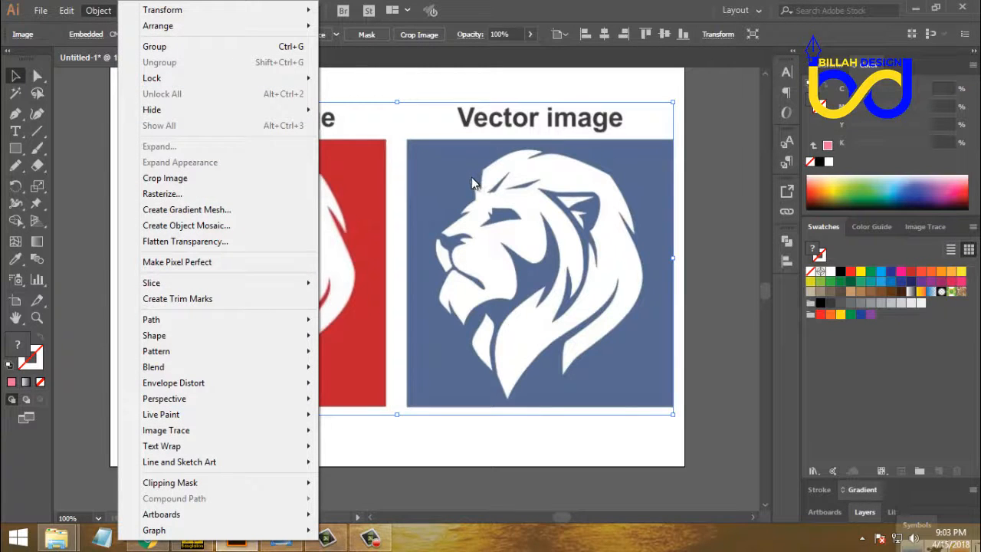
pyautogui.moveTo(207, 79)
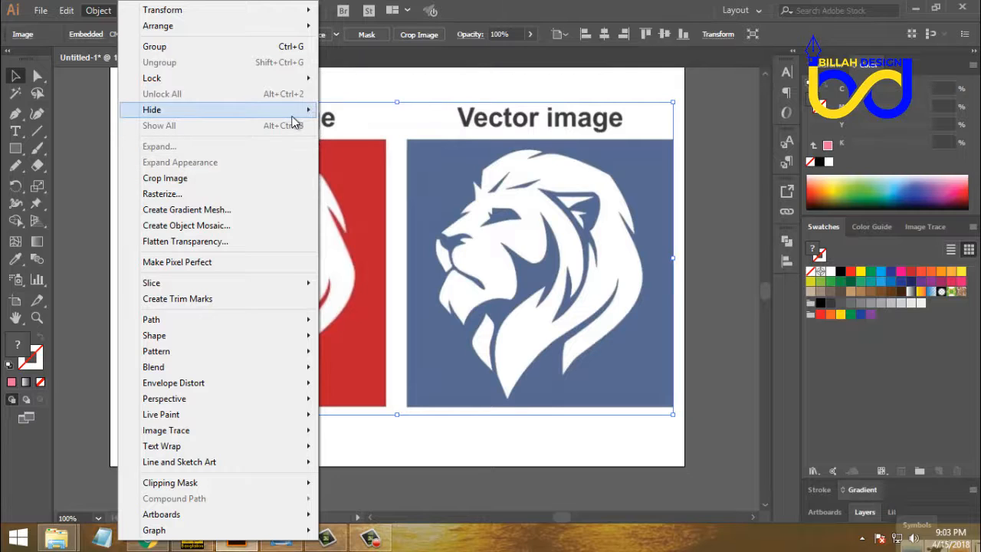
pyautogui.moveTo(303, 78)
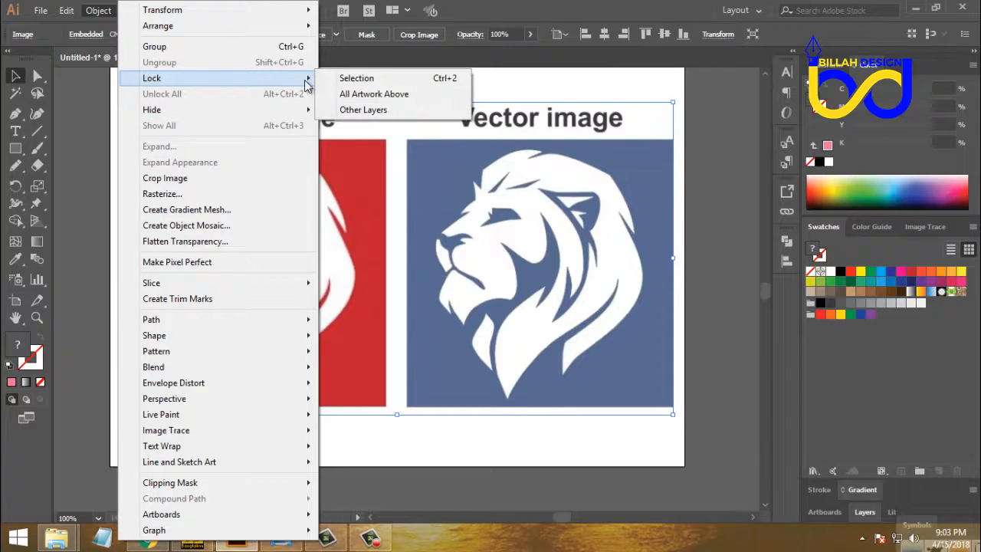
pyautogui.click(440, 81)
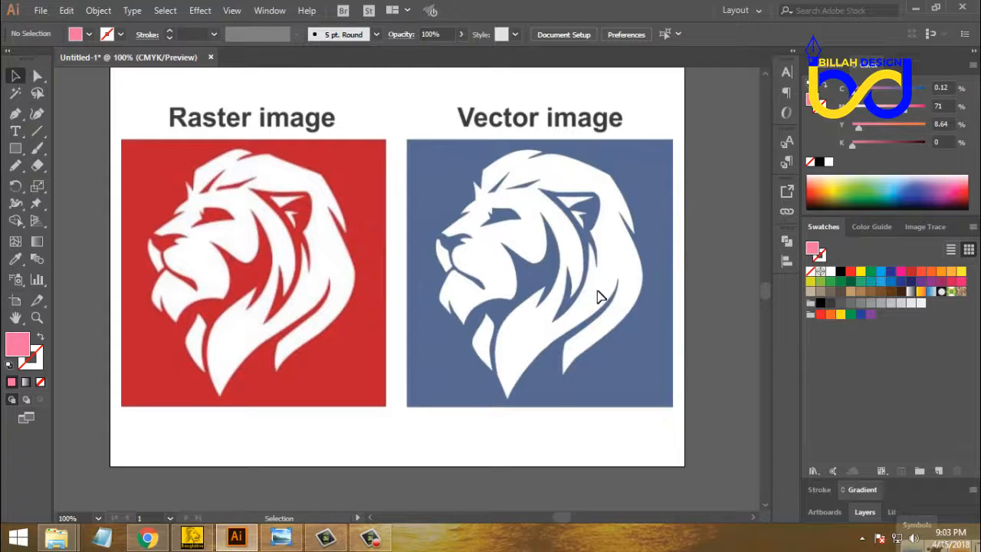
# Activate the Pen tool and detach its tool group as a floating set beside the blue lion.
pyautogui.moveTo(591, 287); pyautogui.dragTo(568, 290)
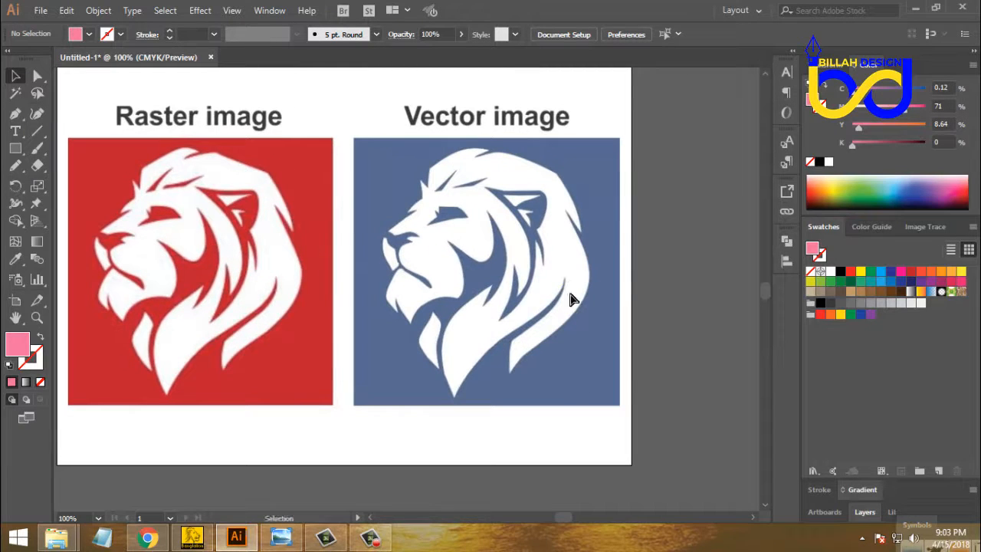
pyautogui.hotkey('ctrl', '+')
pyautogui.moveTo(610, 307); pyautogui.dragTo(543, 267)
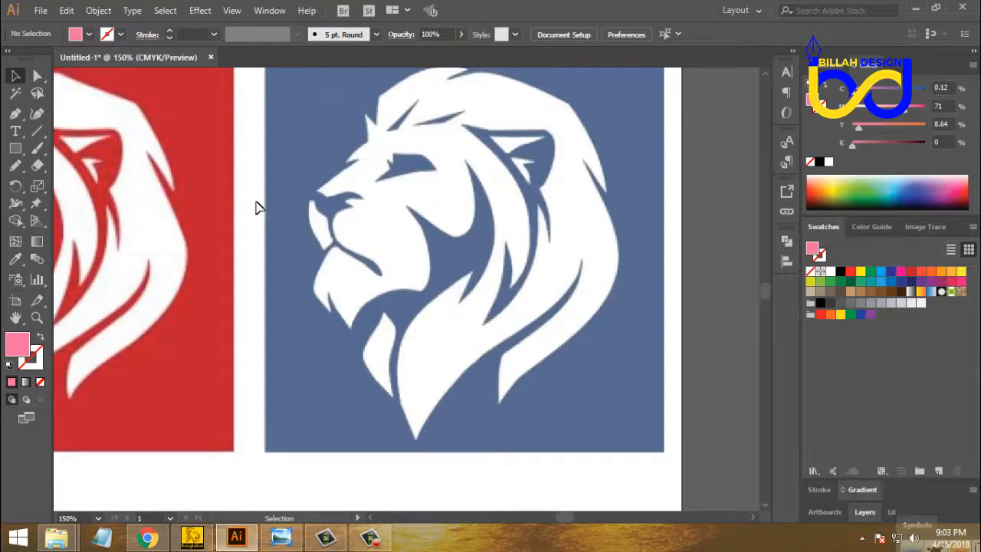
pyautogui.click(16, 114)
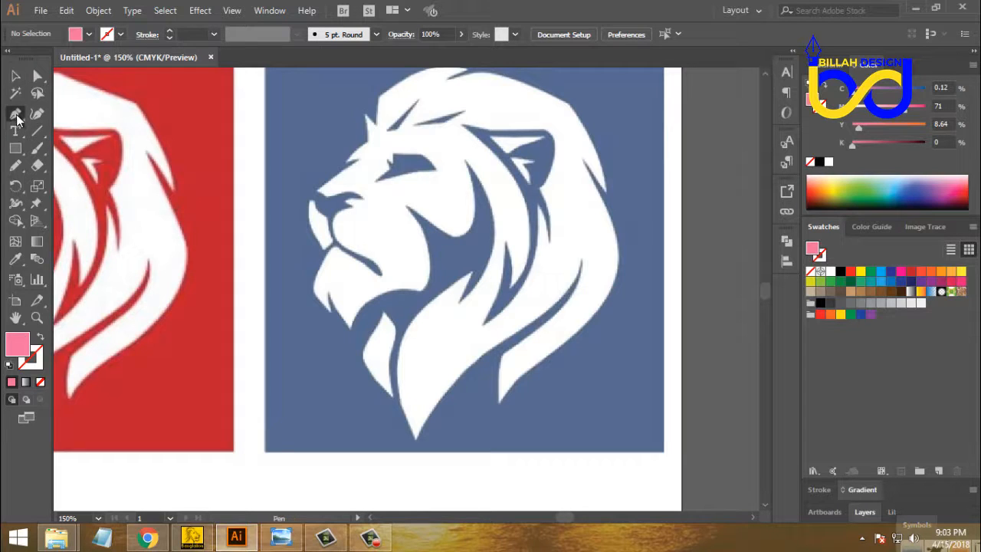
pyautogui.click(15, 114)
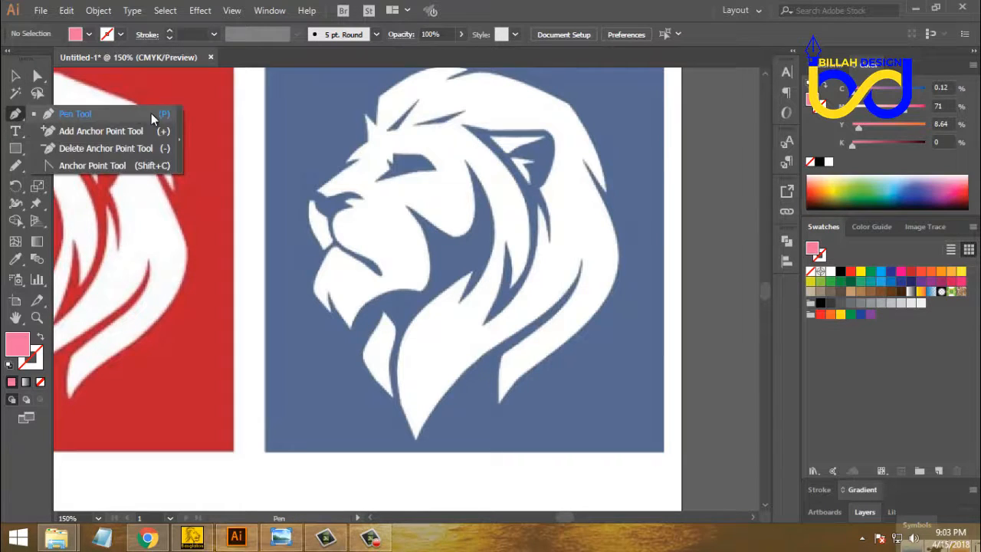
pyautogui.click(183, 144)
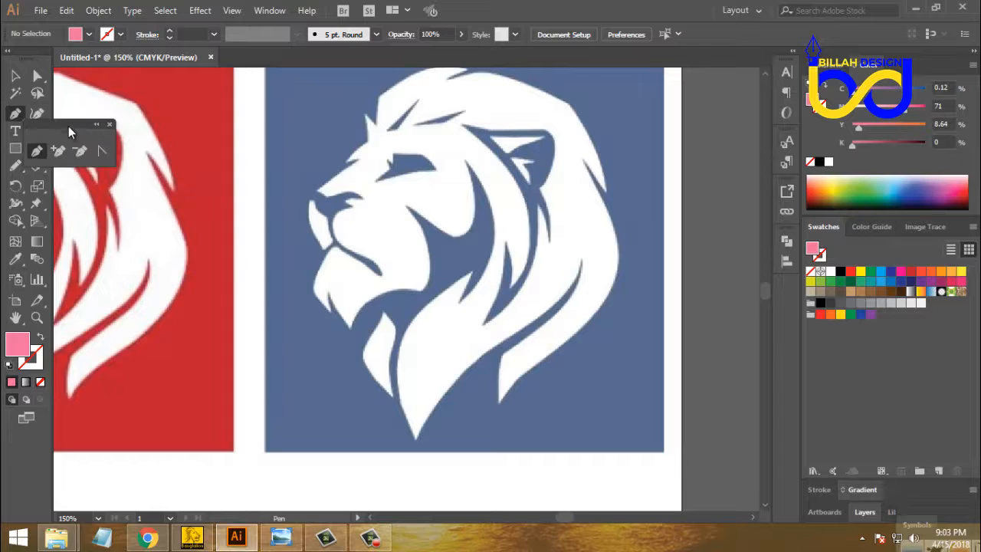
pyautogui.moveTo(69, 126); pyautogui.dragTo(103, 111)
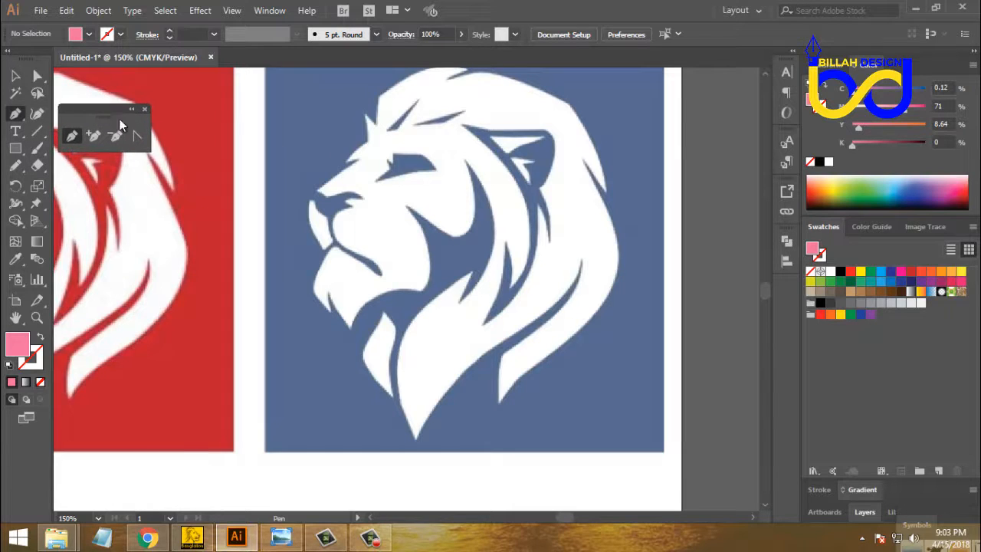
# Set the drawing colours to no fill with a black stroke.
pyautogui.click(41, 337)
pyautogui.click(40, 363)
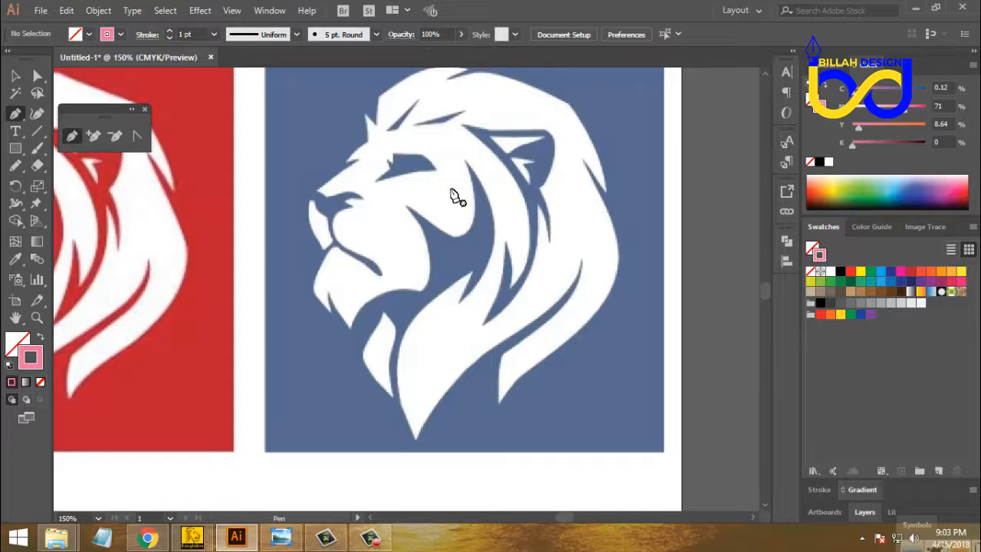
pyautogui.click(840, 271)
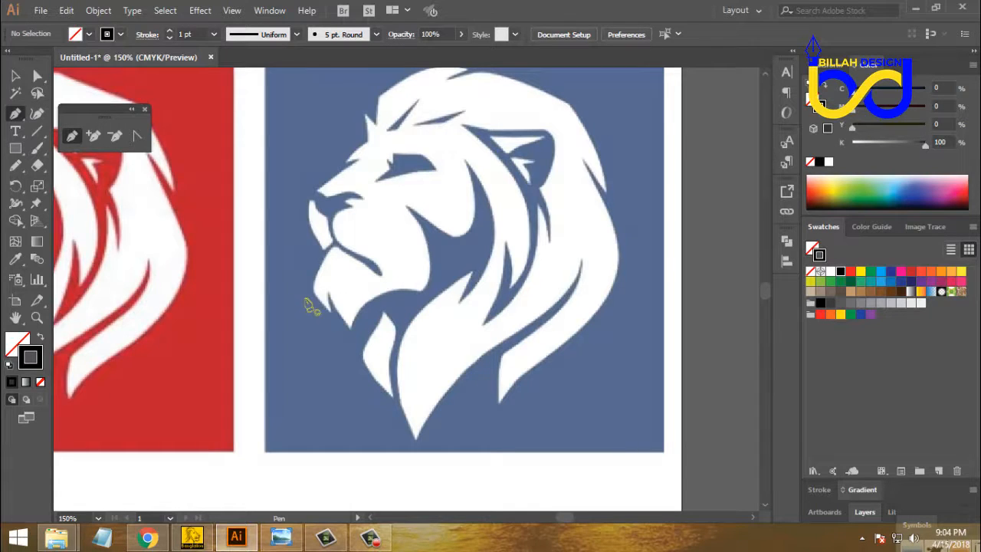
# Start a straight-segment Pen path on the blue lion from the chin tip through the jaw, cheek and inner mane to the mane's lowest tip.
pyautogui.scroll(-1, 310, 305)
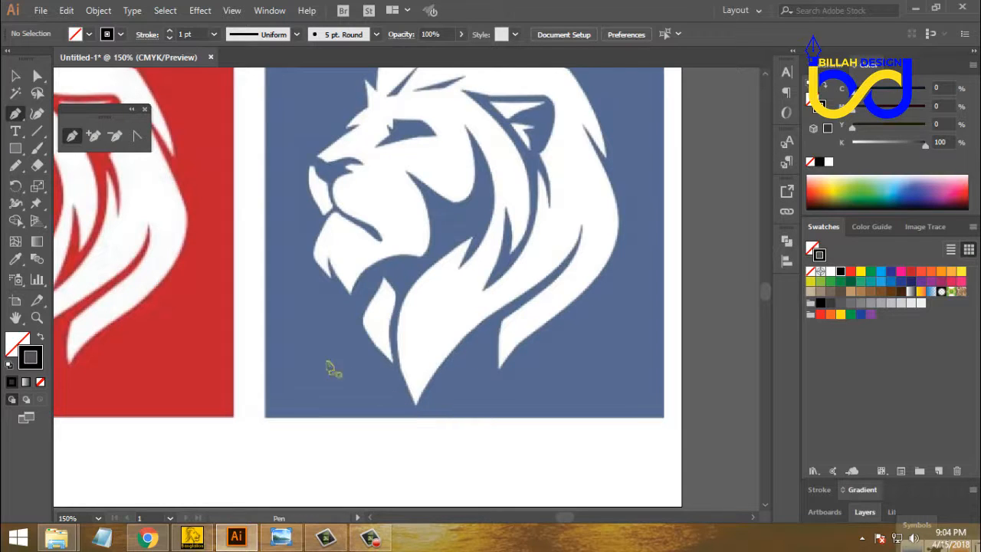
pyautogui.scroll(1, 314, 361)
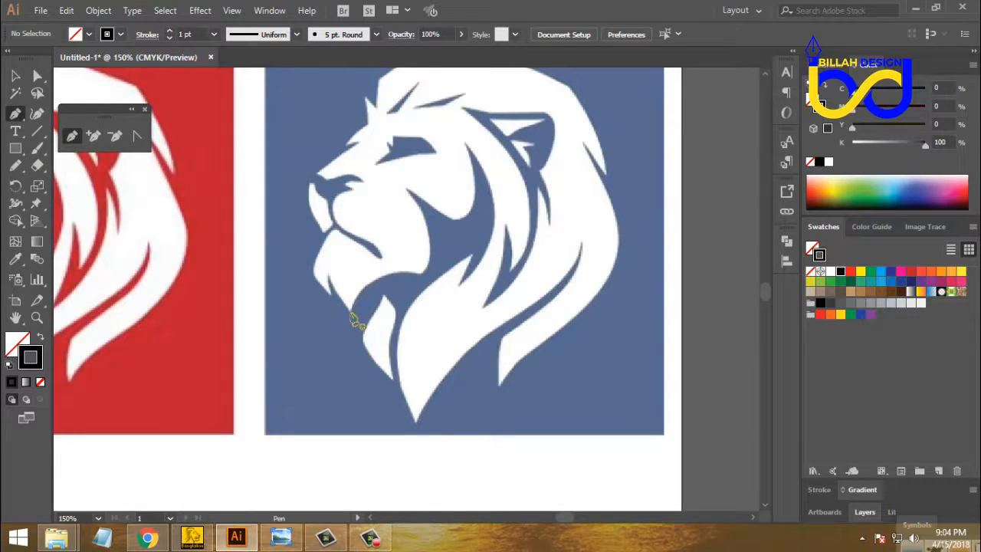
pyautogui.click(349, 312)
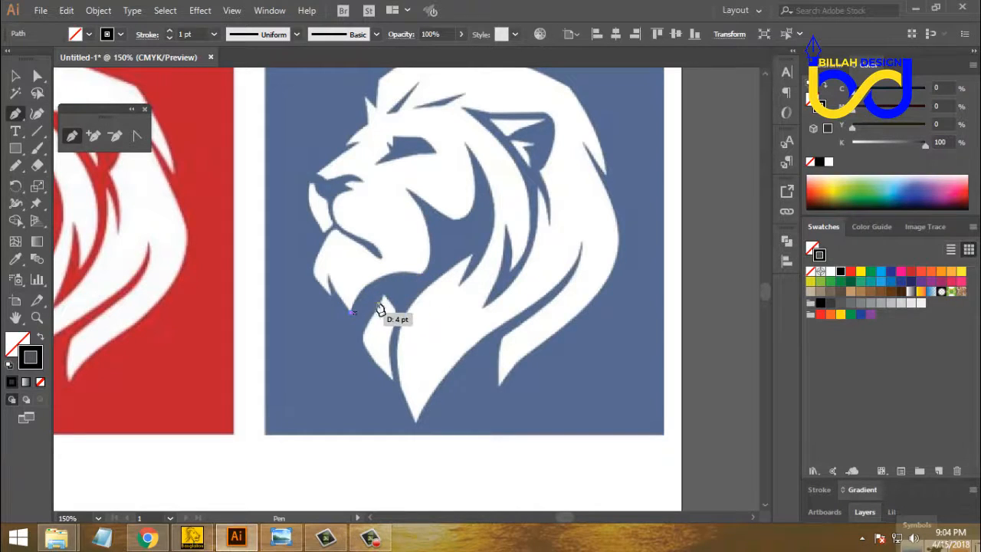
pyautogui.moveTo(422, 275); pyautogui.dragTo(422, 205)
pyautogui.click(405, 187)
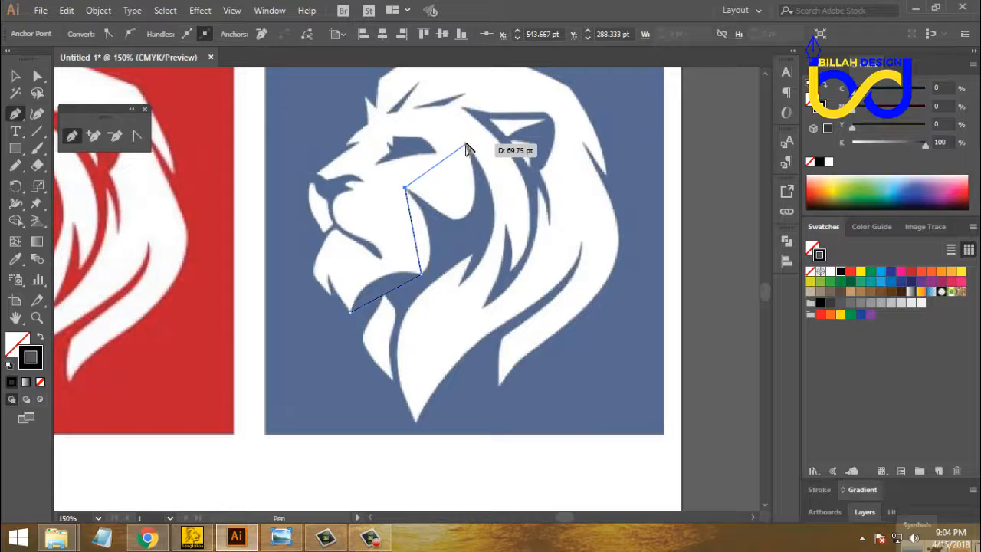
pyautogui.click(466, 144)
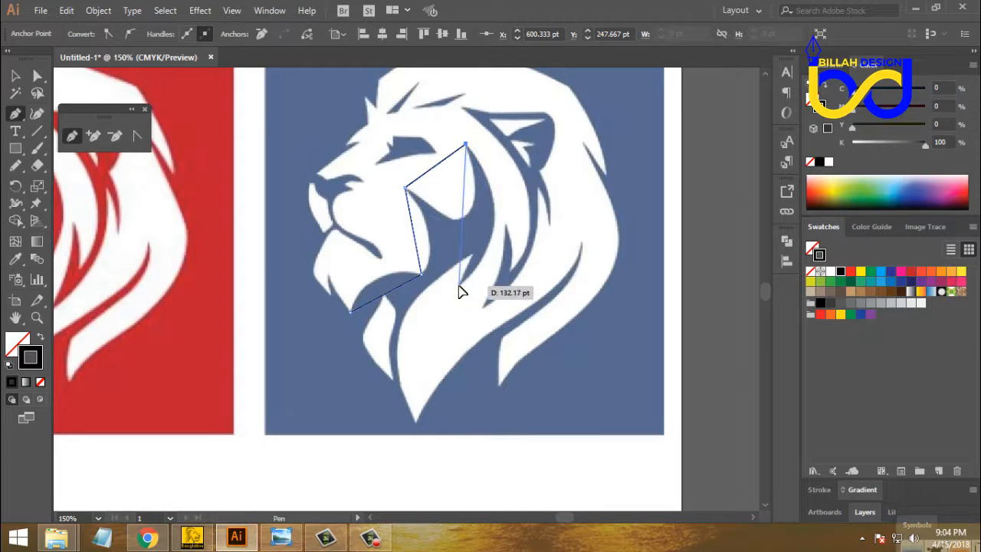
pyautogui.click(458, 285)
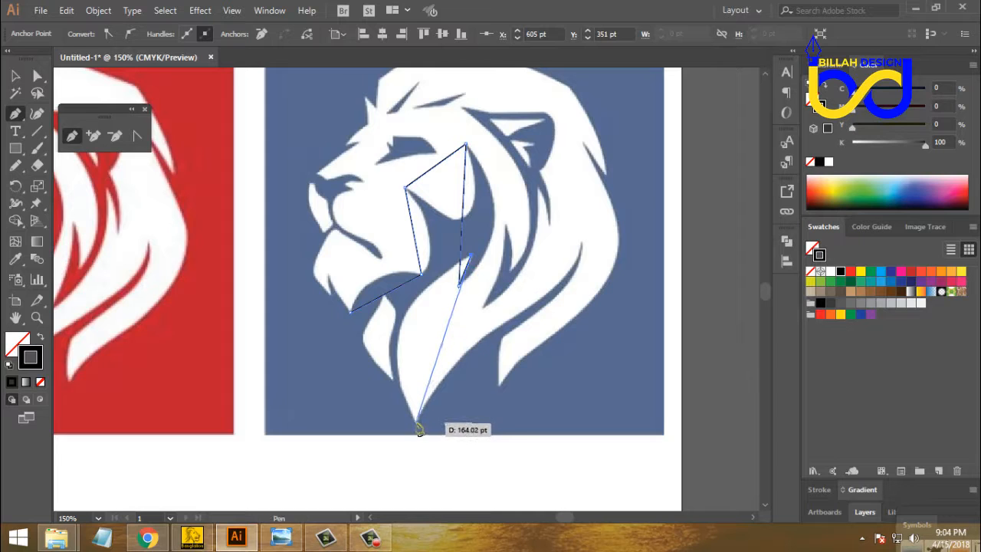
pyautogui.click(417, 422)
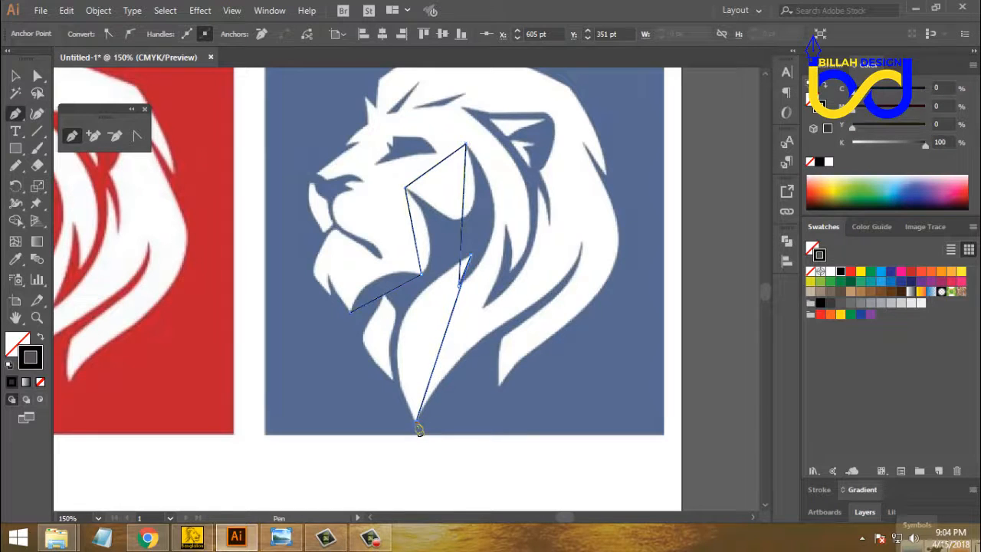
# Continue the straight-segment path from the mane's lowest tip around the rear lower lock to the notch and tip on the back of the mane.
pyautogui.click(581, 245)
pyautogui.click(502, 339)
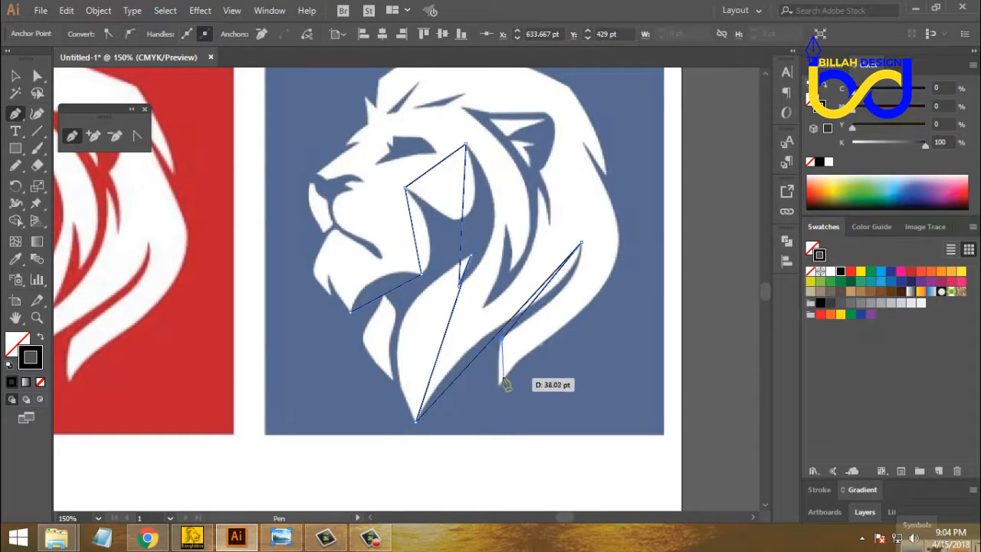
pyautogui.click(500, 381)
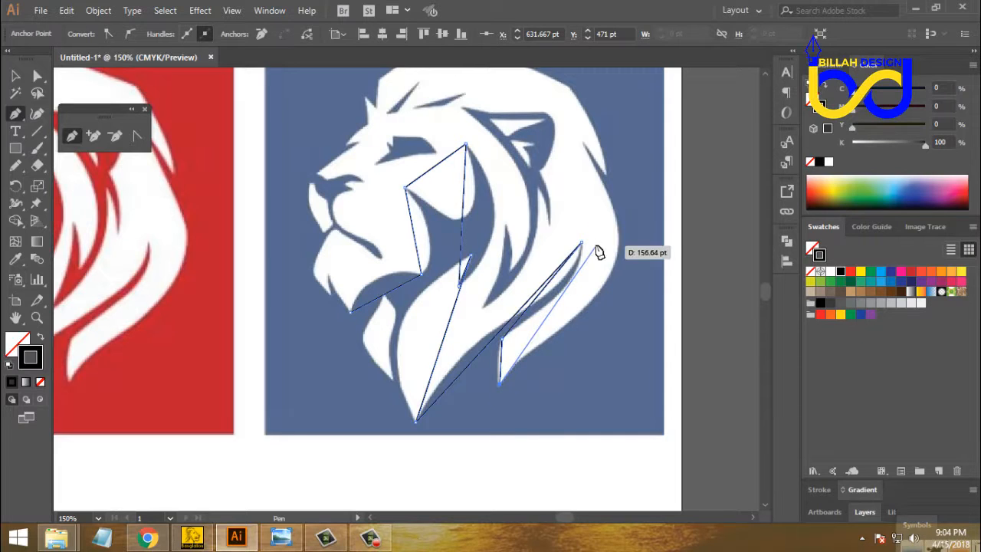
pyautogui.click(582, 143)
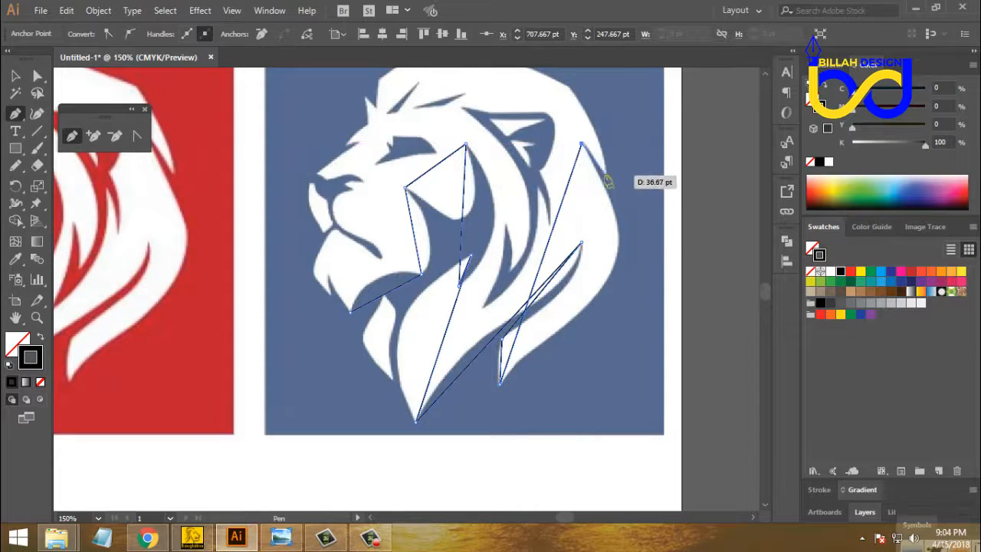
pyautogui.click(605, 173)
# Extend the path with straight segments over the top of the mane, through the crown notch and its tip to the front hair corner.
pyautogui.scroll(3, 614, 184)
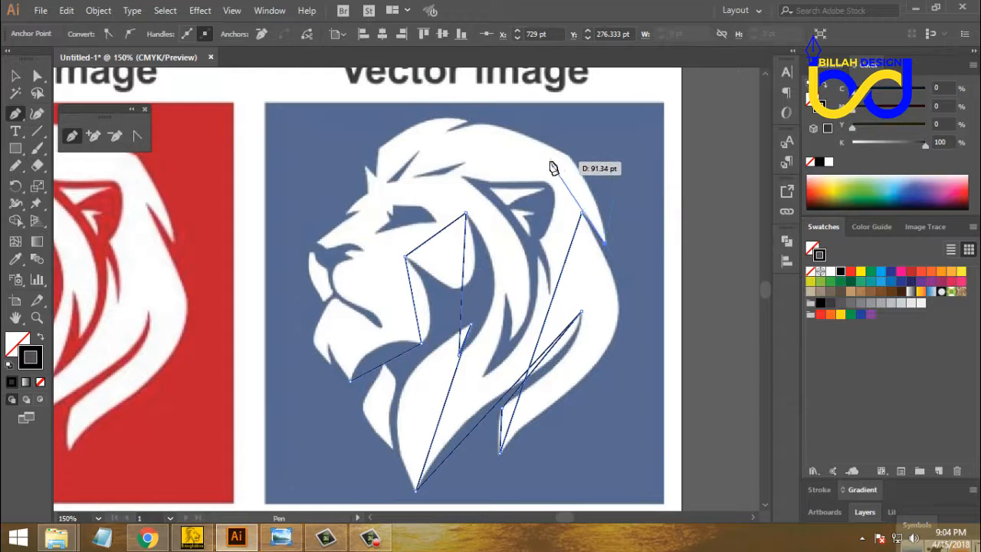
pyautogui.scroll(1, 554, 167)
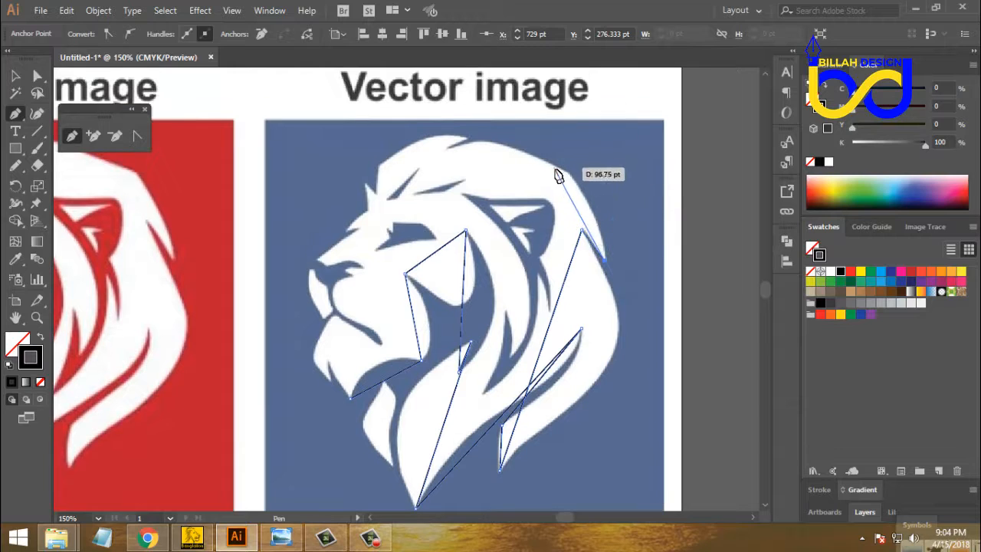
pyautogui.click(445, 147)
pyautogui.click(465, 139)
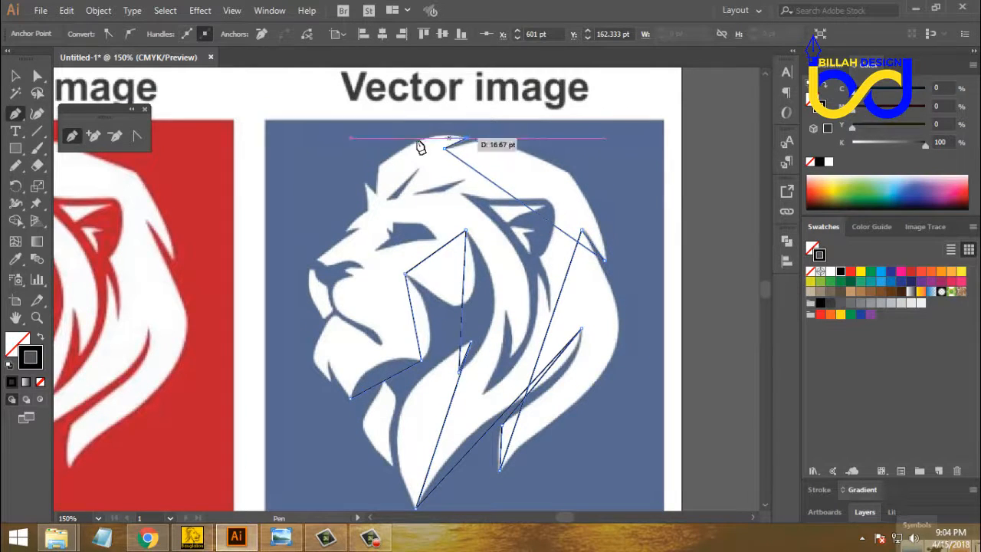
pyautogui.click(380, 164)
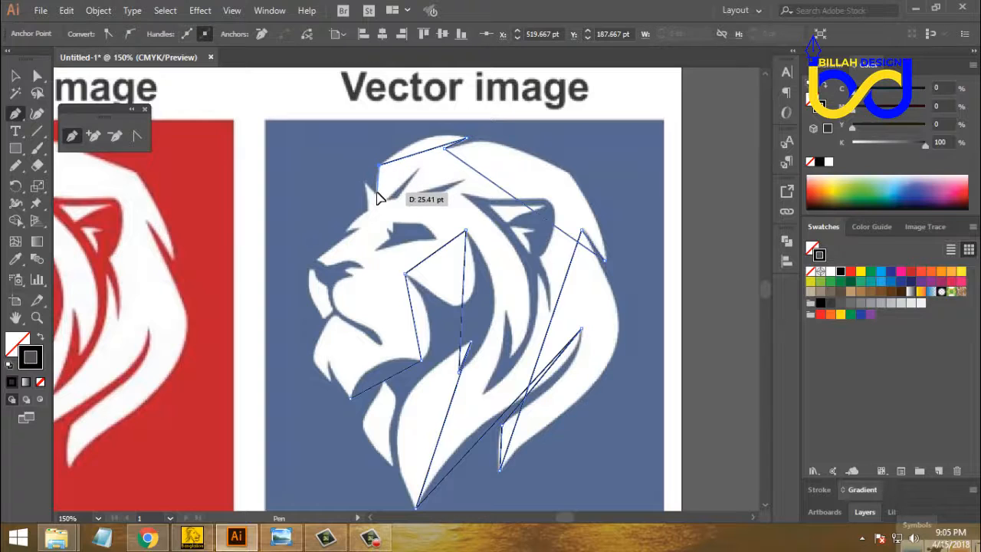
# Add corner points around the forehead tuft and brow notch, continuing down the bridge to the nose tip.
pyautogui.click(377, 190)
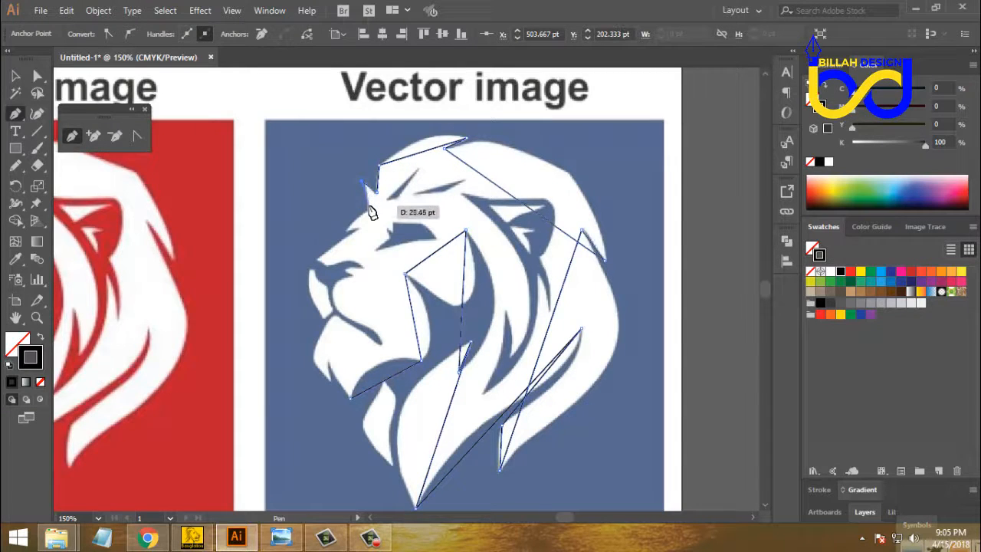
pyautogui.click(368, 208)
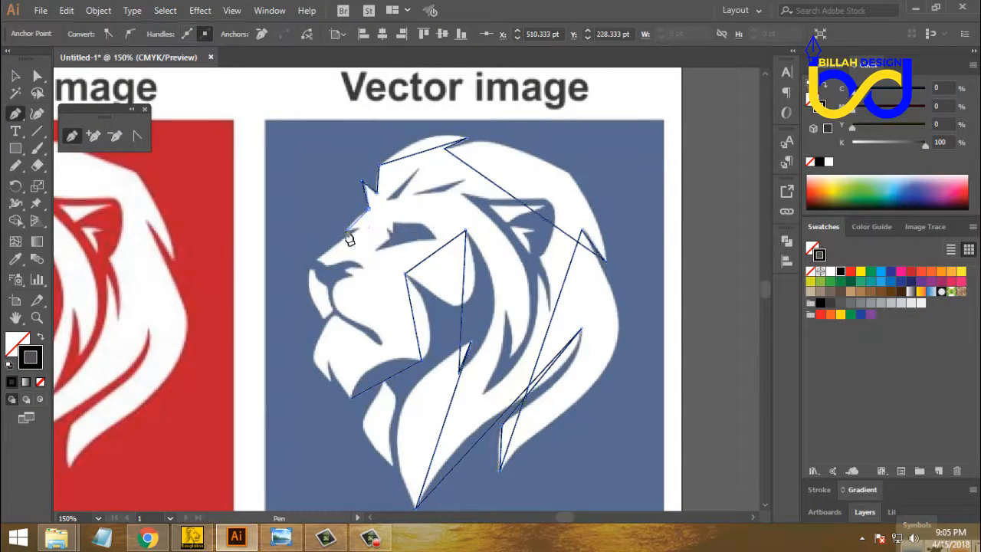
pyautogui.click(356, 229)
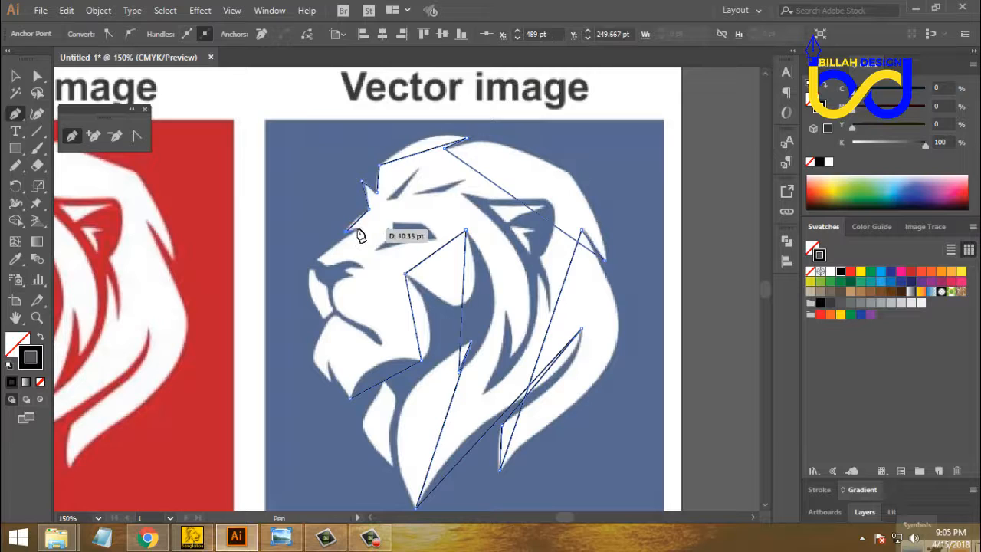
pyautogui.click(317, 261)
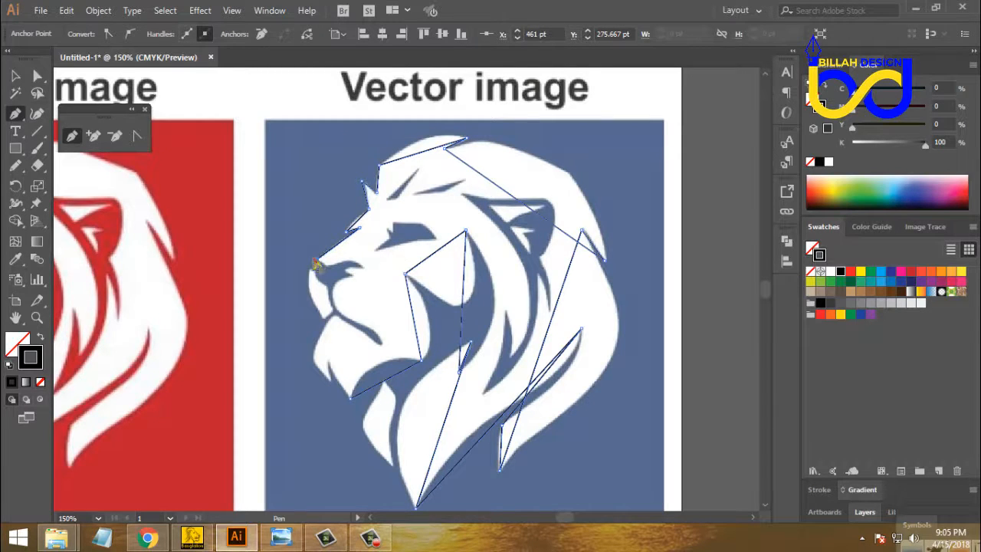
# Trace the upper nose edge and nostril notch with straight segments, ending at the small point below the nostril.
pyautogui.hotkey('ctrl', '+')
pyautogui.hotkey('ctrl', '+')
pyautogui.moveTo(493, 344); pyautogui.dragTo(332, 273)
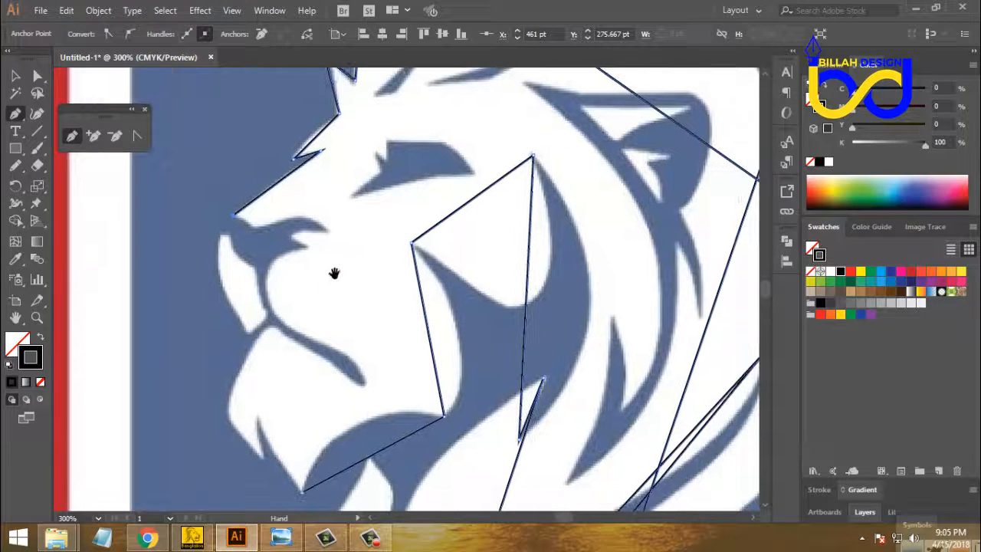
pyautogui.click(253, 229)
pyautogui.click(328, 230)
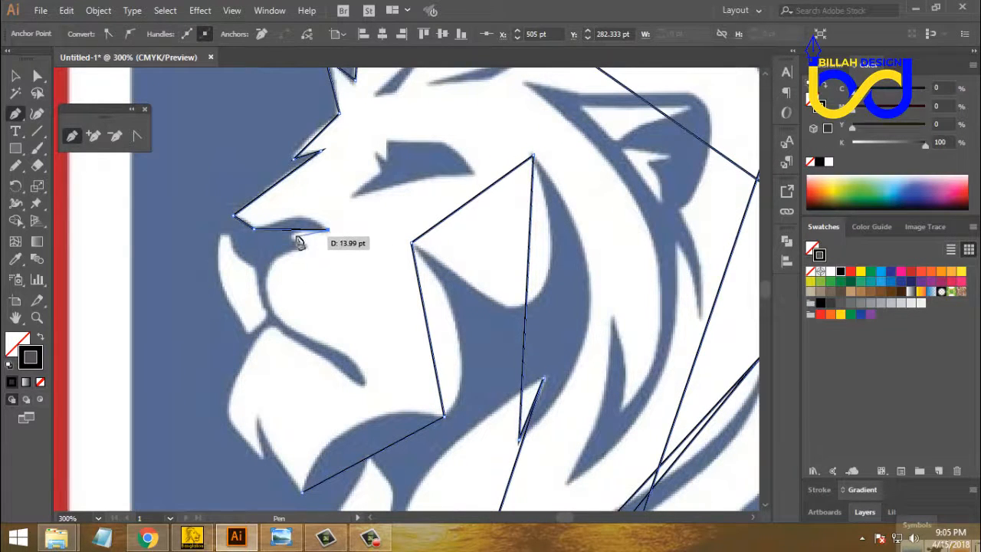
pyautogui.click(291, 237)
pyautogui.click(307, 247)
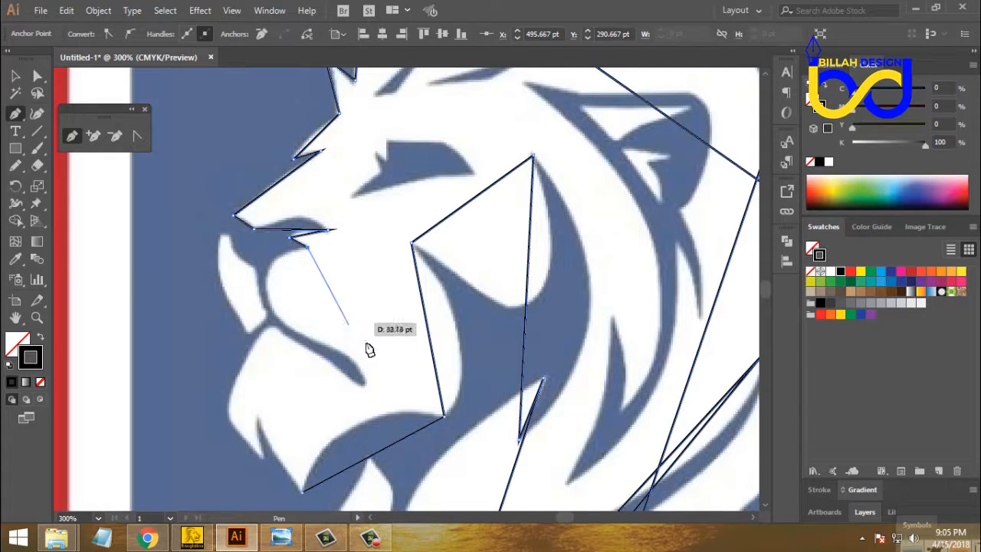
# Trace the mouth line and chin notch with corner points, close the path at the chin tip, and deselect it.
pyautogui.click(365, 385)
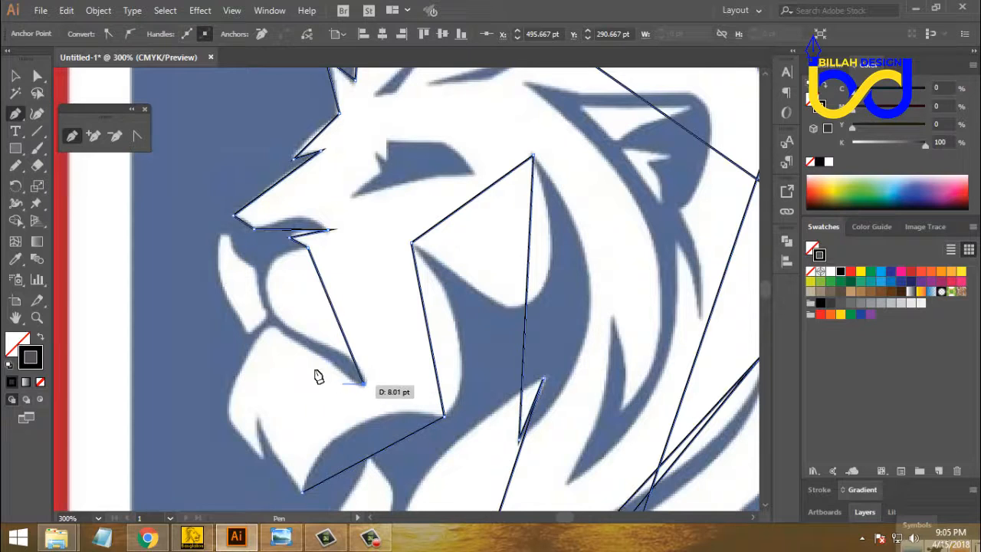
pyautogui.click(269, 328)
pyautogui.scroll(-3, 236, 360)
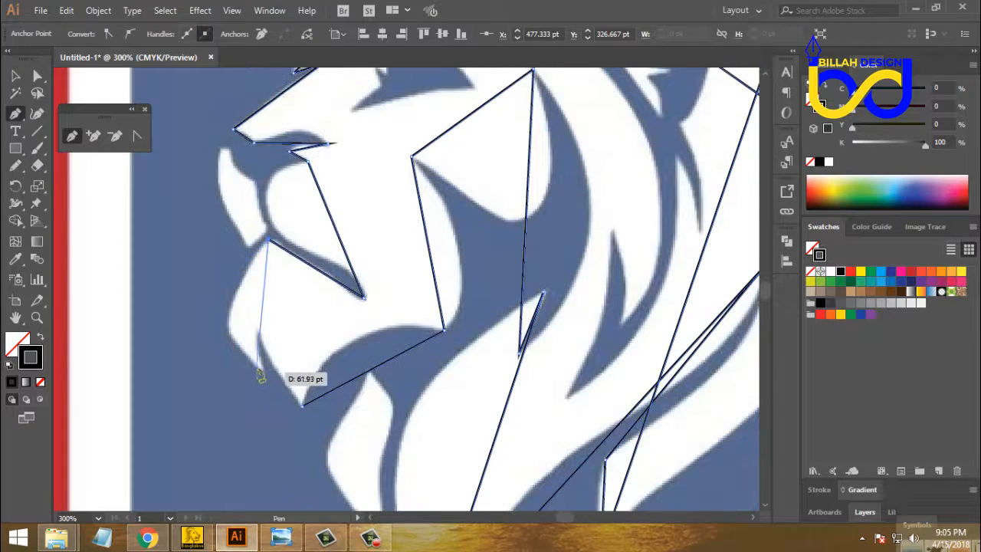
pyautogui.click(262, 371)
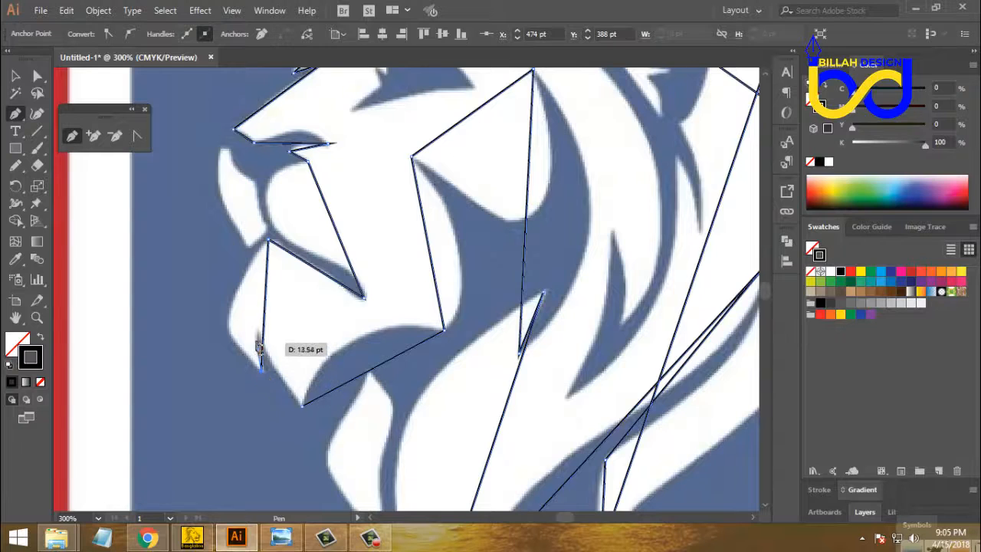
pyautogui.click(255, 327)
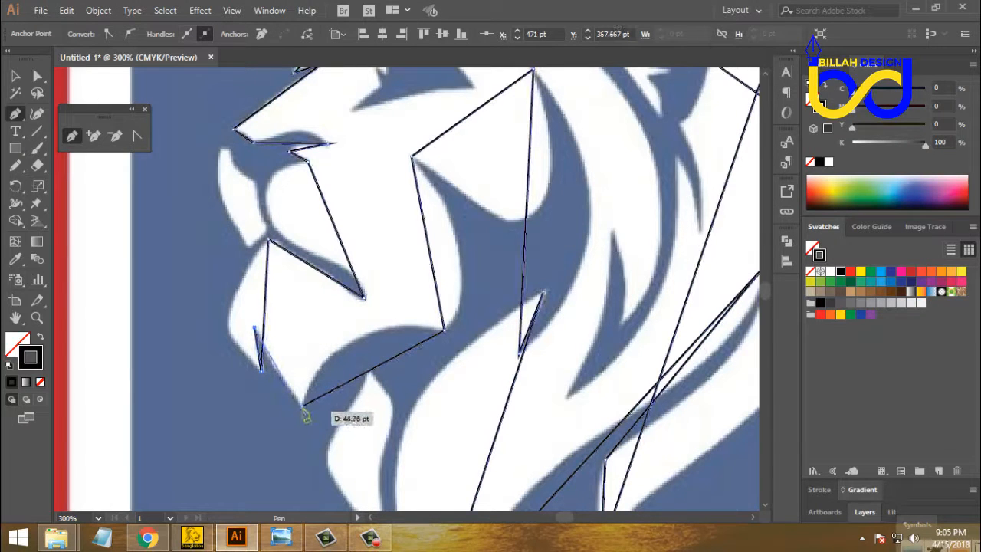
pyautogui.click(303, 404)
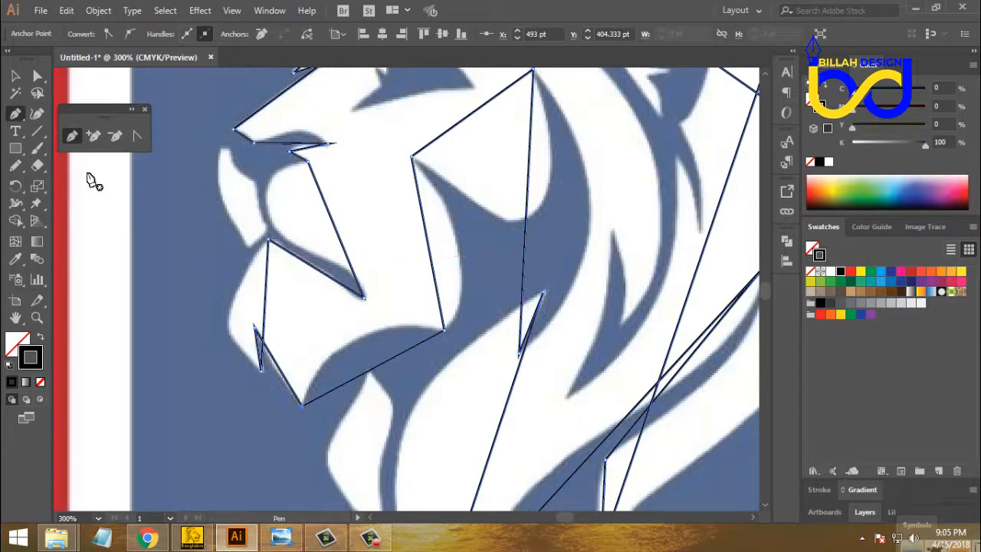
pyautogui.click(15, 75)
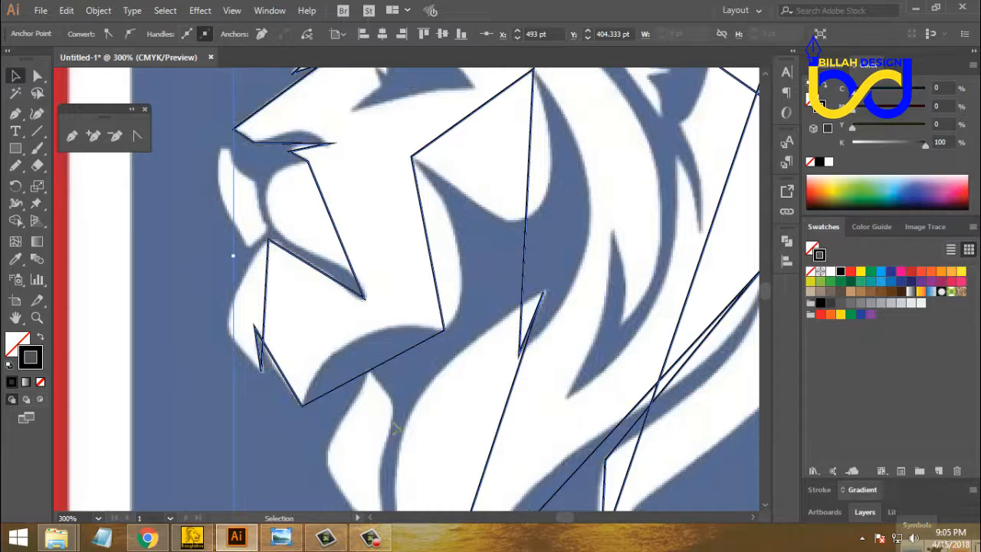
pyautogui.click(415, 419)
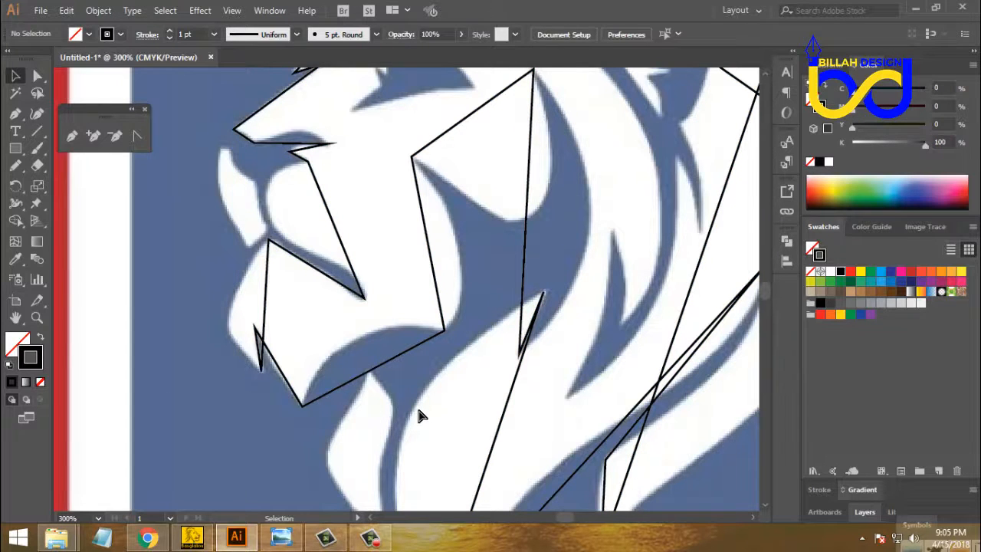
# Bend the straight segment between the crown notch and rear mane tip along the mane's outer curve with the Anchor Point tool.
pyautogui.hotkey('ctrl', '-')
pyautogui.hotkey('ctrl', '-')
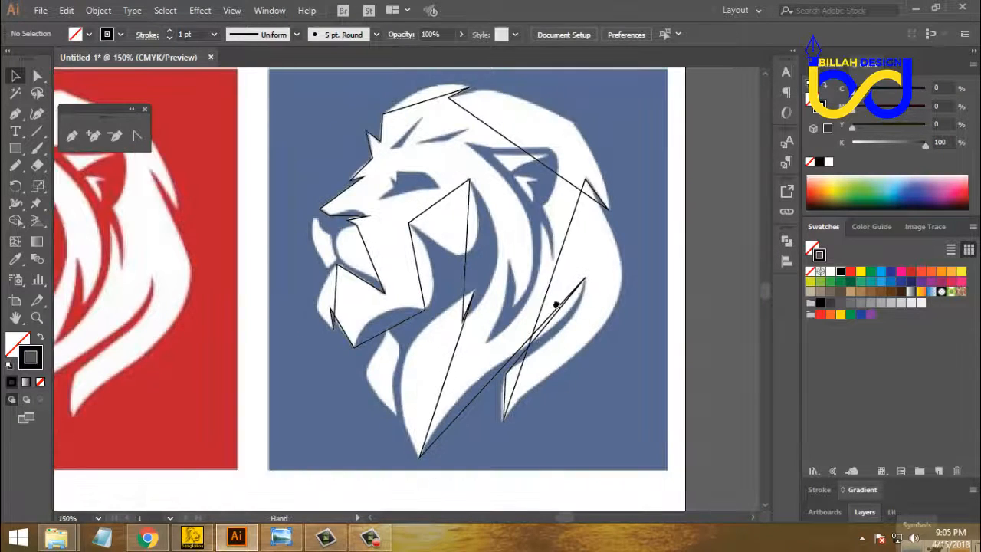
pyautogui.hscroll(2, 554, 304)
pyautogui.scroll(3, 561, 322)
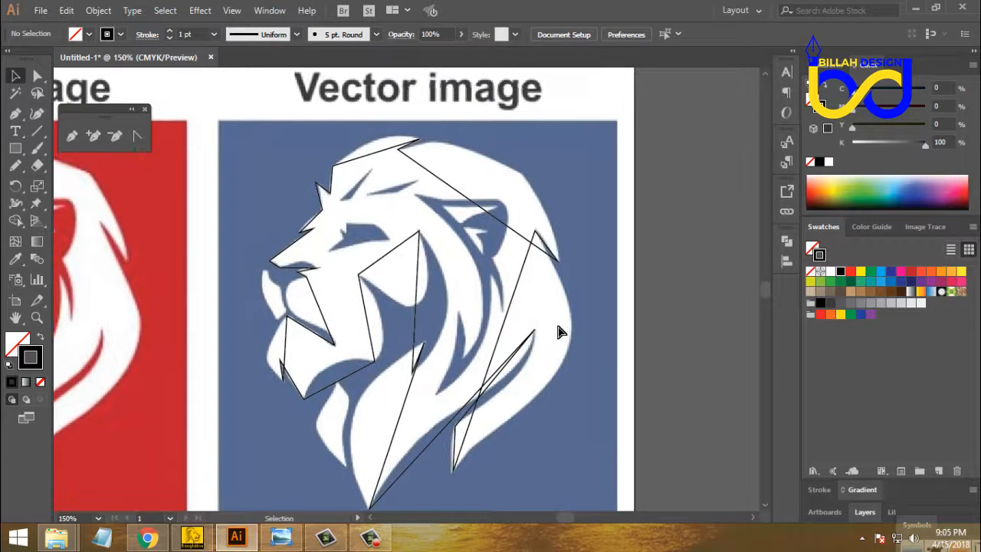
pyautogui.hotkey('ctrl', '=')
pyautogui.moveTo(581, 269); pyautogui.dragTo(567, 282)
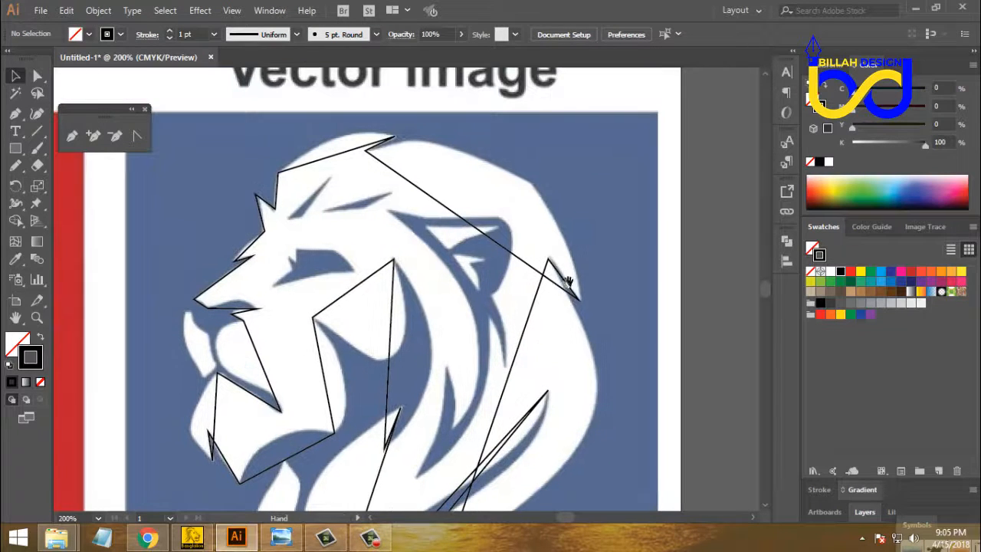
pyautogui.moveTo(575, 387); pyautogui.dragTo(595, 349)
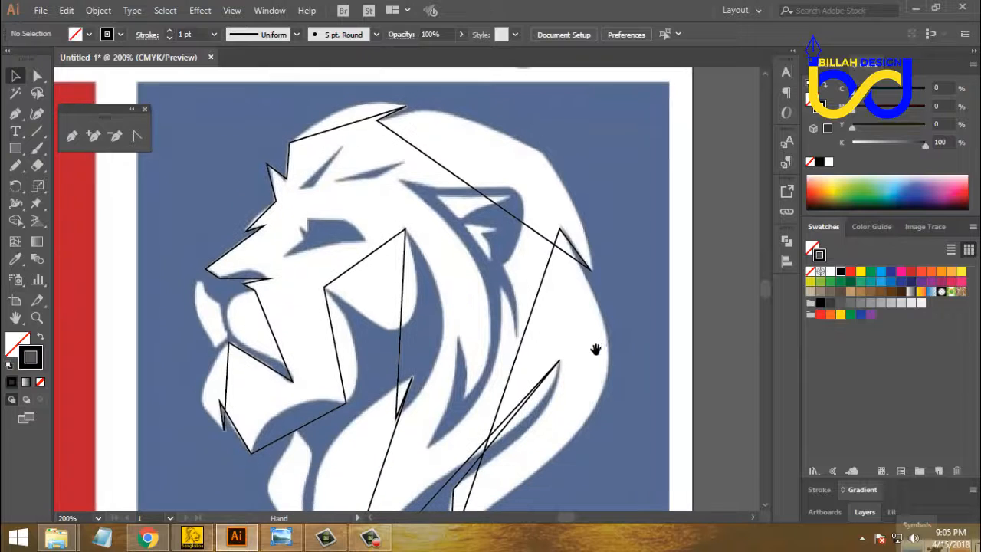
pyautogui.moveTo(481, 332); pyautogui.dragTo(499, 287)
pyautogui.moveTo(484, 331); pyautogui.dragTo(462, 310)
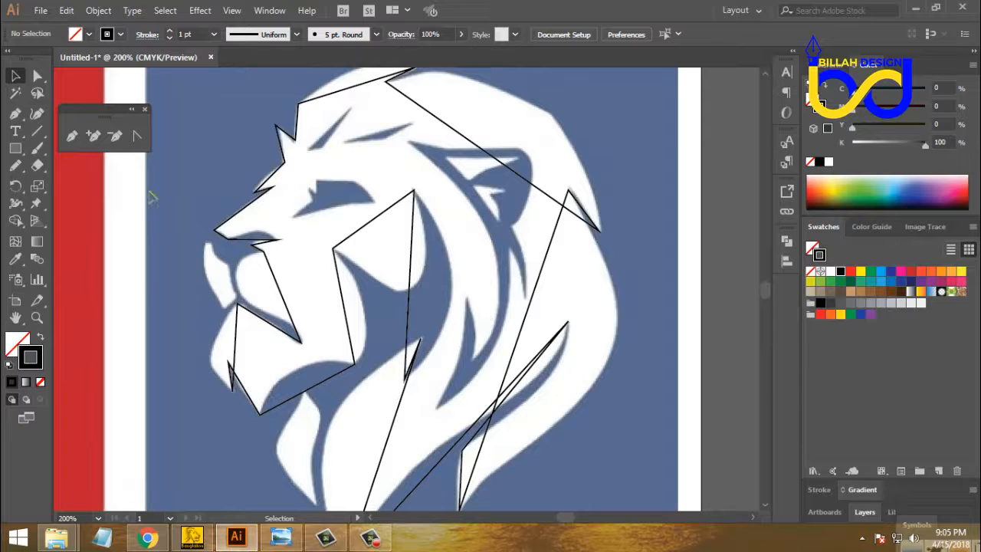
pyautogui.click(136, 136)
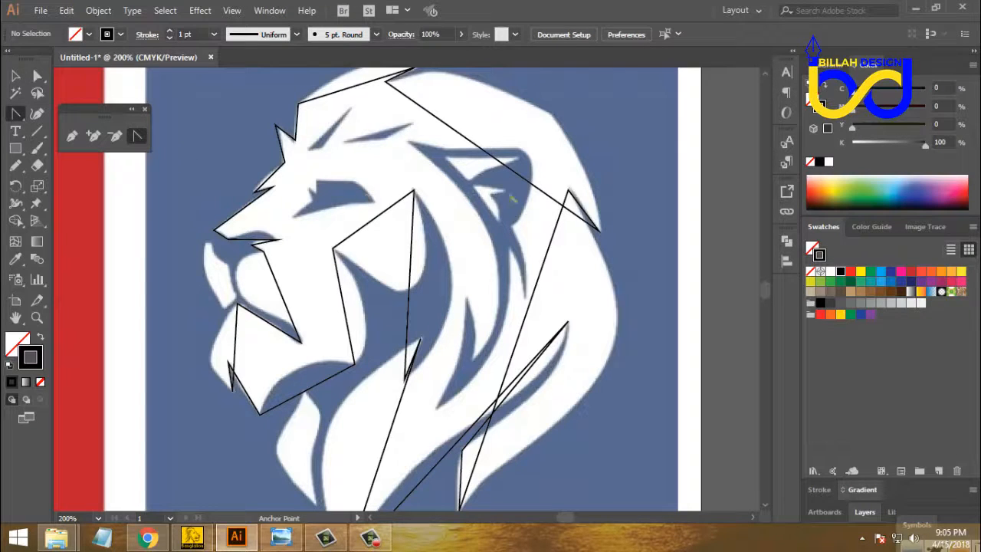
pyautogui.scroll(2, 475, 240)
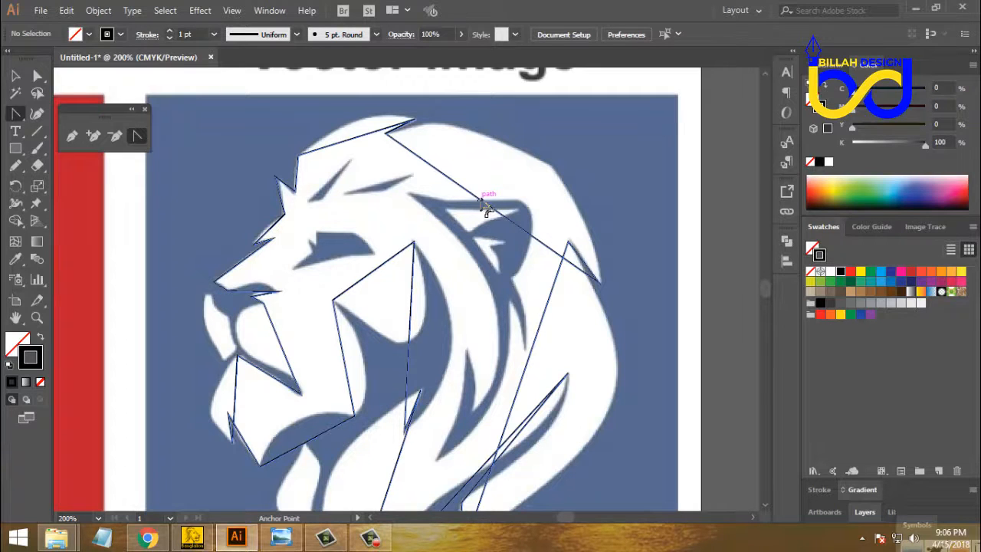
pyautogui.moveTo(485, 206); pyautogui.dragTo(526, 156)
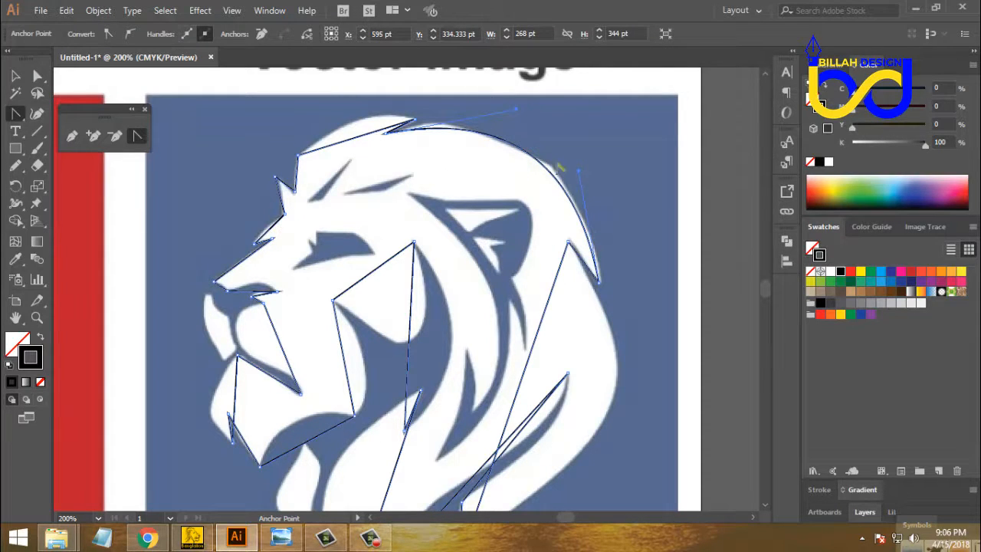
# Adjust both direction handles of the curved top mane segment to fit the picture's outline more closely.
pyautogui.scroll(2, 471, 205)
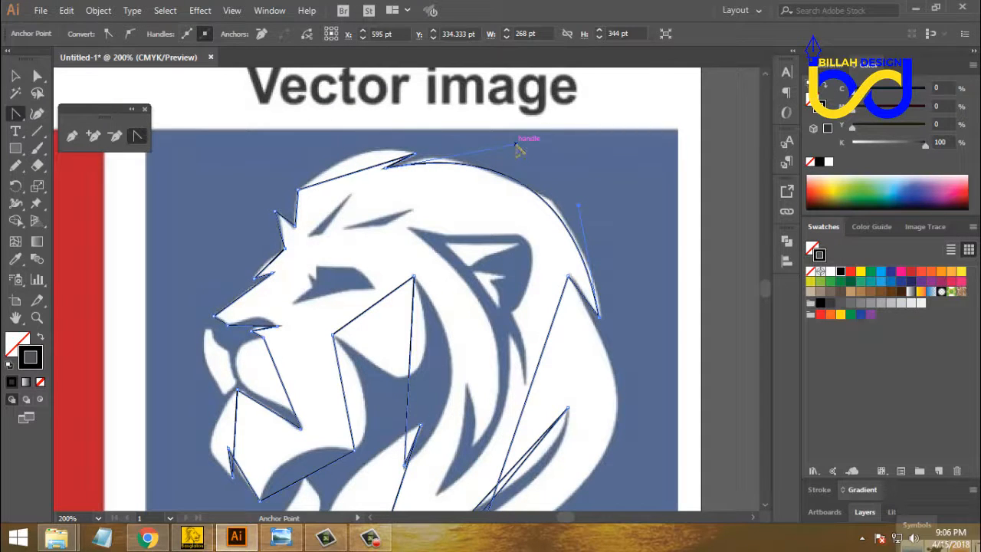
pyautogui.moveTo(516, 147); pyautogui.dragTo(504, 137)
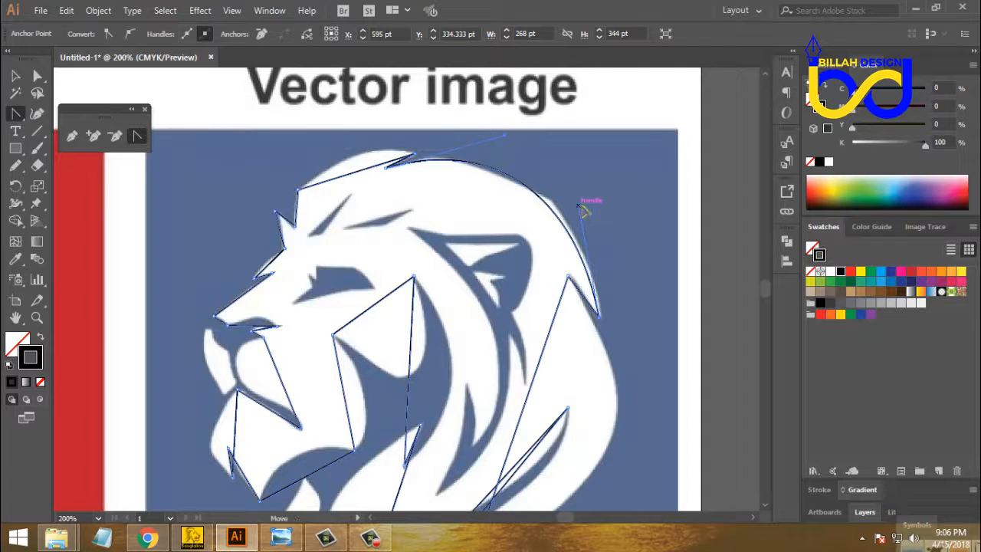
pyautogui.moveTo(581, 204); pyautogui.dragTo(591, 207)
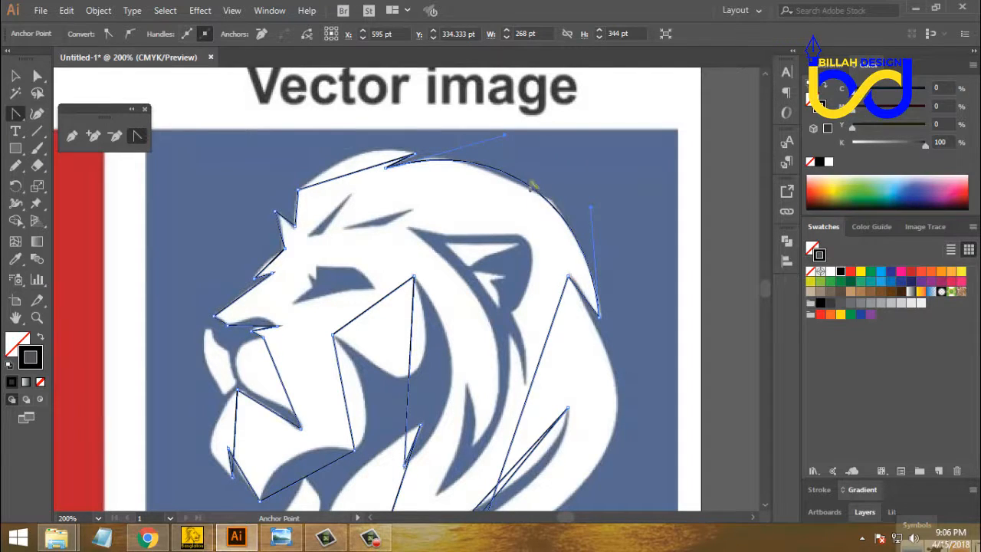
pyautogui.moveTo(506, 141); pyautogui.dragTo(500, 132)
pyautogui.scroll(-5, 477, 248)
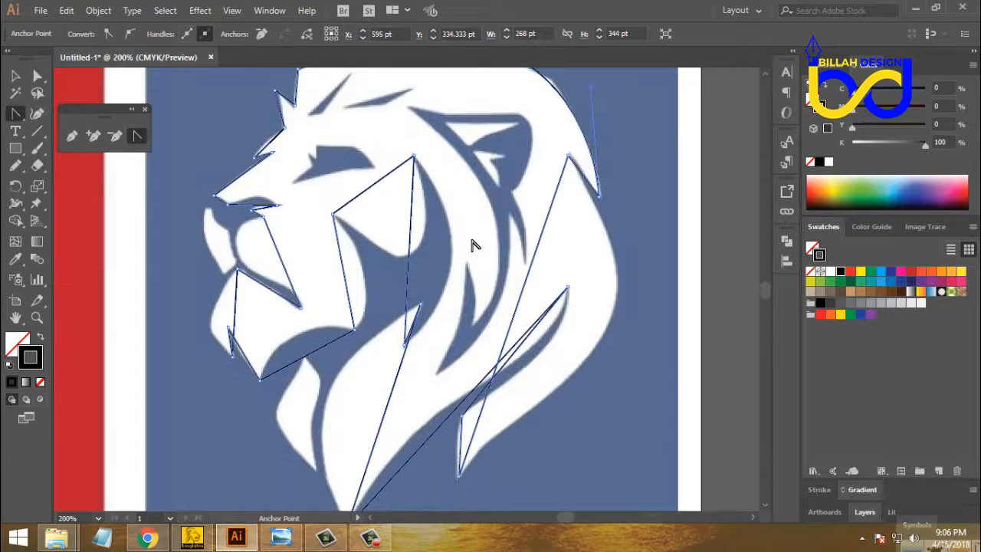
pyautogui.scroll(-1, 473, 245)
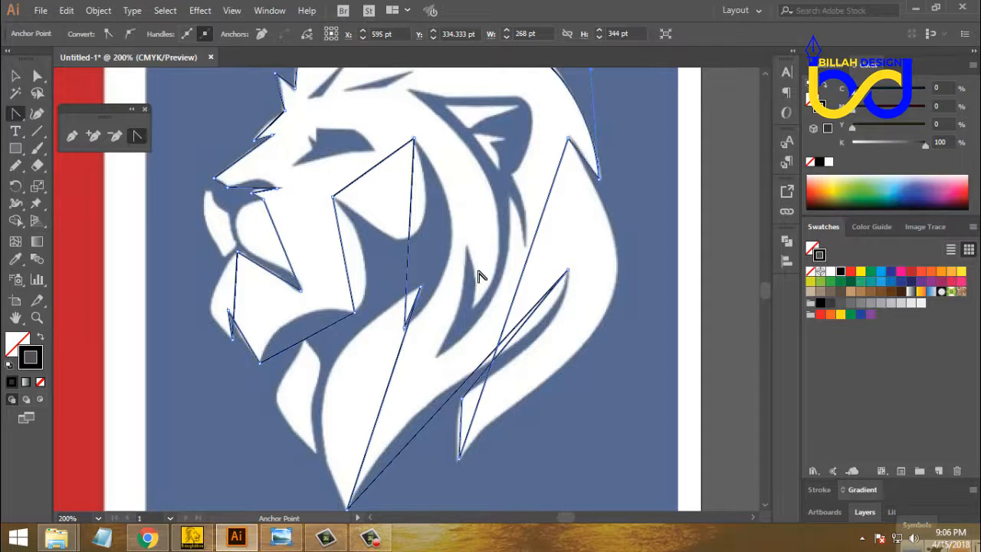
pyautogui.scroll(3, 477, 277)
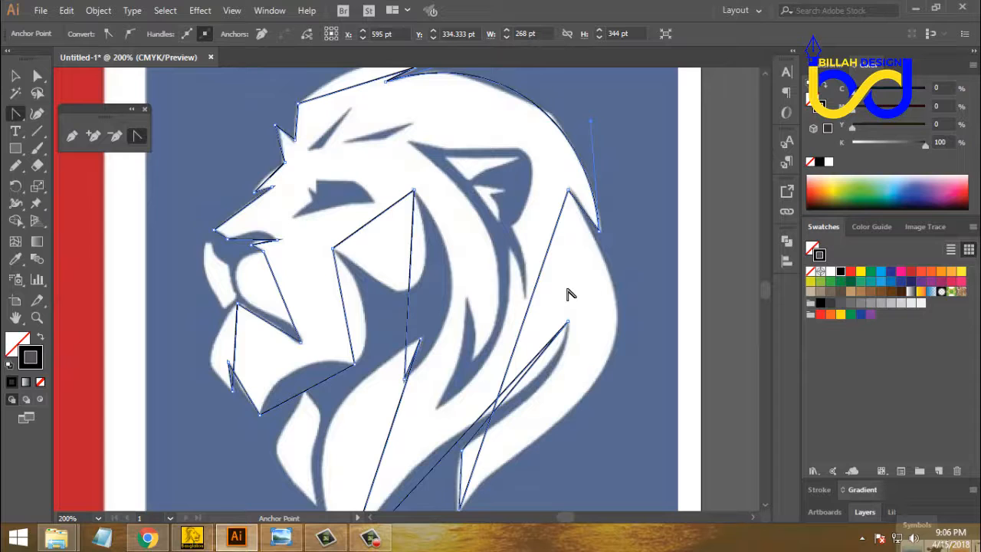
# Bend the short notch segment below the rear mane tip slightly to follow the picture's edge with the Anchor Point tool.
pyautogui.scroll(2, 568, 288)
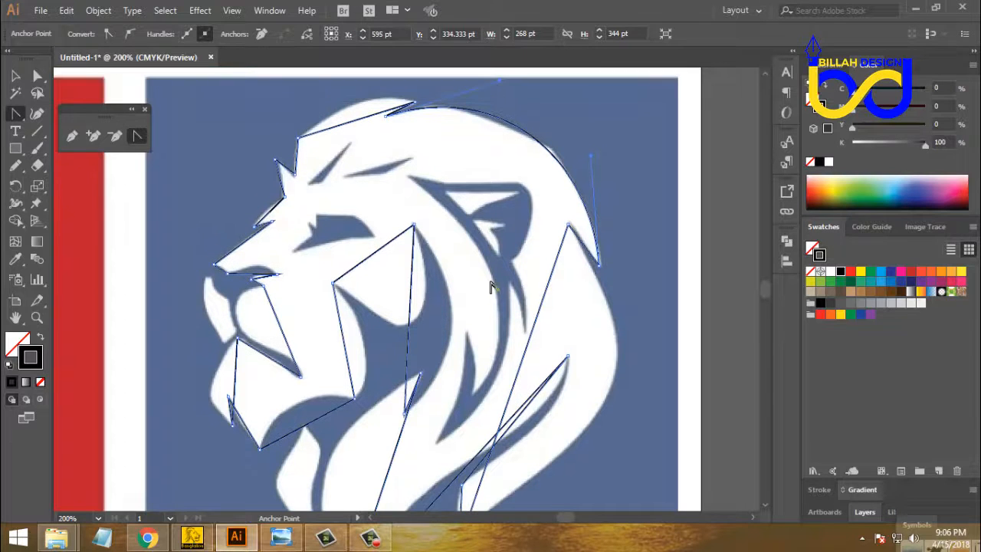
pyautogui.press('v')
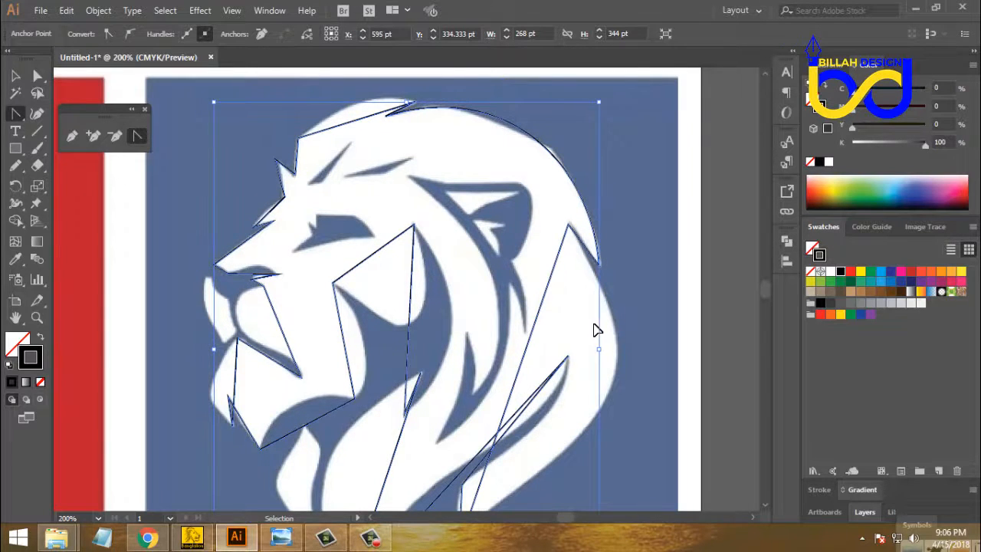
pyautogui.hotkey('ctrl', '+')
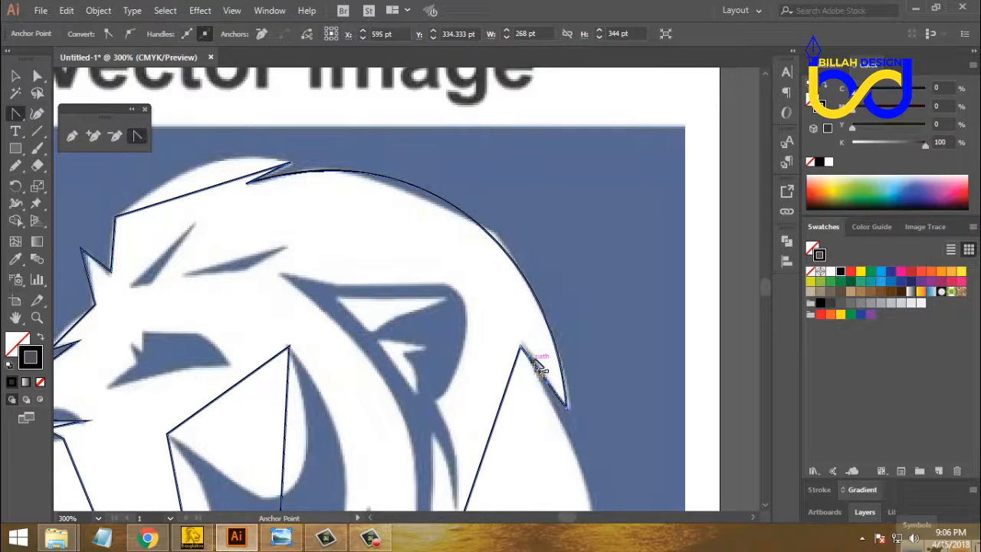
pyautogui.moveTo(536, 366); pyautogui.dragTo(543, 378)
# Bend the long straight segment from the rear notch to the lower rear lock's tip outward along the back of the mane.
pyautogui.scroll(-6, 549, 398)
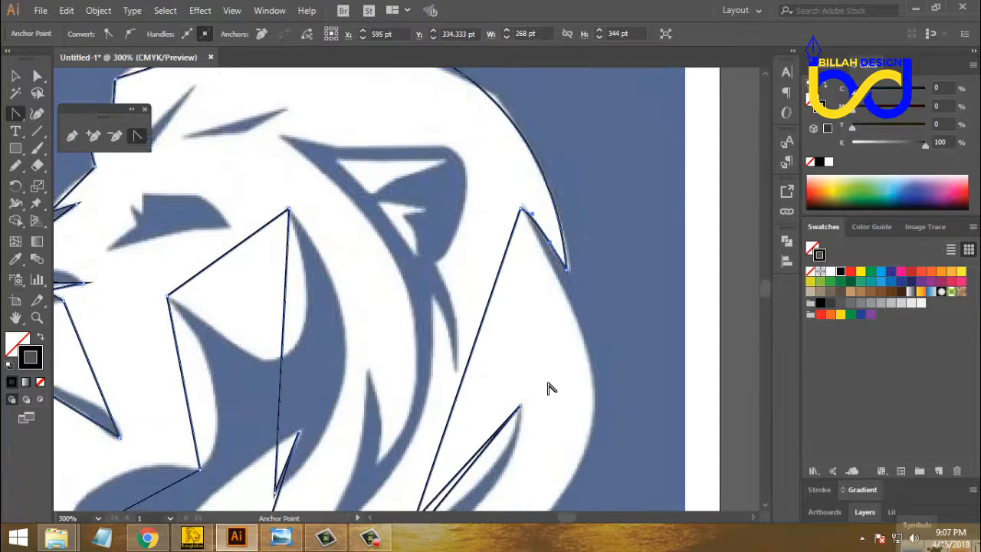
pyautogui.scroll(-4, 547, 354)
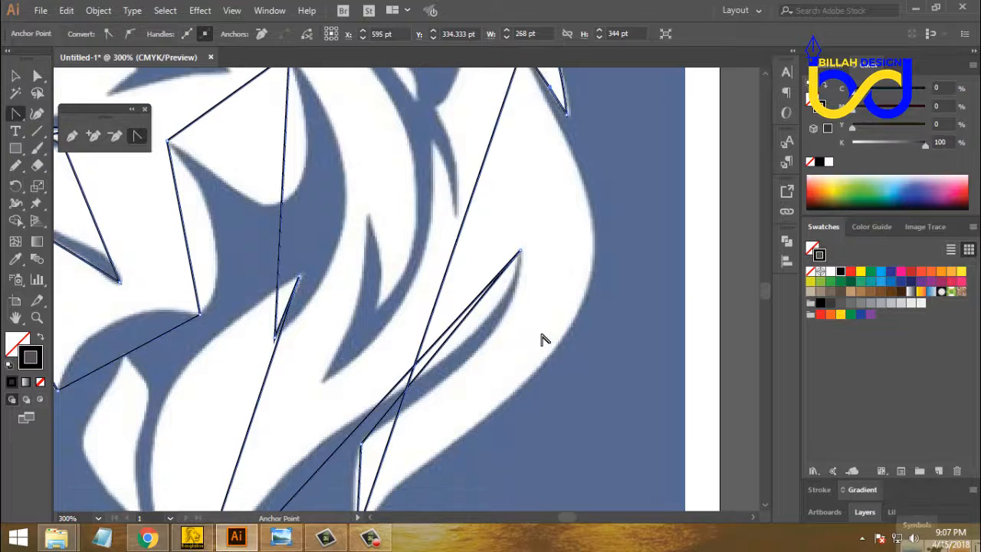
pyautogui.scroll(4, 541, 340)
pyautogui.scroll(-3, 541, 340)
pyautogui.scroll(3, 541, 339)
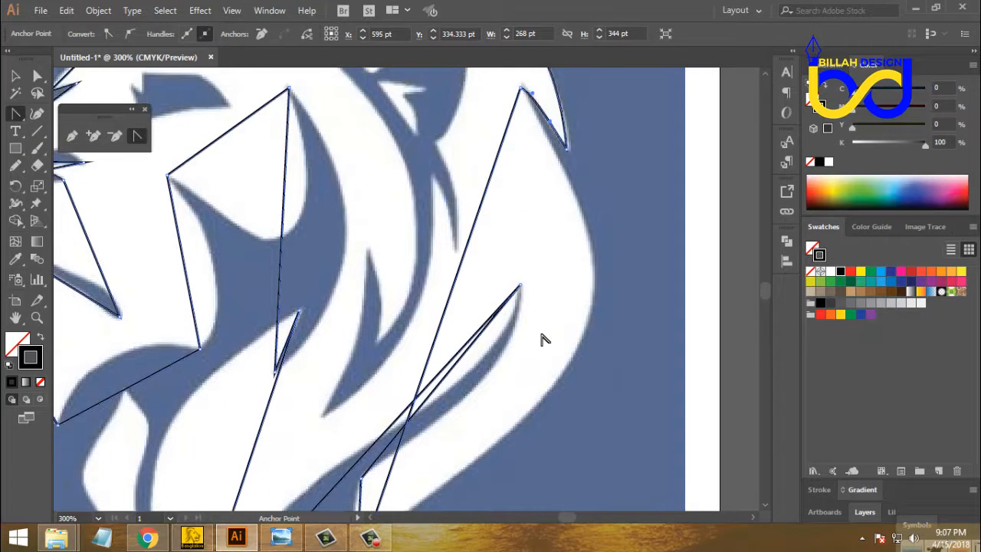
pyautogui.scroll(-3, 541, 340)
pyautogui.scroll(3, 541, 340)
pyautogui.scroll(-1, 541, 339)
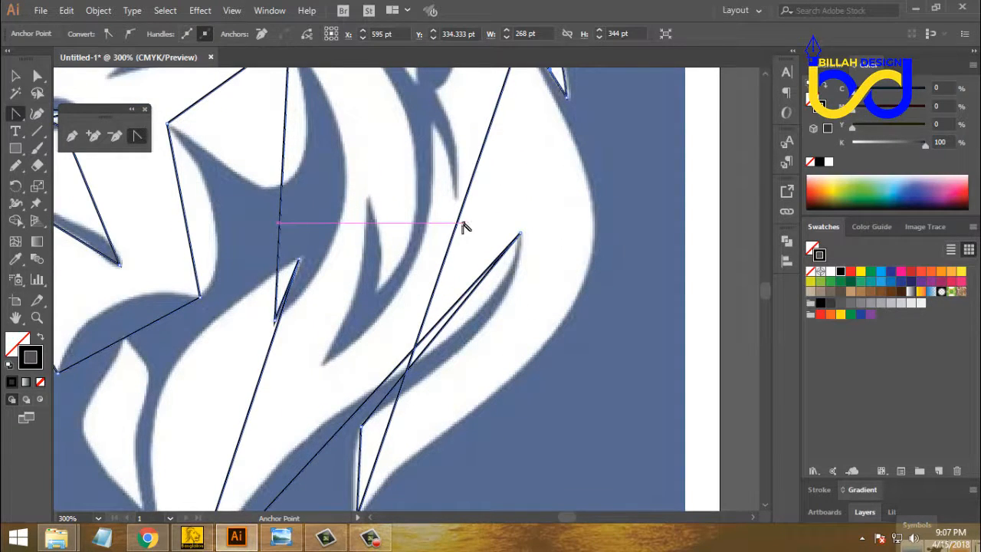
pyautogui.moveTo(459, 227); pyautogui.dragTo(597, 308)
# Adjust both direction handles of the curved back mane segment to match the picture's outline down to the lock's tip.
pyautogui.scroll(-1, 607, 362)
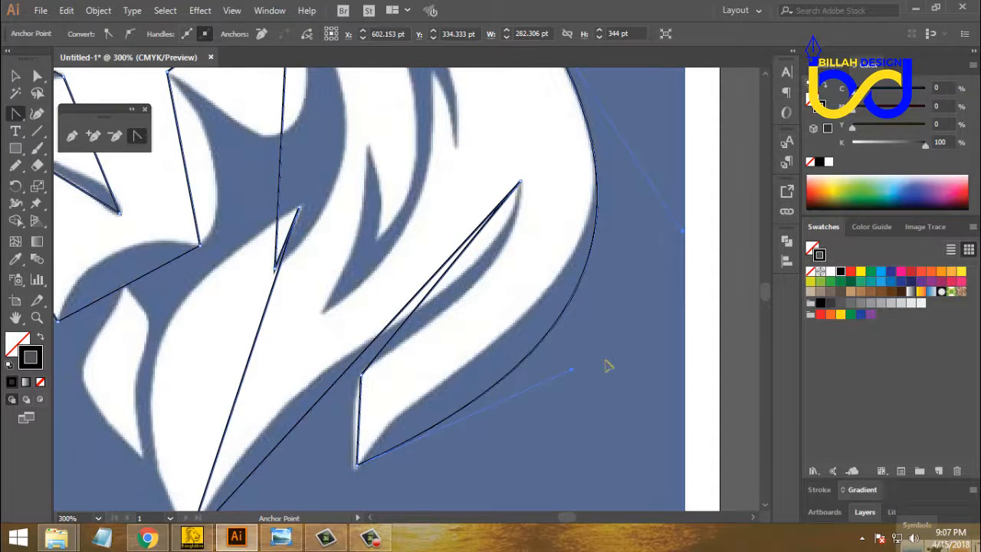
pyautogui.hotkey('ctrl', '-')
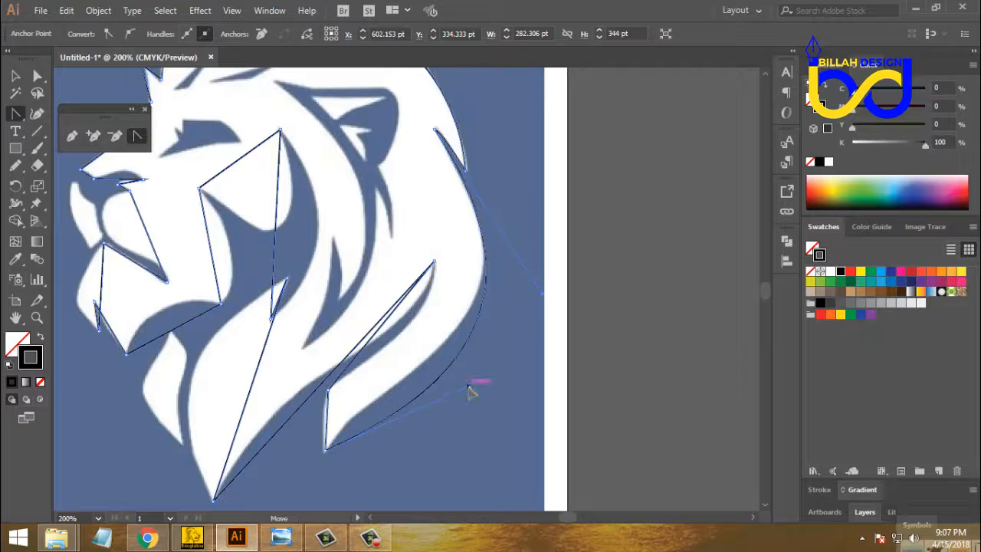
pyautogui.moveTo(470, 391); pyautogui.dragTo(407, 349)
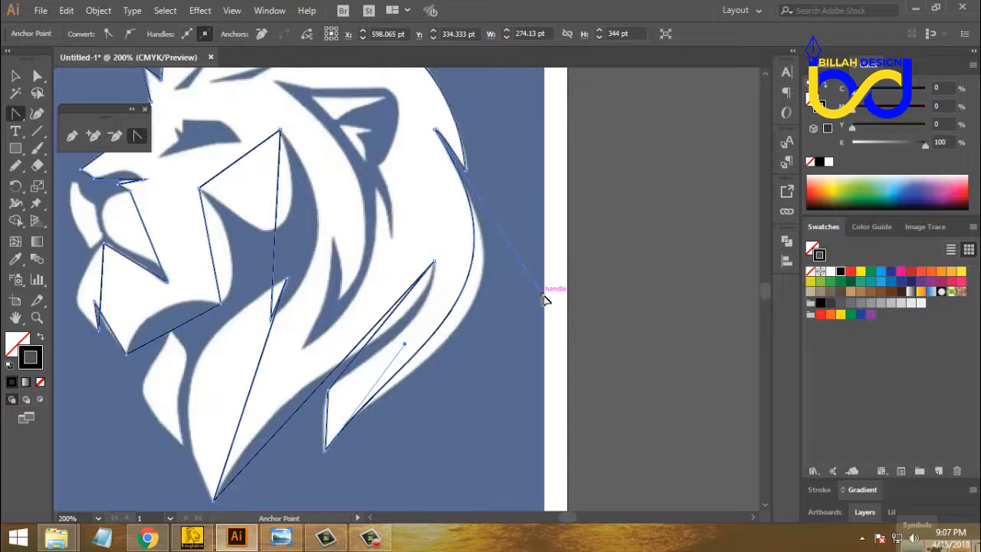
pyautogui.moveTo(544, 298); pyautogui.dragTo(568, 330)
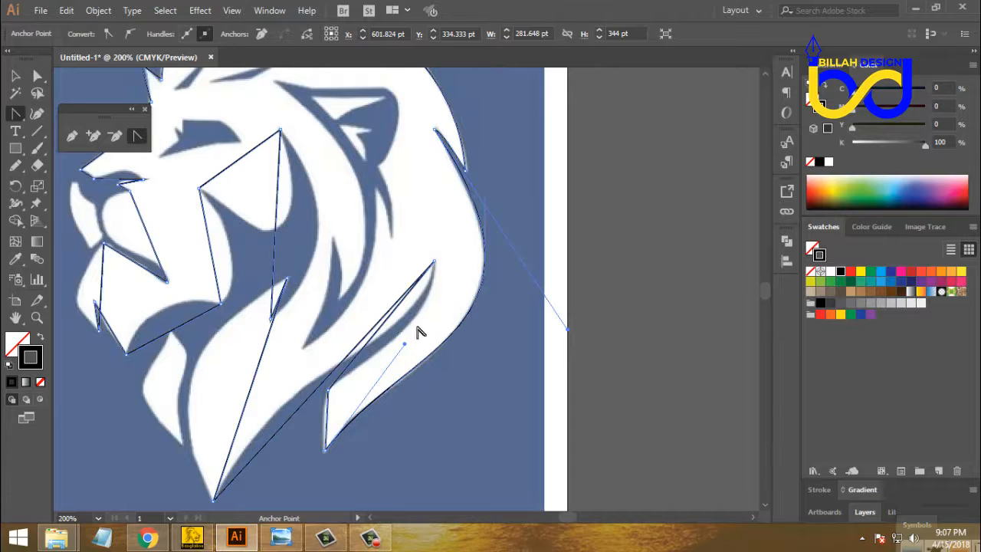
pyautogui.moveTo(404, 345)
pyautogui.mouseDown()
pyautogui.moveTo(411, 351)
pyautogui.moveTo(405, 344)
pyautogui.mouseUp()
pyautogui.scroll(-2, 491, 354)
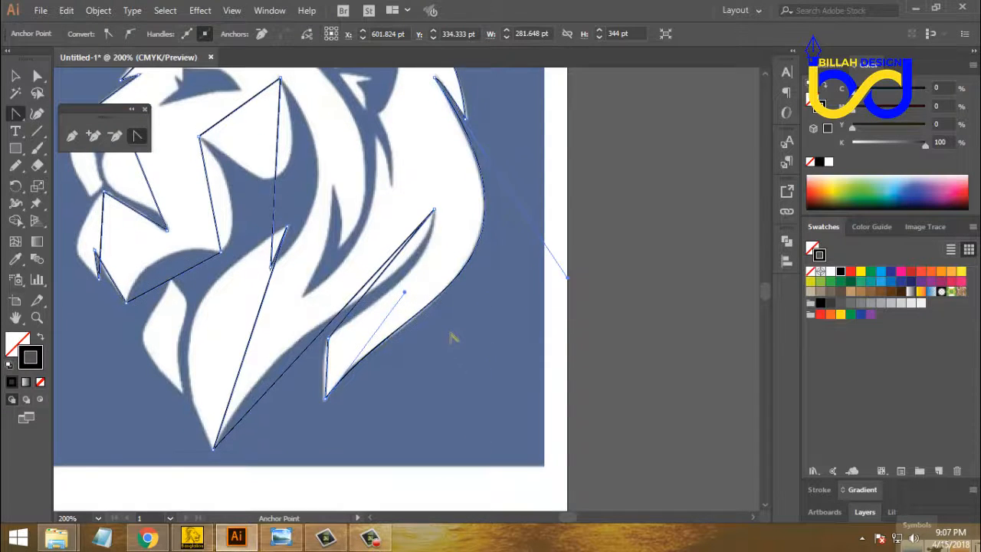
pyautogui.scroll(2, 452, 337)
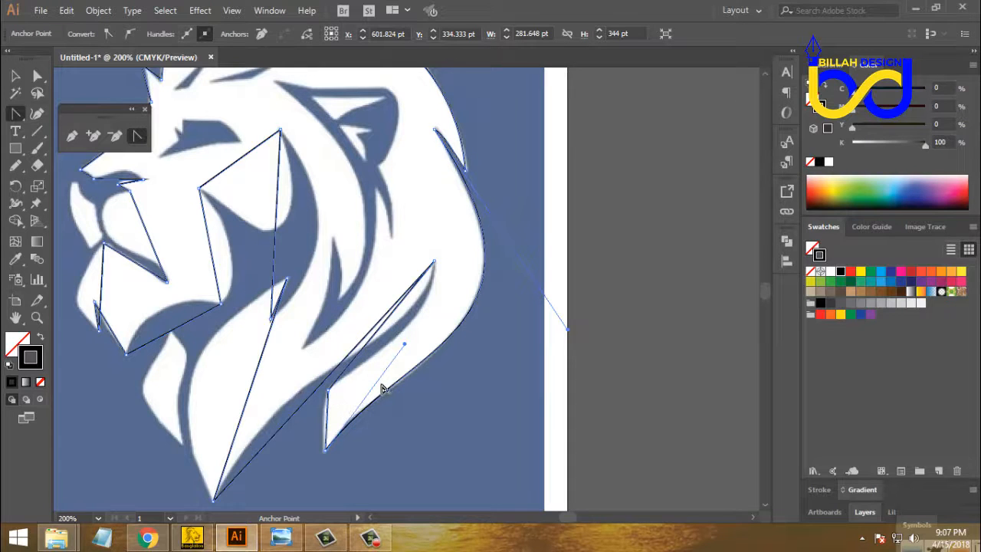
# Bow the short end edge of the lower rear mane lock slightly outward to match the picture.
pyautogui.hotkey('ctrl', '+')
pyautogui.hotkey('ctrl', '+')
pyautogui.moveTo(367, 437); pyautogui.dragTo(443, 228)
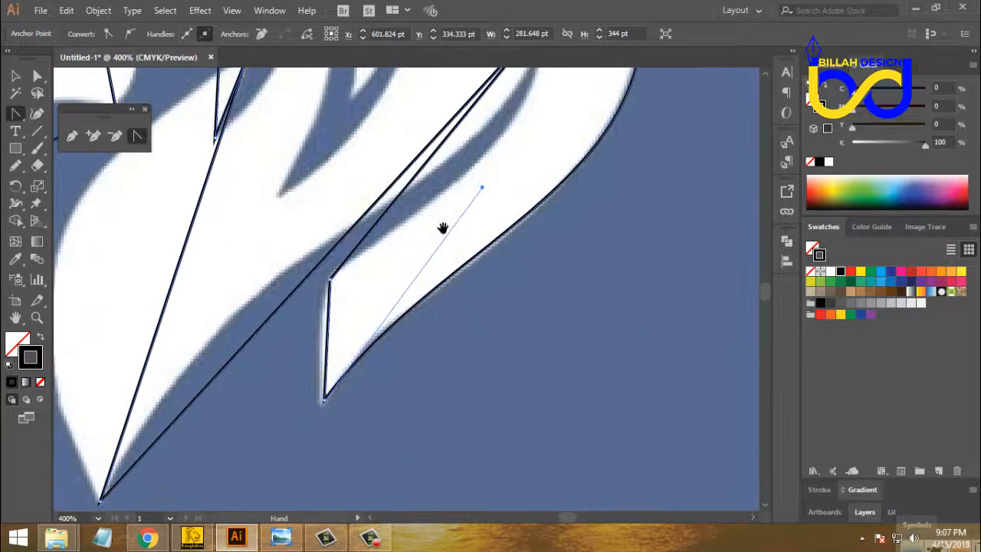
pyautogui.click(331, 341)
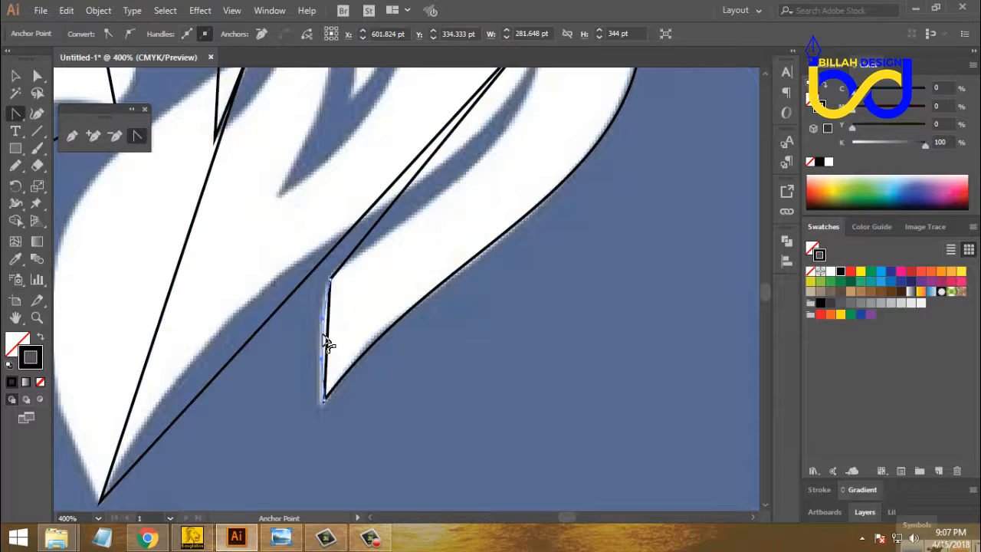
pyautogui.moveTo(327, 345); pyautogui.dragTo(328, 351)
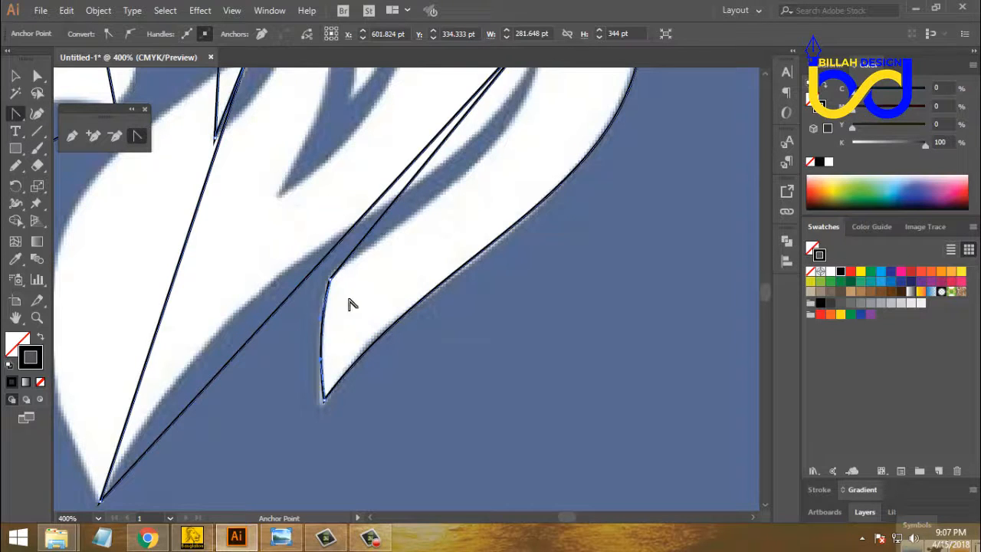
# Bend the lower rear lock's straight upper edge along the narrow mane slit up to the slit's tip.
pyautogui.scroll(-2, 423, 281)
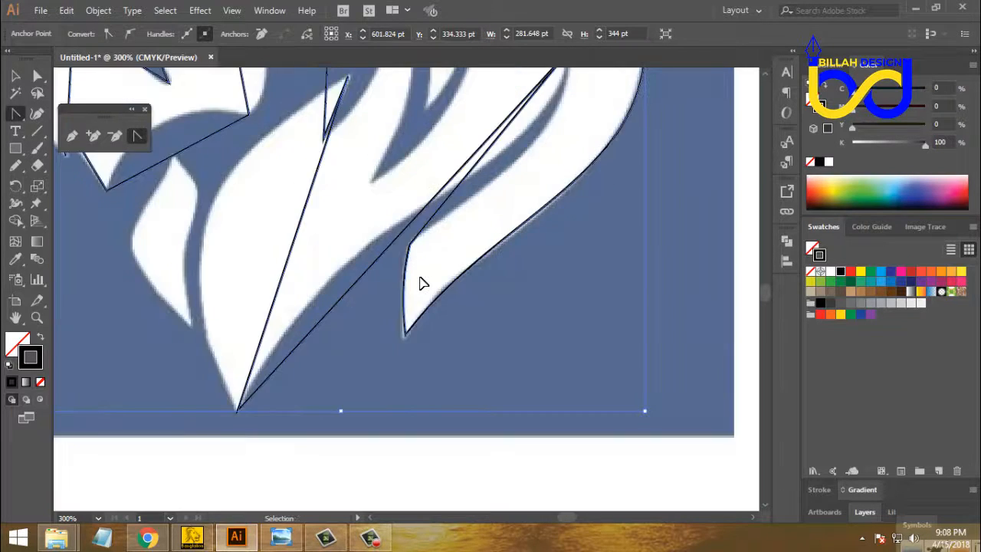
pyautogui.moveTo(517, 194); pyautogui.dragTo(450, 198)
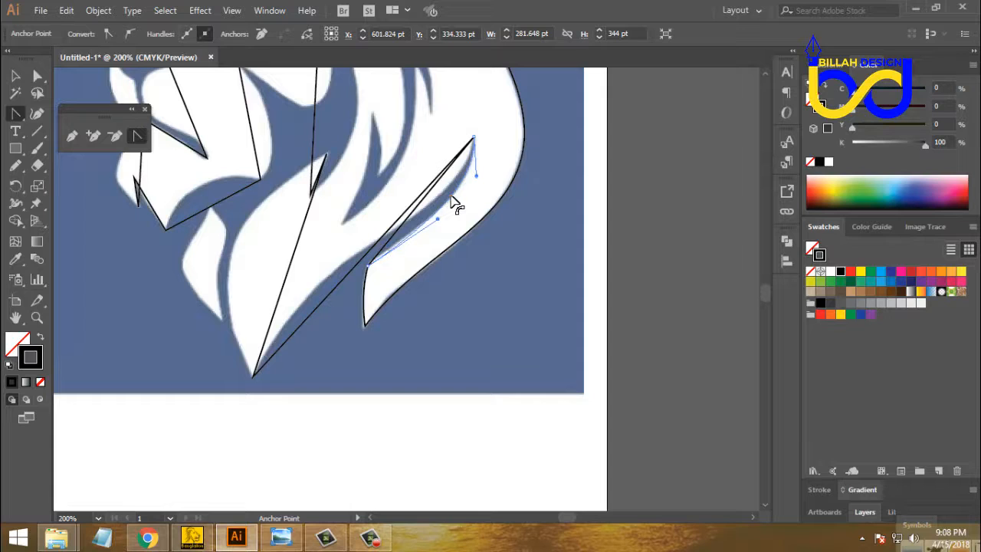
pyautogui.moveTo(451, 197); pyautogui.dragTo(451, 198)
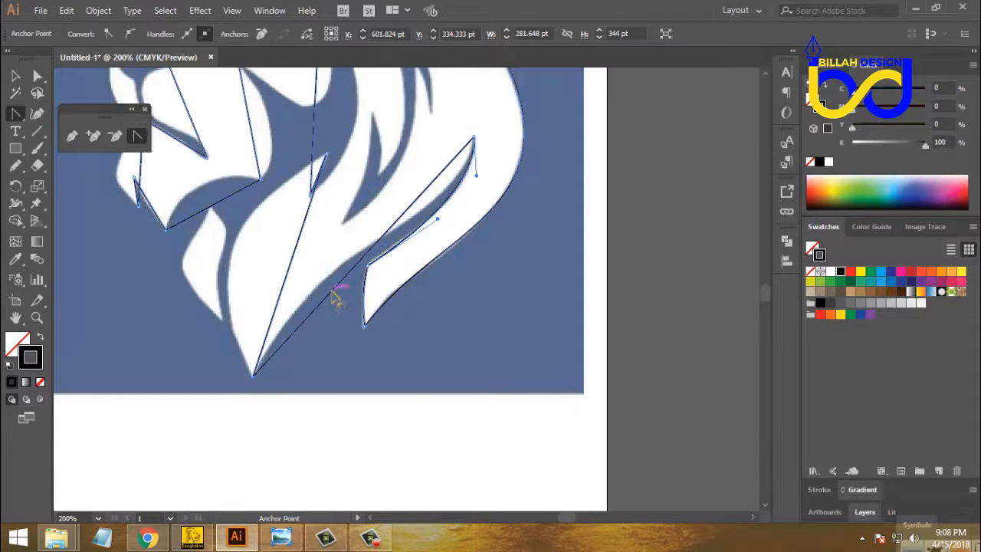
# Curve the segment from the slit's tip to the mane's lowest point and adjust both its direction handles to the picture's edge.
pyautogui.moveTo(332, 292)
pyautogui.mouseDown()
pyautogui.moveTo(329, 276)
pyautogui.moveTo(321, 293)
pyautogui.mouseUp()
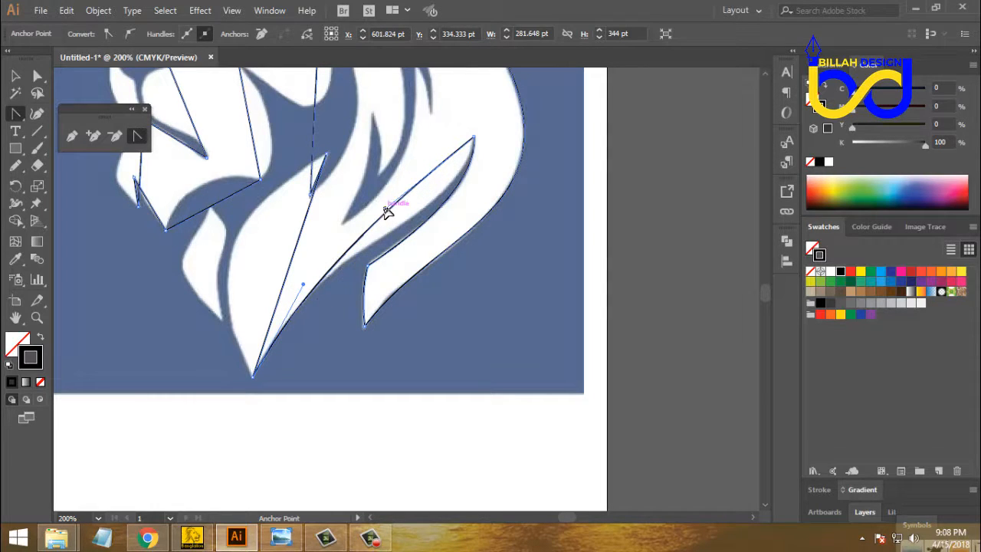
pyautogui.moveTo(388, 212)
pyautogui.mouseDown()
pyautogui.moveTo(432, 222)
pyautogui.moveTo(447, 244)
pyautogui.moveTo(448, 237)
pyautogui.mouseUp()
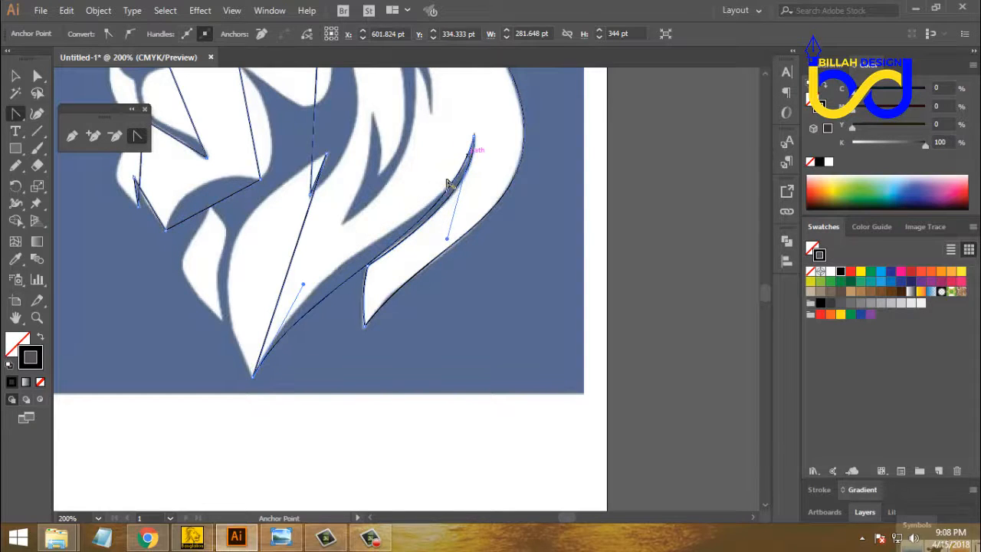
pyautogui.moveTo(303, 285); pyautogui.dragTo(326, 233)
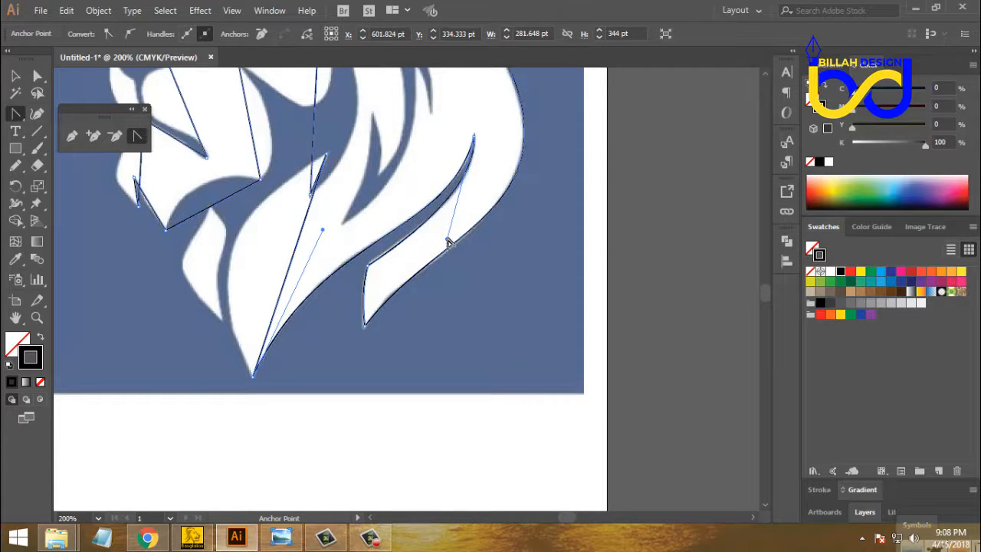
pyautogui.moveTo(447, 242); pyautogui.dragTo(445, 247)
# Bend the segment rising from the mane's lowest point along the mane's front edge and fine-tune its direction handles.
pyautogui.scroll(1, 448, 322)
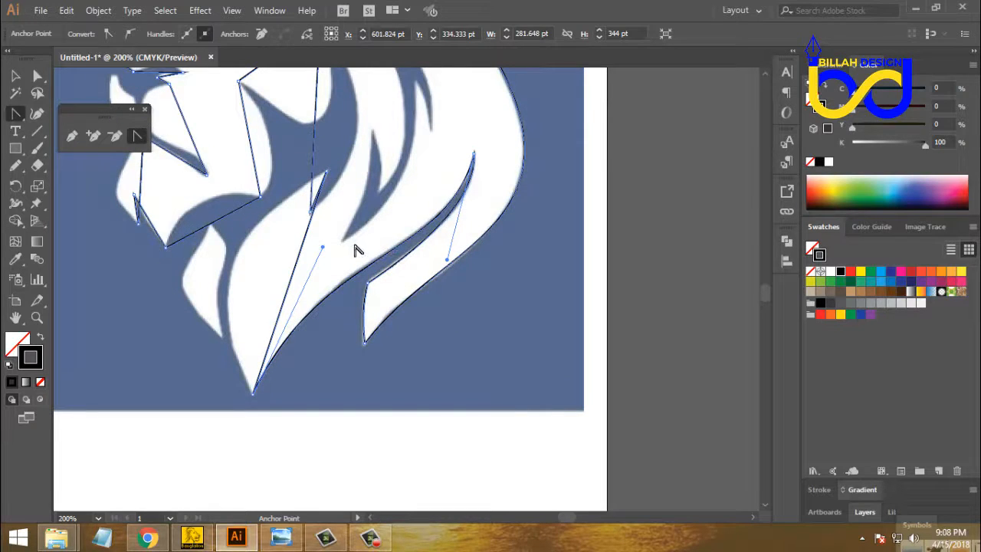
pyautogui.moveTo(294, 291); pyautogui.dragTo(234, 279)
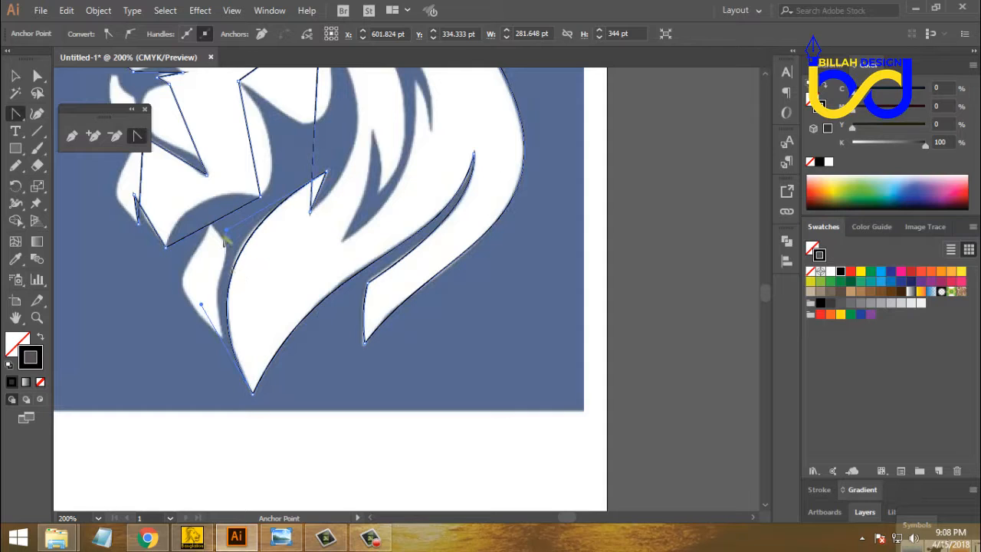
pyautogui.moveTo(226, 230); pyautogui.dragTo(223, 228)
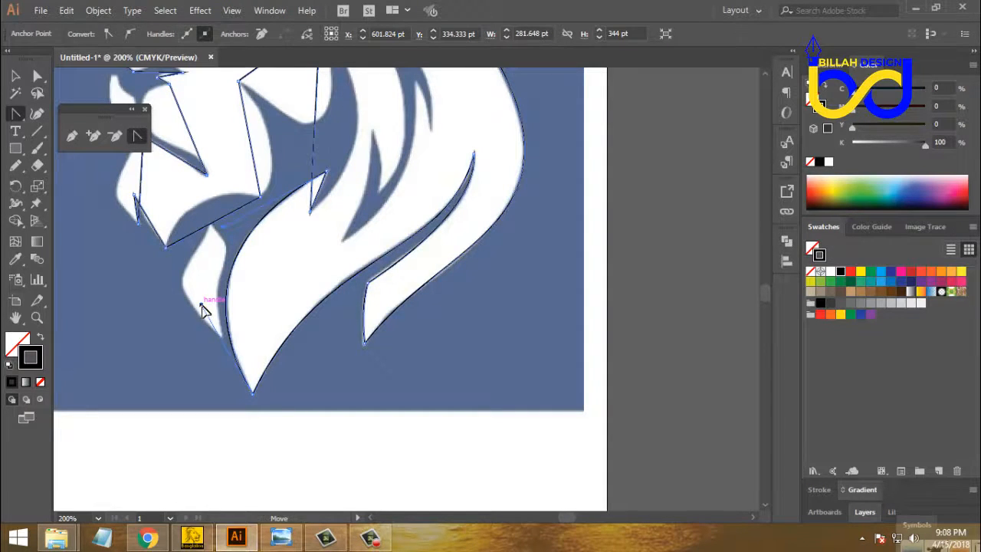
# Bend the vertical segment behind the cheek along the mane's inner curve and adjust both its direction handles.
pyautogui.scroll(3, 344, 234)
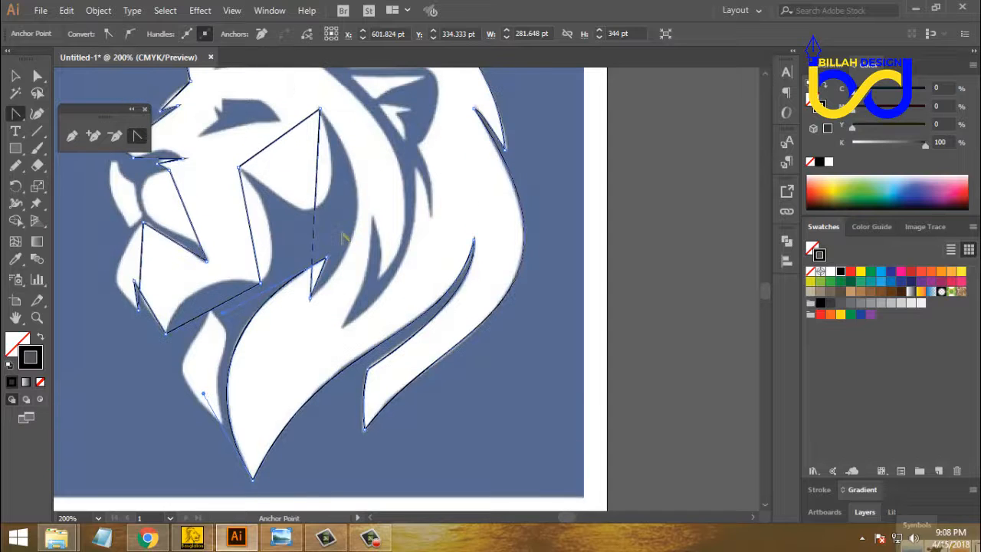
pyautogui.scroll(1, 313, 255)
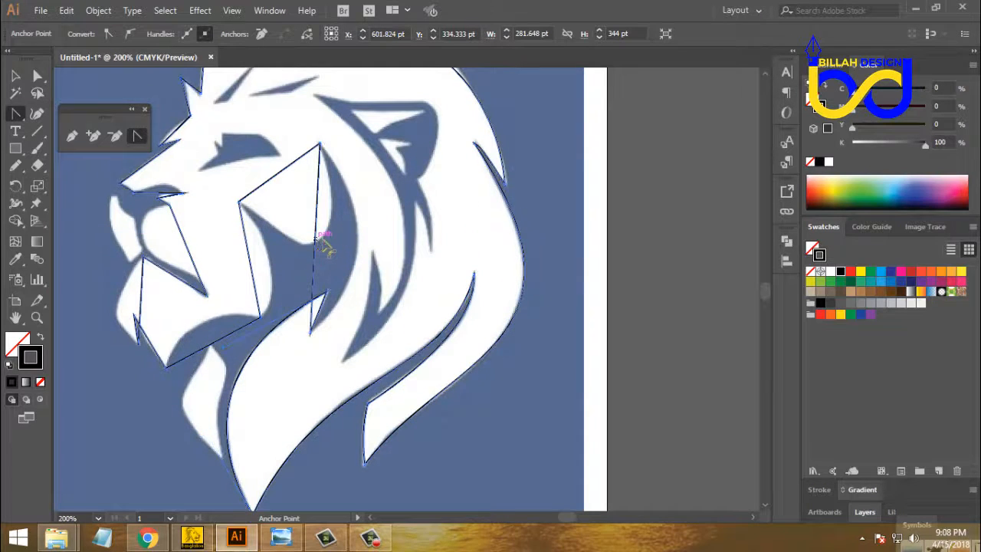
pyautogui.moveTo(321, 245); pyautogui.dragTo(364, 250)
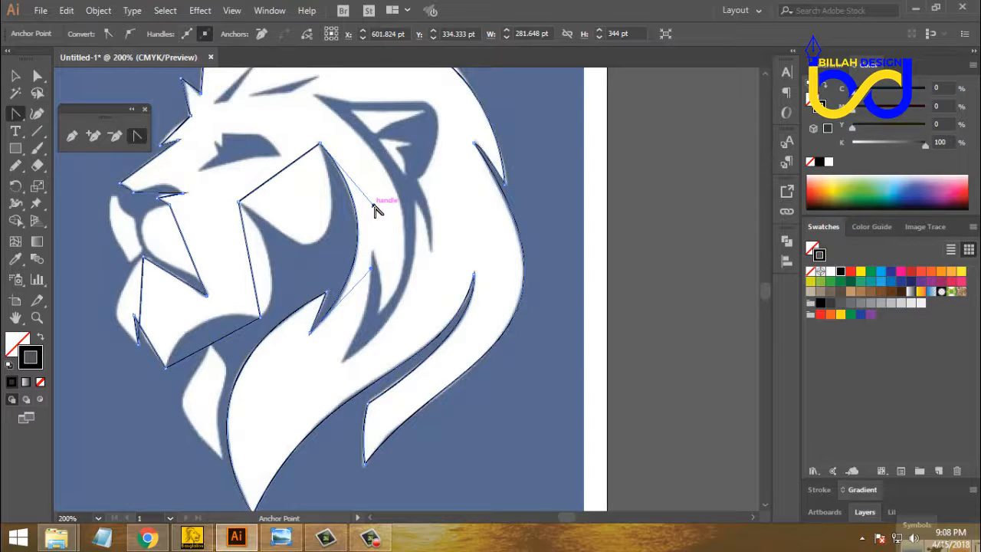
pyautogui.moveTo(374, 207); pyautogui.dragTo(371, 205)
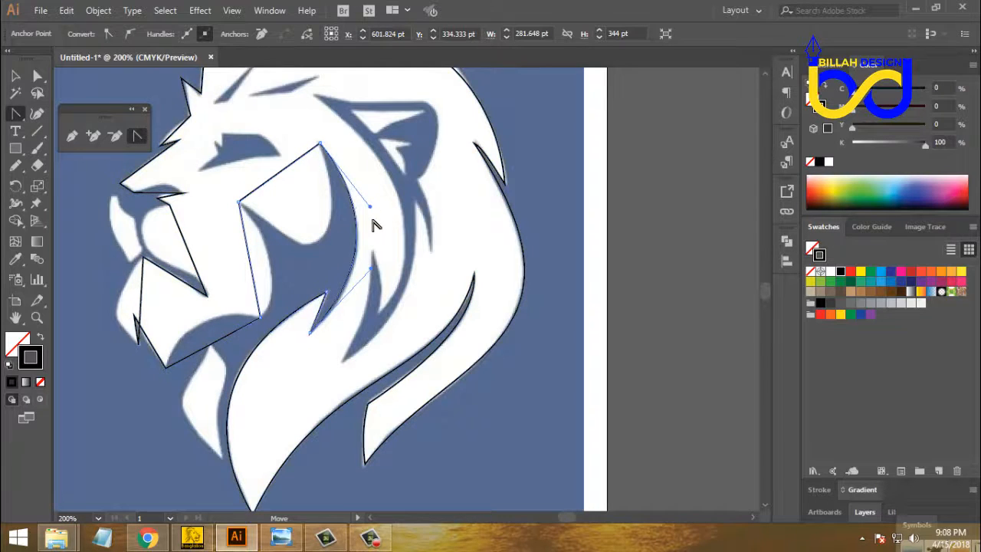
pyautogui.moveTo(375, 269); pyautogui.dragTo(375, 274)
# Curve the straight segments running from the cheek tuft around the rear jaw edge and under the jaw to the chin tip.
pyautogui.moveTo(284, 186); pyautogui.dragTo(357, 259)
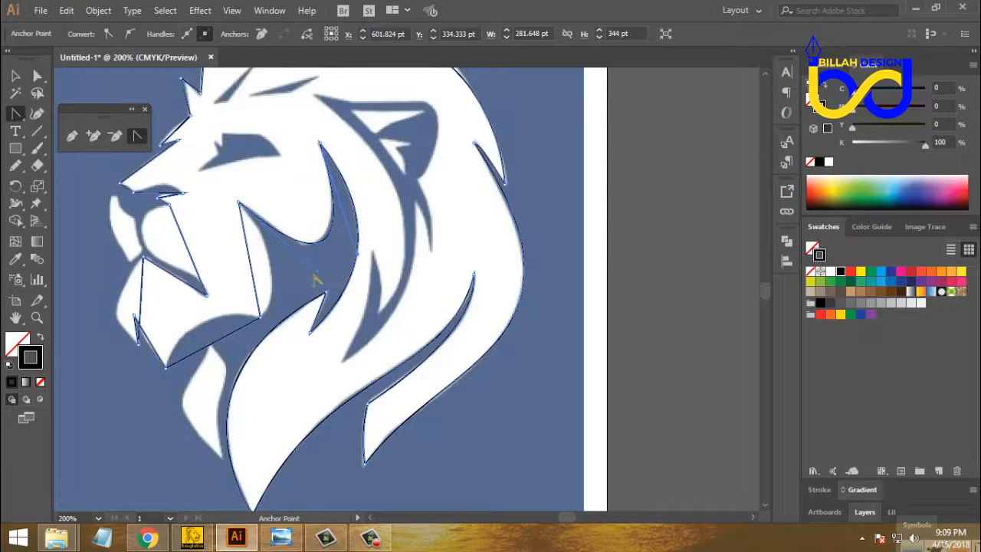
pyautogui.moveTo(319, 272); pyautogui.dragTo(278, 274)
pyautogui.moveTo(218, 349); pyautogui.dragTo(209, 329)
# Curve the chin's front edge outward, refine its lower direction handle, and bow the chin notch's lower edge to match the picture.
pyautogui.scroll(1, 298, 282)
pyautogui.scroll(-1, 301, 284)
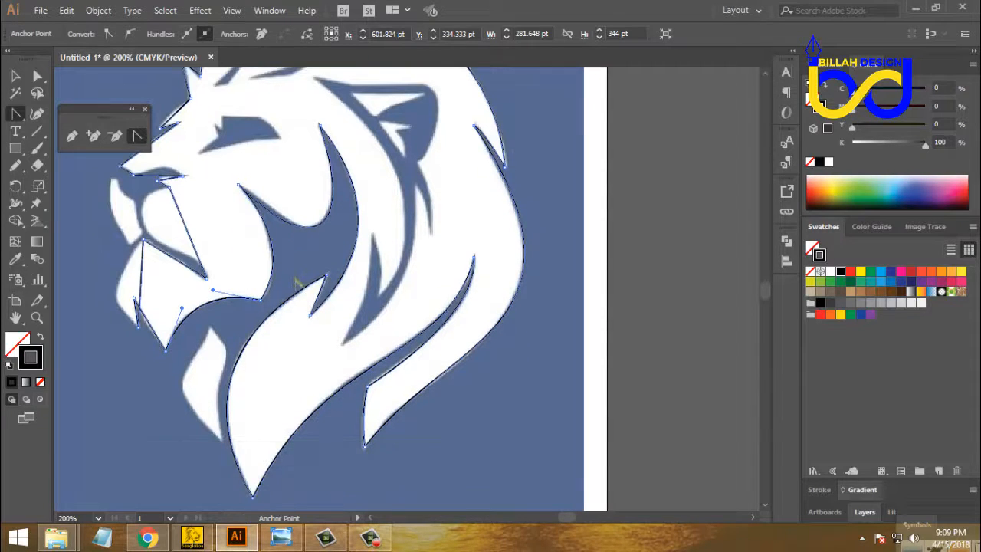
pyautogui.moveTo(182, 263); pyautogui.dragTo(388, 271)
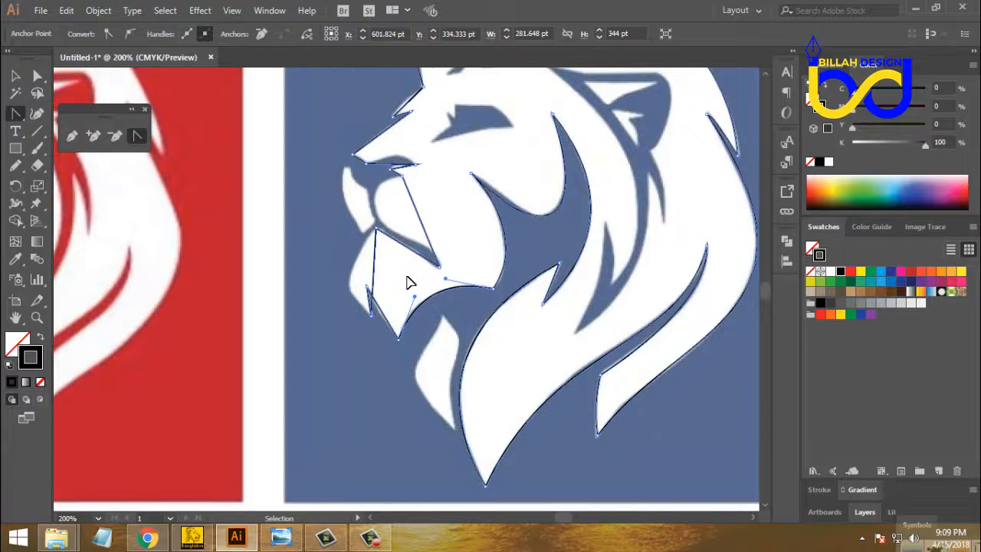
pyautogui.hotkey('ctrl', '=')
pyautogui.moveTo(333, 250); pyautogui.dragTo(315, 292)
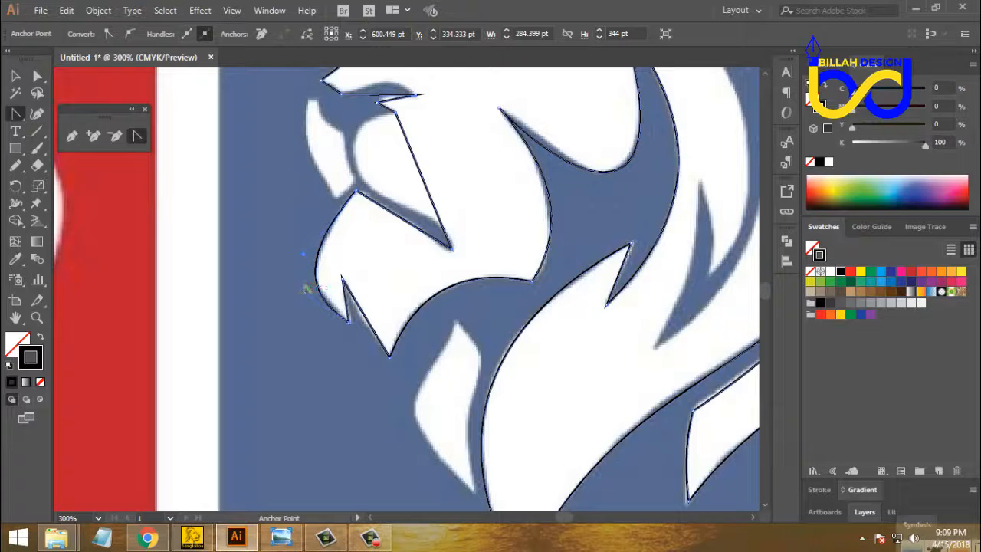
pyautogui.moveTo(305, 297); pyautogui.dragTo(304, 288)
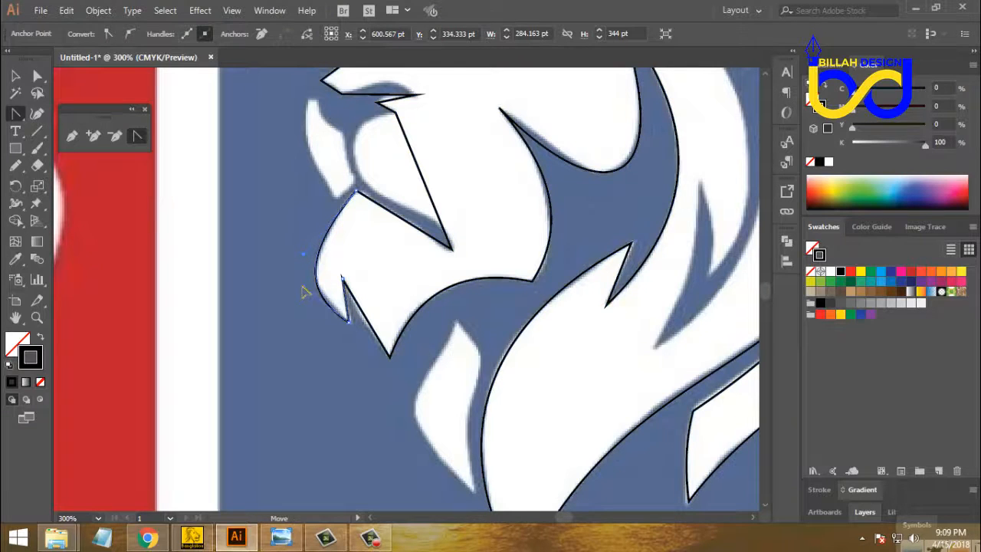
pyautogui.moveTo(368, 318); pyautogui.dragTo(363, 319)
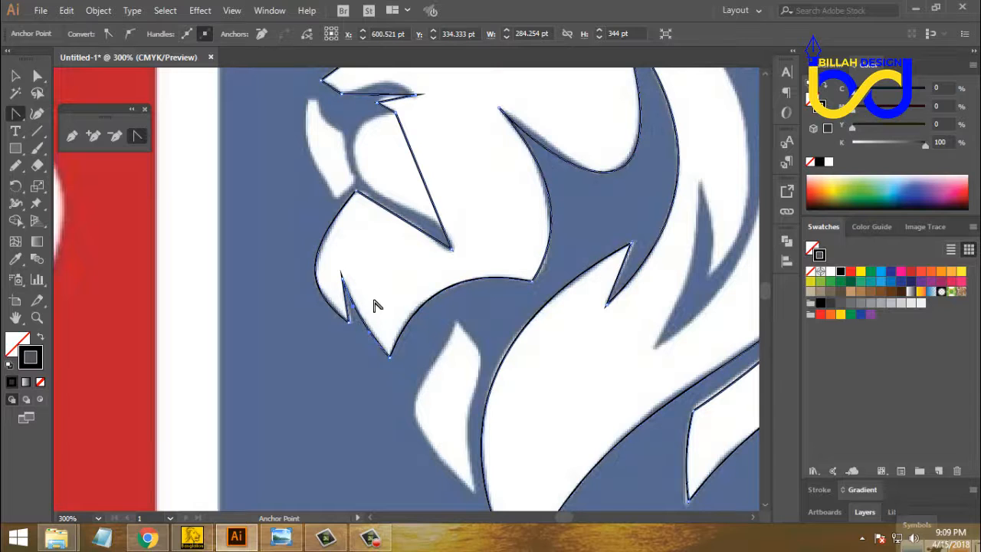
# Curve the straight segments along the muzzle's front edge and nose underside, refining the muzzle's upper direction handle to match the picture.
pyautogui.press('space')
pyautogui.moveTo(437, 191); pyautogui.dragTo(415, 335)
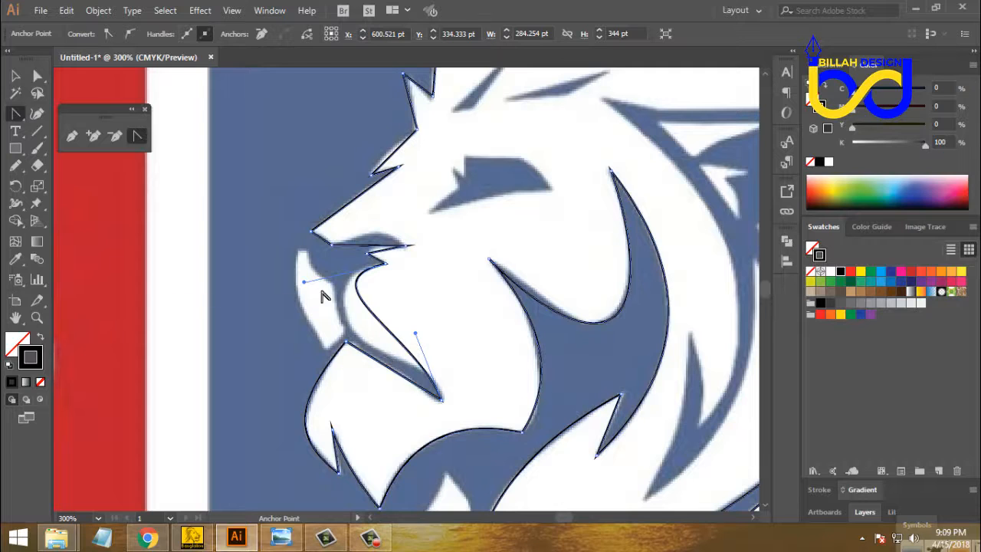
pyautogui.moveTo(304, 281); pyautogui.dragTo(279, 289)
pyautogui.moveTo(361, 275); pyautogui.dragTo(391, 290)
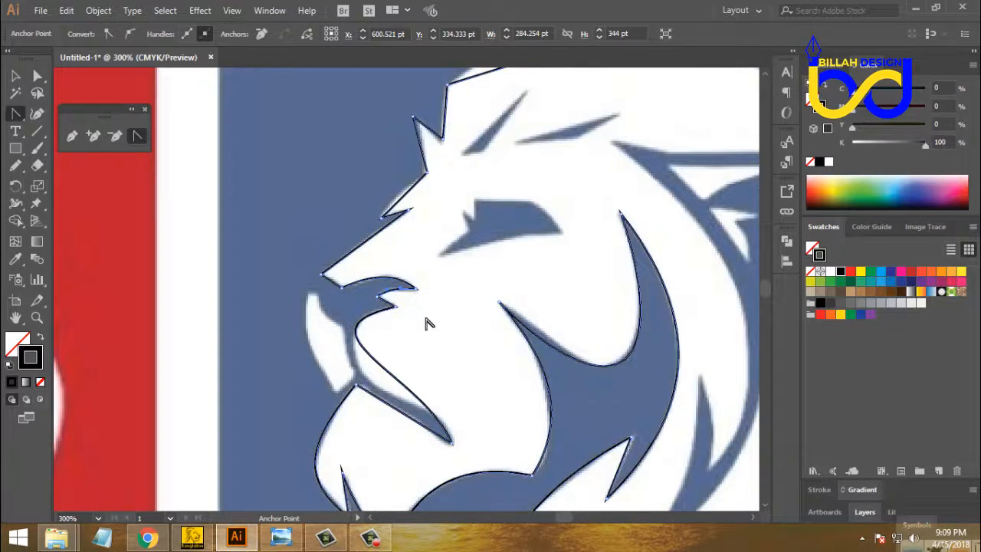
# Curve the brow segment above the nose bridge and bow the forelock's top segment upward along the white shape.
pyautogui.moveTo(396, 338); pyautogui.dragTo(387, 394)
pyautogui.moveTo(428, 311); pyautogui.dragTo(433, 336)
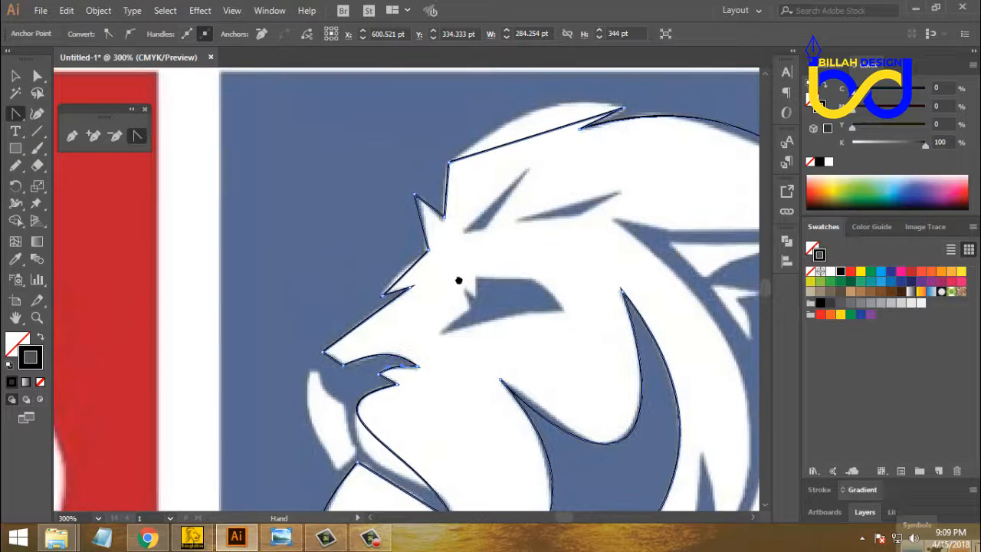
pyautogui.moveTo(457, 281)
pyautogui.mouseDown()
pyautogui.moveTo(422, 305)
pyautogui.moveTo(368, 304)
pyautogui.mouseUp()
pyautogui.moveTo(521, 236); pyautogui.dragTo(425, 319)
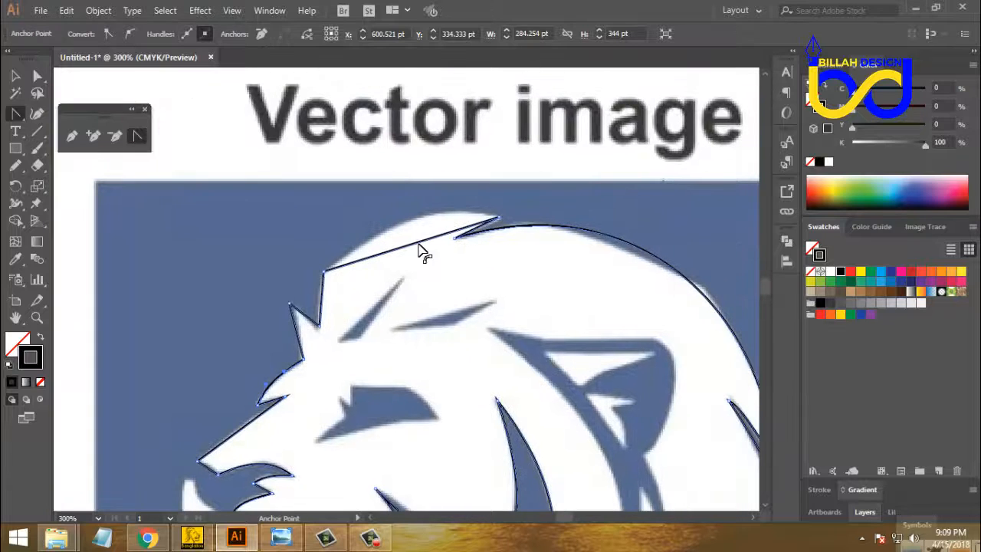
pyautogui.moveTo(420, 250); pyautogui.dragTo(419, 221)
# Select the curved segment under the cheek and shift its front direction handle slightly upward.
pyautogui.moveTo(532, 368); pyautogui.dragTo(519, 231)
pyautogui.moveTo(513, 333); pyautogui.dragTo(498, 206)
pyautogui.moveTo(444, 316); pyautogui.dragTo(549, 290)
pyautogui.moveTo(440, 220); pyautogui.dragTo(504, 357)
pyautogui.moveTo(465, 274); pyautogui.dragTo(505, 338)
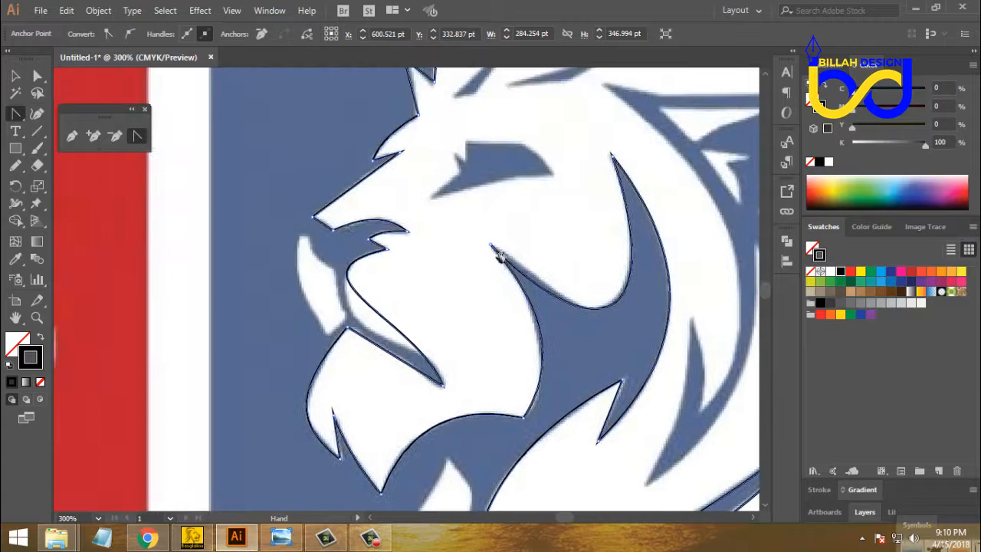
pyautogui.moveTo(591, 266); pyautogui.dragTo(414, 277)
pyautogui.moveTo(477, 337); pyautogui.dragTo(568, 322)
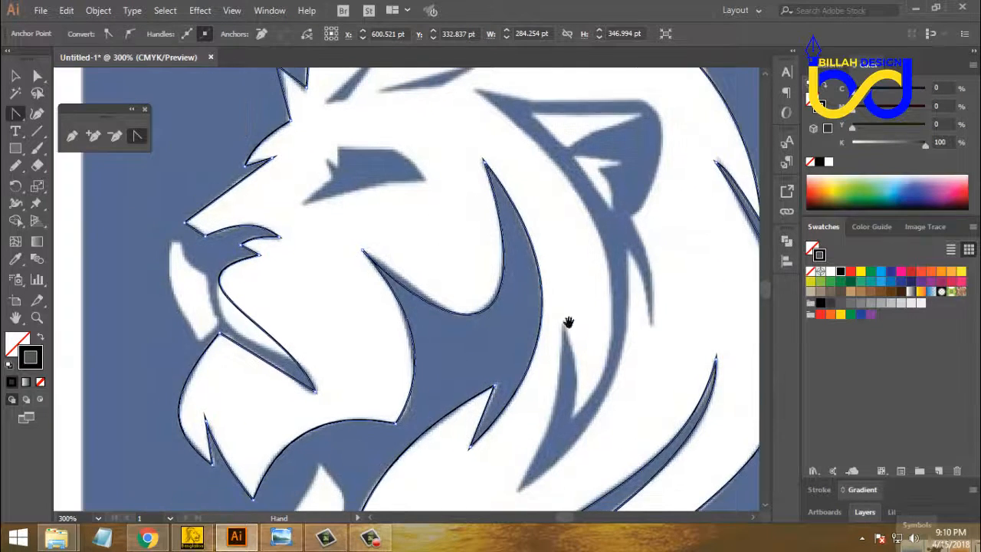
pyautogui.moveTo(471, 320); pyautogui.dragTo(418, 324)
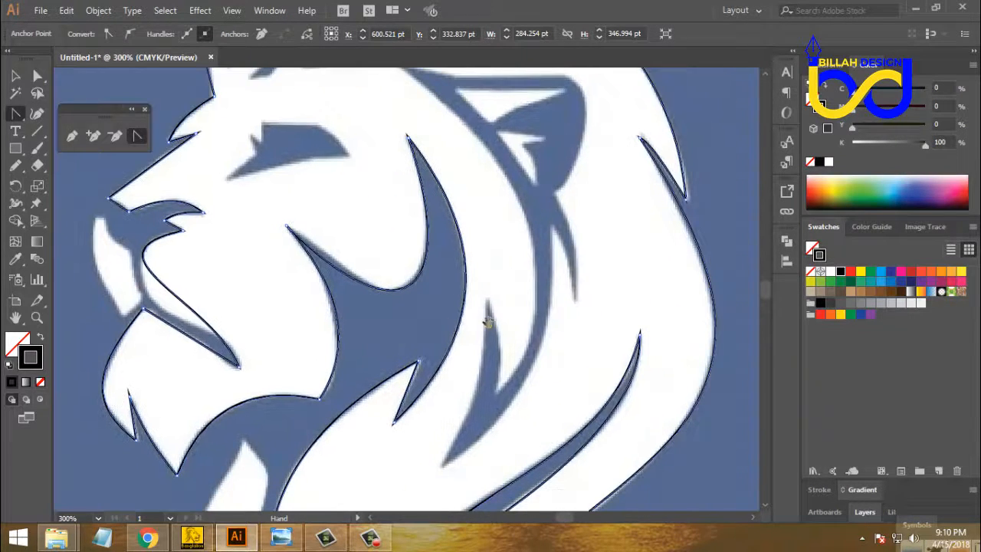
pyautogui.moveTo(306, 299); pyautogui.dragTo(322, 306)
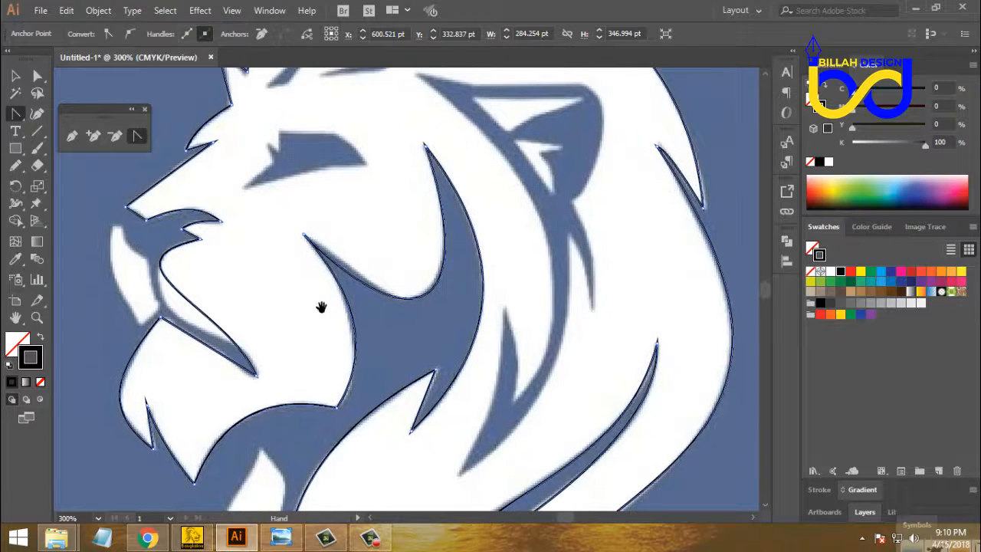
pyautogui.click(396, 297)
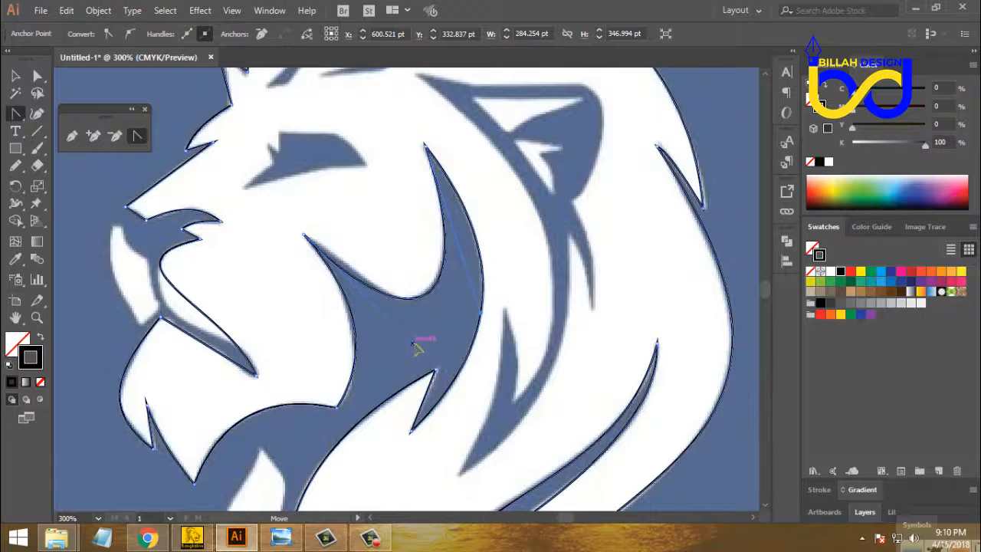
pyautogui.moveTo(413, 343); pyautogui.dragTo(416, 323)
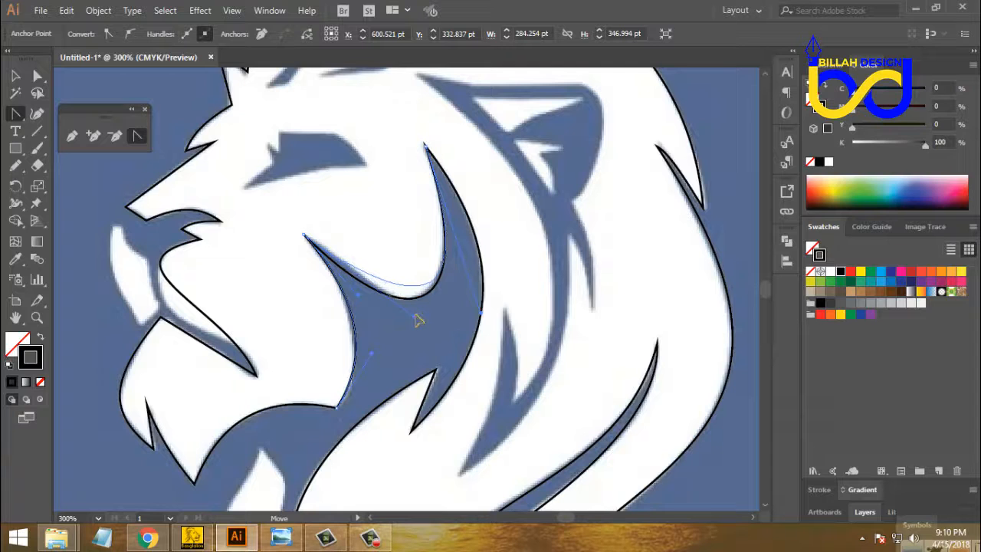
# Select the muzzle segment running to the mouth corner and add an anchor point on it below its front bulge.
pyautogui.moveTo(361, 278); pyautogui.dragTo(442, 295)
pyautogui.moveTo(143, 216); pyautogui.dragTo(210, 211)
pyautogui.click(18, 77)
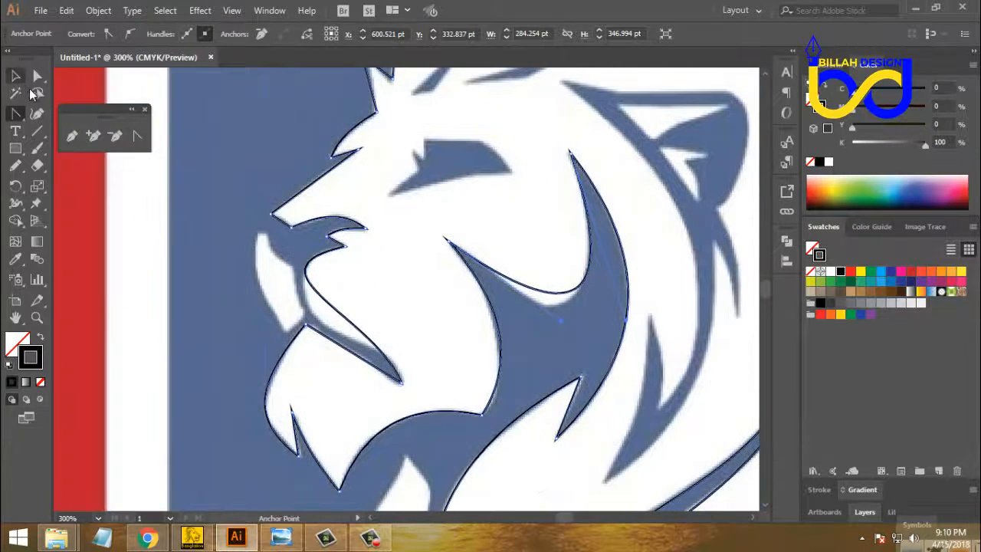
pyautogui.click(316, 332)
pyautogui.click(38, 79)
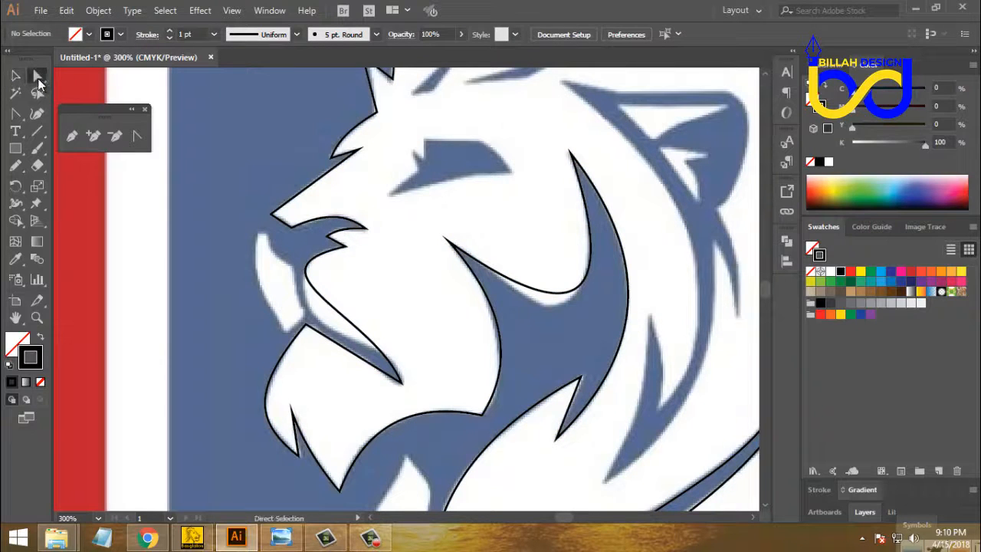
pyautogui.click(322, 300)
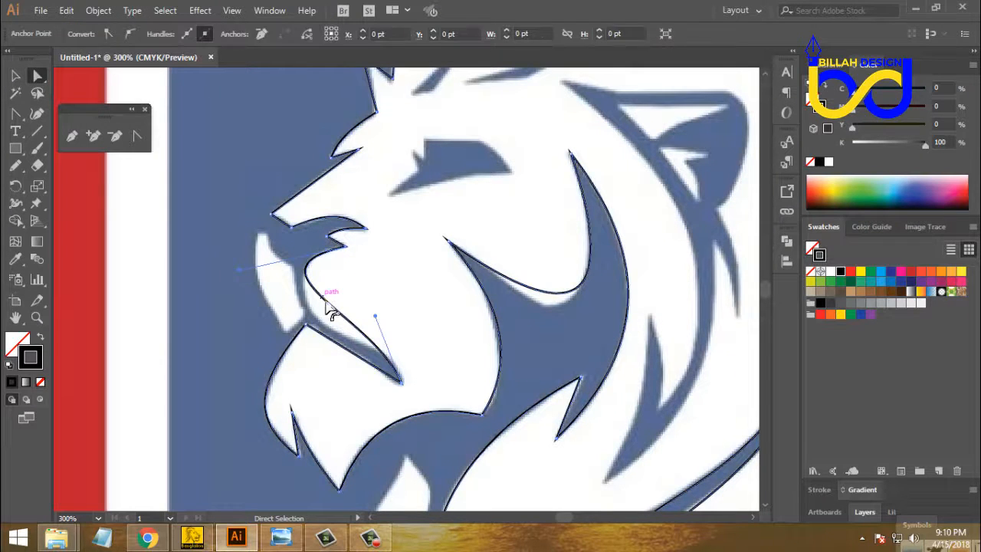
pyautogui.moveTo(337, 327); pyautogui.dragTo(374, 335)
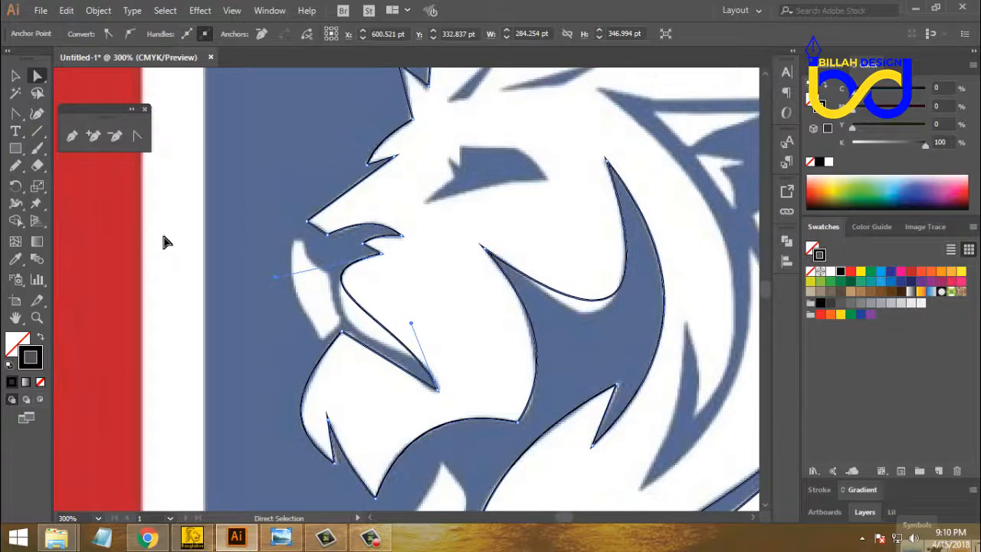
pyautogui.click(93, 136)
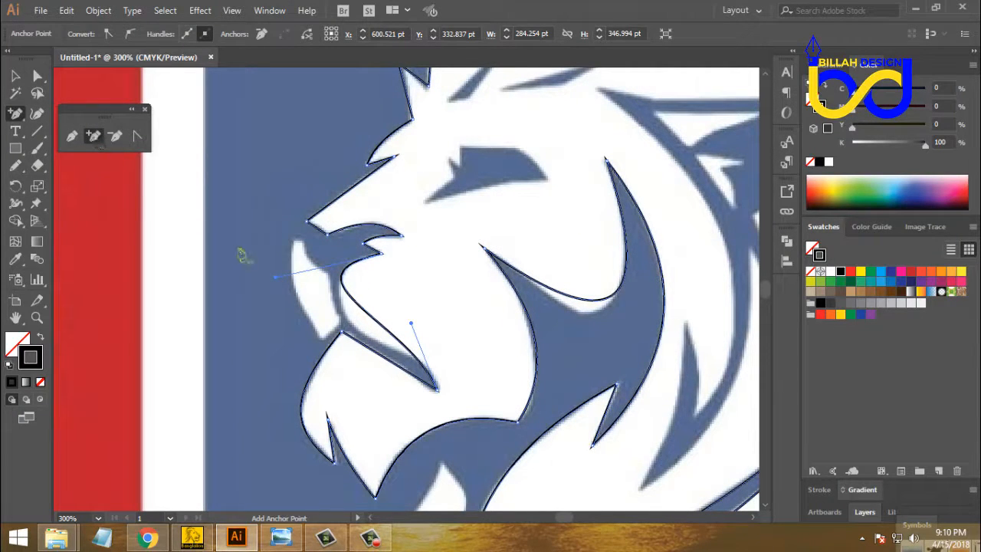
pyautogui.click(354, 301)
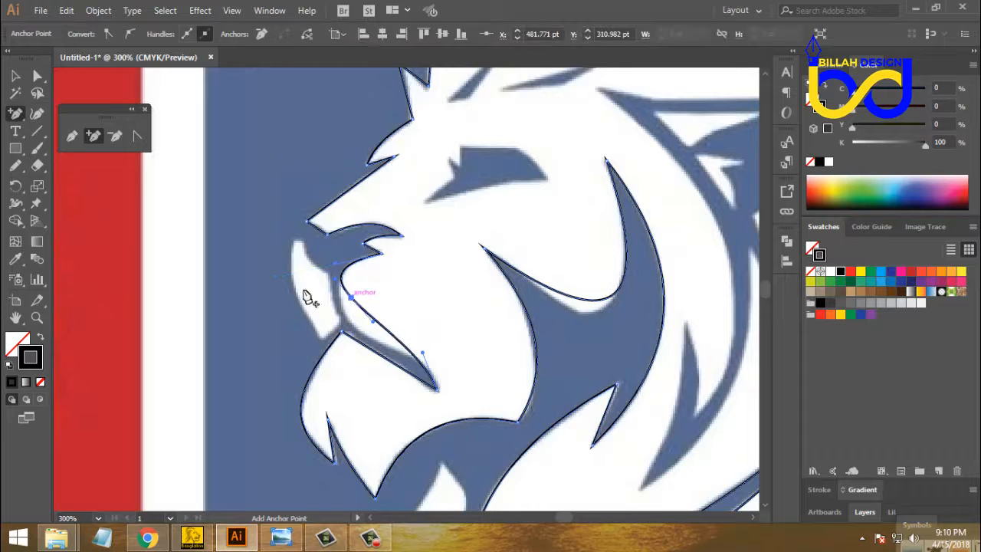
# Move the added muzzle anchor onto the picture's edge and reshape the curves on both sides of it.
pyautogui.click(41, 80)
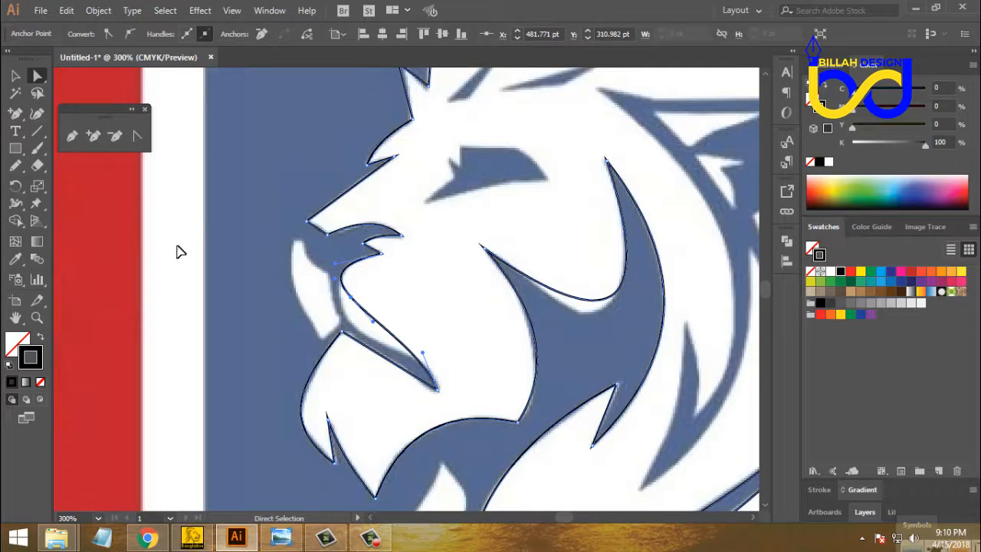
pyautogui.hotkey('ctrl', '=')
pyautogui.hotkey('ctrl', '=')
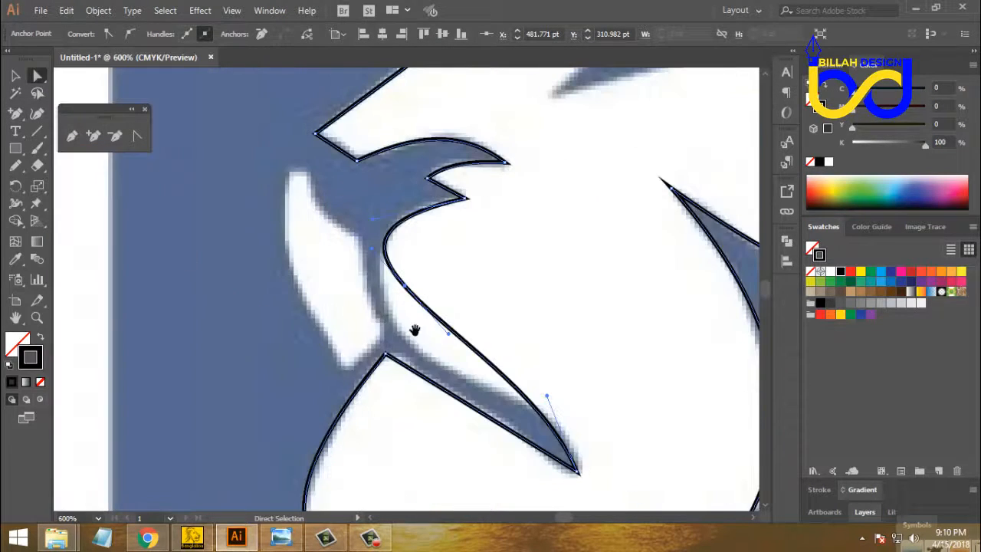
pyautogui.moveTo(414, 330); pyautogui.dragTo(397, 323)
pyautogui.moveTo(389, 284); pyautogui.dragTo(365, 284)
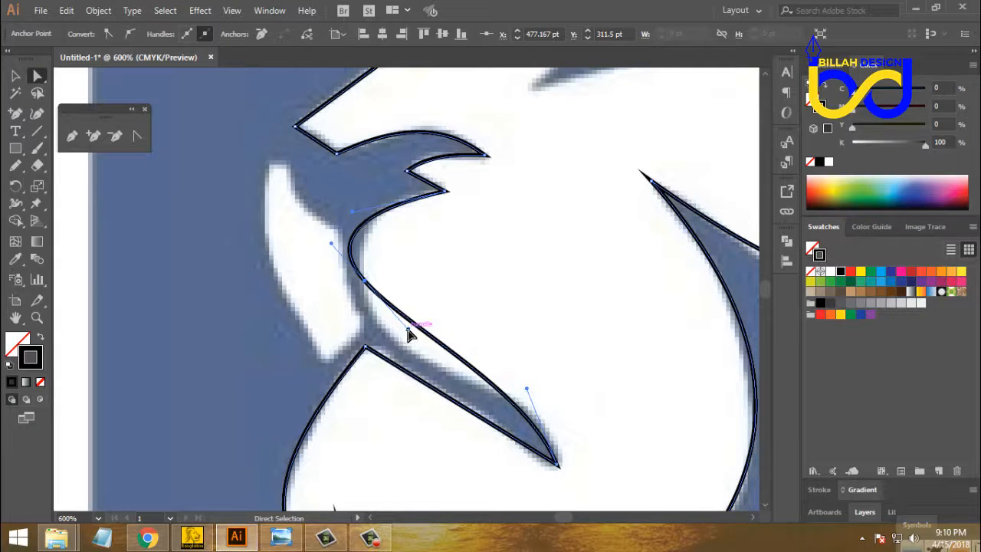
pyautogui.moveTo(407, 332); pyautogui.dragTo(374, 347)
pyautogui.moveTo(367, 283); pyautogui.dragTo(364, 263)
pyautogui.moveTo(351, 225); pyautogui.dragTo(358, 225)
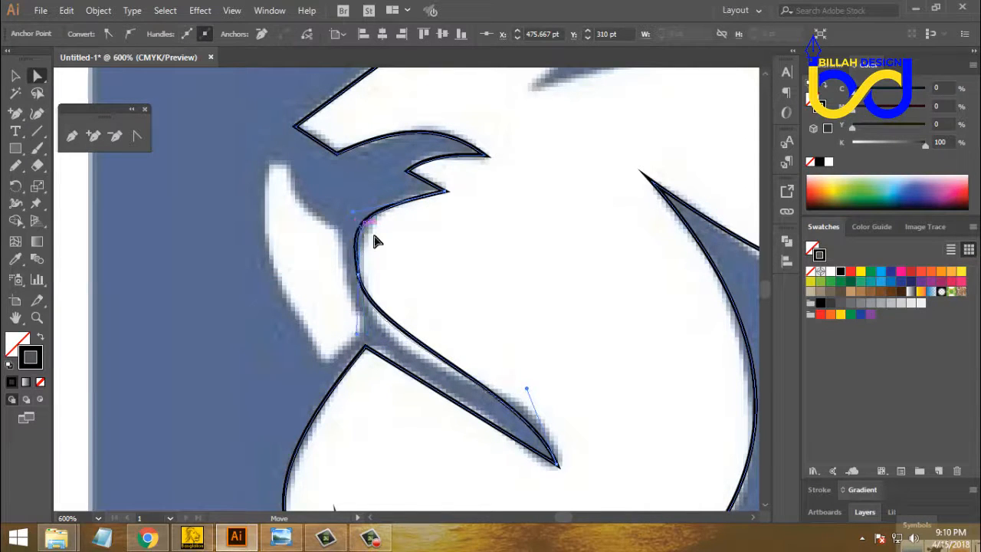
pyautogui.click(374, 236)
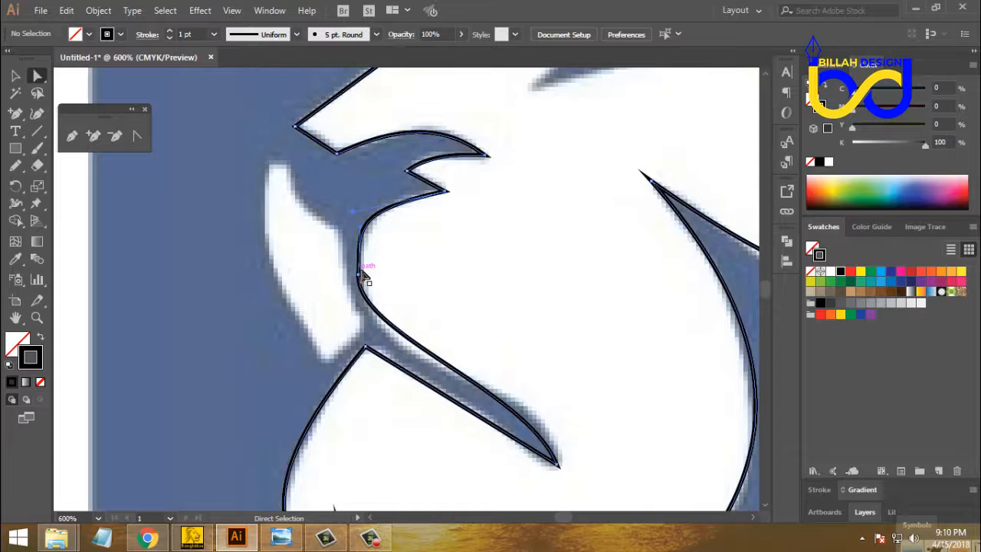
# Fine-tune the muzzle's front curve and the lower curve leading from the added anchor toward the mouth corner.
pyautogui.click(363, 234)
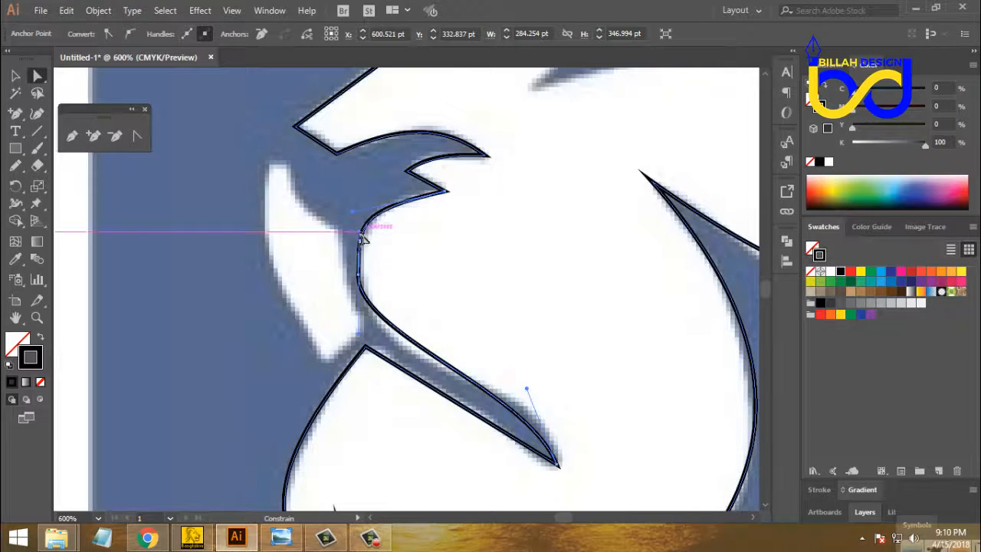
pyautogui.click(442, 299)
pyautogui.scroll(-1, 445, 276)
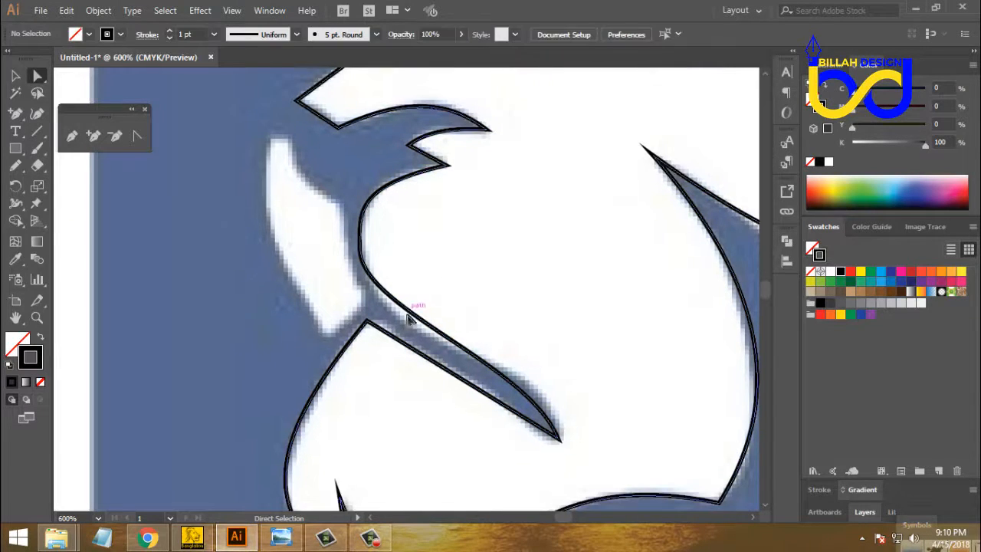
pyautogui.moveTo(407, 317); pyautogui.dragTo(361, 314)
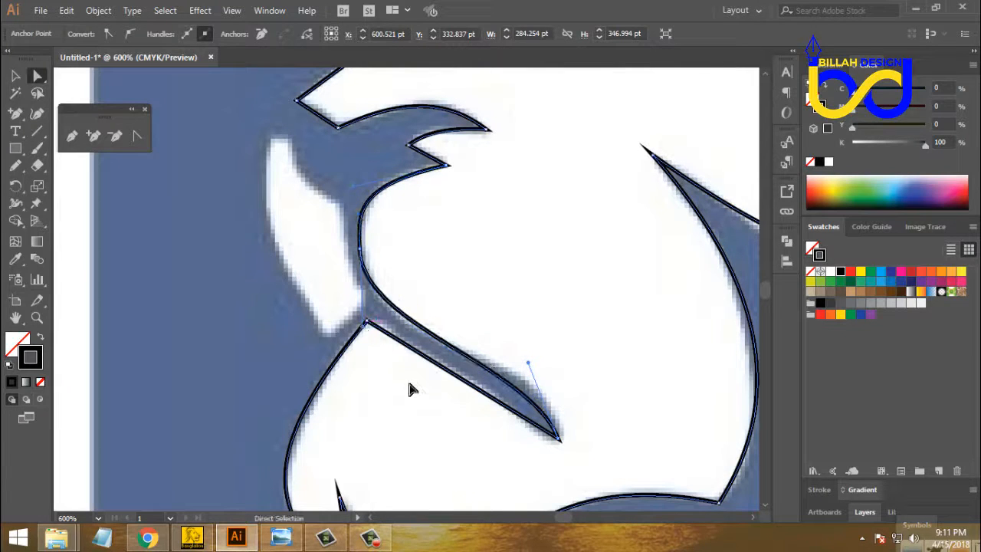
pyautogui.click(434, 284)
pyautogui.scroll(1, 401, 263)
pyautogui.click(366, 249)
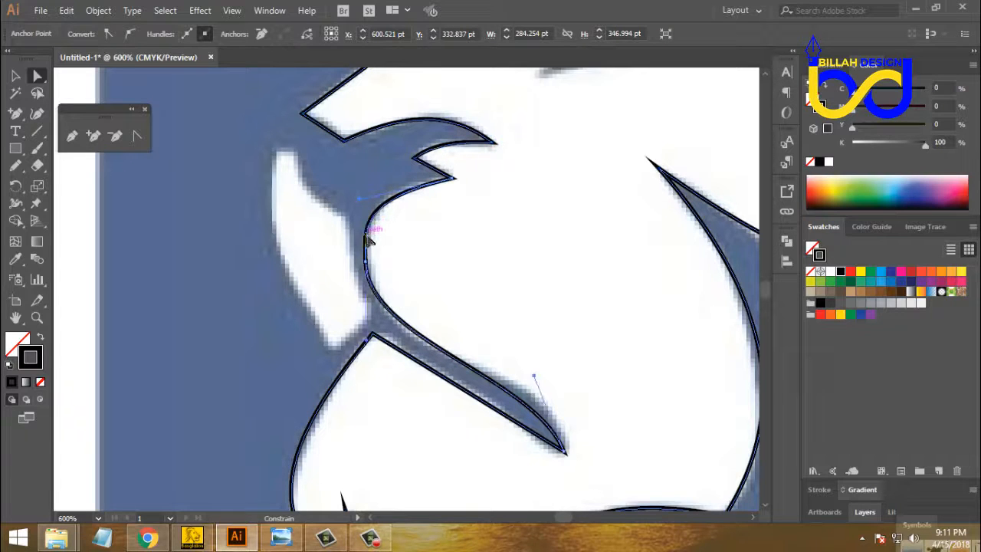
pyautogui.click(425, 268)
# Adjust the mouth corner's direction handle and the added anchor's lower handle so the mouth line follows the picture.
pyautogui.scroll(-3, 452, 285)
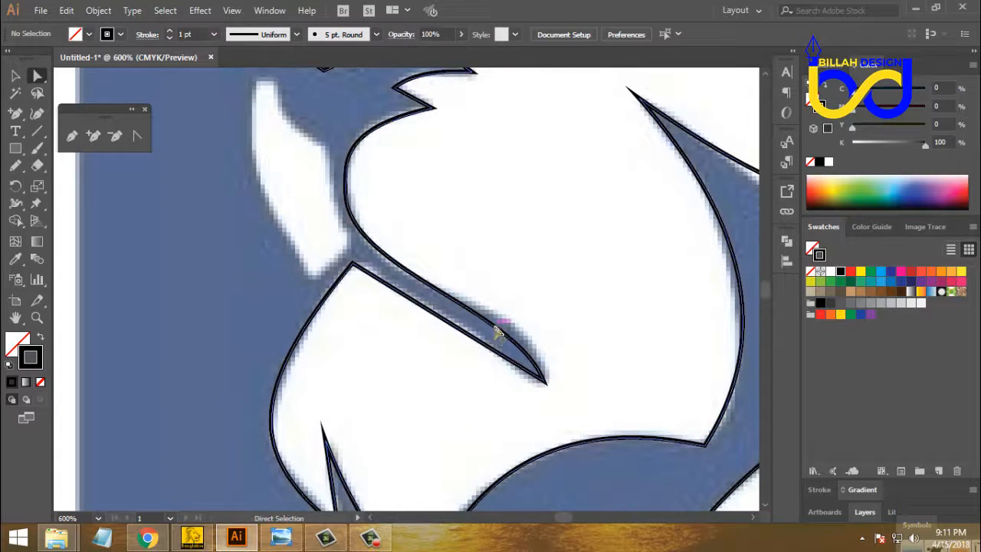
pyautogui.click(497, 330)
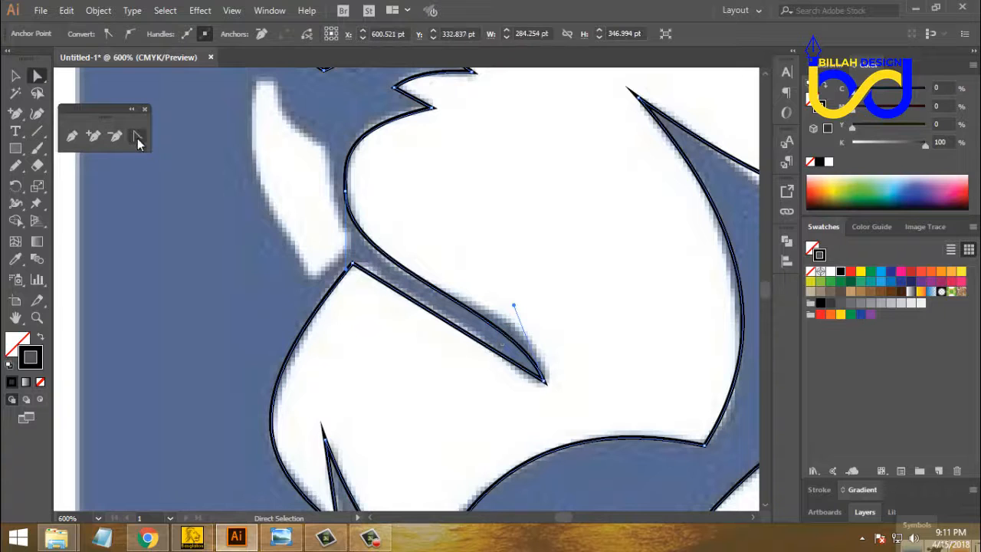
pyautogui.click(476, 308)
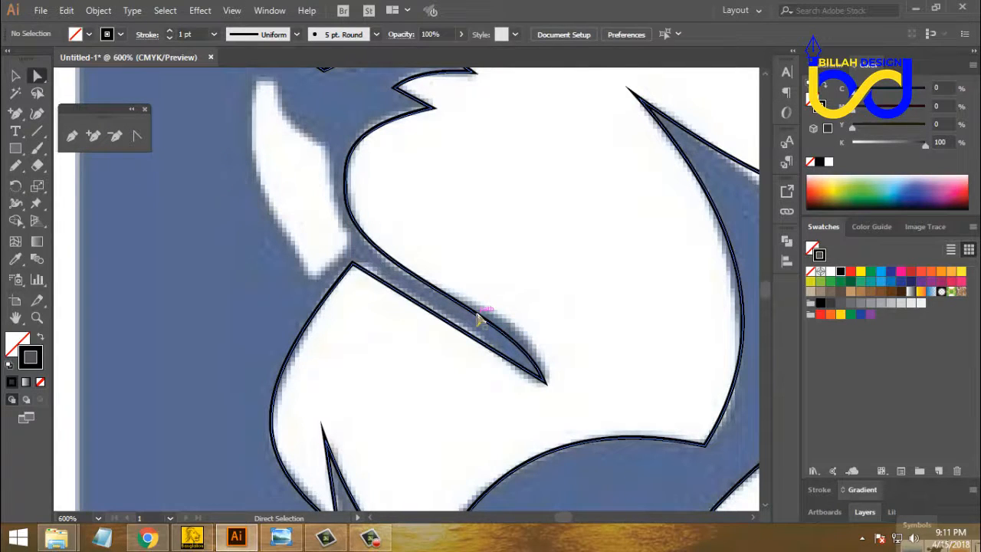
pyautogui.click(477, 319)
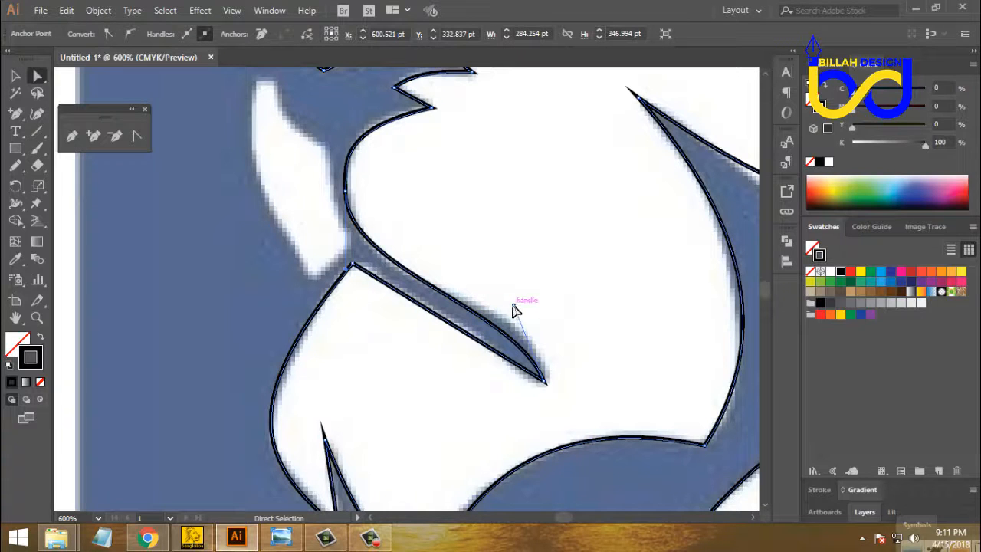
pyautogui.moveTo(514, 309); pyautogui.dragTo(538, 303)
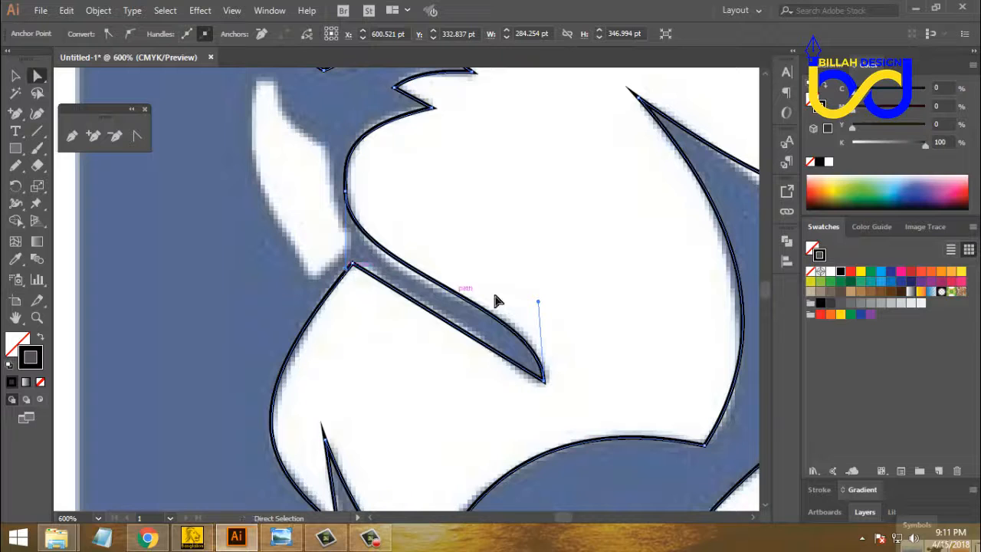
pyautogui.click(346, 280)
pyautogui.moveTo(347, 279); pyautogui.dragTo(347, 282)
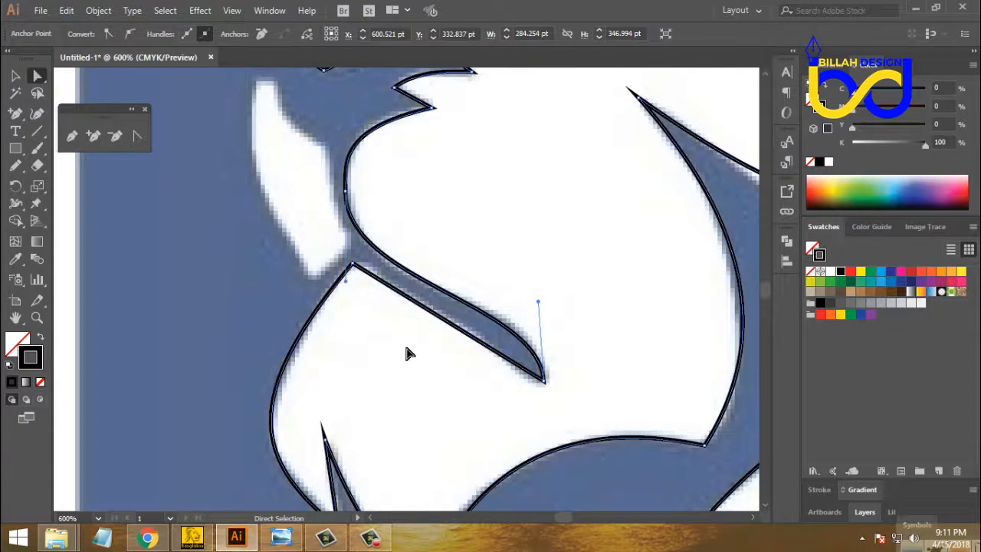
pyautogui.click(449, 190)
# Select the cheek curve behind the muzzle and add an anchor point at its lower bend where it turns upward.
pyautogui.moveTo(482, 167); pyautogui.dragTo(482, 274)
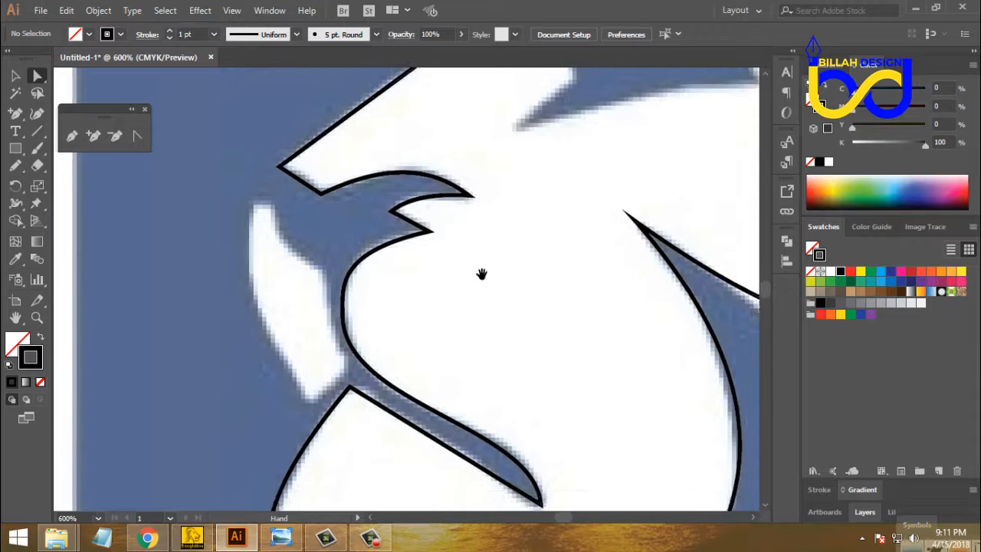
pyautogui.moveTo(473, 322); pyautogui.dragTo(480, 269)
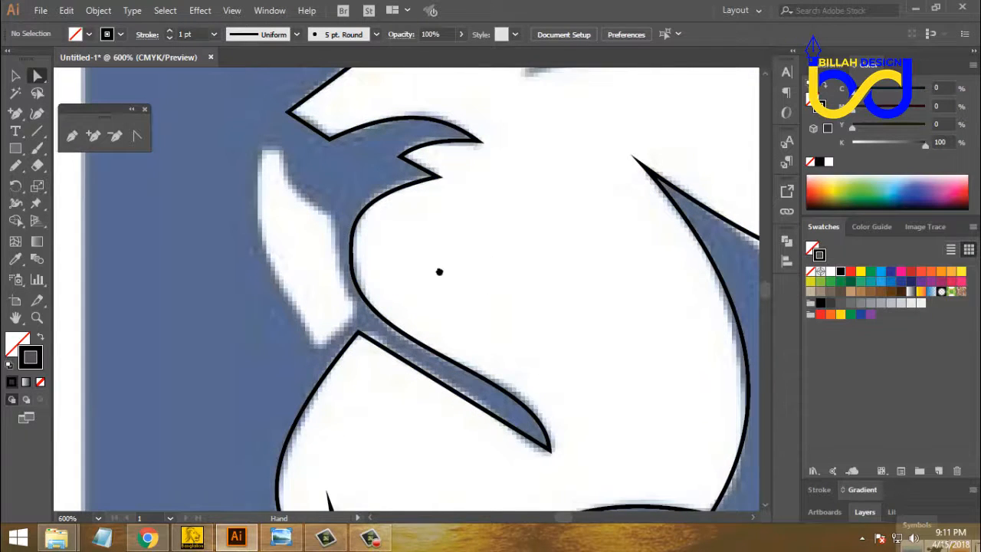
pyautogui.moveTo(439, 272); pyautogui.dragTo(448, 339)
pyautogui.moveTo(468, 302); pyautogui.dragTo(329, 315)
pyautogui.moveTo(423, 314); pyautogui.dragTo(356, 323)
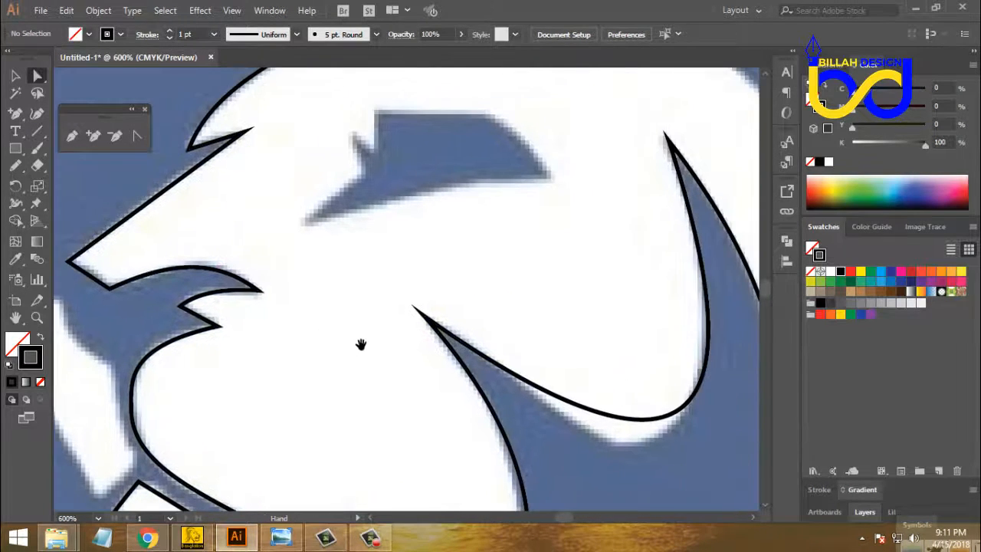
pyautogui.moveTo(393, 378); pyautogui.dragTo(329, 272)
pyautogui.moveTo(542, 371); pyautogui.dragTo(510, 314)
pyautogui.click(428, 267)
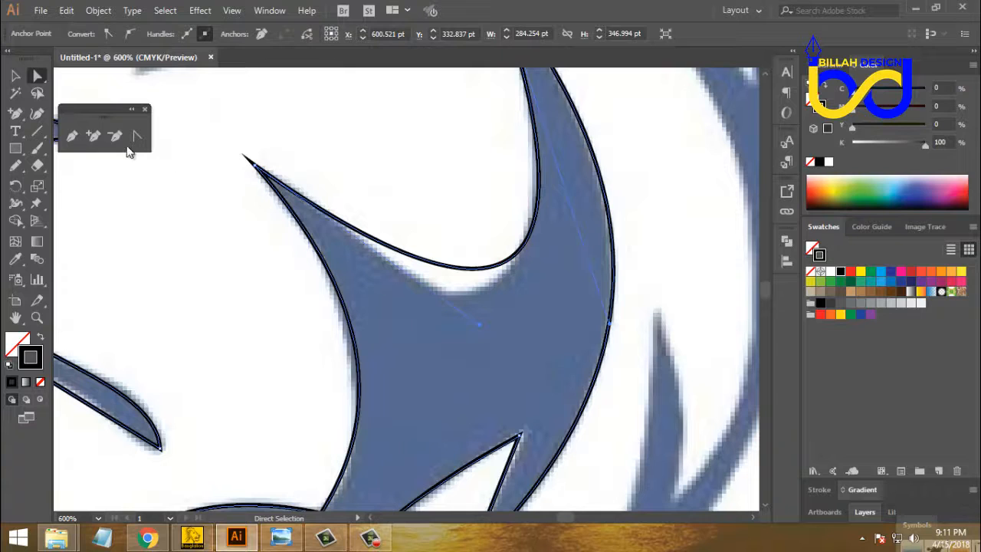
pyautogui.click(94, 137)
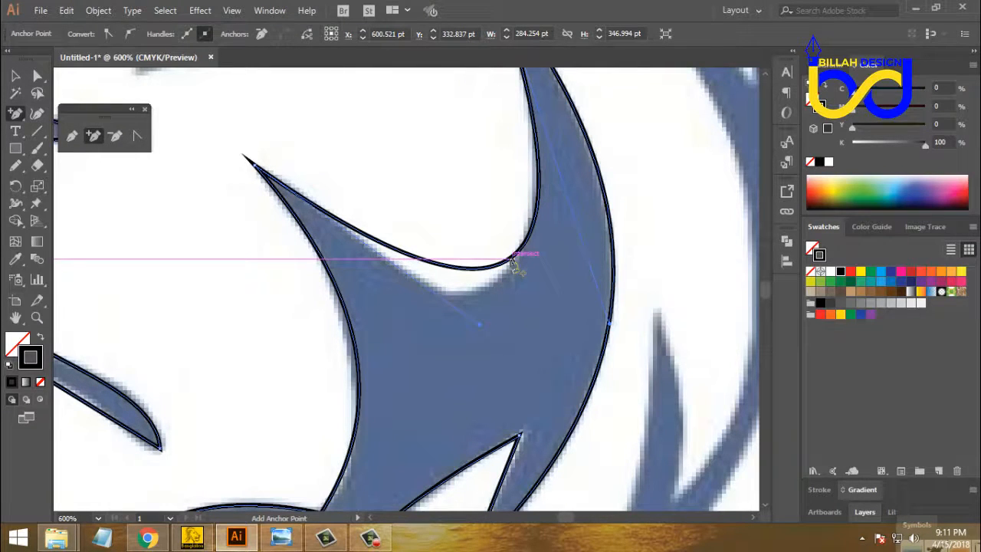
pyautogui.click(511, 260)
# Move the added cheek anchor down onto the picture's edge, adjust the direction handles around it, and deselect the path.
pyautogui.click(37, 76)
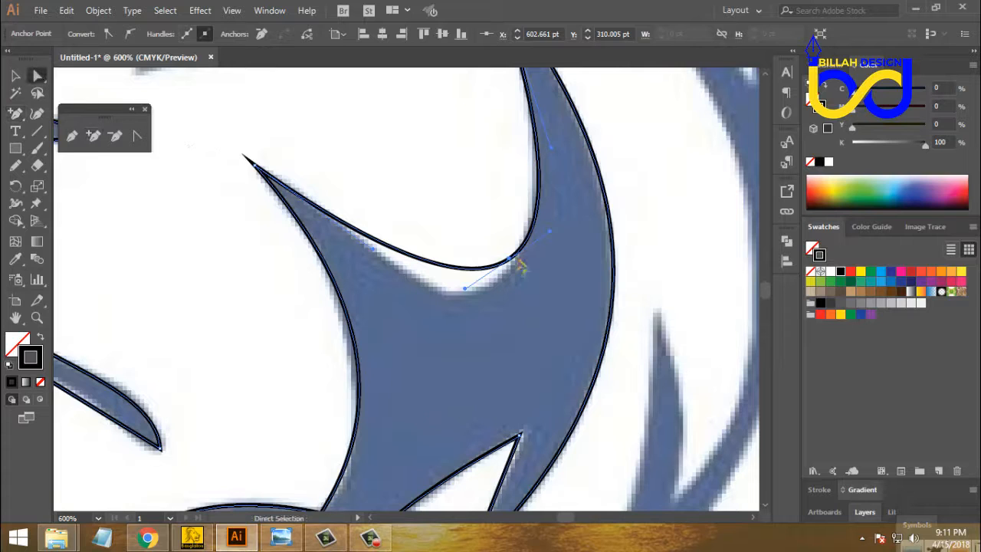
pyautogui.moveTo(512, 266); pyautogui.dragTo(495, 293)
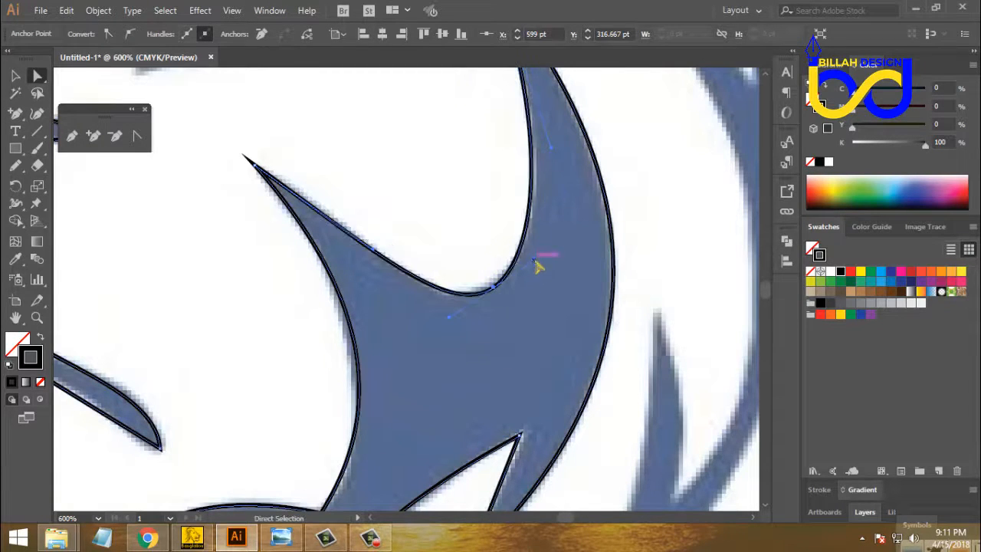
pyautogui.moveTo(537, 265); pyautogui.dragTo(543, 260)
pyautogui.moveTo(406, 223); pyautogui.dragTo(450, 275)
pyautogui.moveTo(418, 304)
pyautogui.mouseDown()
pyautogui.moveTo(418, 292)
pyautogui.moveTo(429, 309)
pyautogui.mouseUp()
pyautogui.click(537, 339)
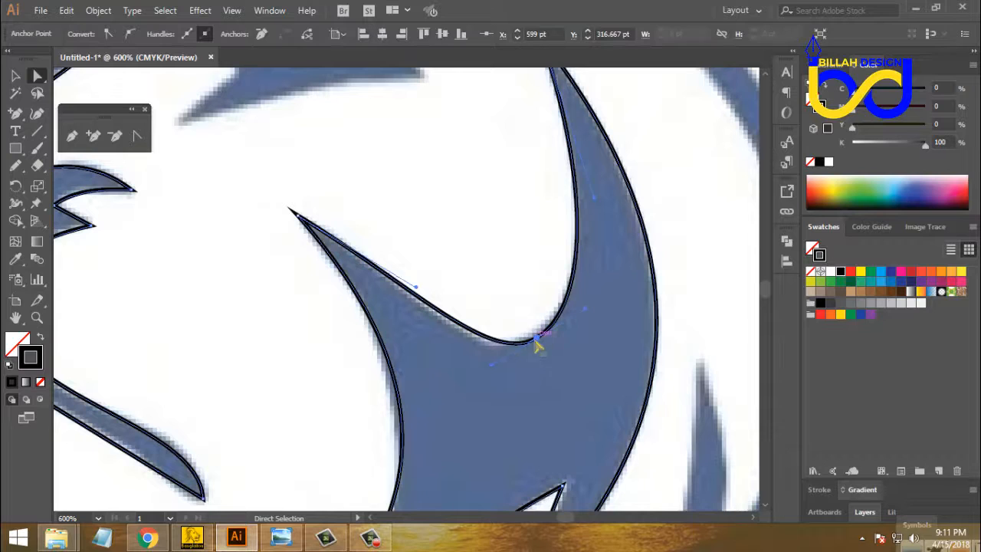
pyautogui.moveTo(539, 346); pyautogui.dragTo(530, 345)
pyautogui.hotkey('ctrl', 'shift', 'a')
pyautogui.moveTo(487, 263); pyautogui.dragTo(496, 288)
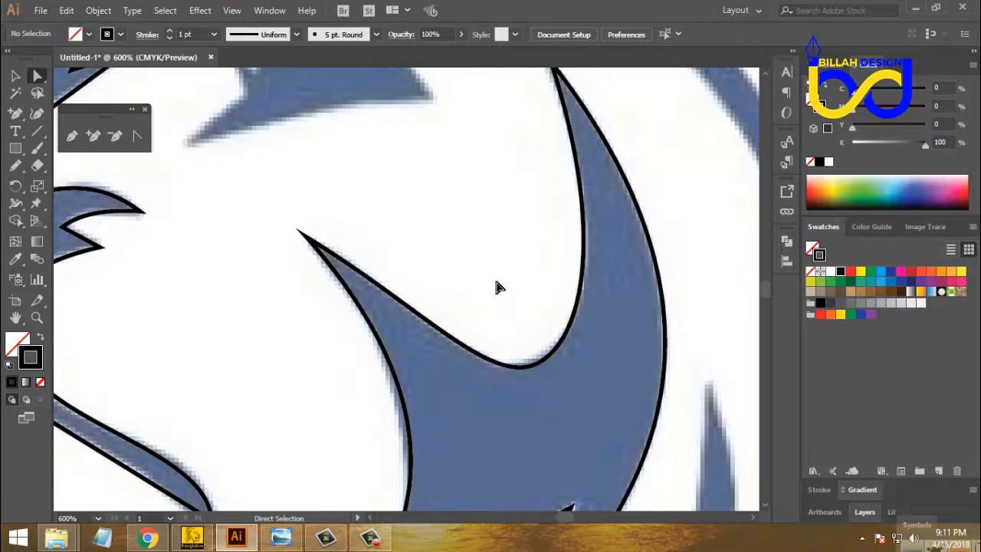
# Check the whole traced lion outline against the picture for parts that still lack a path.
pyautogui.hotkey('ctrl', '-')
pyautogui.hotkey('ctrl', '-')
pyautogui.hotkey('ctrl', '-')
pyautogui.hotkey('ctrl', '-')
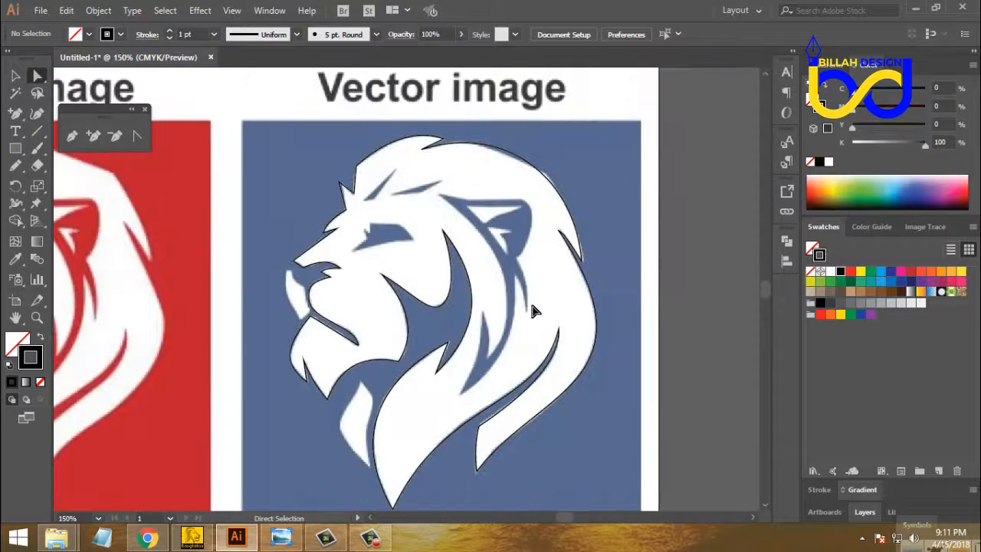
pyautogui.scroll(-1, 519, 286)
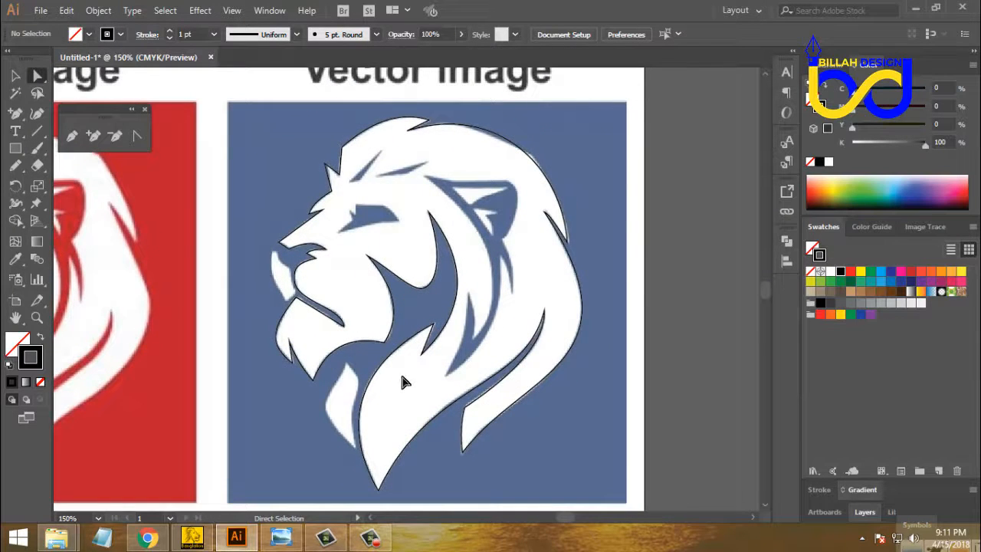
pyautogui.moveTo(430, 358); pyautogui.dragTo(473, 361)
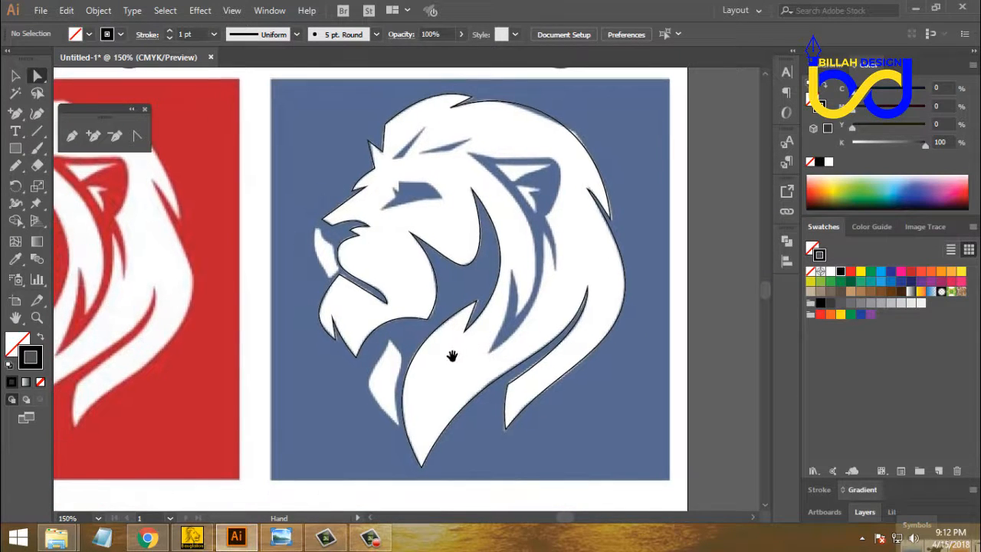
pyautogui.scroll(2, 452, 360)
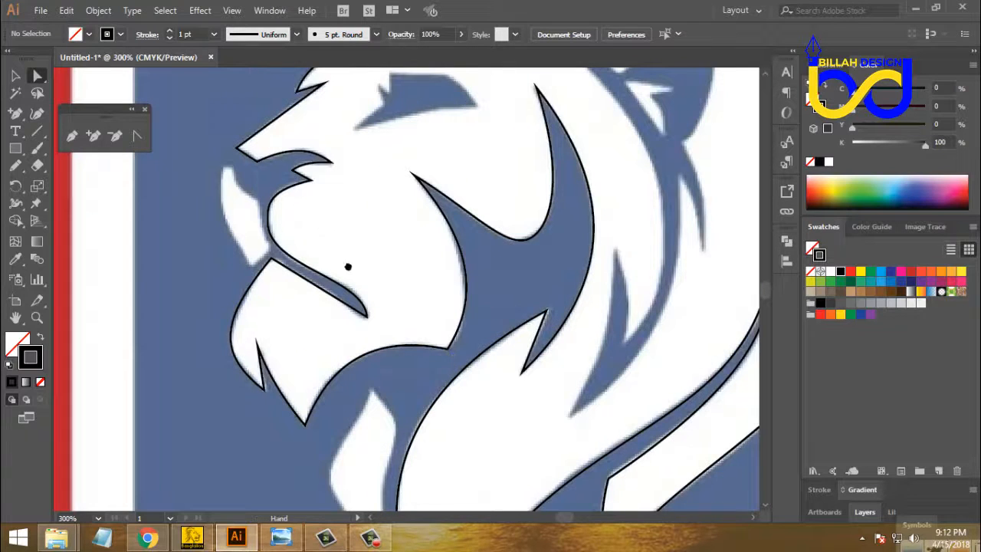
pyautogui.scroll(-2, 348, 267)
# Draw a closed five-corner Pen path with straight segments around the narrow white shape in front of the muzzle.
pyautogui.scroll(3, 361, 261)
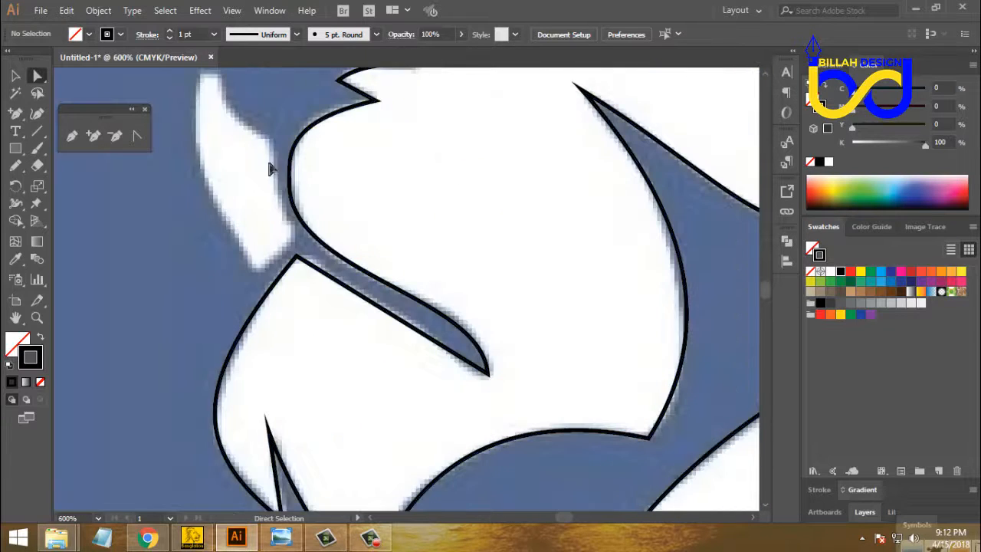
pyautogui.moveTo(269, 169); pyautogui.dragTo(388, 245)
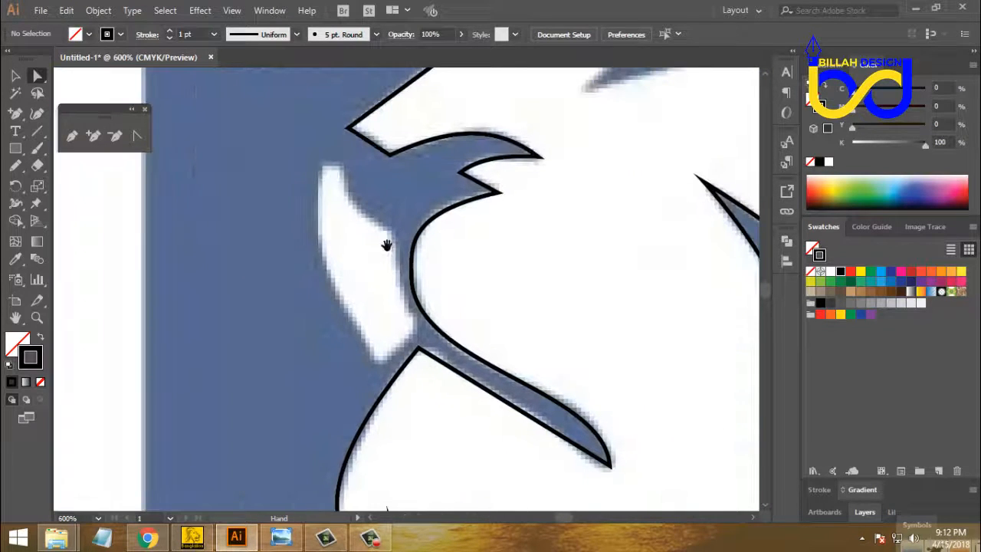
pyautogui.click(72, 136)
pyautogui.moveTo(324, 165); pyautogui.dragTo(341, 165)
pyautogui.click(392, 228)
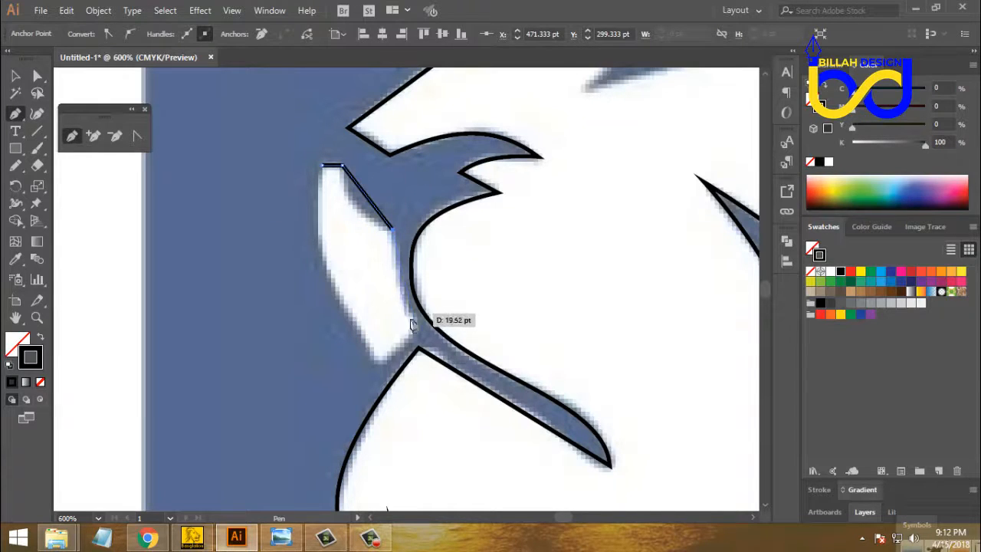
pyautogui.click(412, 325)
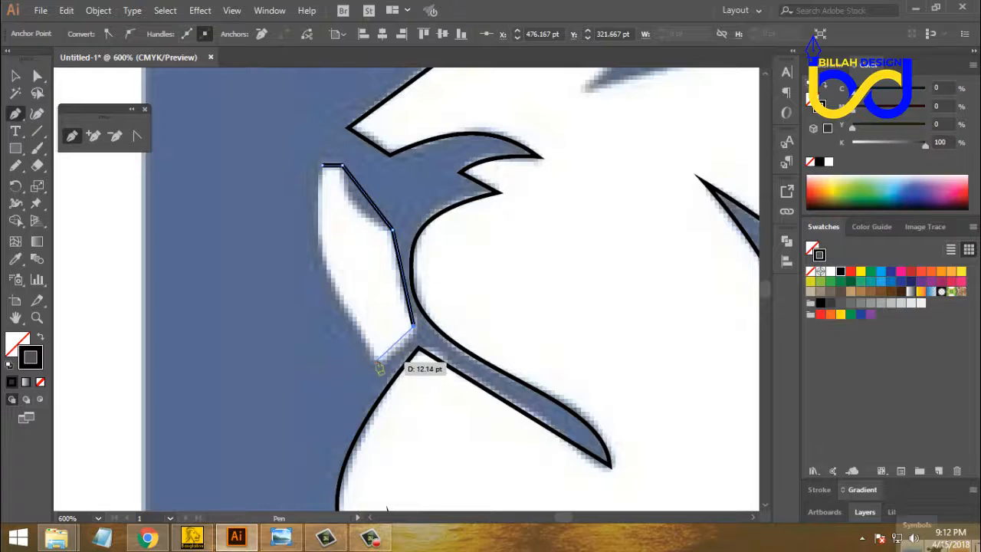
pyautogui.click(377, 358)
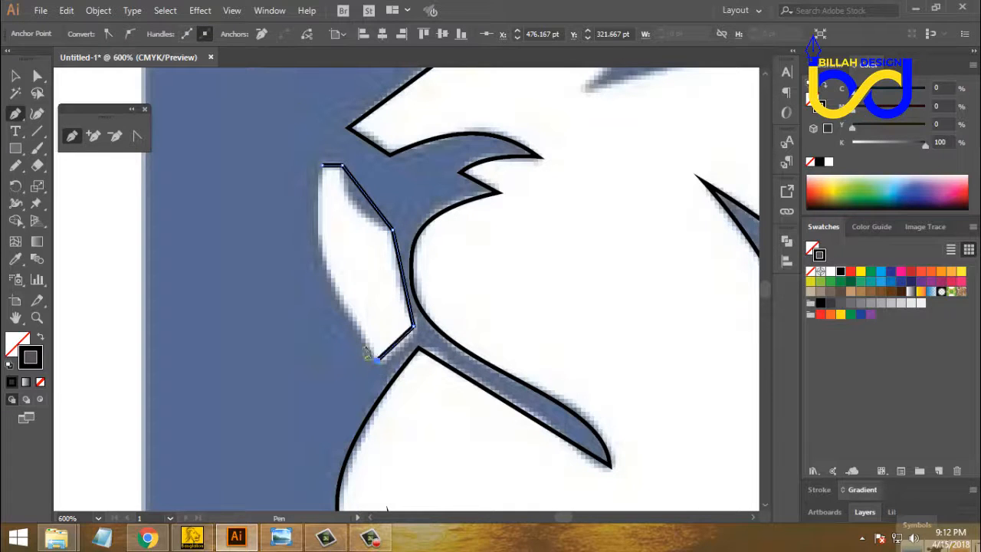
pyautogui.click(324, 167)
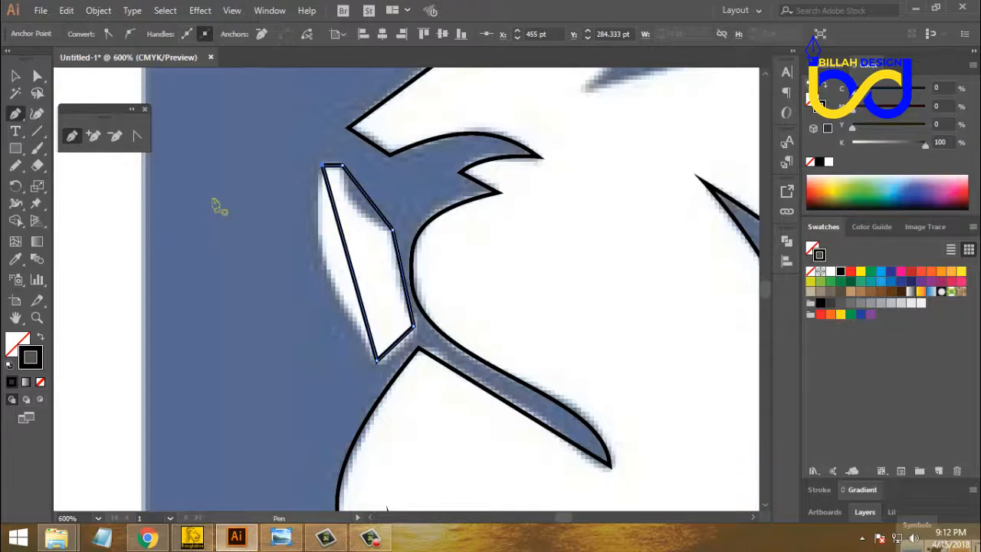
# Curve the front edge and both rear edges of the narrow shape before the muzzle to match the picture, and deselect it.
pyautogui.click(138, 138)
pyautogui.moveTo(354, 268); pyautogui.dragTo(329, 270)
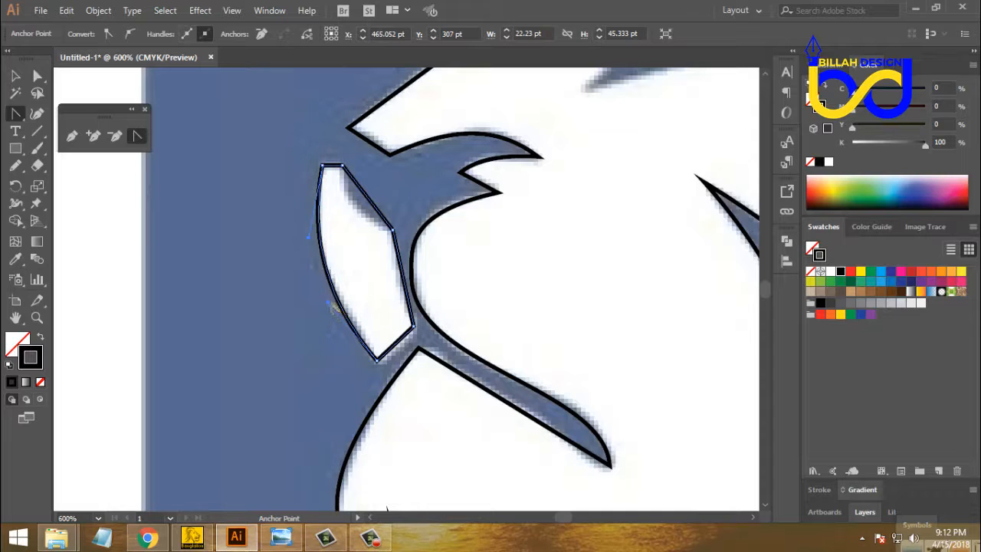
pyautogui.moveTo(330, 307); pyautogui.dragTo(307, 254)
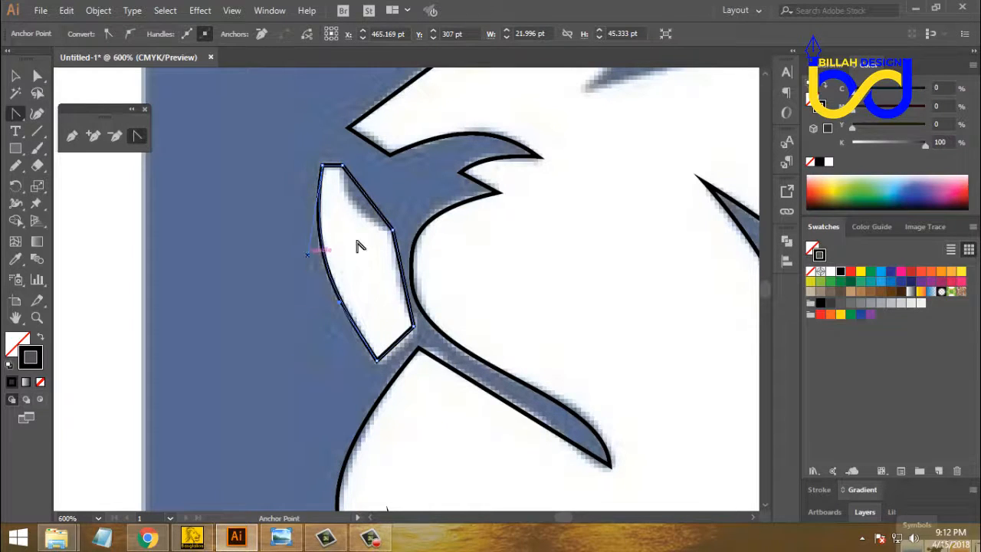
pyautogui.moveTo(376, 209); pyautogui.dragTo(359, 218)
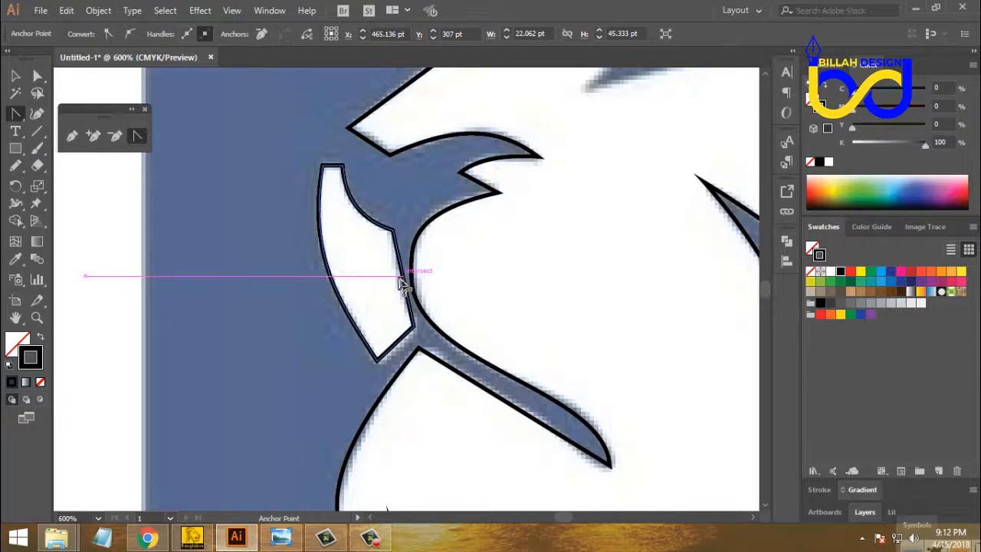
pyautogui.moveTo(404, 285); pyautogui.dragTo(399, 285)
pyautogui.click(14, 75)
pyautogui.click(556, 312)
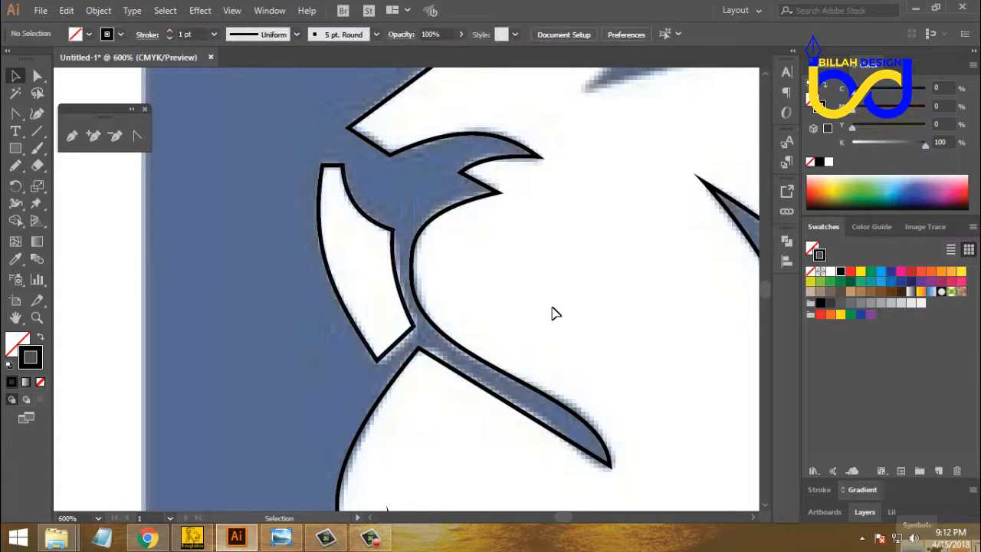
# Trace the lion's eye with a closed seven-corner Pen path of straight segments, including the small notch at its inner corner.
pyautogui.hotkey('ctrl', '-')
pyautogui.hotkey('ctrl', '-')
pyautogui.hotkey('ctrl', '-')
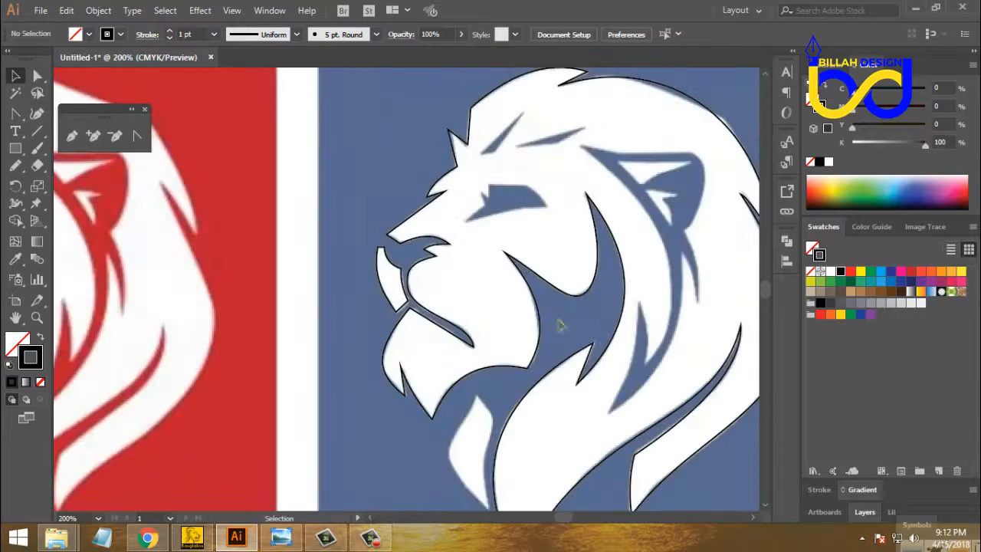
pyautogui.moveTo(575, 296); pyautogui.dragTo(572, 349)
pyautogui.moveTo(501, 235); pyautogui.dragTo(476, 257)
pyautogui.hotkey('ctrl', '+')
pyautogui.hotkey('ctrl', '+')
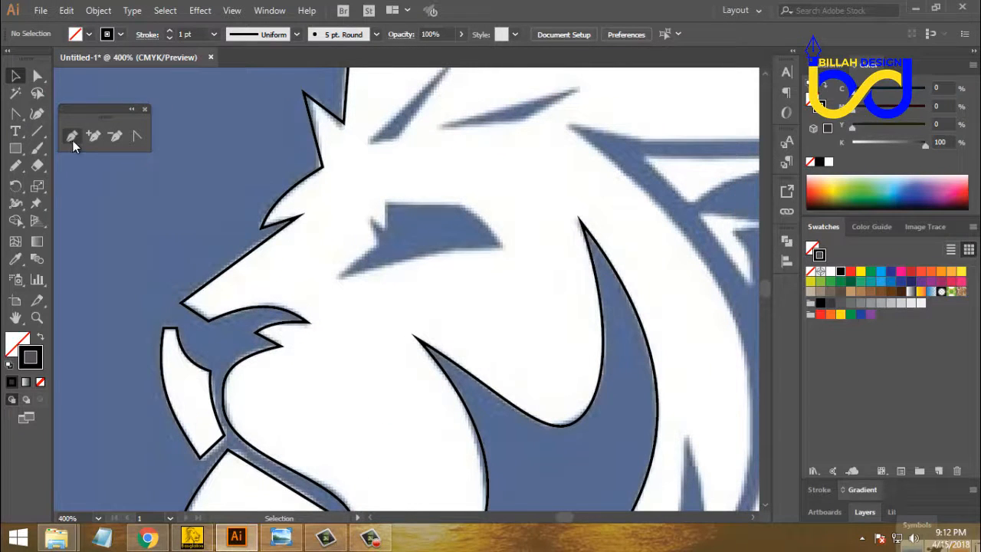
pyautogui.click(72, 138)
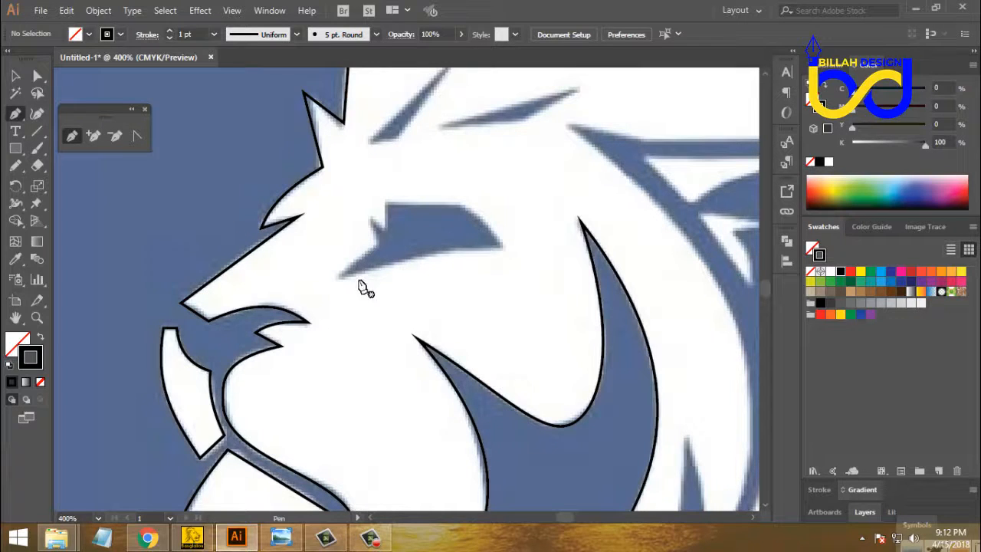
pyautogui.click(502, 247)
pyautogui.click(463, 205)
pyautogui.click(386, 204)
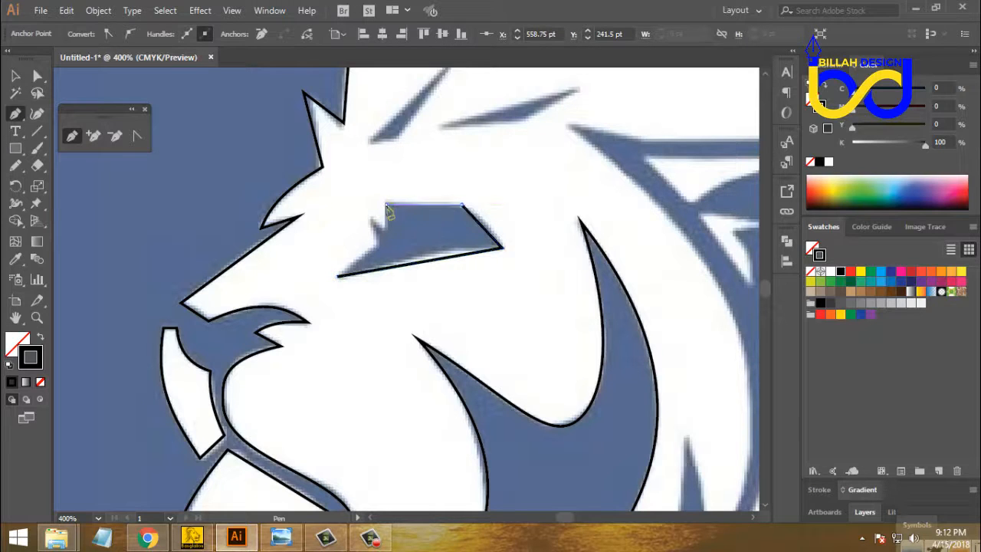
pyautogui.click(385, 228)
pyautogui.click(366, 213)
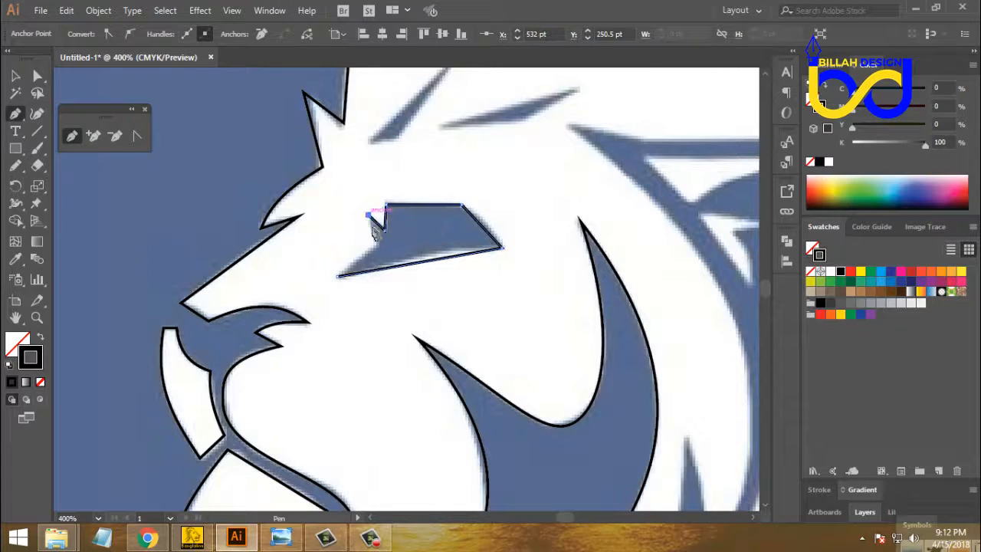
pyautogui.click(376, 240)
pyautogui.click(338, 276)
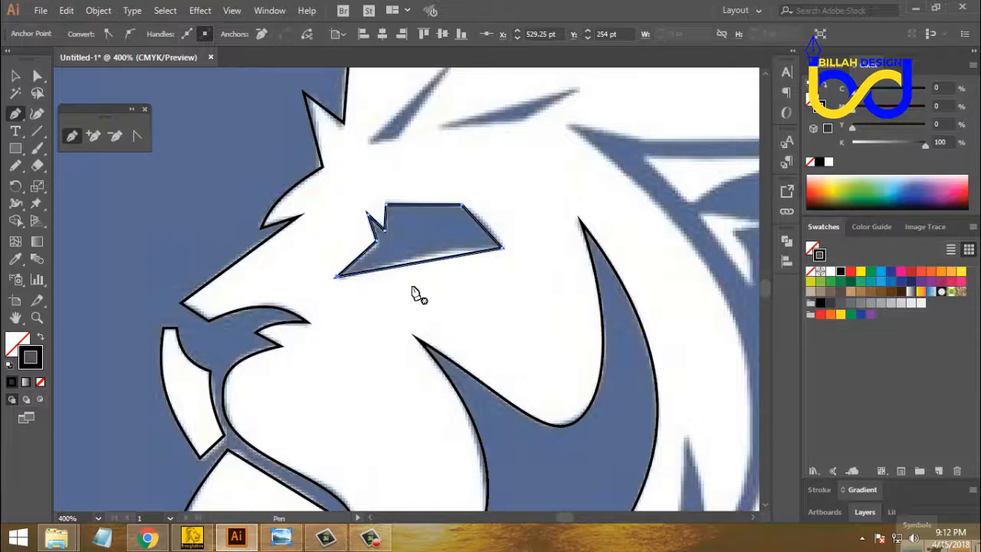
# Curve the eye path's lower edge and its rear edge to follow the picture.
pyautogui.click(138, 135)
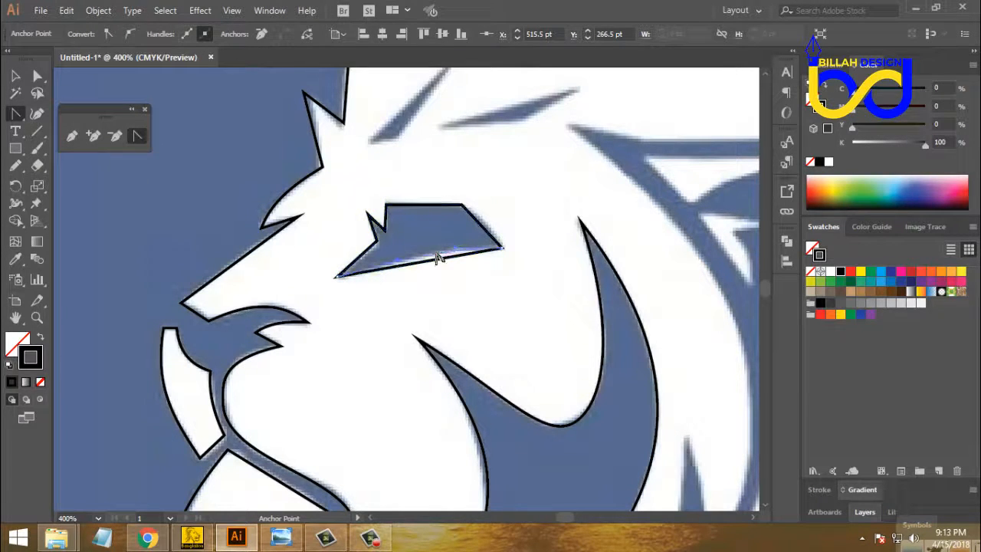
pyautogui.moveTo(439, 258); pyautogui.dragTo(489, 225)
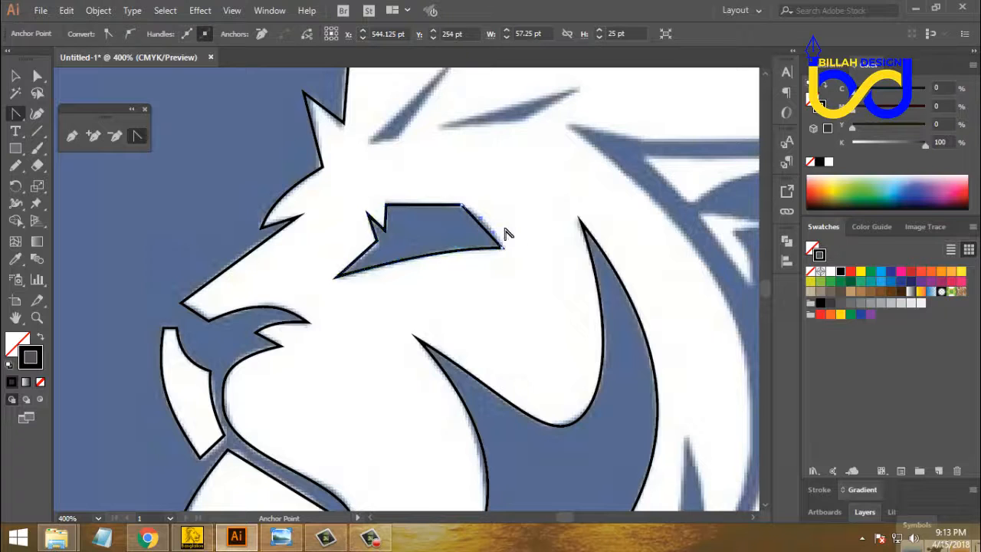
# Draw a closed three-corner Pen path around the steep blue sliver on the forehead above the eye.
pyautogui.press('space')
pyautogui.moveTo(550, 148); pyautogui.dragTo(526, 265)
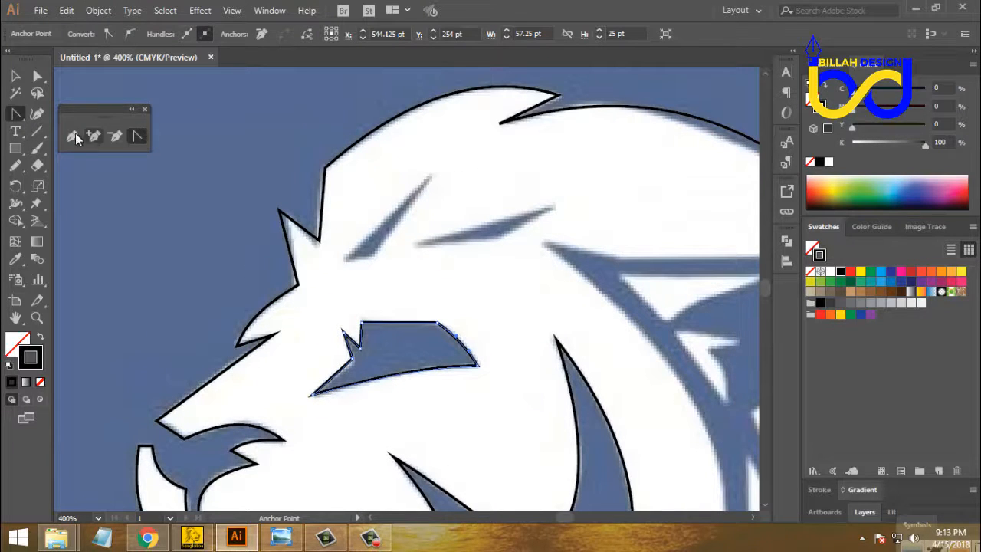
pyautogui.click(73, 136)
pyautogui.click(345, 260)
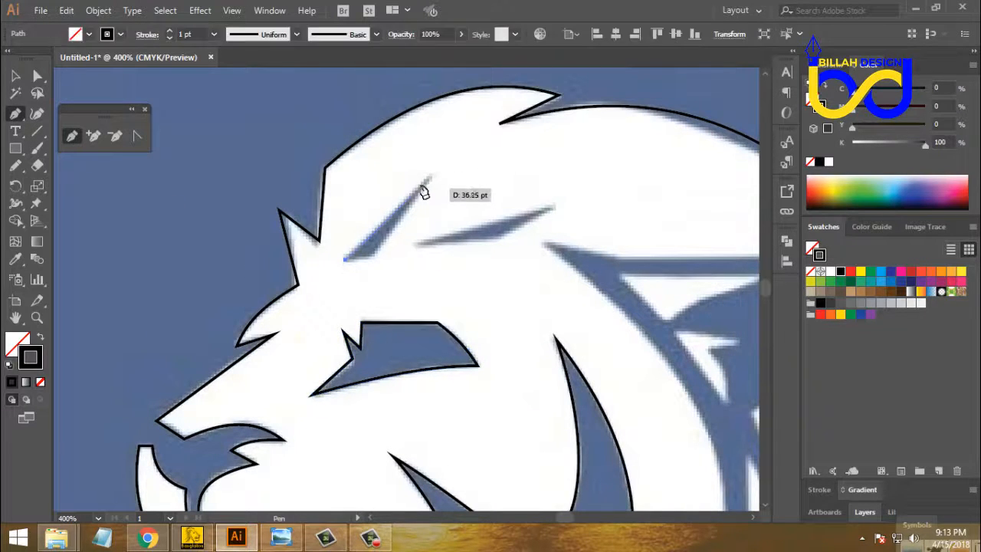
pyautogui.click(429, 178)
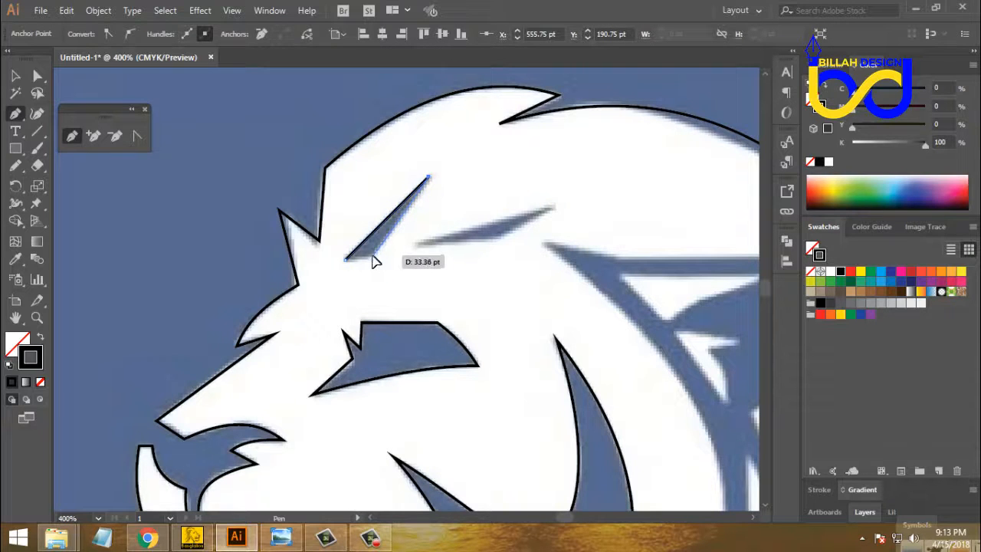
pyautogui.click(374, 255)
pyautogui.click(346, 260)
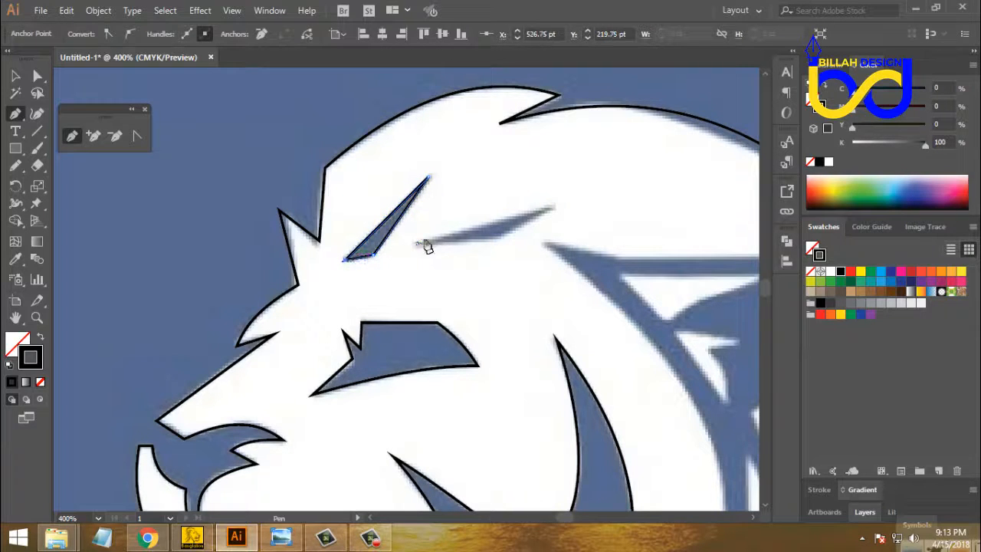
# Draw a closed three-corner Pen path around the flatter blue sliver at the rear of the forehead, and deselect it.
pyautogui.click(418, 244)
pyautogui.click(553, 206)
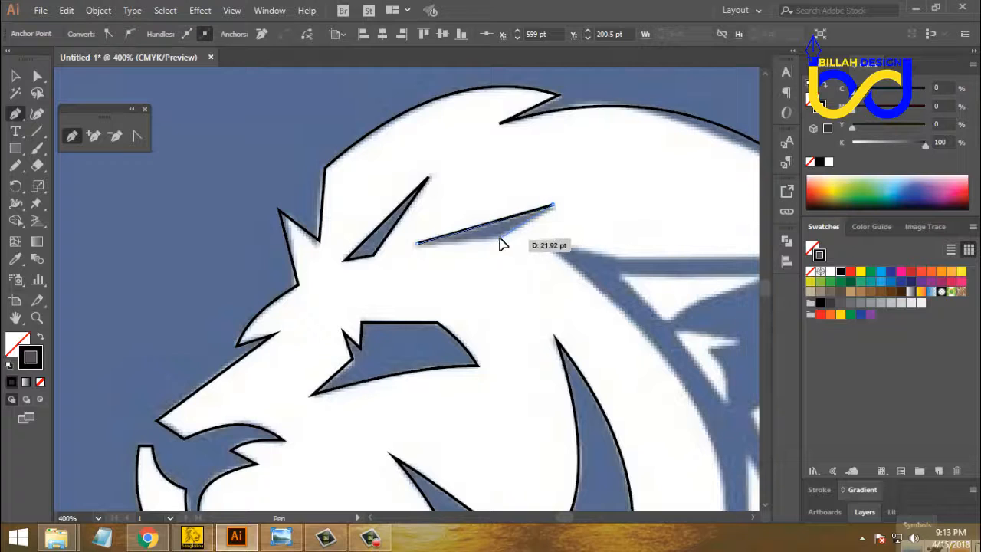
pyautogui.click(500, 240)
pyautogui.click(418, 244)
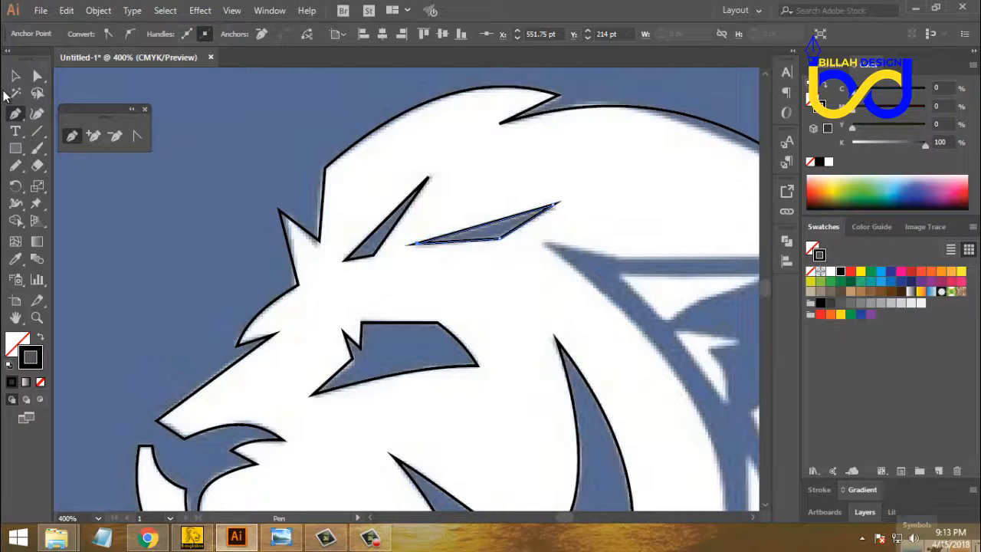
pyautogui.click(15, 76)
pyautogui.click(239, 251)
# Trace the ear and the blue strands below it with one closed Pen path of straight segments through all their corners.
pyautogui.moveTo(642, 403); pyautogui.dragTo(512, 264)
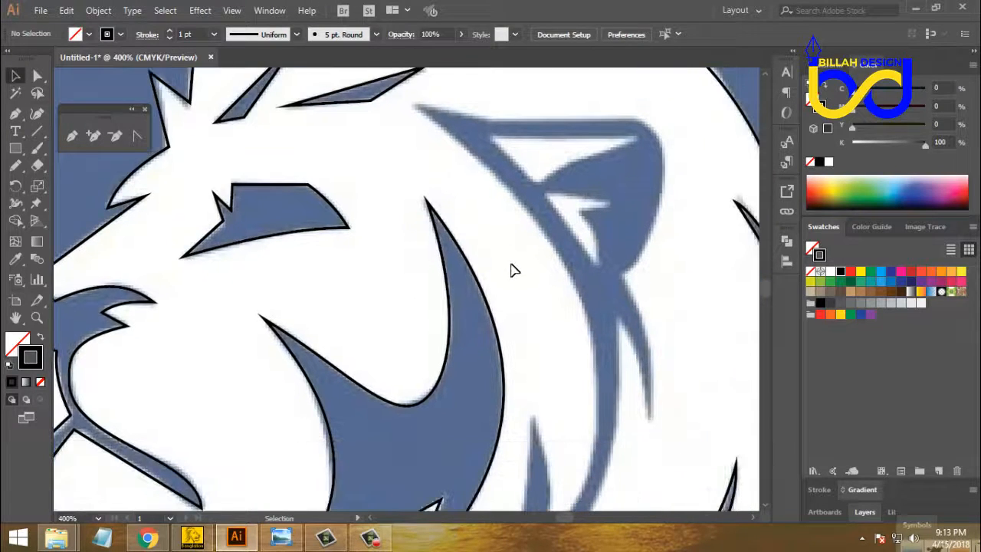
pyautogui.hotkey('ctrl', '-')
pyautogui.moveTo(535, 327); pyautogui.dragTo(525, 303)
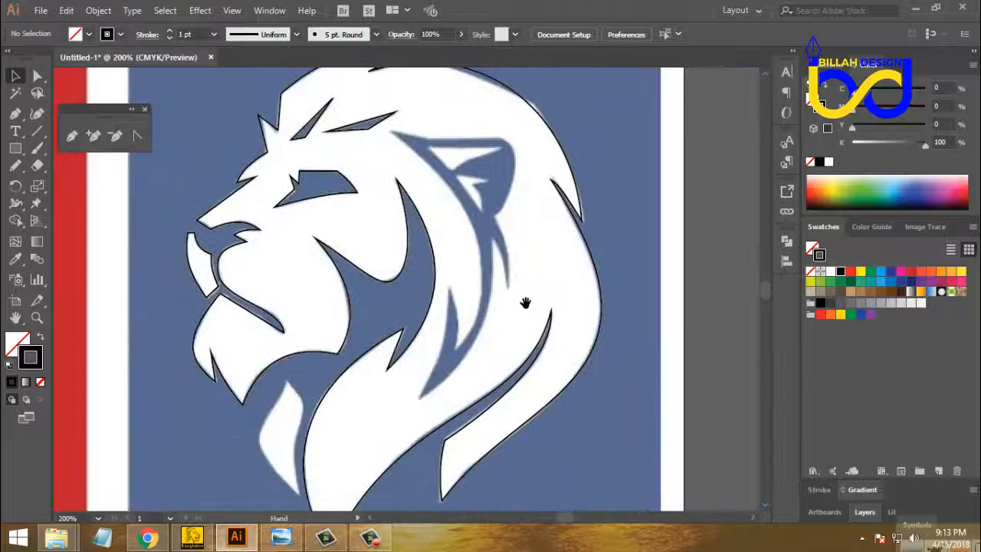
pyautogui.click(69, 138)
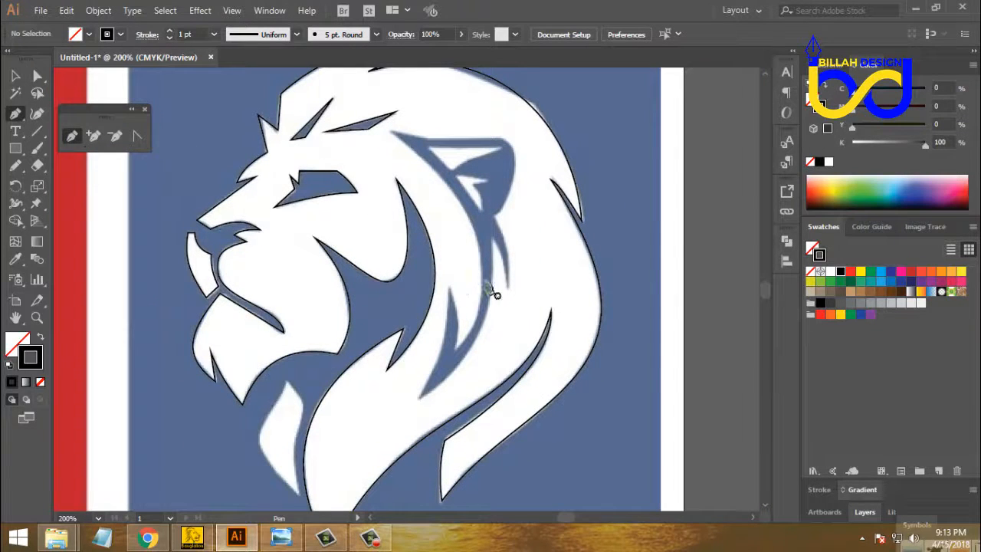
pyautogui.click(449, 289)
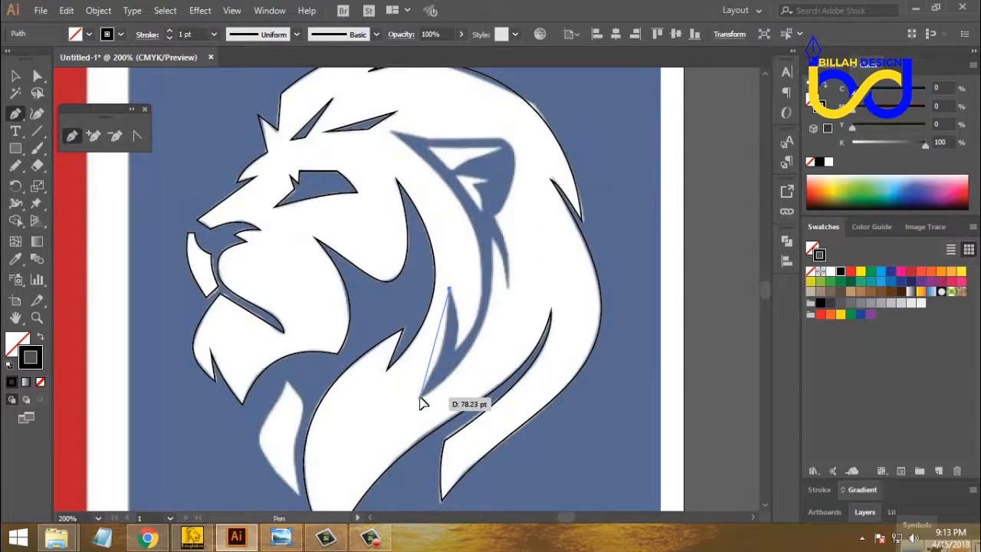
pyautogui.click(419, 396)
pyautogui.click(493, 242)
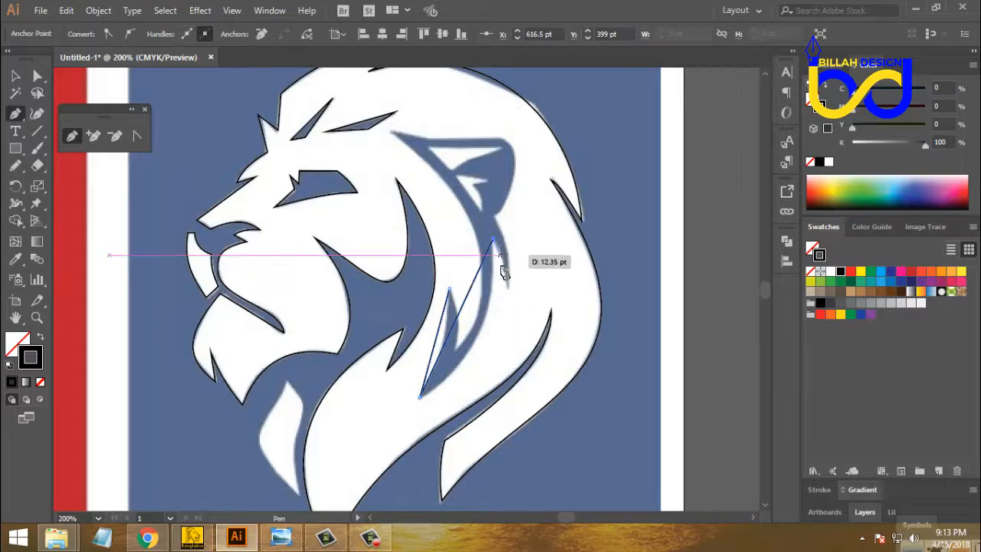
pyautogui.click(507, 290)
pyautogui.click(494, 216)
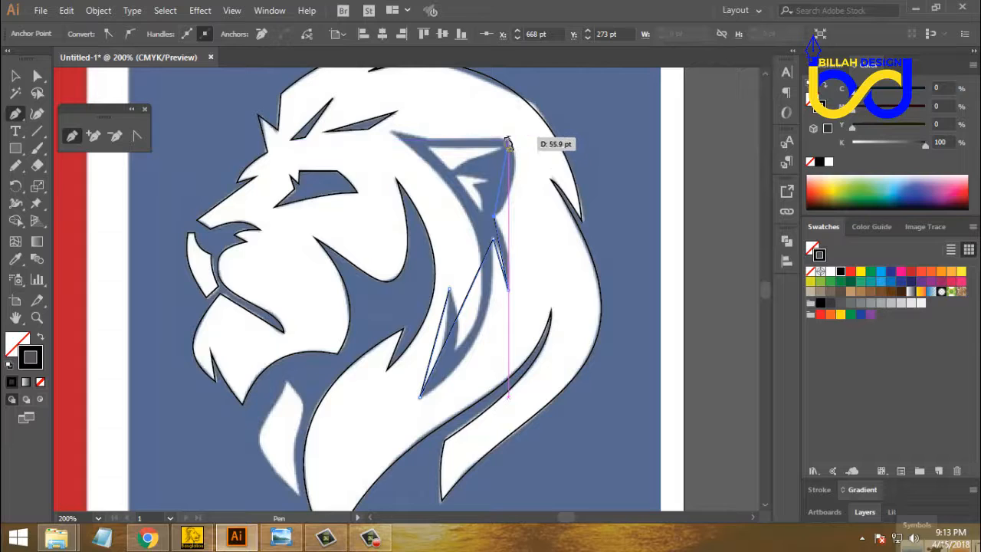
pyautogui.click(501, 141)
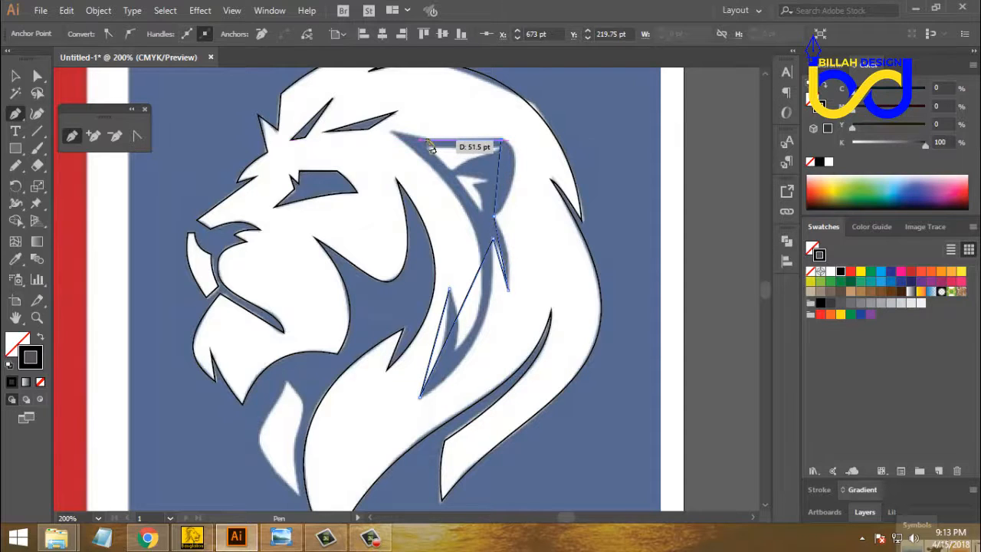
pyautogui.click(390, 132)
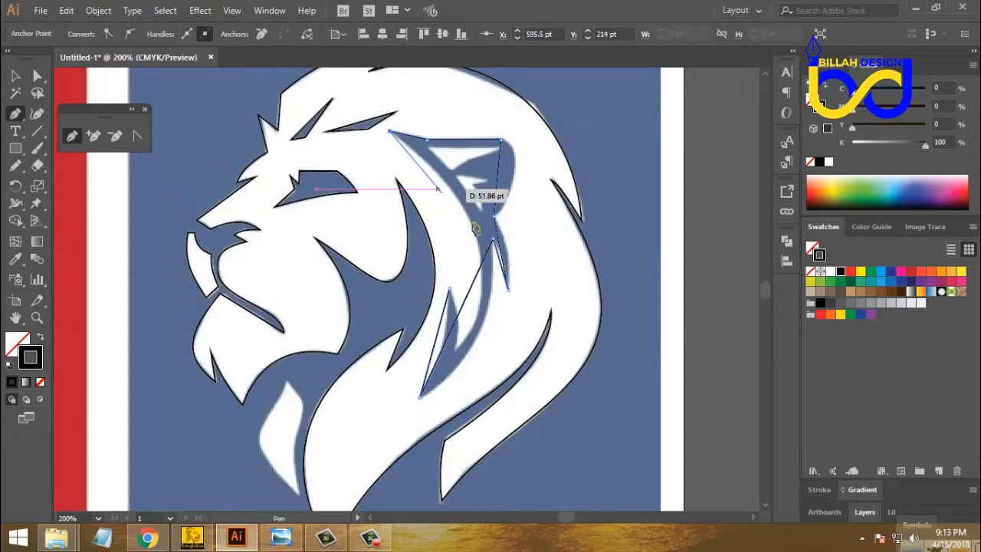
pyautogui.click(455, 350)
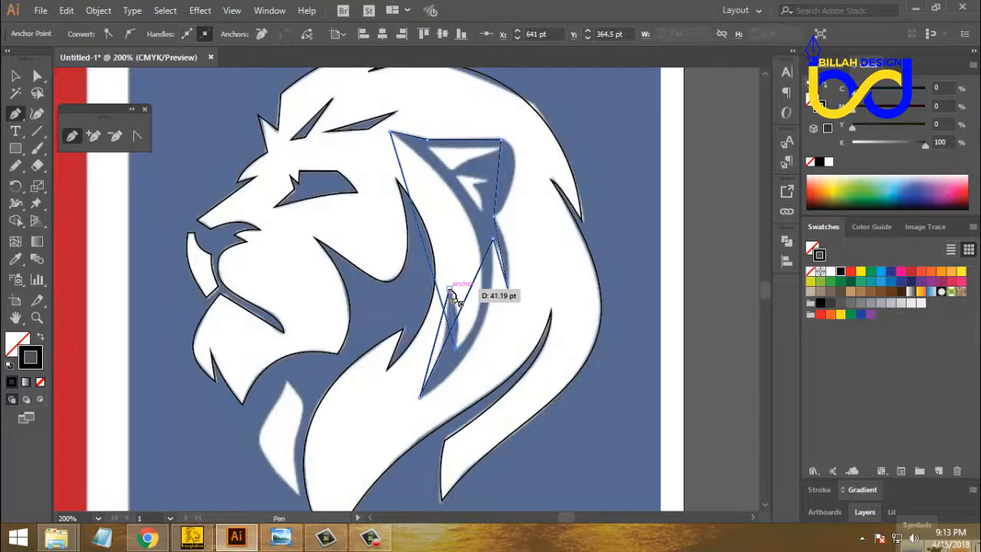
pyautogui.click(450, 290)
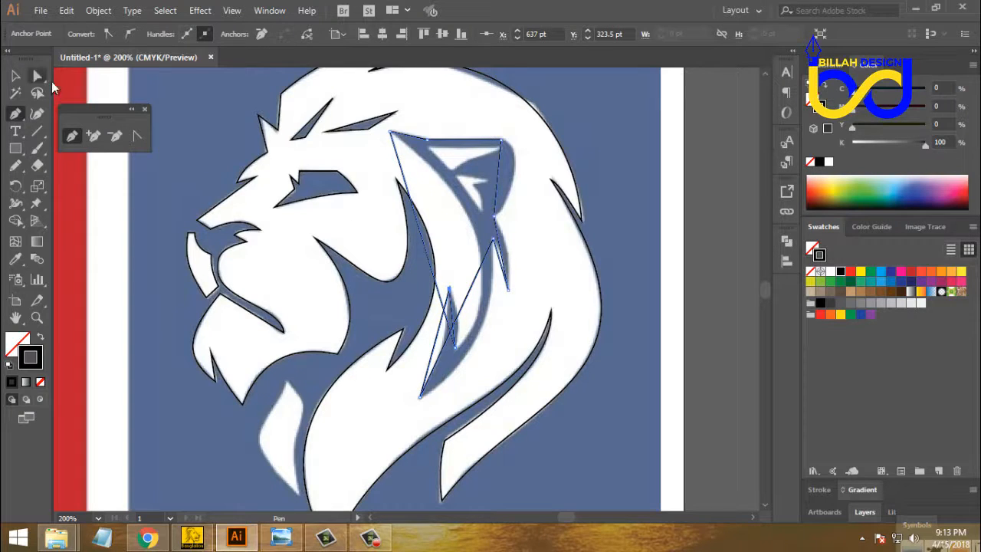
# Curve the ear's rear edge and both edges of the small pointed strand below it to follow the picture.
pyautogui.click(140, 135)
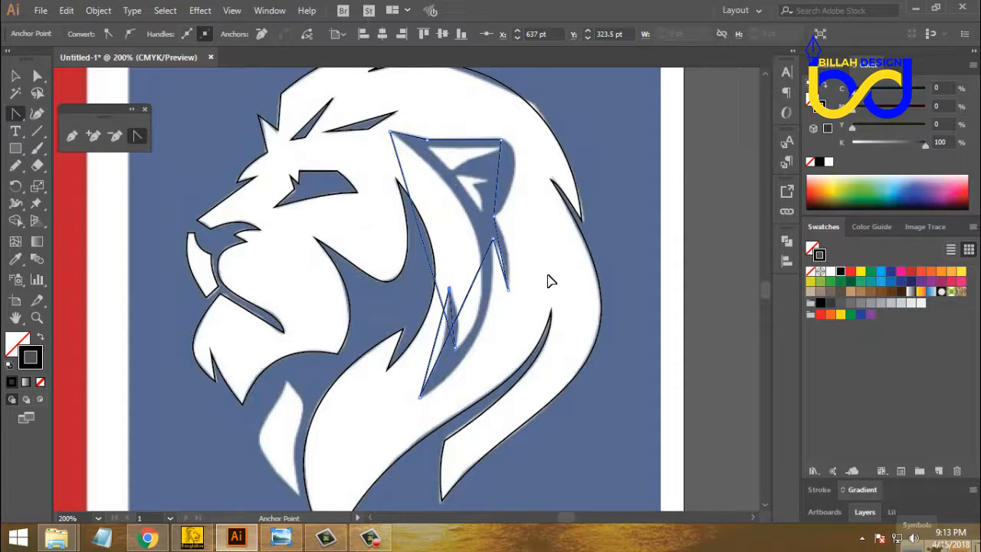
pyautogui.hotkey('ctrl', '+')
pyautogui.moveTo(495, 346); pyautogui.dragTo(502, 314)
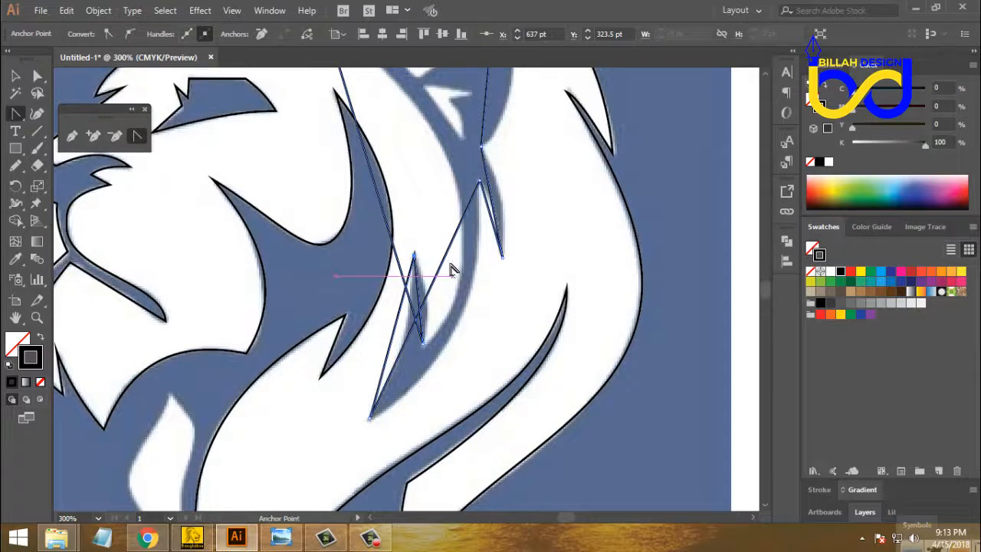
pyautogui.hotkey('ctrl', '-')
pyautogui.hotkey('ctrl', '-')
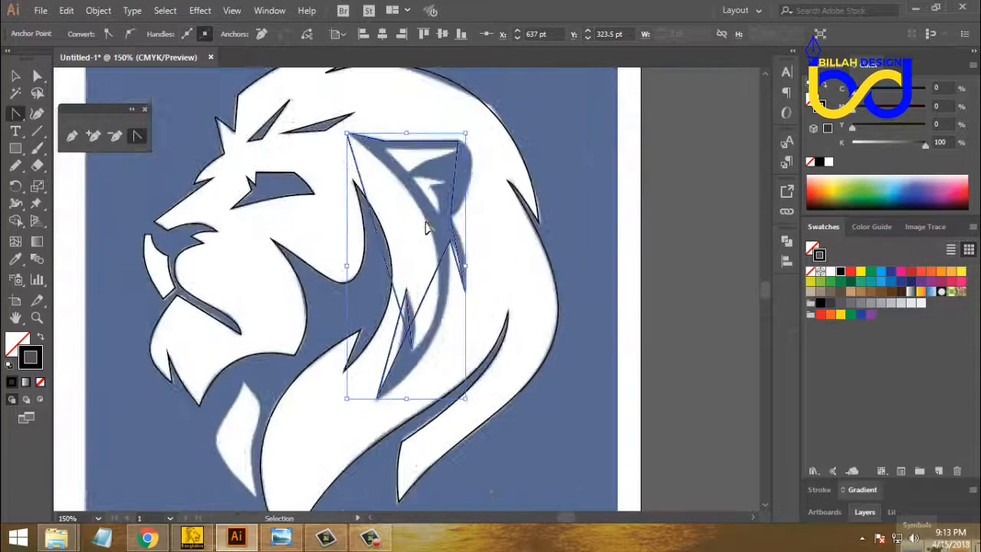
pyautogui.hotkey('ctrl', '+')
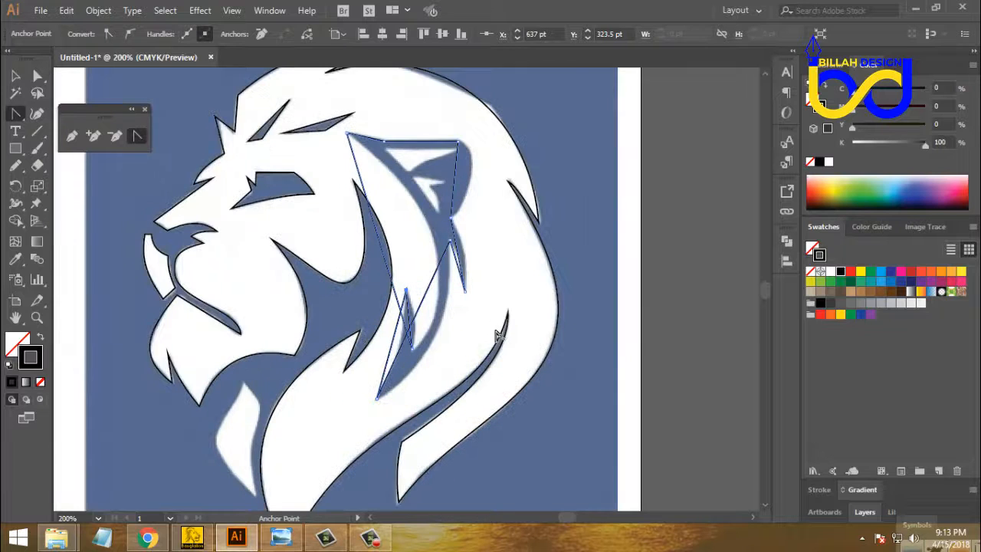
pyautogui.moveTo(483, 306)
pyautogui.mouseDown()
pyautogui.moveTo(475, 297)
pyautogui.moveTo(481, 305)
pyautogui.mouseUp()
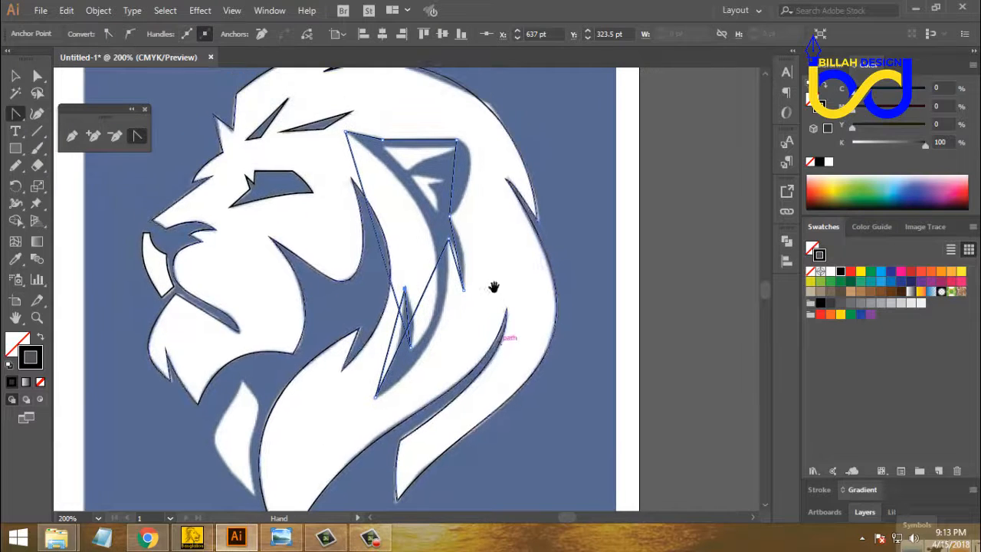
pyautogui.moveTo(456, 187); pyautogui.dragTo(479, 156)
pyautogui.moveTo(457, 244); pyautogui.dragTo(463, 265)
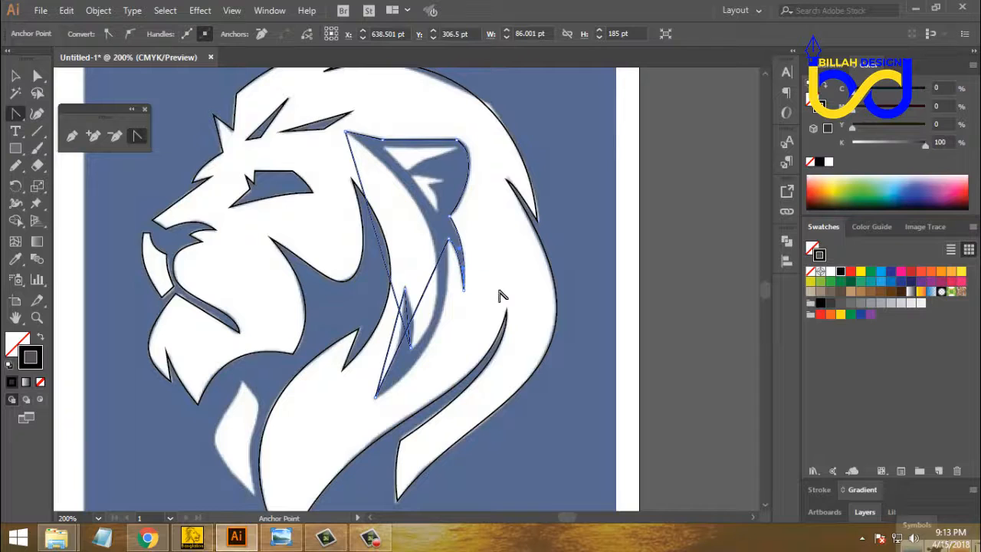
pyautogui.hotkey('ctrl', '+')
pyautogui.hotkey('ctrl', '+')
pyautogui.hotkey('ctrl', '+')
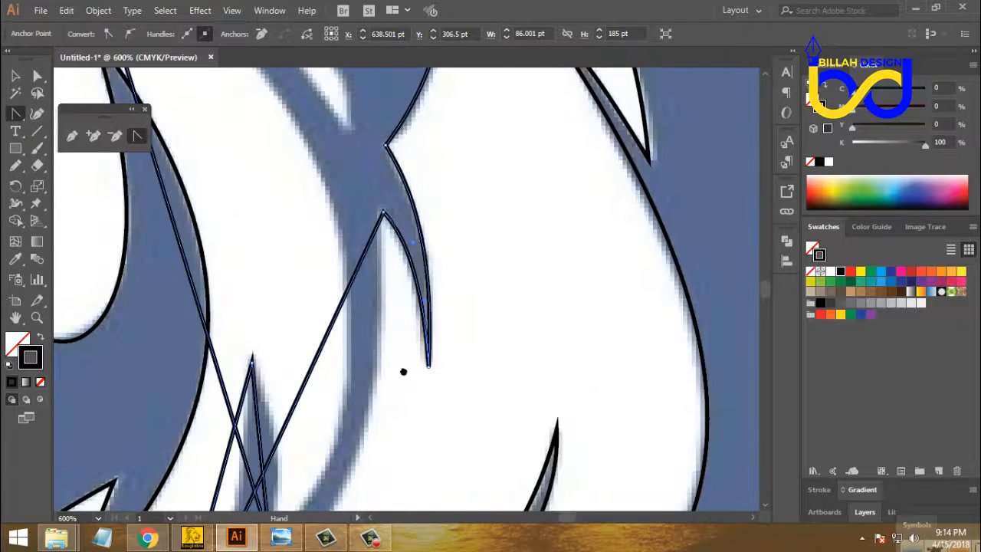
pyautogui.moveTo(403, 371); pyautogui.dragTo(413, 339)
pyautogui.moveTo(423, 213); pyautogui.dragTo(416, 215)
# Curve the lower strand's long rear edge, its inner notch edge and its front edge to follow the picture.
pyautogui.moveTo(413, 380); pyautogui.dragTo(476, 240)
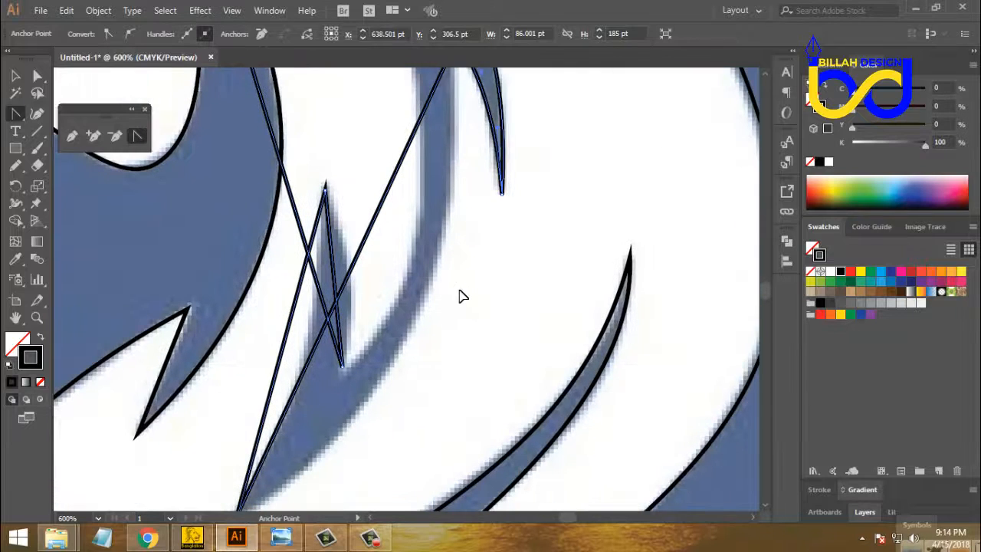
pyautogui.hotkey('ctrl', '-')
pyautogui.moveTo(396, 384); pyautogui.dragTo(407, 231)
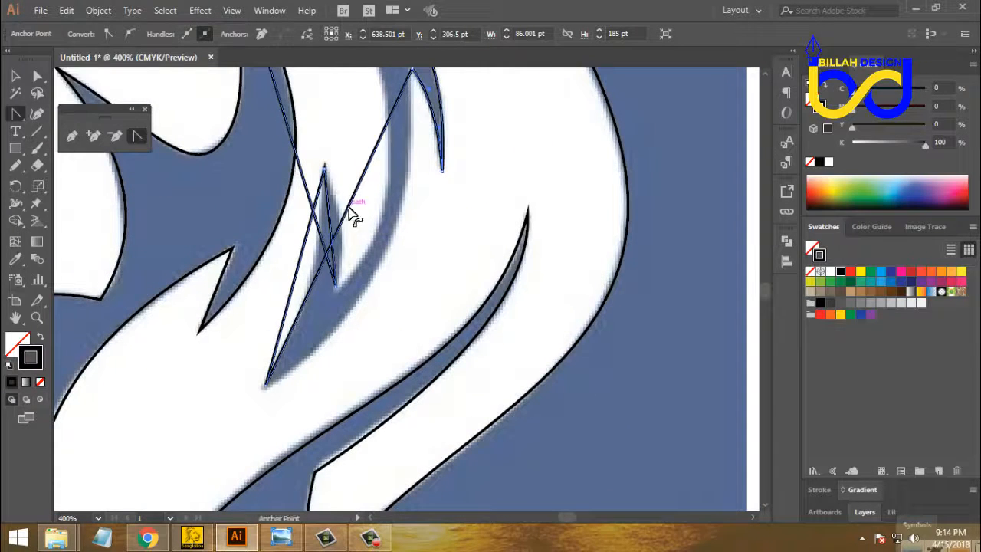
pyautogui.moveTo(351, 215); pyautogui.dragTo(399, 311)
pyautogui.moveTo(360, 282); pyautogui.dragTo(345, 247)
pyautogui.moveTo(331, 308); pyautogui.dragTo(339, 318)
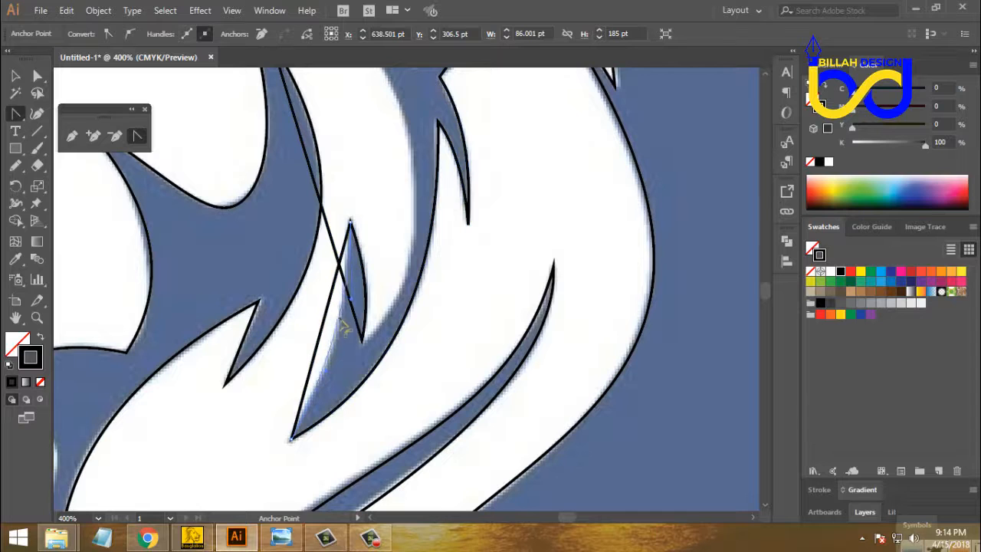
# Curve the long front edge running from the ear's front tip down to the lower strand's notch to match the picture.
pyautogui.moveTo(401, 193); pyautogui.dragTo(427, 358)
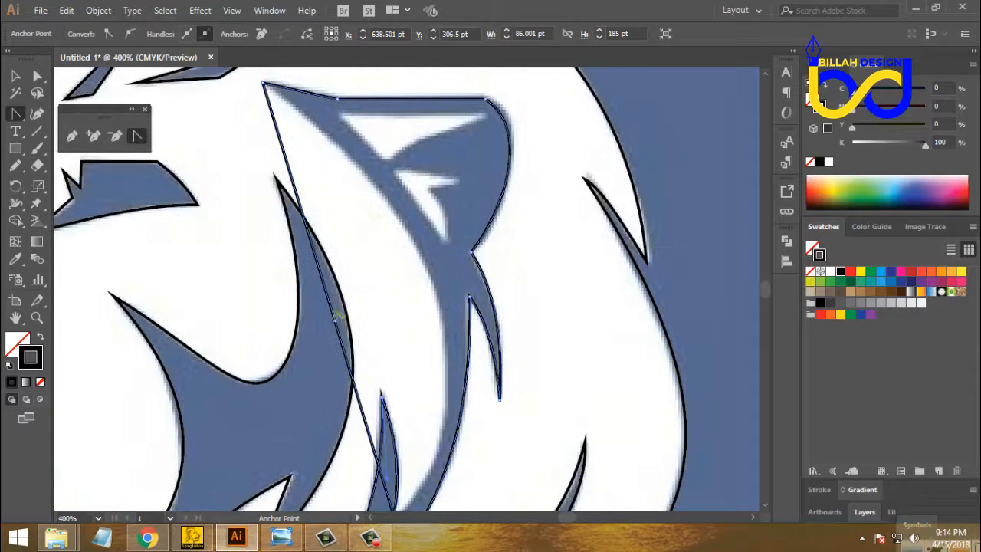
pyautogui.moveTo(346, 315); pyautogui.dragTo(437, 298)
pyautogui.moveTo(502, 404); pyautogui.dragTo(460, 259)
pyautogui.moveTo(393, 70); pyautogui.dragTo(446, 243)
pyautogui.moveTo(436, 194); pyautogui.dragTo(460, 266)
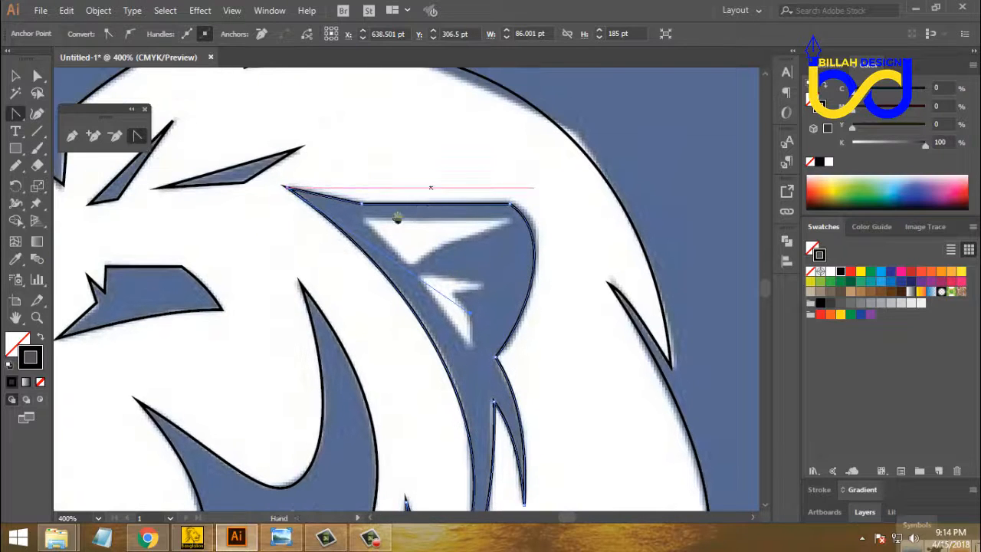
# Trace the upper white triangle inside the ear with a closed three-corner Pen path.
pyautogui.click(72, 136)
pyautogui.click(362, 220)
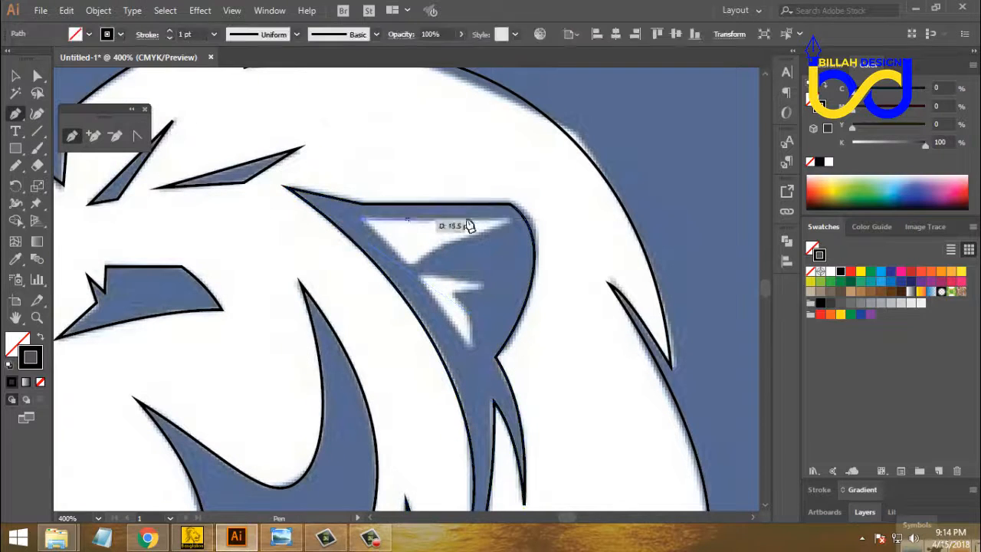
pyautogui.click(513, 220)
pyautogui.click(413, 265)
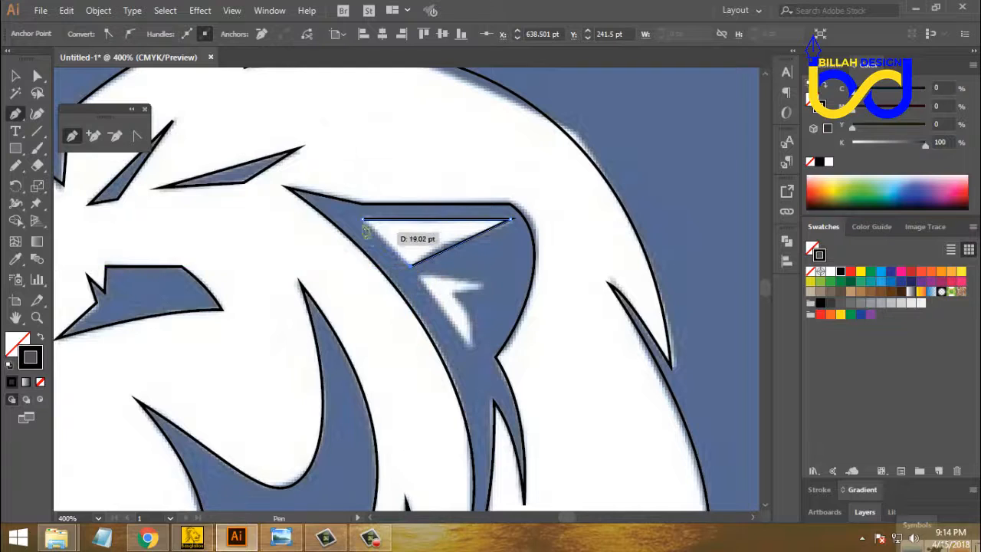
pyautogui.click(362, 220)
# Trace the lower V-shaped white highlight inside the ear with a closed four-corner Pen path, and deselect it.
pyautogui.click(419, 276)
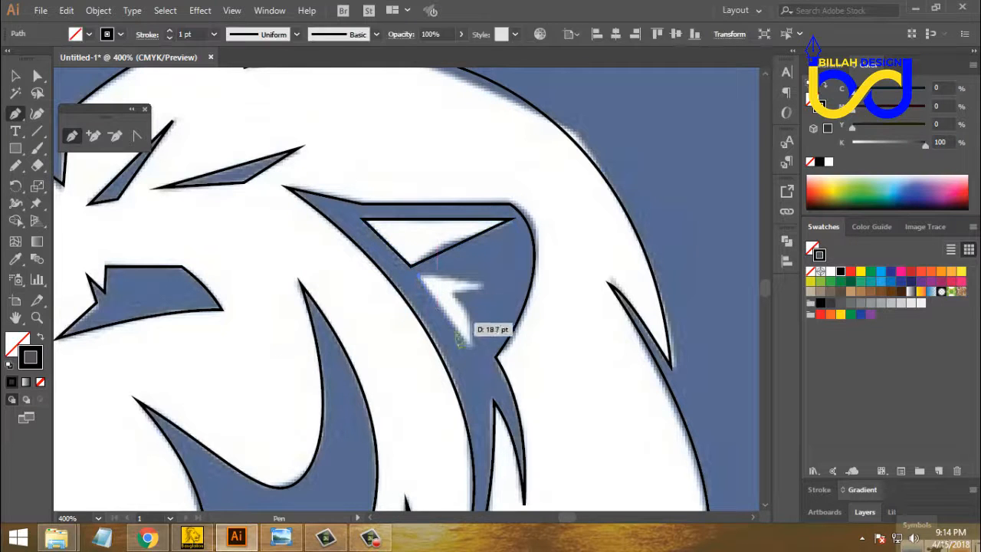
pyautogui.click(470, 345)
pyautogui.click(455, 291)
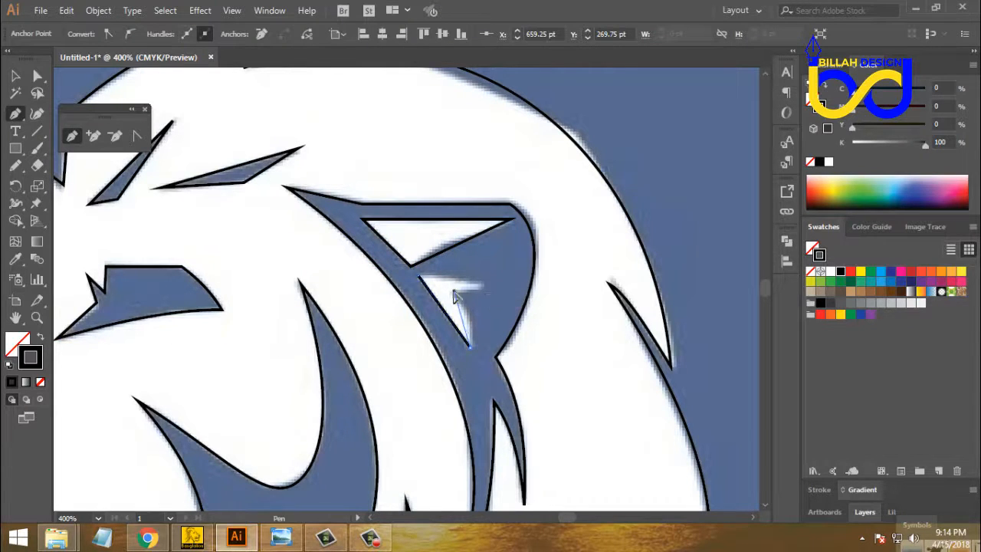
pyautogui.click(484, 285)
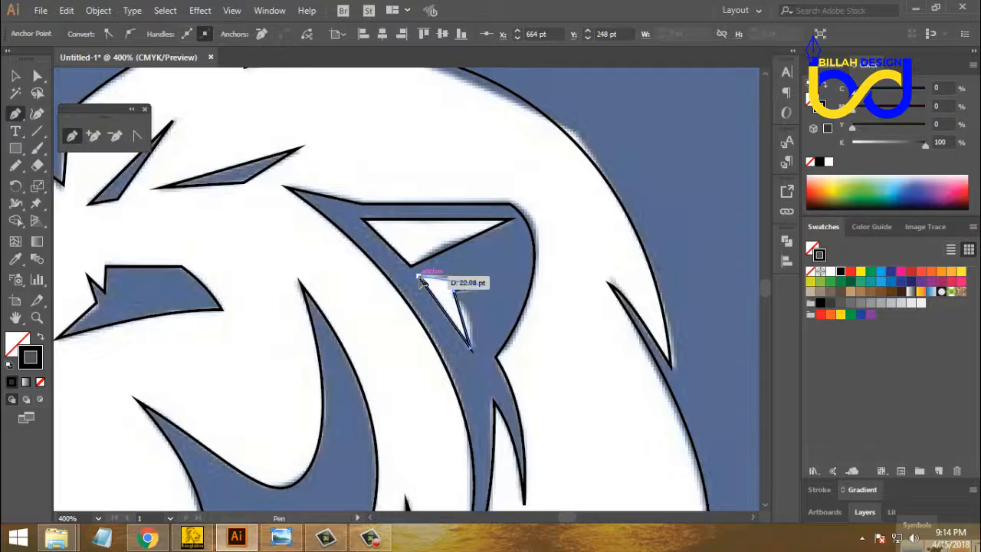
pyautogui.click(419, 276)
pyautogui.press('a')
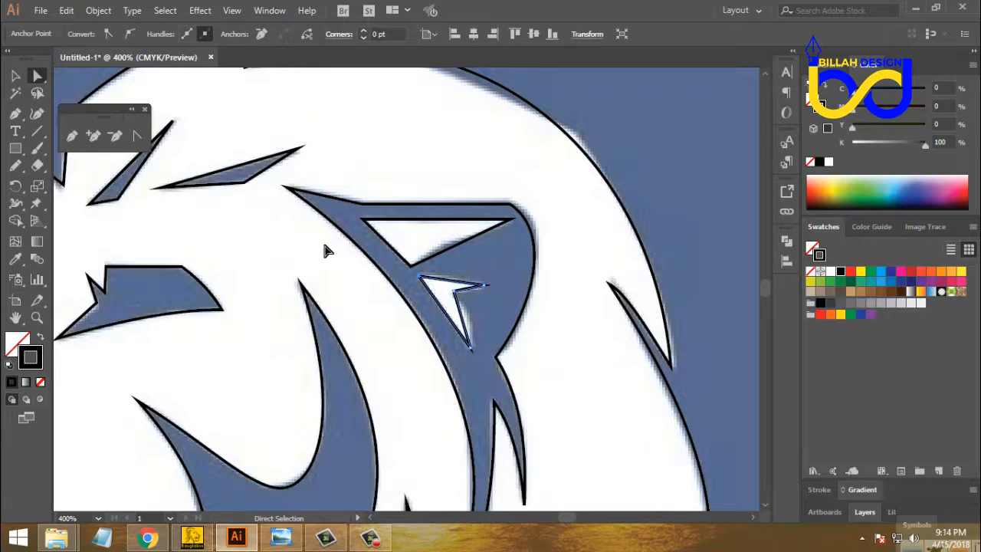
pyautogui.click(323, 240)
# Curve the lower edge of the ear's upper white triangle and the rear edge of the V-shaped highlight to match the picture.
pyautogui.hotkey('ctrl', '=')
pyautogui.hotkey('ctrl', '=')
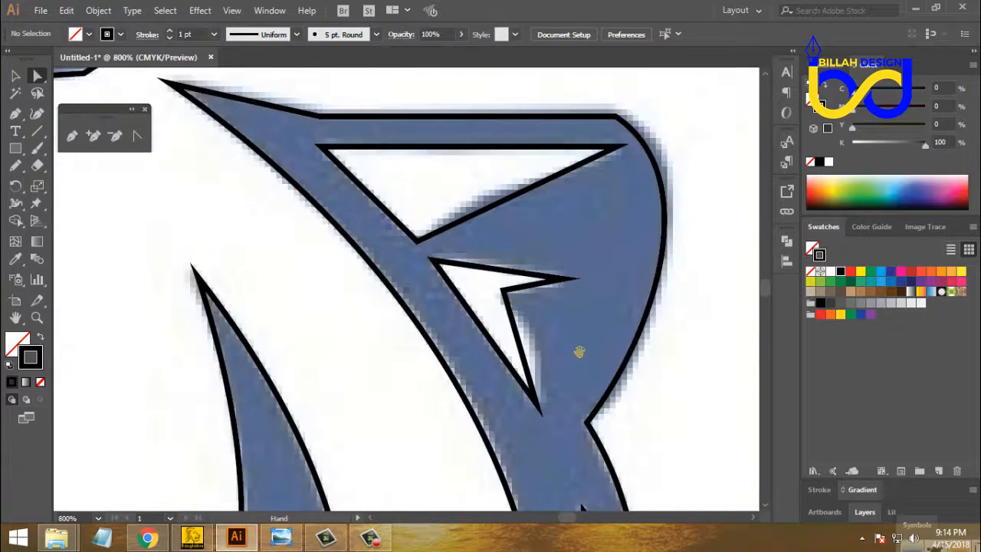
pyautogui.moveTo(415, 224); pyautogui.dragTo(351, 237)
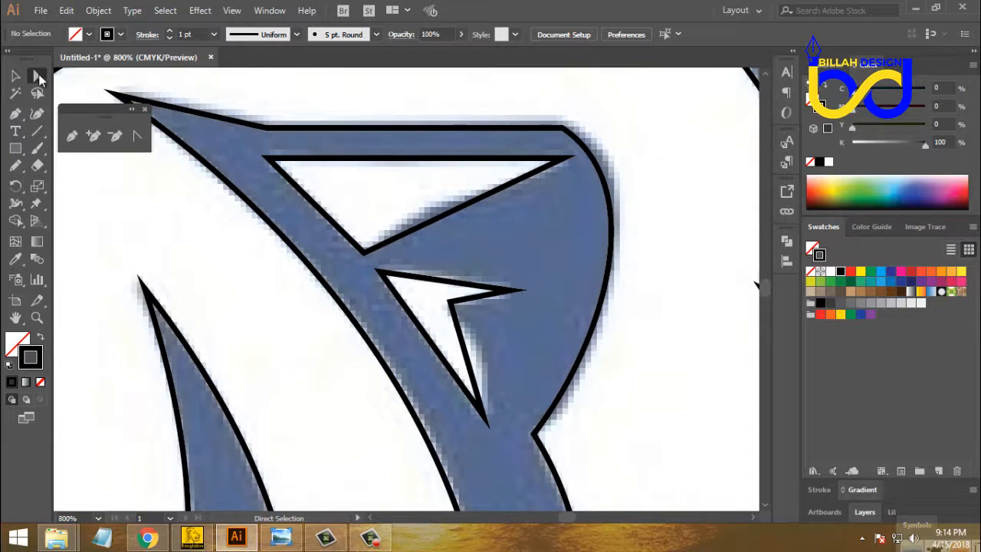
pyautogui.click(136, 136)
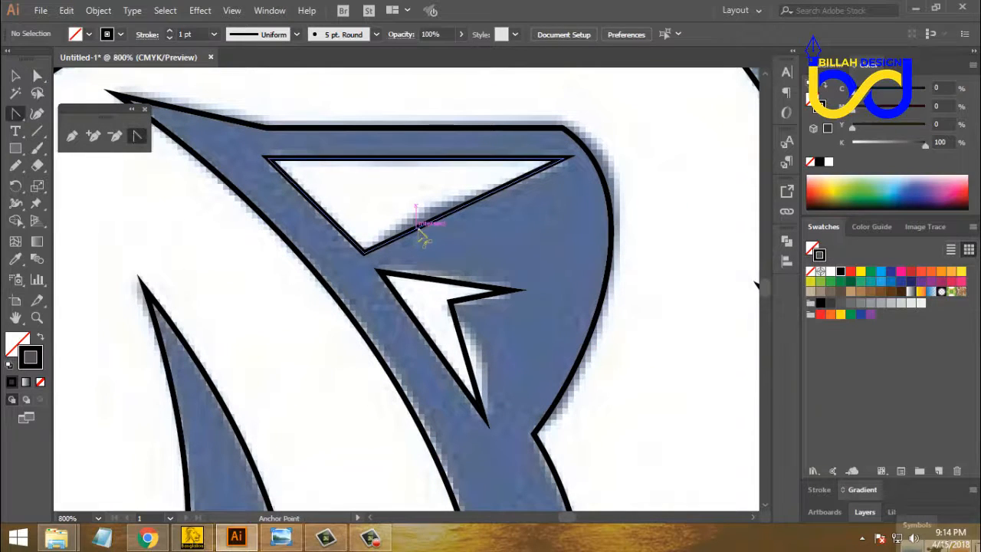
pyautogui.moveTo(418, 226); pyautogui.dragTo(414, 224)
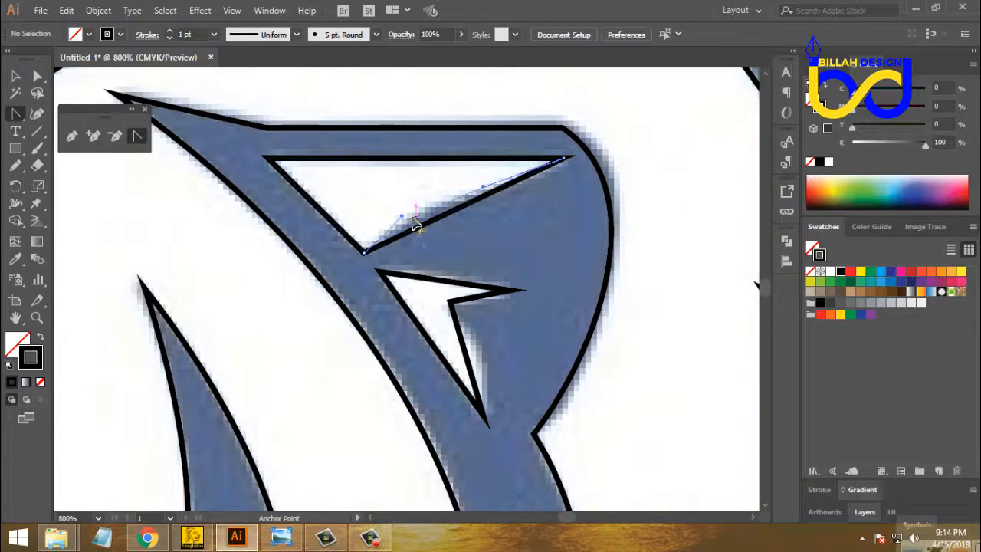
pyautogui.click(471, 362)
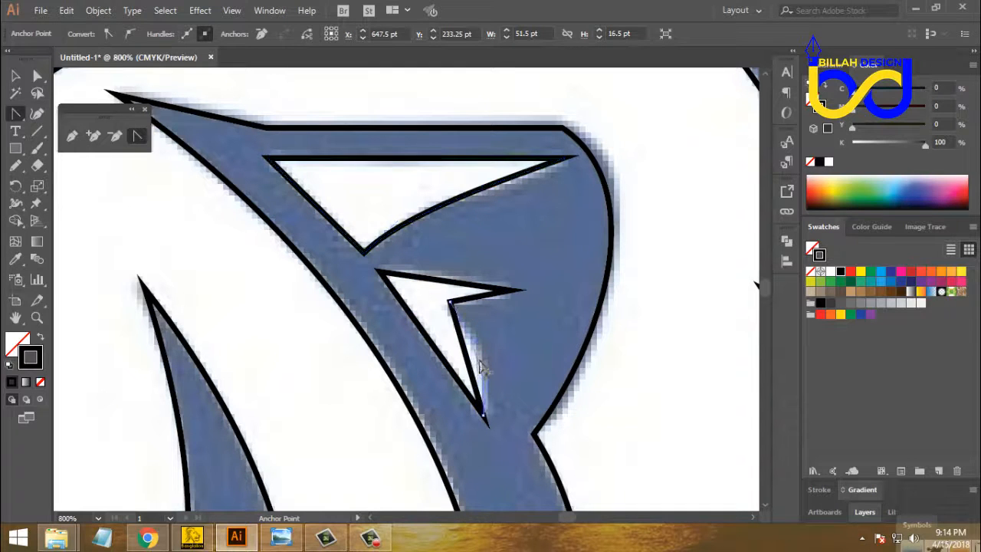
pyautogui.moveTo(484, 359); pyautogui.dragTo(503, 361)
# Trace the small separate white tuft below the lion's chin with a closed three-corner Pen path.
pyautogui.scroll(-3, 522, 383)
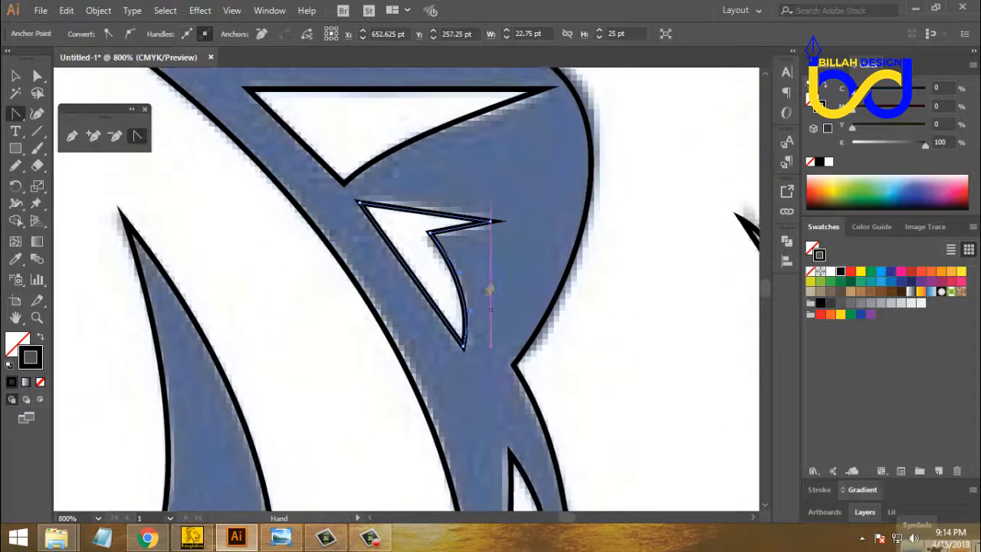
pyautogui.hotkey('ctrl', '-')
pyautogui.hotkey('ctrl', '-')
pyautogui.hotkey('ctrl', '-')
pyautogui.hotkey('ctrl', '-')
pyautogui.hotkey('ctrl', '-')
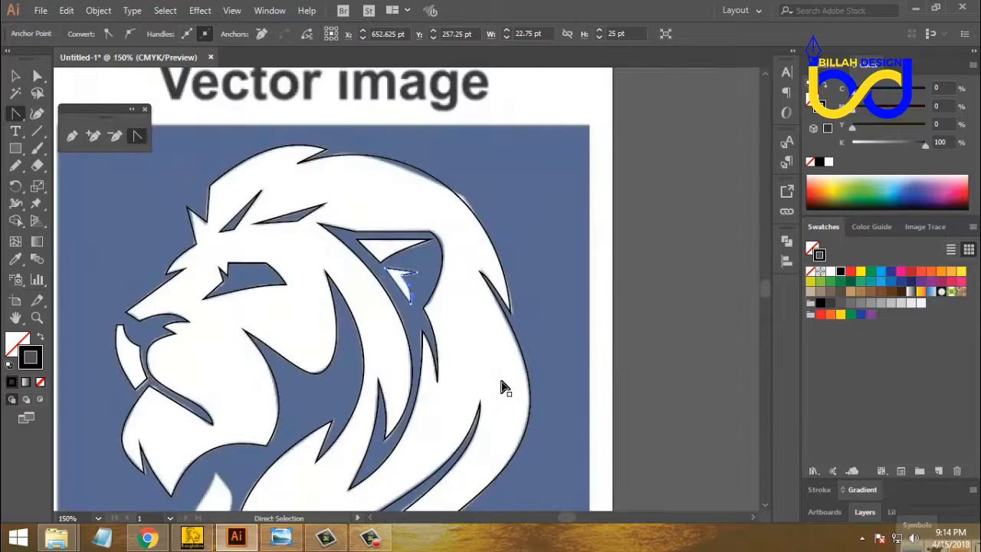
pyautogui.moveTo(370, 351); pyautogui.dragTo(417, 285)
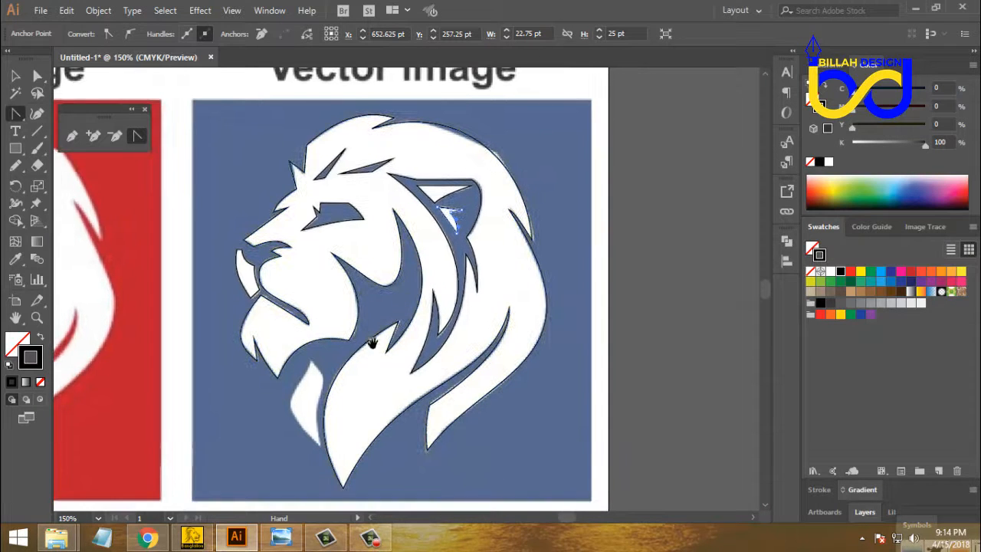
pyautogui.hotkey('ctrl', '+')
pyautogui.hotkey('ctrl', '+')
pyautogui.moveTo(234, 494); pyautogui.dragTo(345, 222)
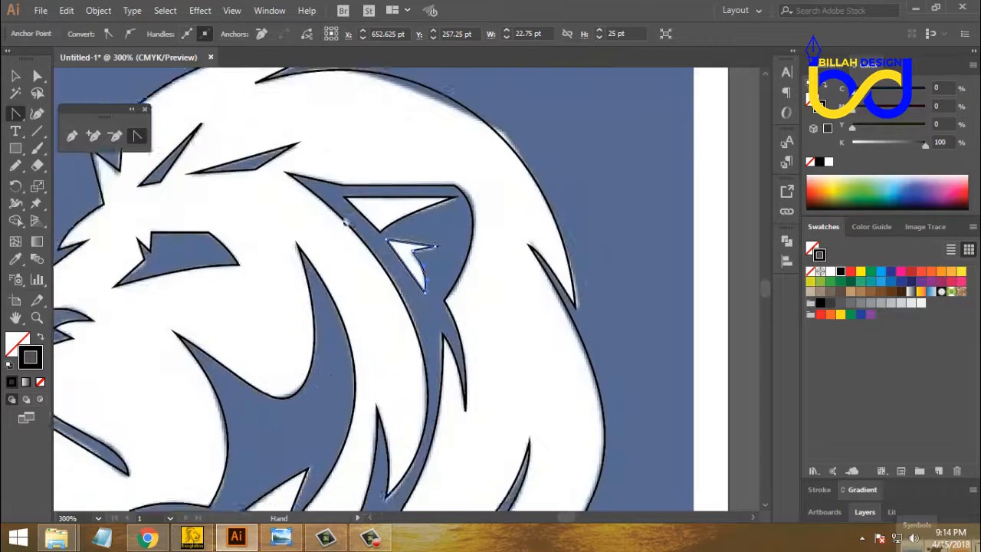
pyautogui.moveTo(287, 332); pyautogui.dragTo(332, 240)
pyautogui.click(73, 136)
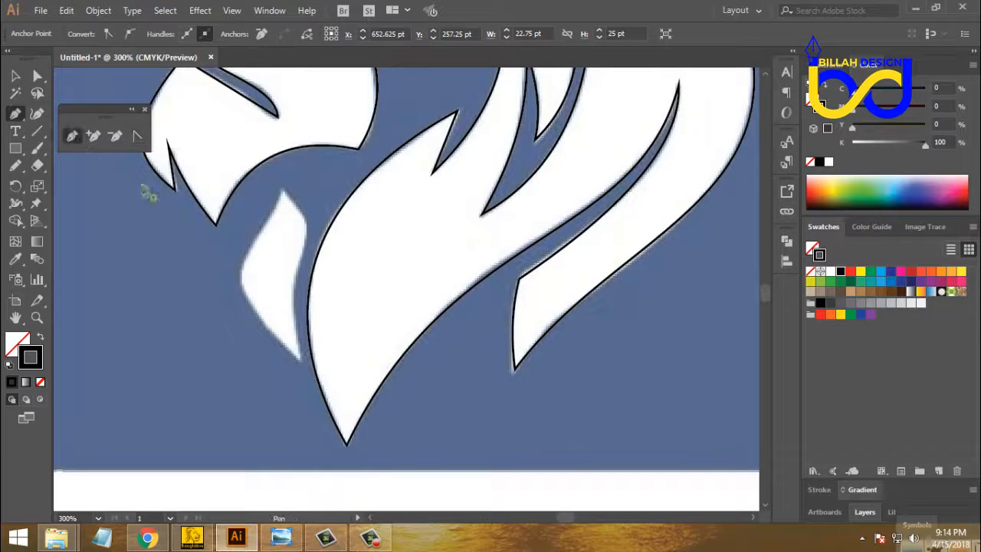
pyautogui.click(299, 358)
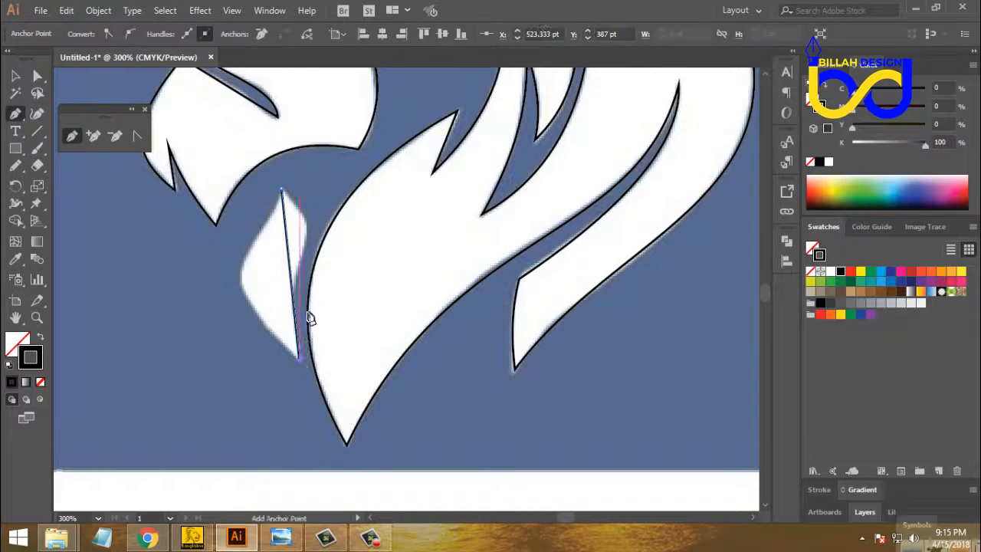
pyautogui.click(306, 227)
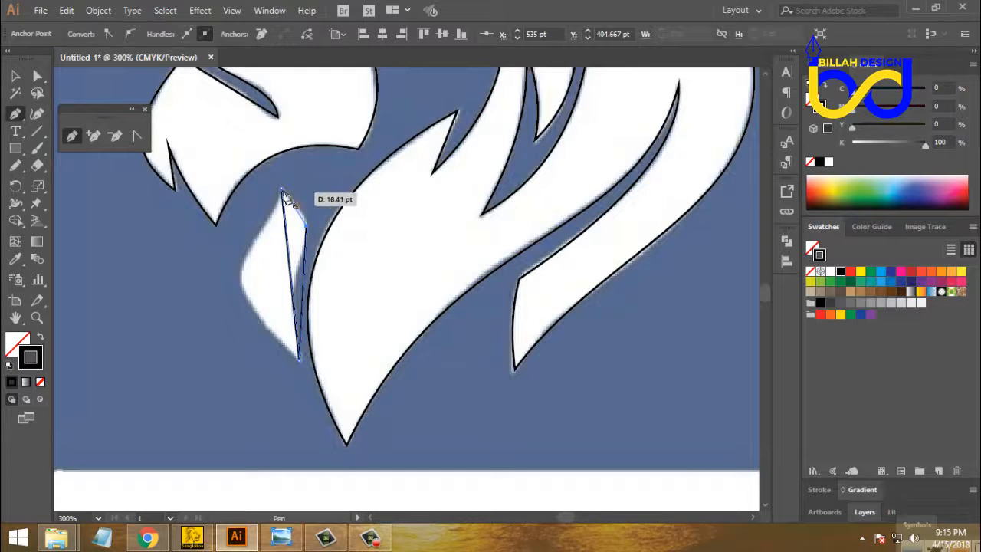
pyautogui.click(282, 189)
# Curve the front, rear and short upper edges of the tuft below the chin to follow the picture, and deselect it.
pyautogui.click(135, 138)
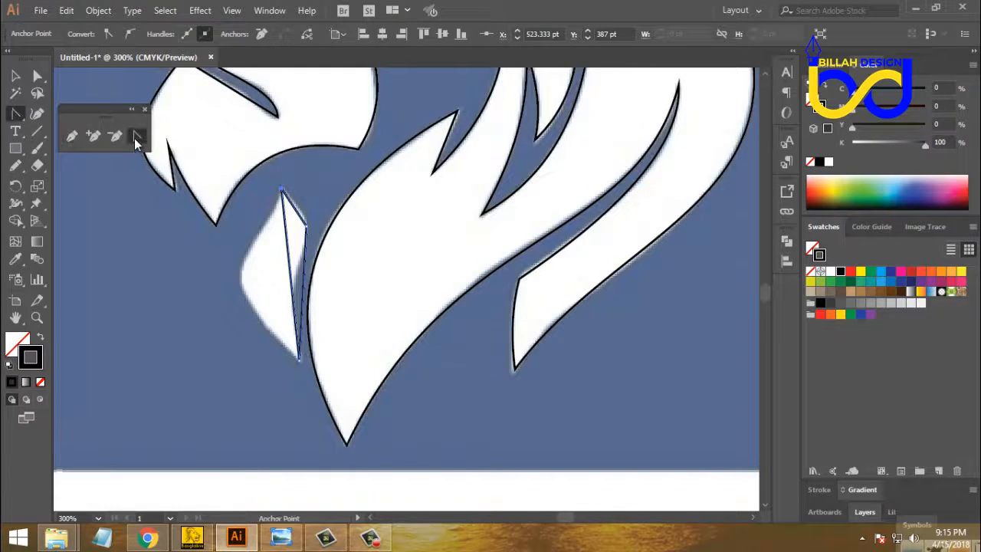
pyautogui.moveTo(295, 272); pyautogui.dragTo(261, 253)
pyautogui.moveTo(232, 313); pyautogui.dragTo(196, 275)
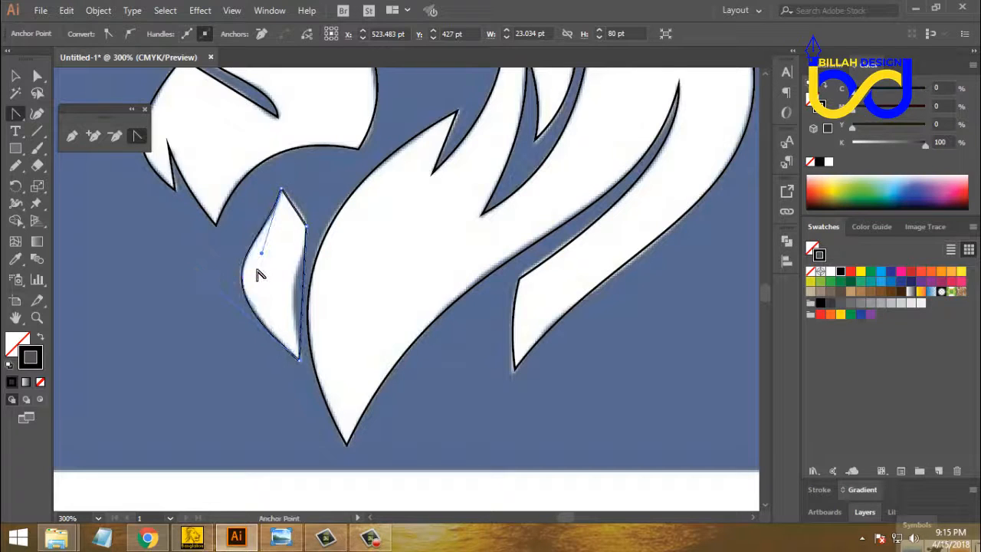
pyautogui.moveTo(311, 290); pyautogui.dragTo(300, 288)
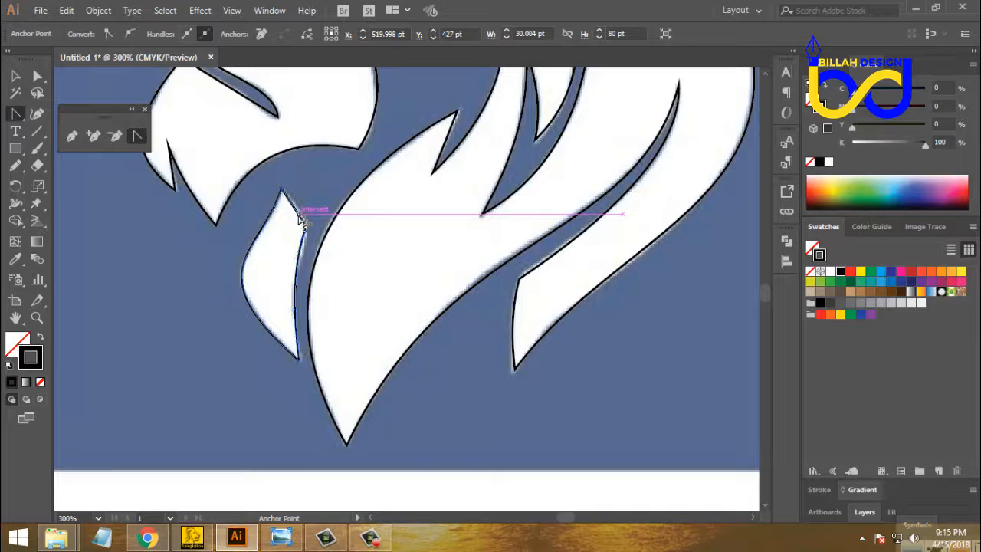
pyautogui.moveTo(300, 215); pyautogui.dragTo(315, 216)
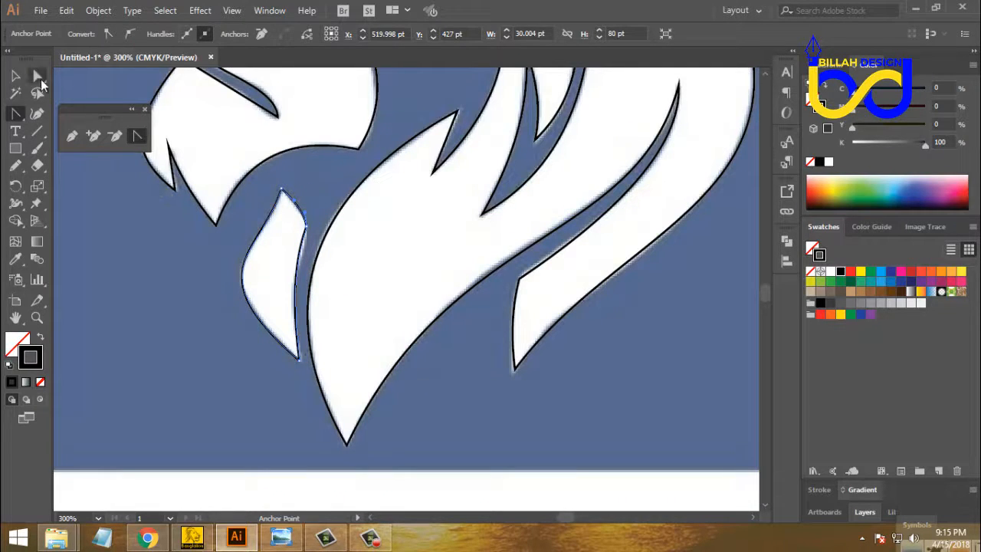
pyautogui.click(16, 76)
pyautogui.click(459, 407)
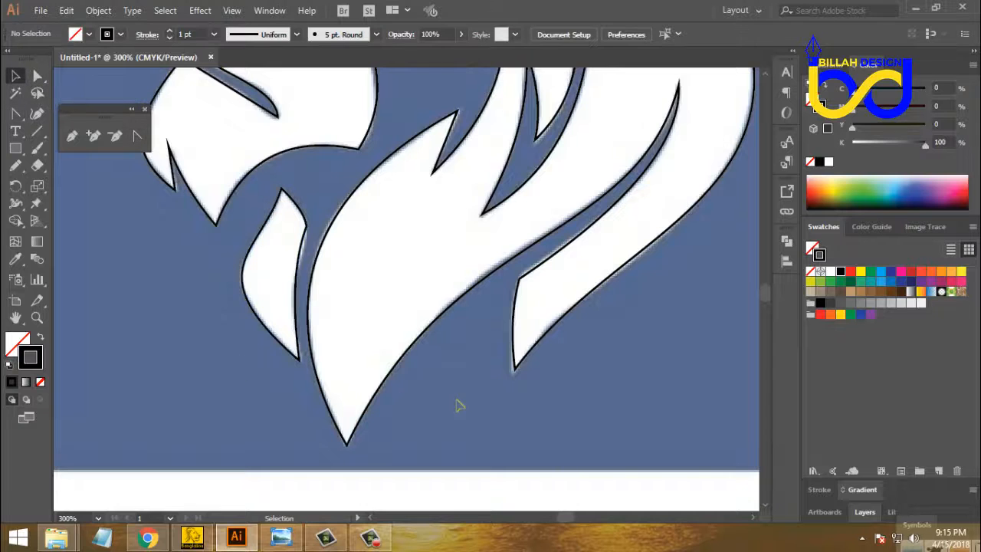
# Unlock the reference picture and move it aside so the traced lion paths stand alone on the white artboard.
pyautogui.hotkey('ctrl', '-')
pyautogui.hotkey('ctrl', '-')
pyautogui.hotkey('ctrl', '-')
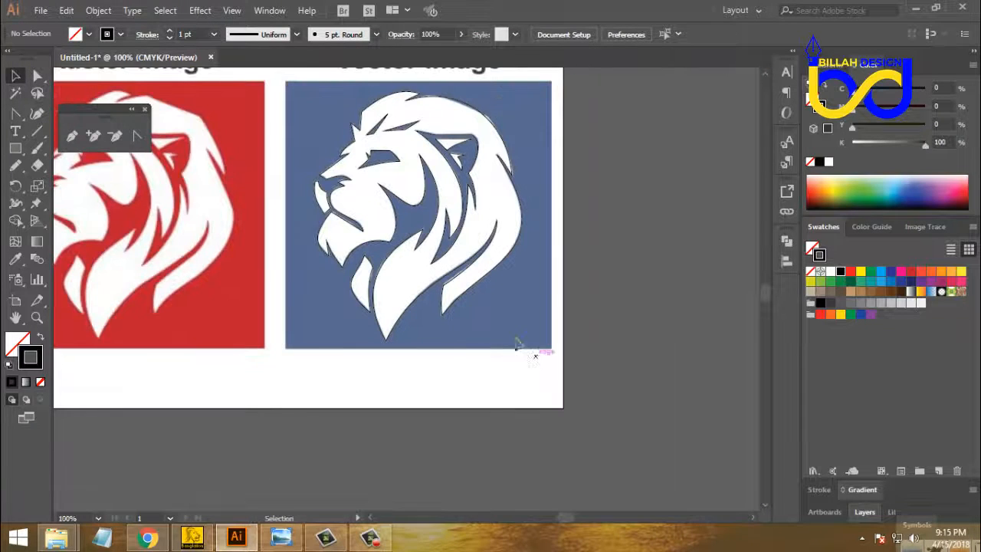
pyautogui.scroll(1, 504, 322)
pyautogui.hscroll(-2, 518, 363)
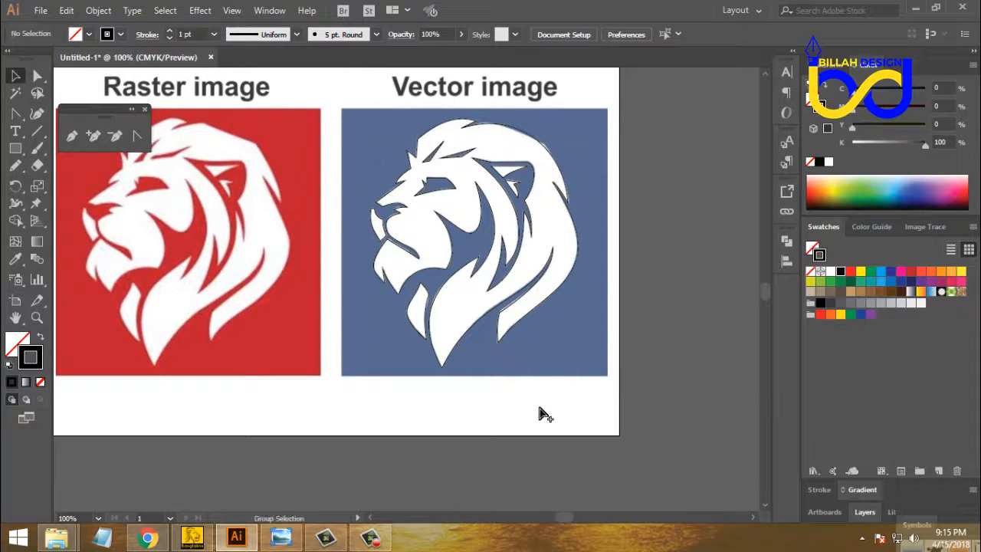
pyautogui.hotkey('ctrl', 'a')
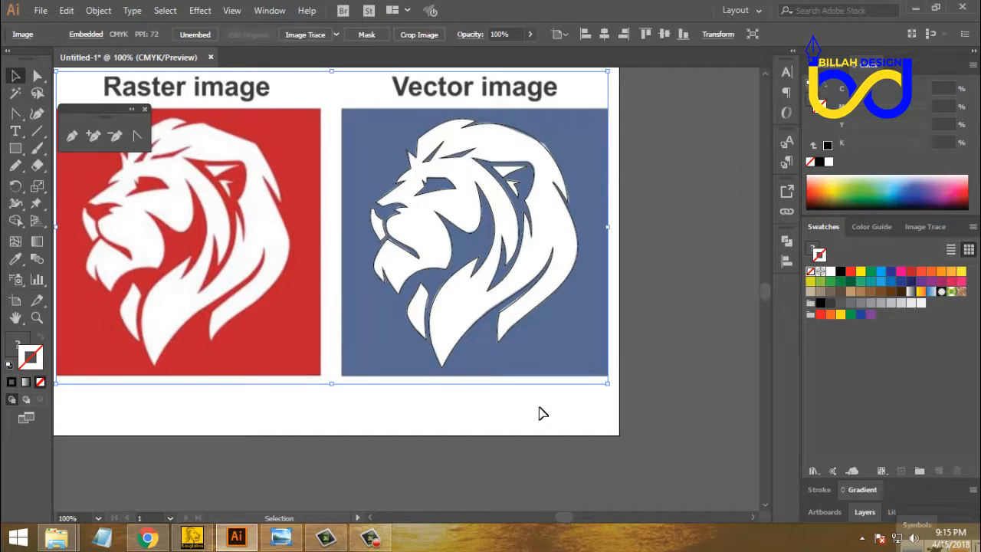
pyautogui.click(574, 425)
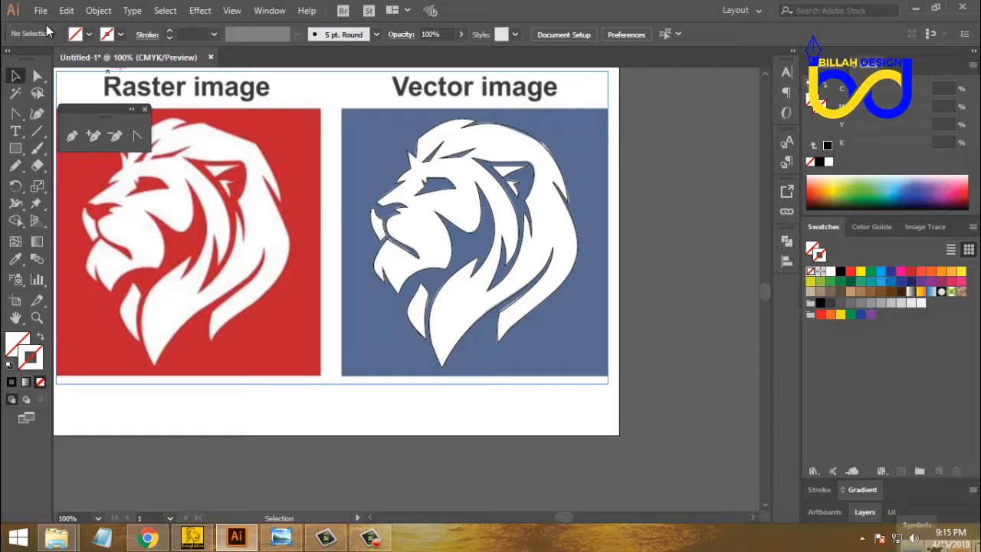
pyautogui.click(98, 10)
pyautogui.click(524, 438)
pyautogui.moveTo(589, 350); pyautogui.dragTo(258, 369)
# Fill the main lion head outline with the blue sampled from the reference picture's background using the Eyedropper.
pyautogui.moveTo(327, 98); pyautogui.dragTo(583, 387)
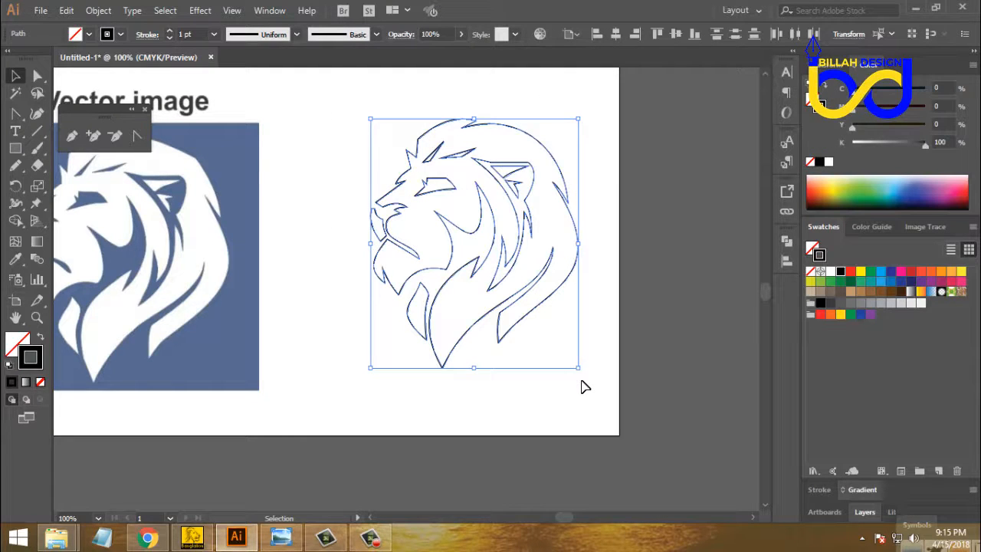
pyautogui.click(580, 395)
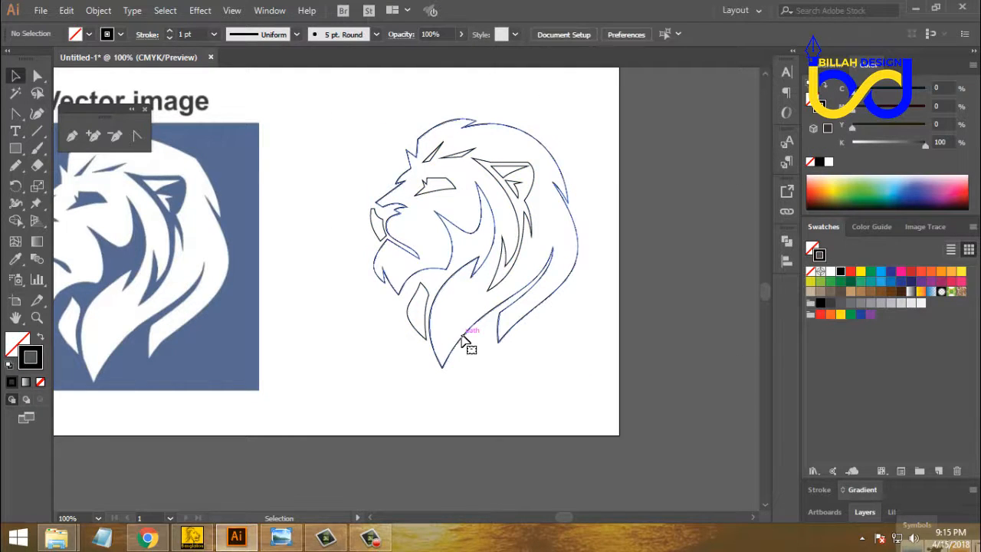
pyautogui.click(467, 344)
pyautogui.click(13, 262)
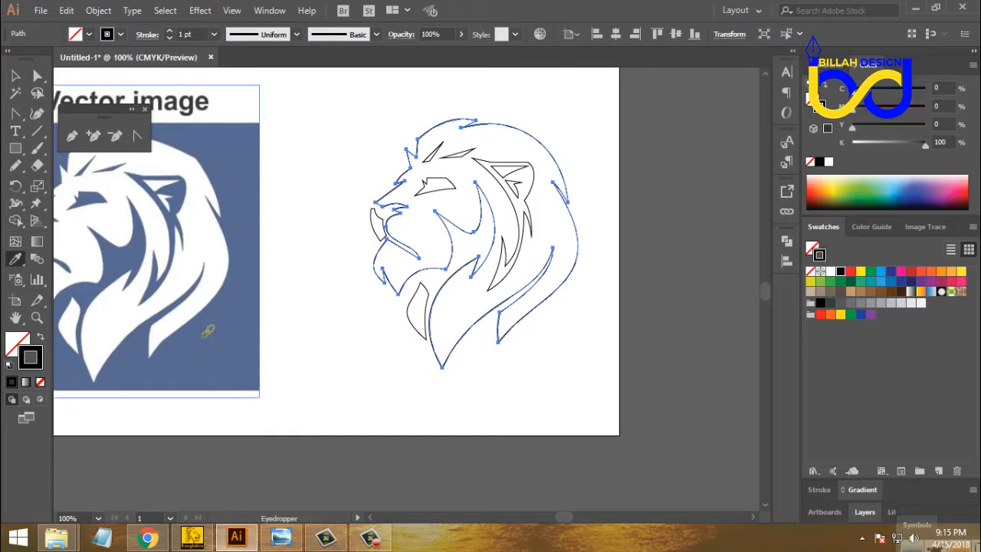
pyautogui.click(201, 331)
pyautogui.click(15, 75)
pyautogui.click(270, 327)
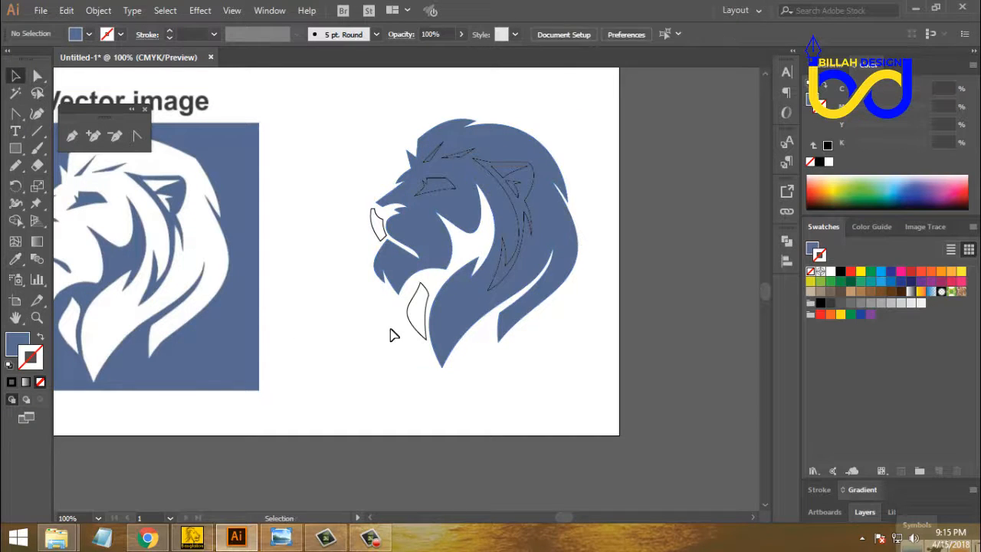
# Fill the tuft below the chin and the small shape in front of the mouth with the reference picture's blue.
pyautogui.click(411, 329)
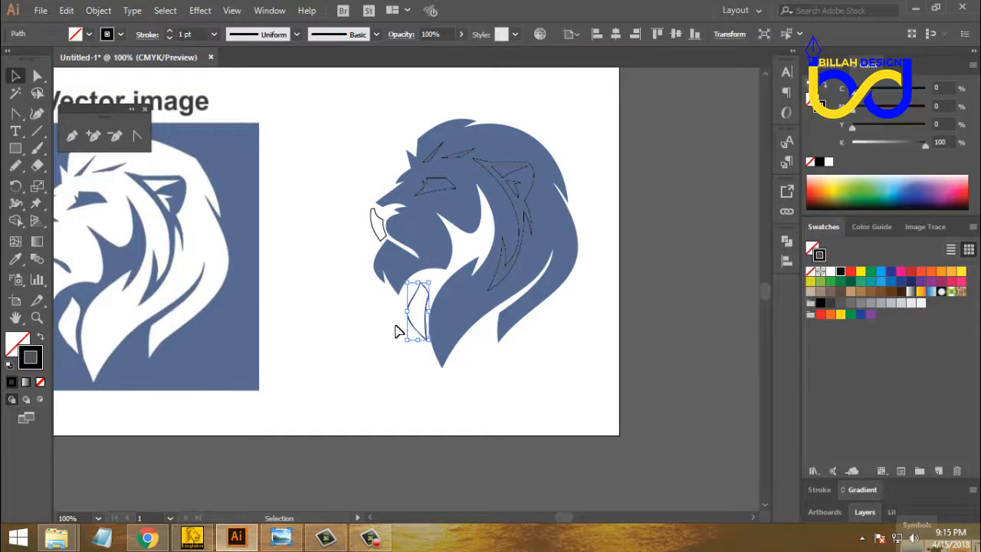
pyautogui.keyDown('shift'); pyautogui.click(375, 238); pyautogui.keyUp('shift')
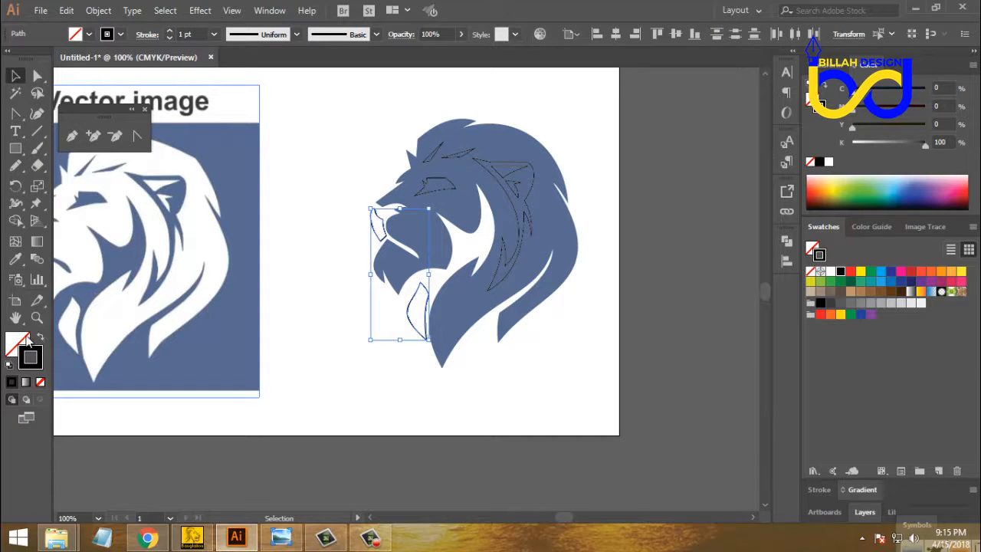
pyautogui.click(15, 258)
pyautogui.click(148, 238)
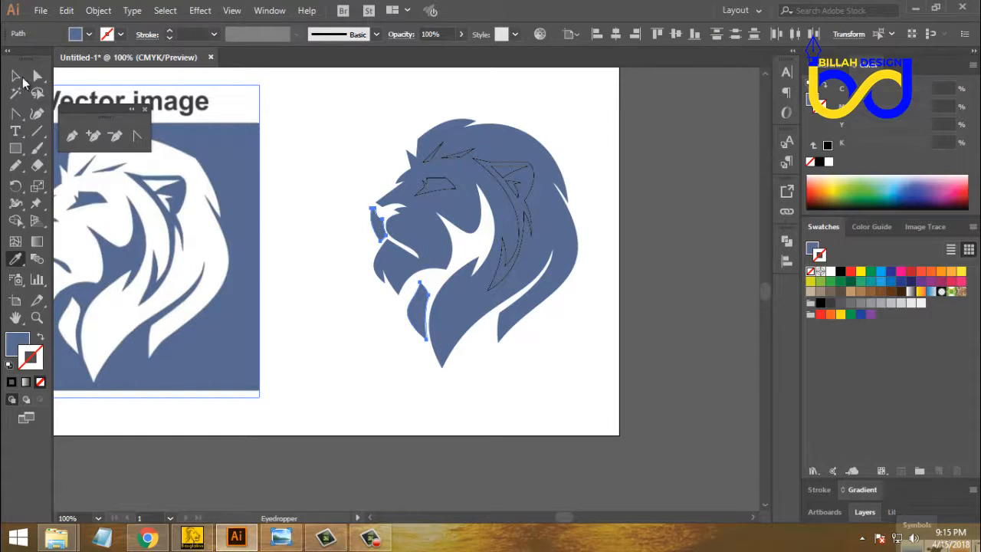
pyautogui.click(15, 75)
pyautogui.click(302, 309)
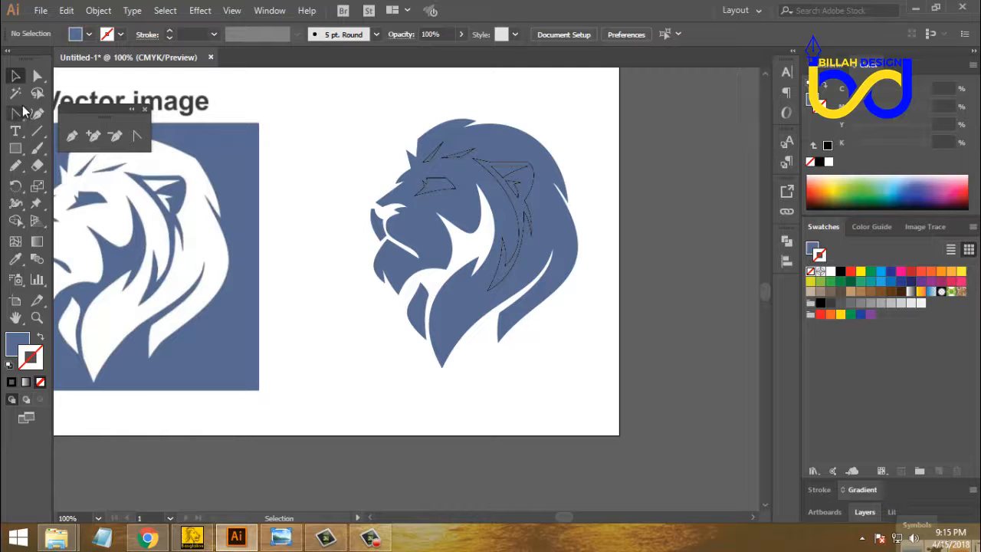
# Select the remaining black-outlined eye, brow, ear and mane detail paths with the Magic Wand and give them a white fill without stroke.
pyautogui.click(16, 93)
pyautogui.click(427, 177)
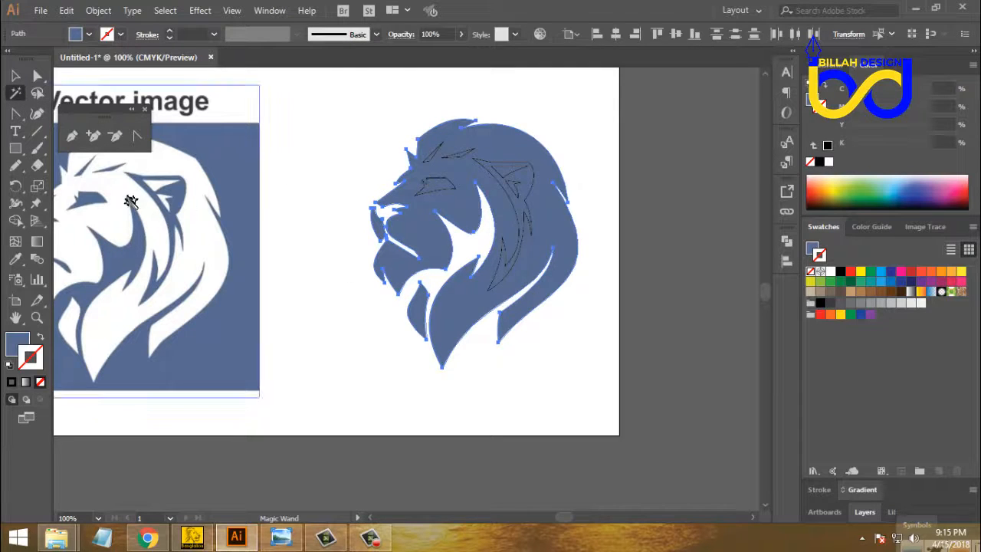
pyautogui.click(372, 197)
pyautogui.click(515, 186)
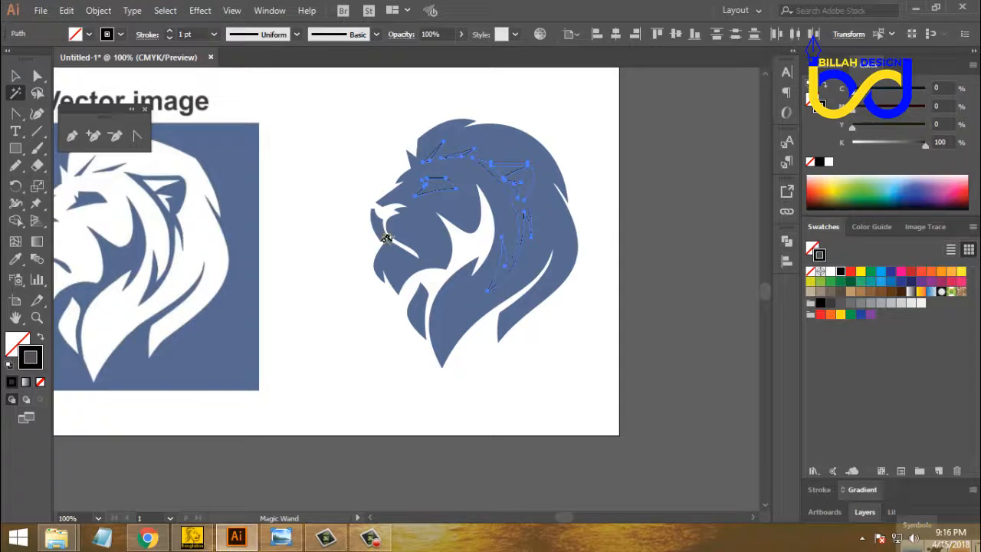
pyautogui.click(43, 339)
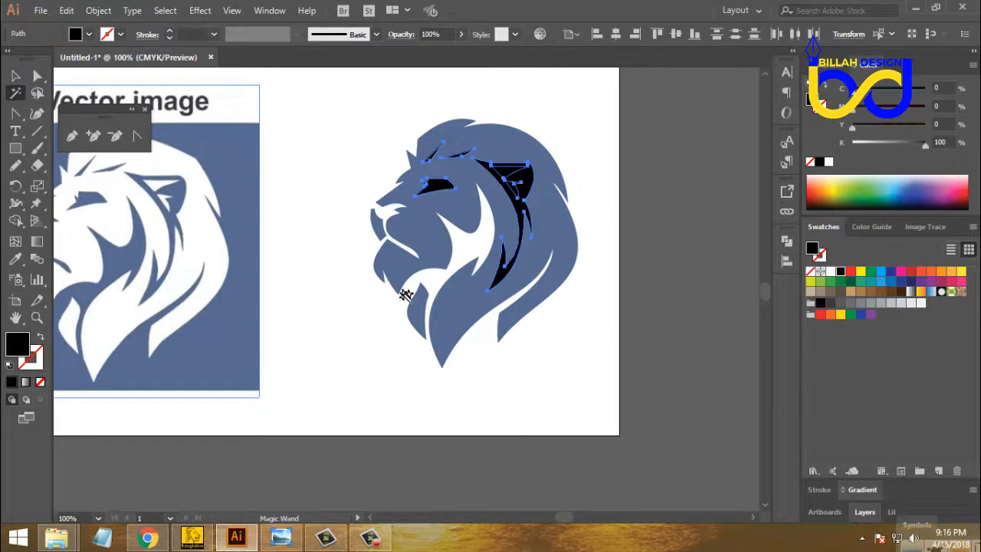
pyautogui.click(832, 271)
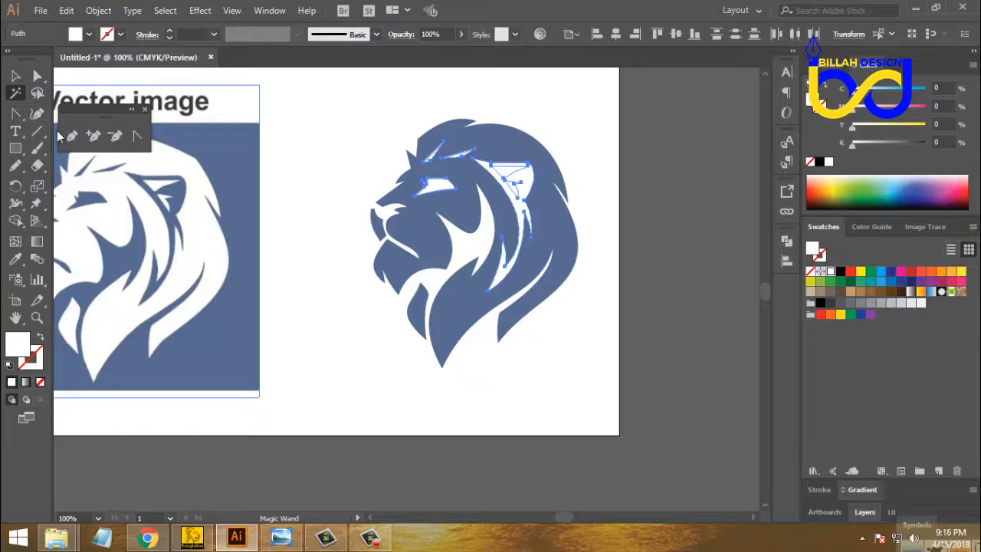
pyautogui.click(16, 75)
pyautogui.click(550, 382)
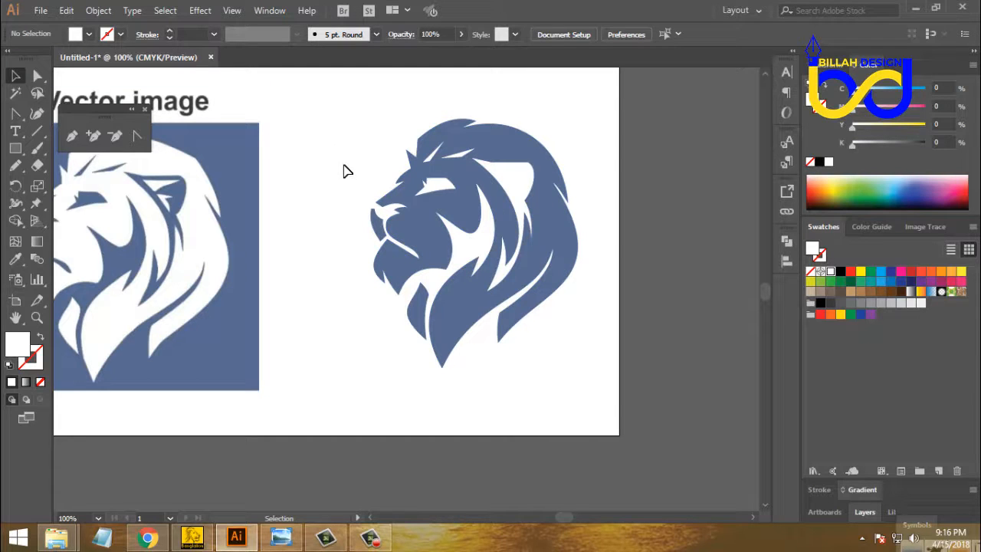
pyautogui.moveTo(574, 328); pyautogui.dragTo(579, 335)
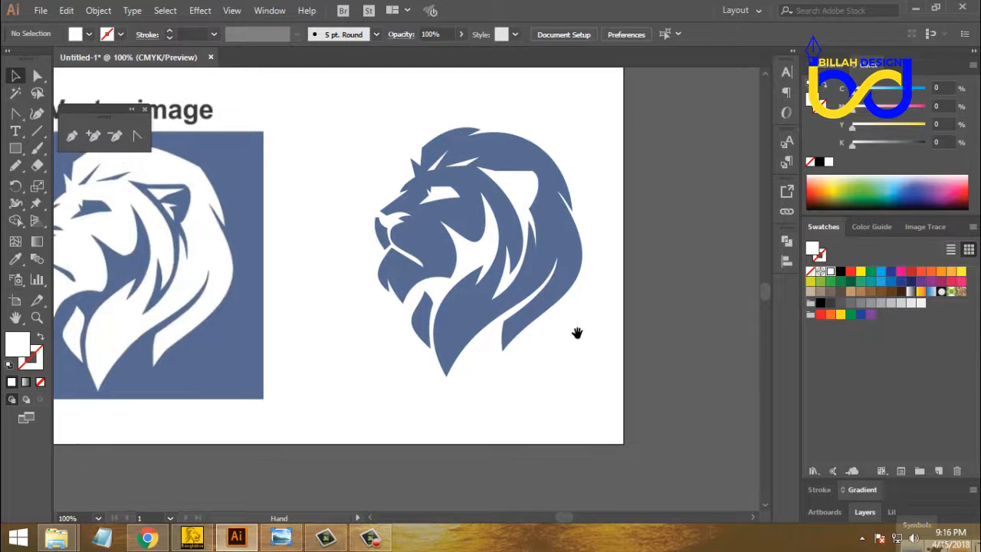
# Fill the two small shapes inside the lion's ear with black.
pyautogui.click(521, 191)
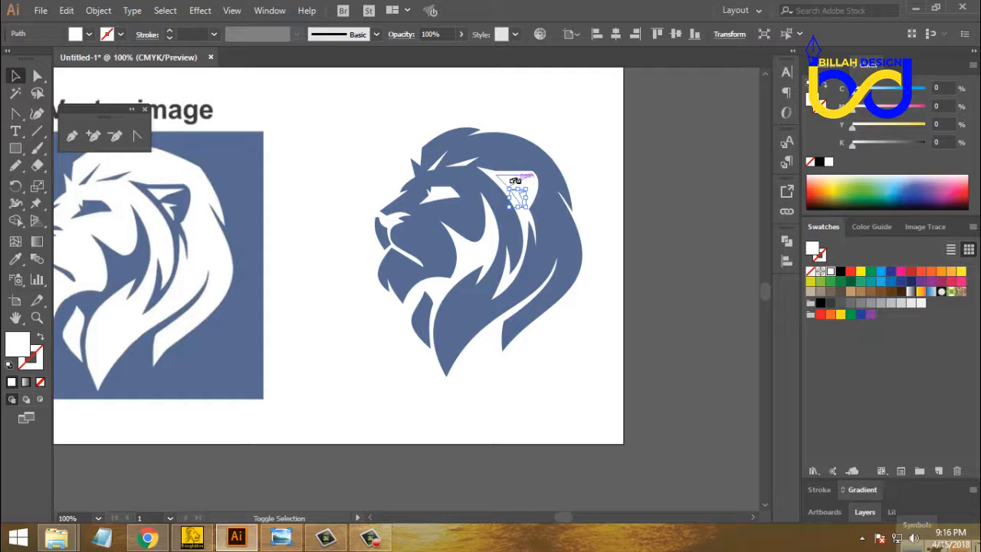
pyautogui.keyDown('shift'); pyautogui.click(513, 184); pyautogui.keyUp('shift')
pyautogui.click(841, 273)
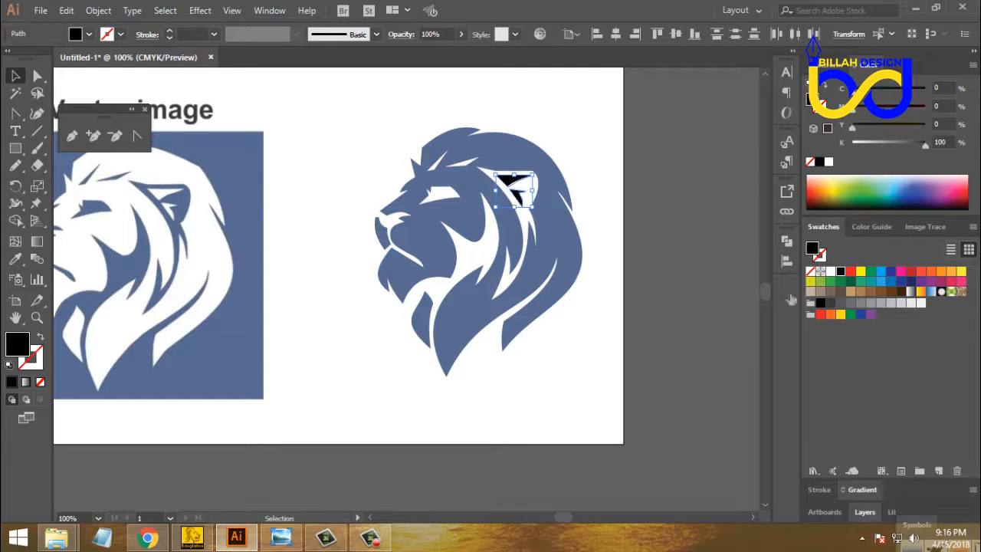
pyautogui.click(629, 355)
pyautogui.moveTo(584, 338); pyautogui.dragTo(599, 358)
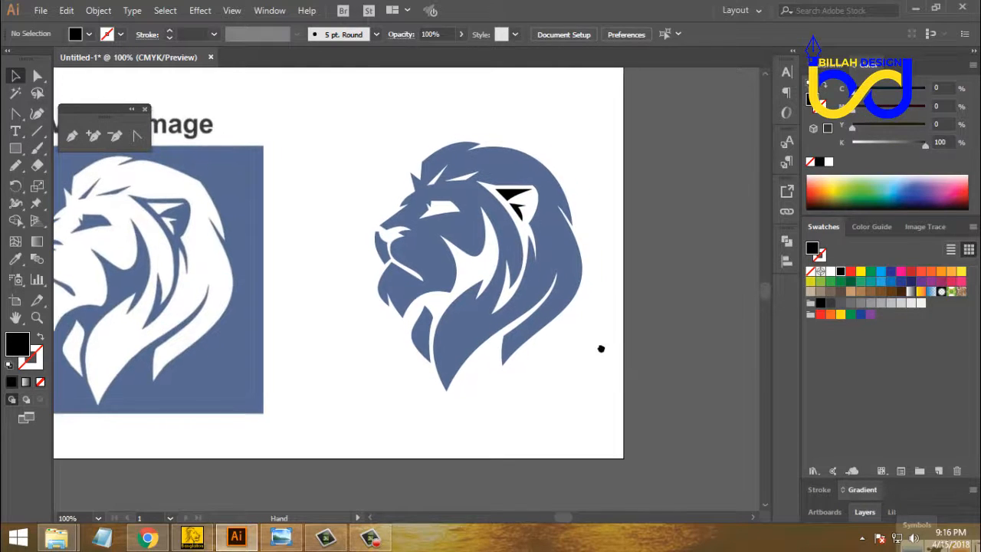
# Fill the two inner ear shapes with the blue sampled from the reference picture using the Eyedropper.
pyautogui.click(522, 215)
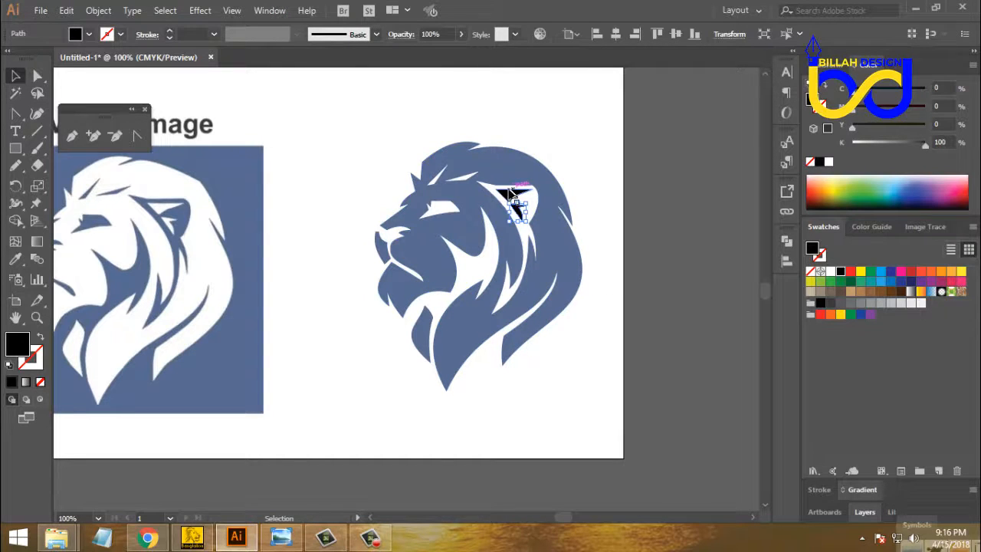
pyautogui.keyDown('shift'); pyautogui.click(244, 194); pyautogui.keyUp('shift')
pyautogui.click(13, 261)
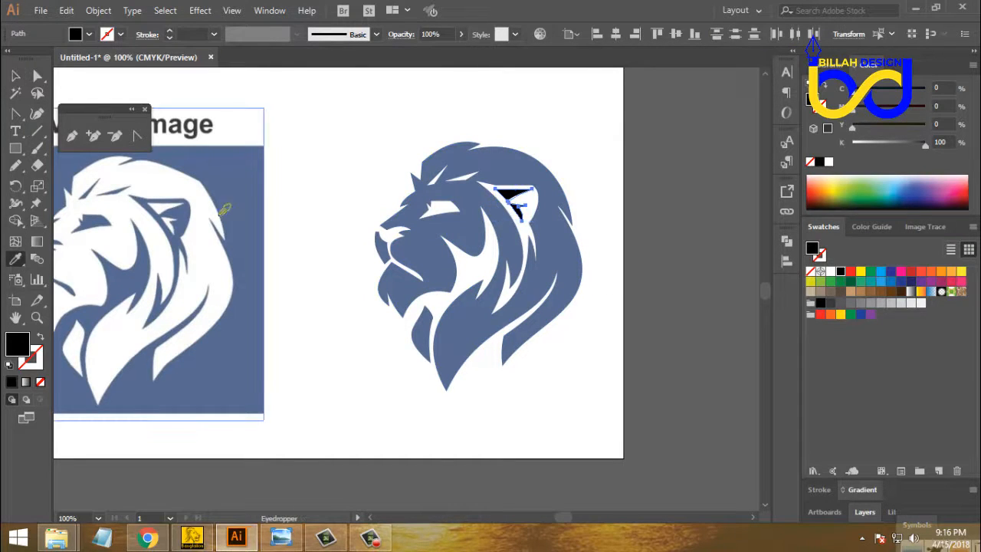
pyautogui.click(229, 191)
pyautogui.click(17, 77)
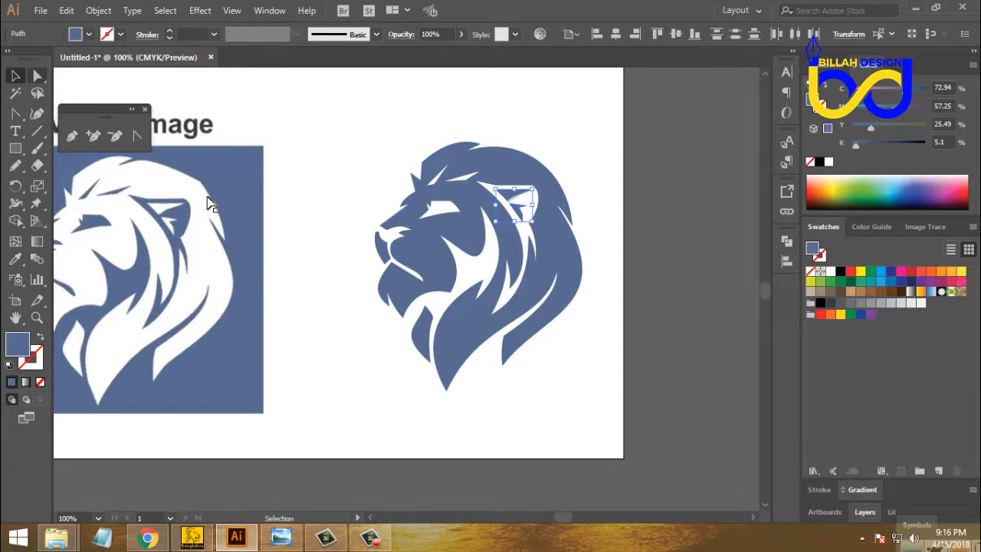
pyautogui.click(388, 396)
pyautogui.moveTo(548, 385); pyautogui.dragTo(558, 382)
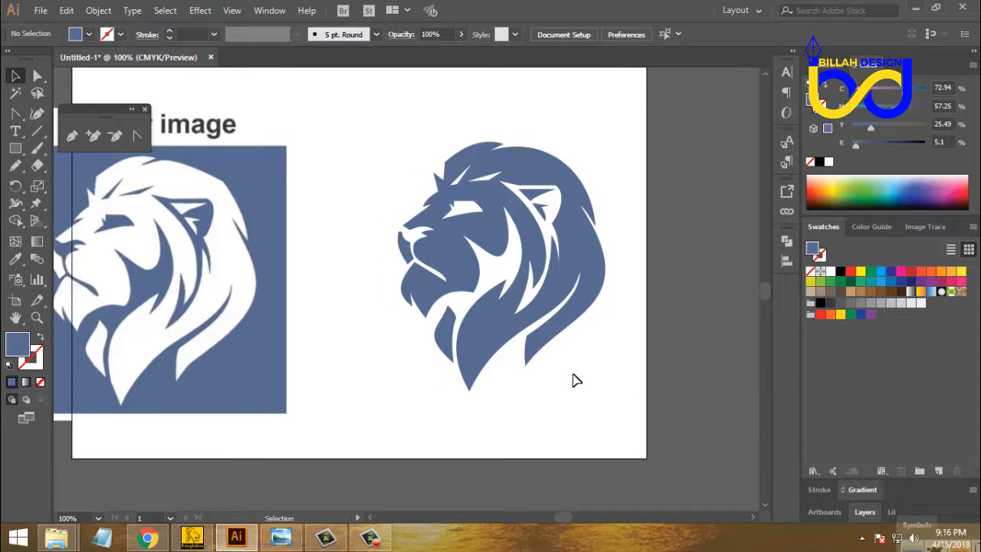
# Group all the traced lion paths into one object.
pyautogui.moveTo(365, 150); pyautogui.dragTo(623, 387)
pyautogui.rightClick(560, 253)
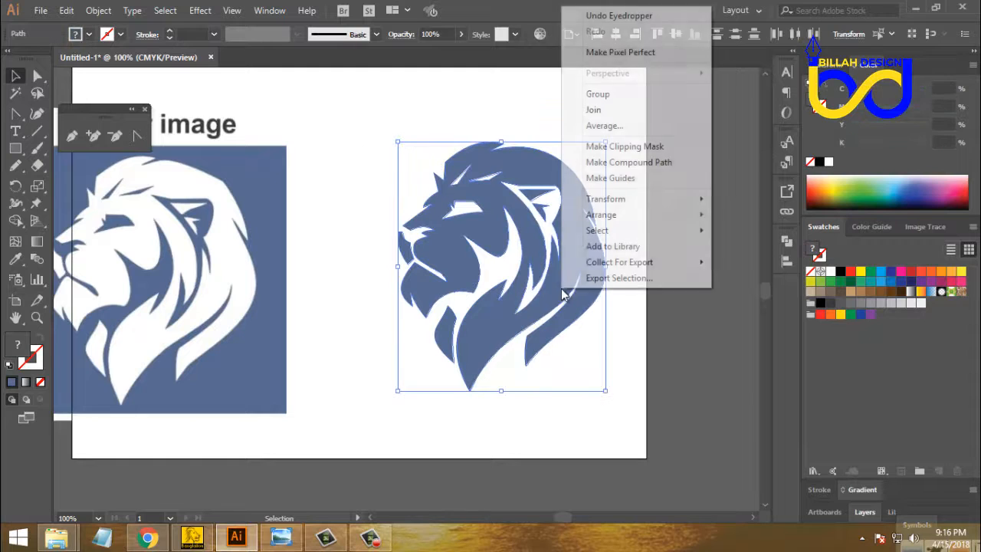
pyautogui.click(582, 94)
pyautogui.click(644, 312)
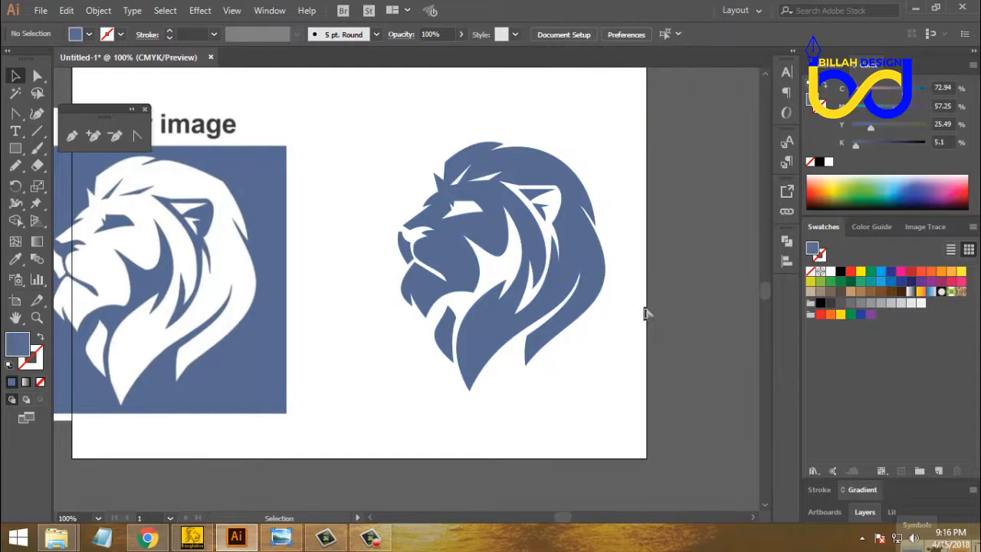
# Move the grouped lion off the artboard, just beyond its right edge.
pyautogui.hotkey('ctrl', '-')
pyautogui.hotkey('ctrl', '-')
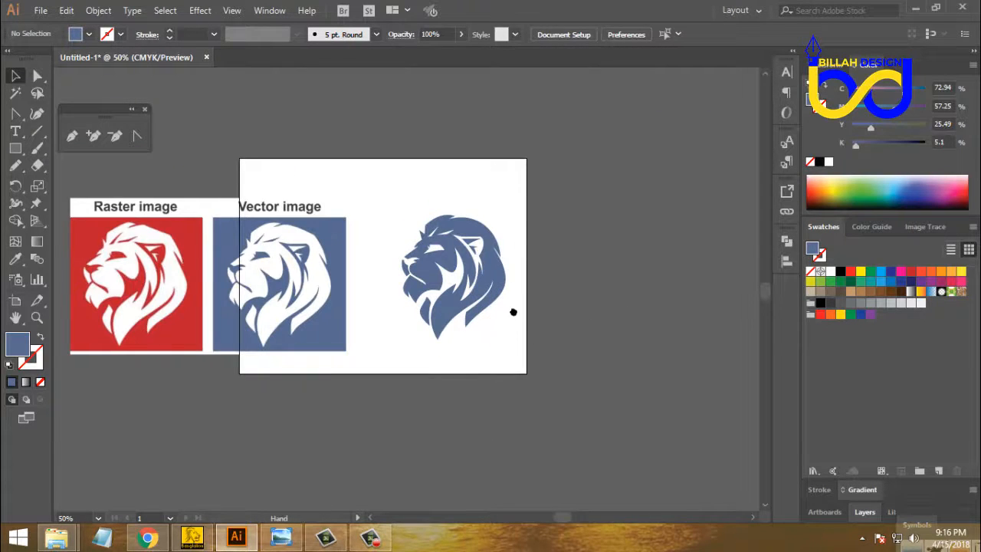
pyautogui.moveTo(513, 312); pyautogui.dragTo(526, 292)
pyautogui.moveTo(326, 263); pyautogui.dragTo(305, 252)
pyautogui.click(443, 311)
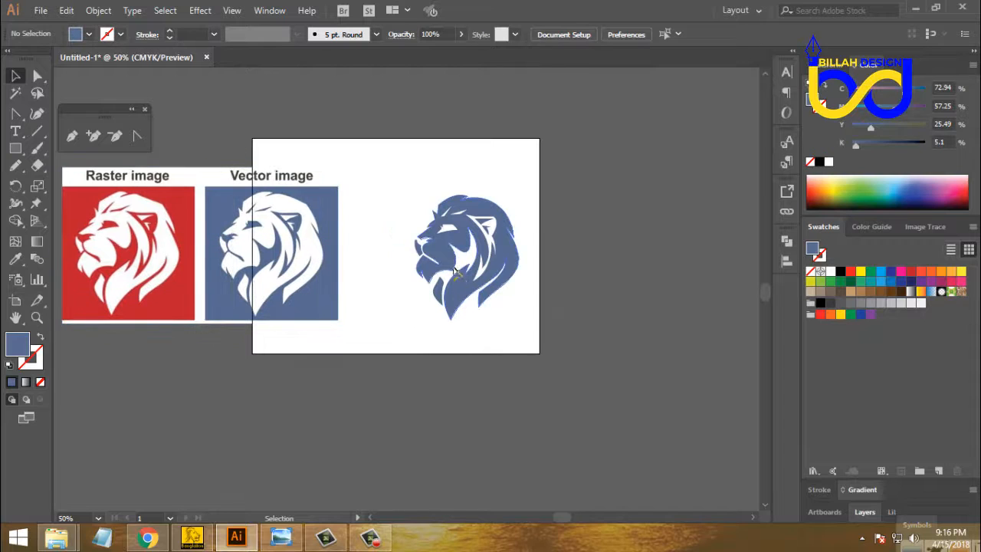
pyautogui.moveTo(454, 272); pyautogui.dragTo(419, 227)
pyautogui.click(490, 323)
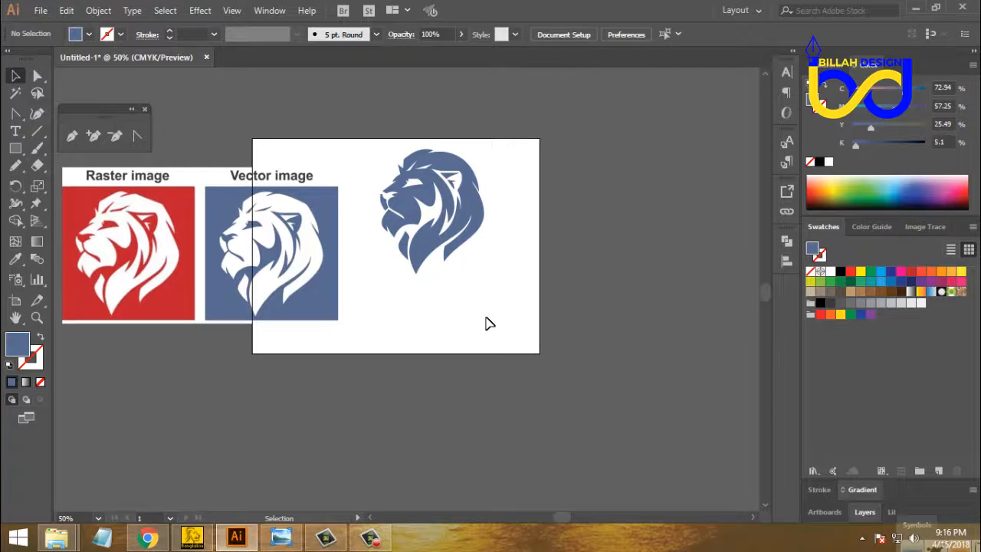
pyautogui.moveTo(420, 198); pyautogui.dragTo(603, 171)
# Delete the raster and vector reference picture and shift the lion group slightly farther from the empty artboard.
pyautogui.moveTo(308, 222); pyautogui.dragTo(316, 273)
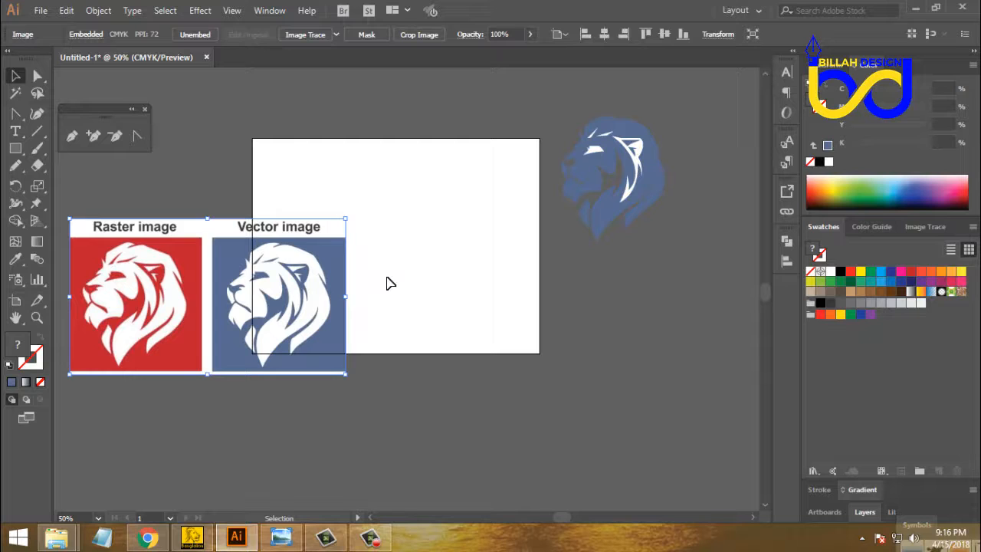
pyautogui.press('Delete')
pyautogui.moveTo(484, 273); pyautogui.dragTo(465, 267)
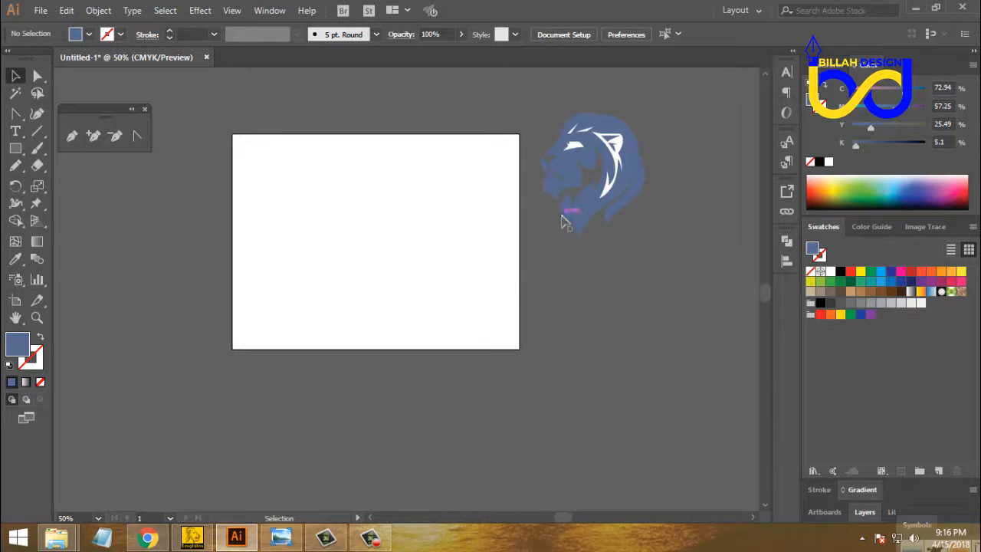
pyautogui.moveTo(576, 214); pyautogui.dragTo(584, 214)
pyautogui.click(369, 541)
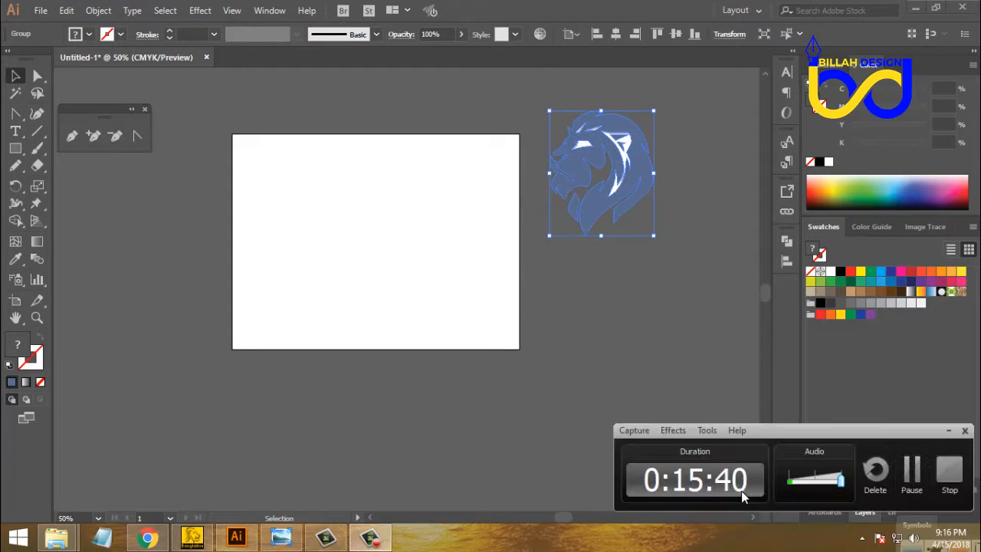
pyautogui.click(370, 541)
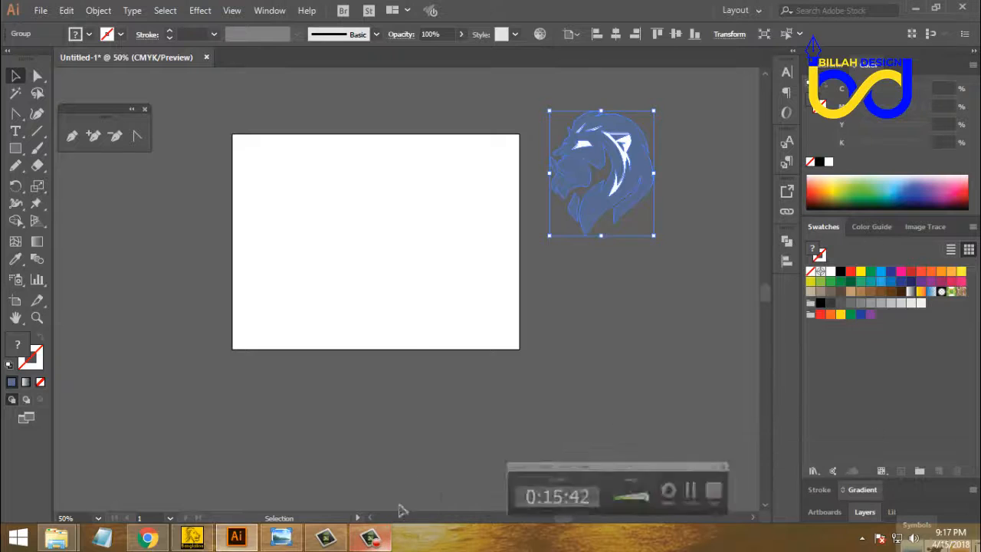
pyautogui.click(393, 321)
# Switch to Chrome and copy the black-and-white floral element image from the second "image tracing" Google Images results.
pyautogui.click(148, 539)
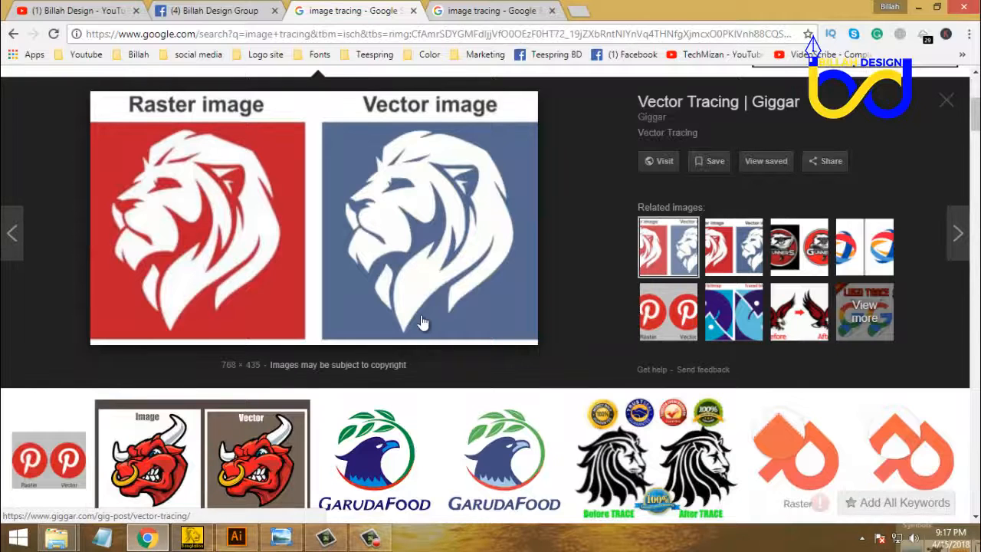
pyautogui.click(485, 10)
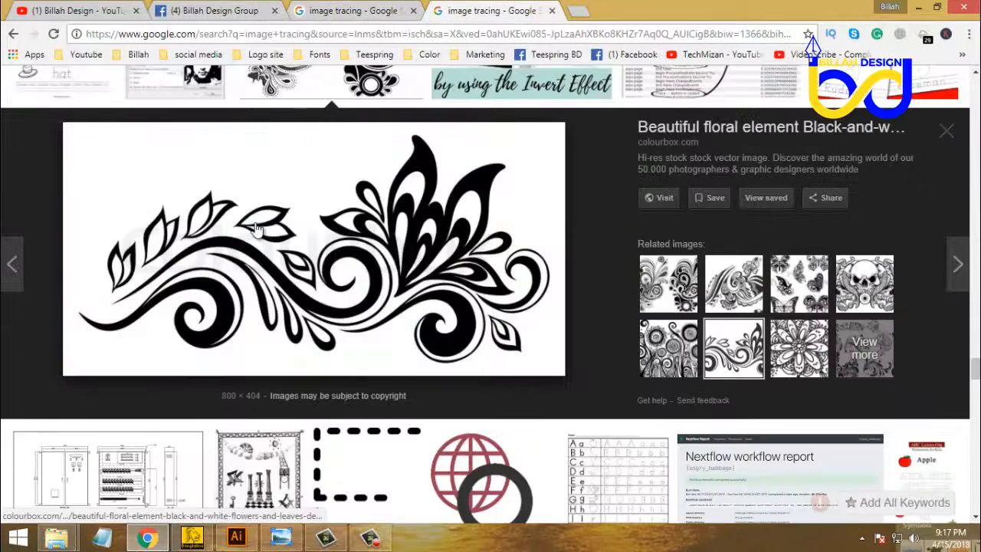
pyautogui.rightClick(392, 238)
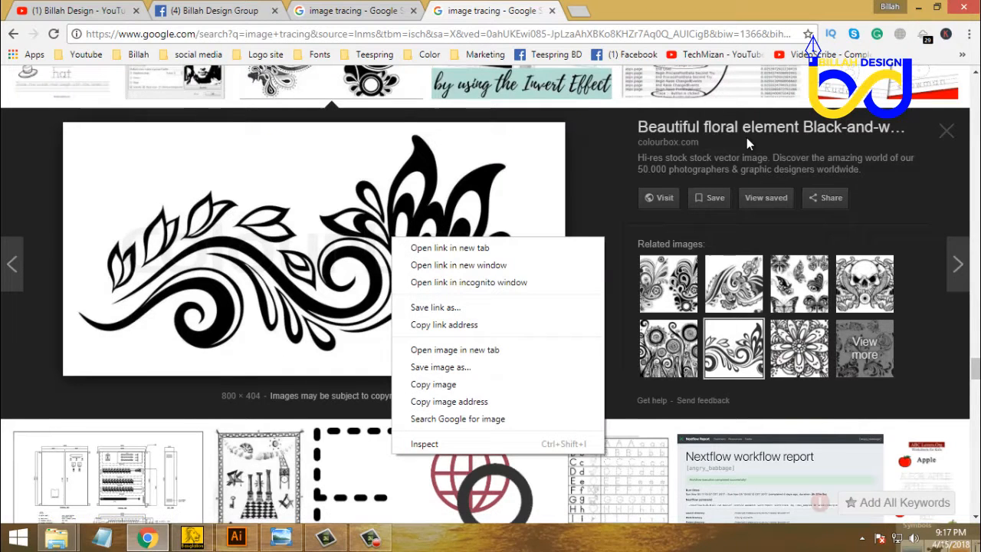
pyautogui.click(541, 192)
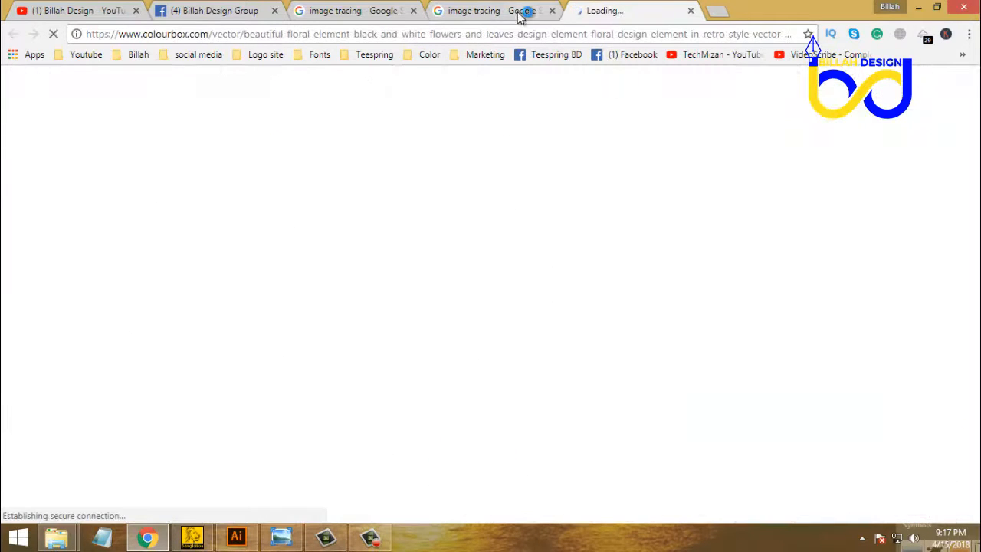
pyautogui.click(521, 11)
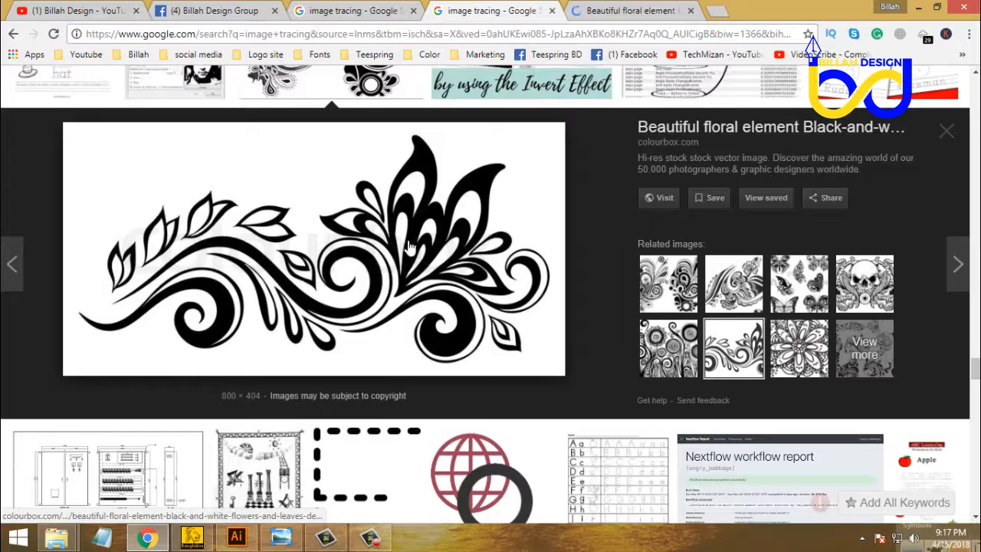
pyautogui.rightClick(361, 225)
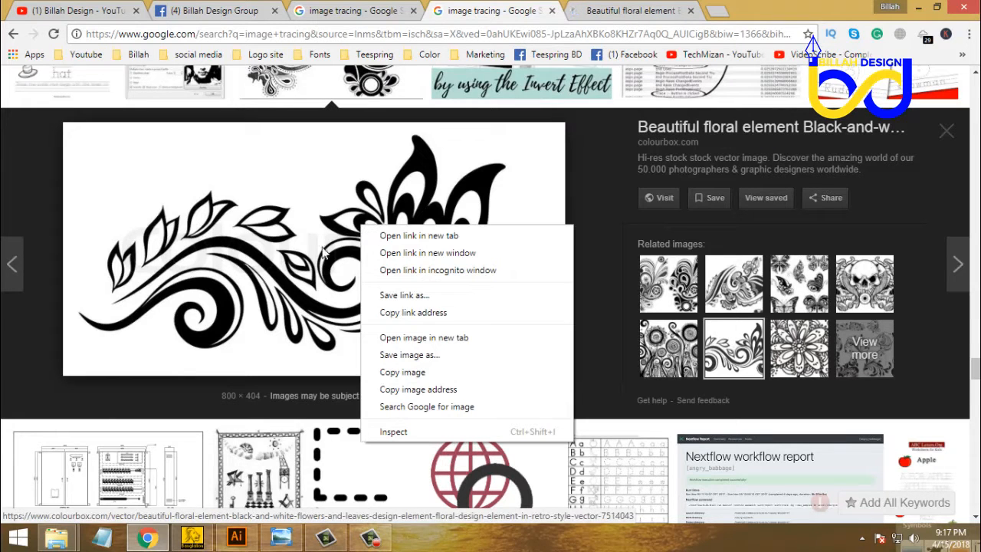
pyautogui.click(394, 372)
# Return to Illustrator and move the lion group farther right of the artboard, leaving nothing selected.
pyautogui.click(238, 537)
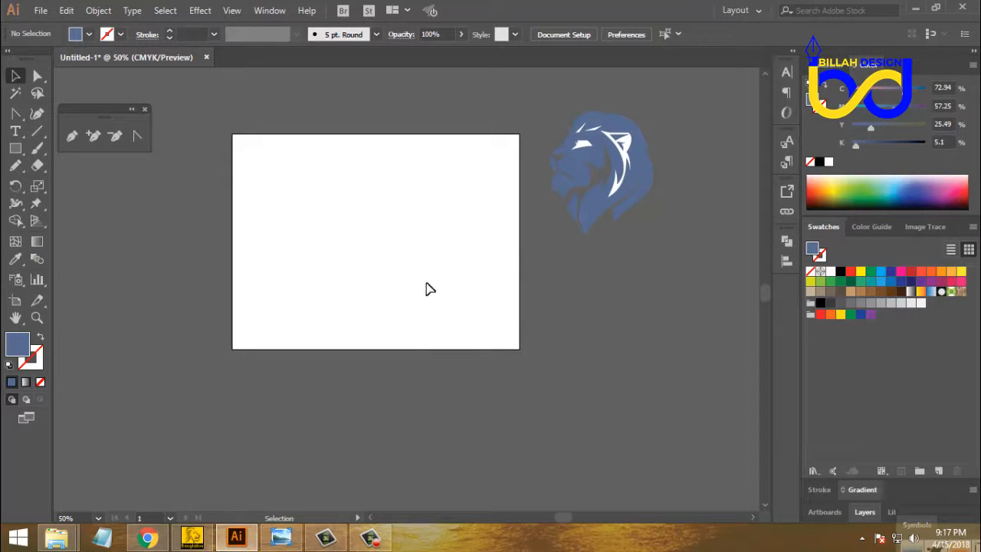
pyautogui.moveTo(591, 183); pyautogui.dragTo(663, 174)
pyautogui.click(346, 285)
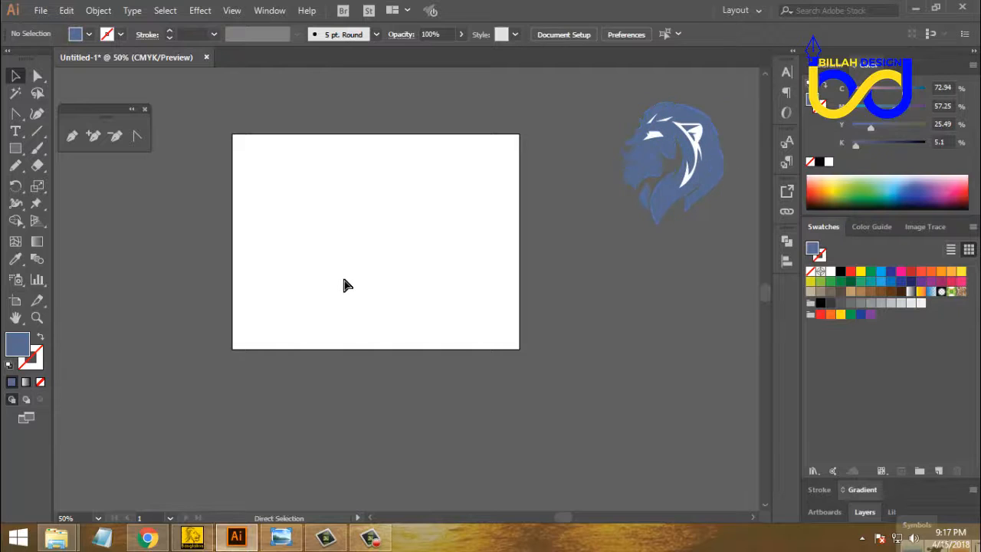
# Paste the black floral ornament image and position it on the artboard, leaving it deselected.
pyautogui.hotkey('ctrl', 'v')
pyautogui.moveTo(443, 308); pyautogui.dragTo(424, 276)
pyautogui.click(468, 380)
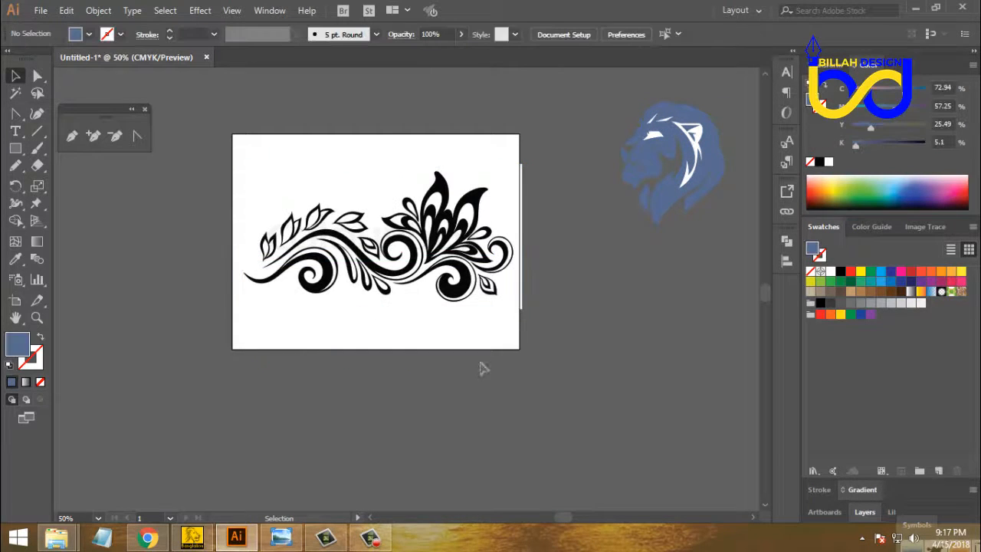
pyautogui.click(448, 288)
pyautogui.press('a')
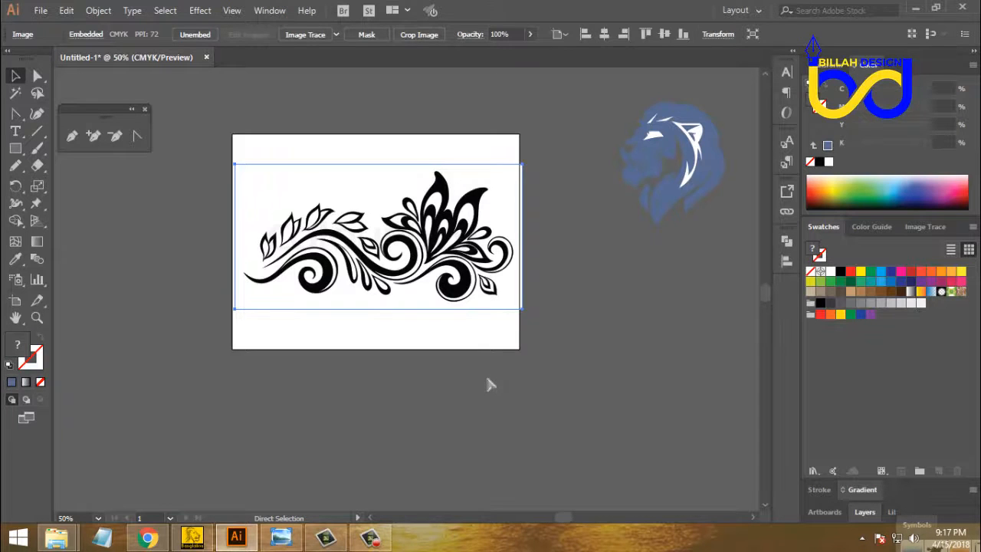
pyautogui.press('v')
pyautogui.click(491, 384)
pyautogui.moveTo(469, 289); pyautogui.dragTo(483, 300)
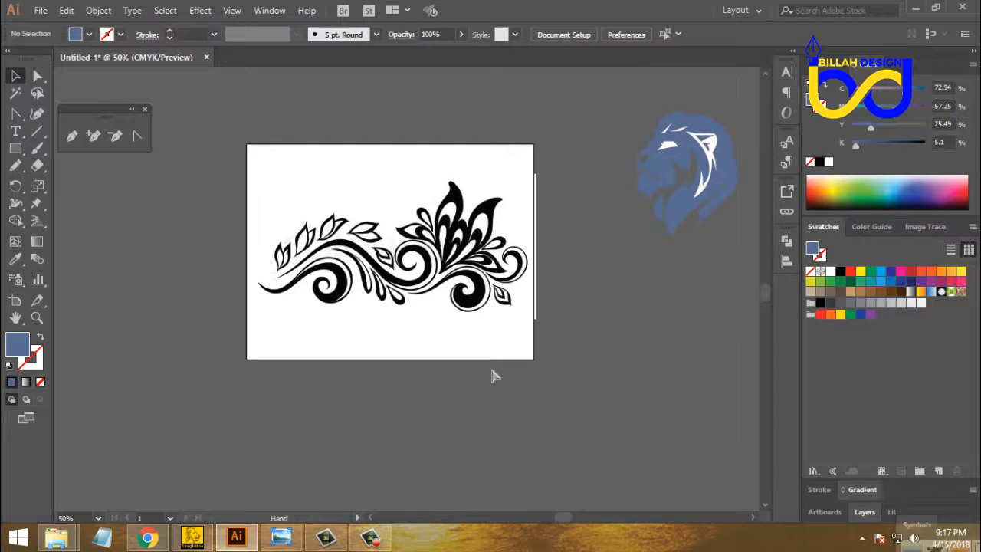
# Examine the spiral scroll and its tapering stem on the ornament's left side at several zoom levels.
pyautogui.hotkey('ctrl', '+')
pyautogui.hotkey('ctrl', '+')
pyautogui.hotkey('ctrl', '+')
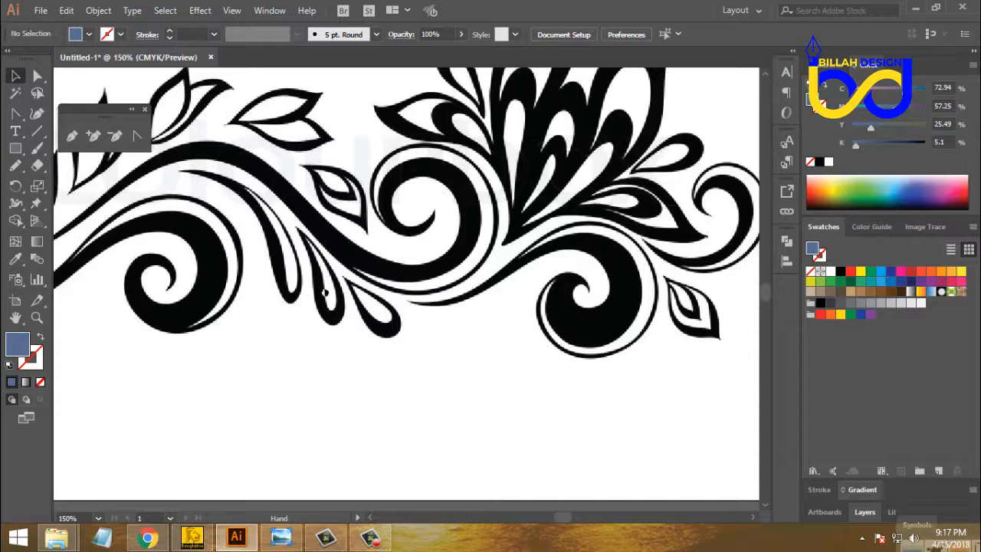
pyautogui.moveTo(234, 295); pyautogui.dragTo(467, 302)
pyautogui.hotkey('ctrl', '+')
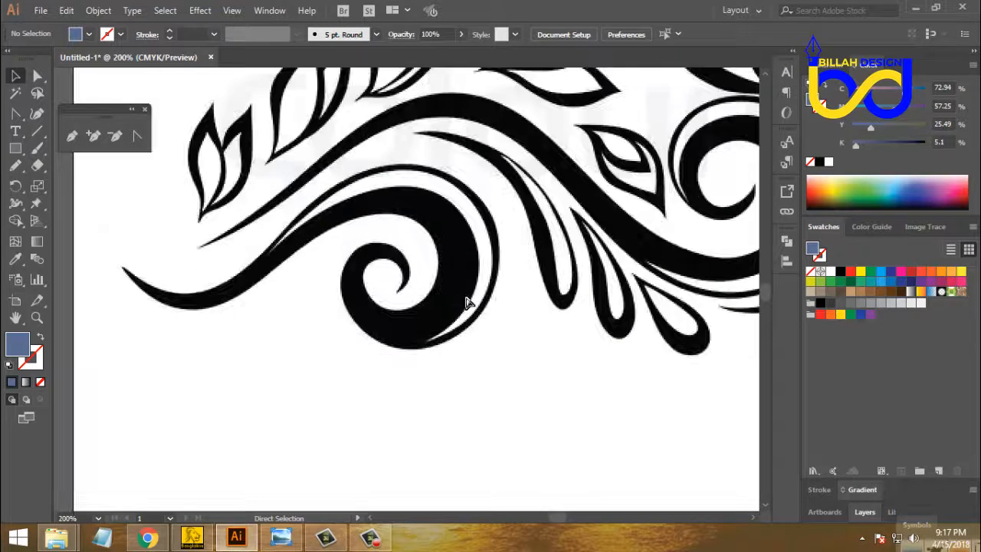
pyautogui.hotkey('ctrl', '+')
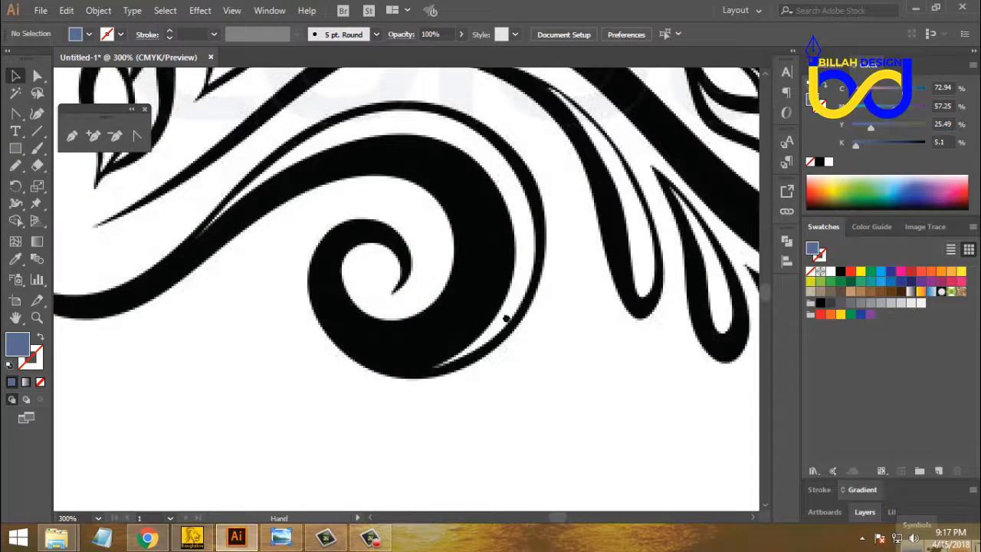
pyautogui.moveTo(506, 318); pyautogui.dragTo(569, 318)
pyautogui.moveTo(463, 318); pyautogui.dragTo(526, 328)
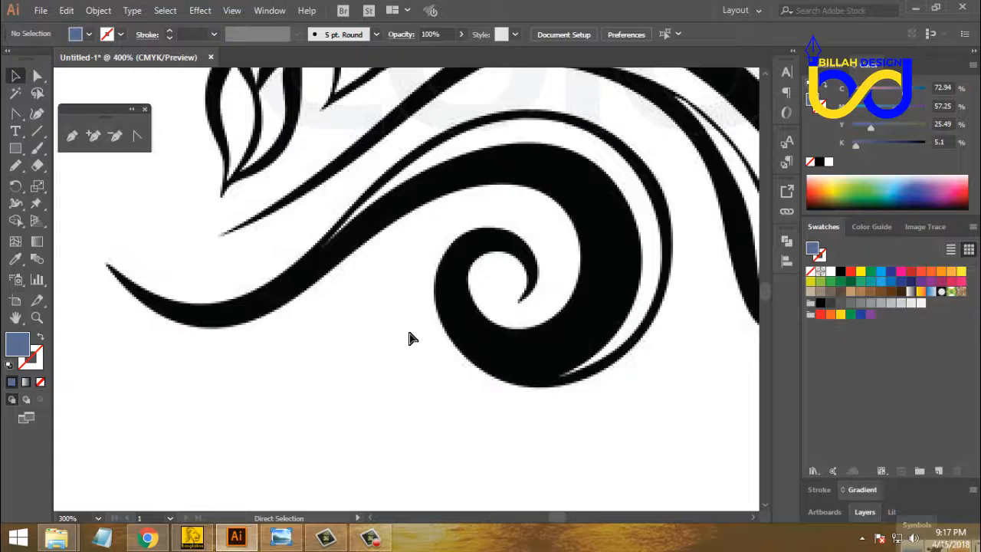
pyautogui.hotkey('ctrl', '+')
pyautogui.hotkey('ctrl', '+')
pyautogui.hotkey('ctrl', '+')
pyautogui.moveTo(291, 273); pyautogui.dragTo(438, 276)
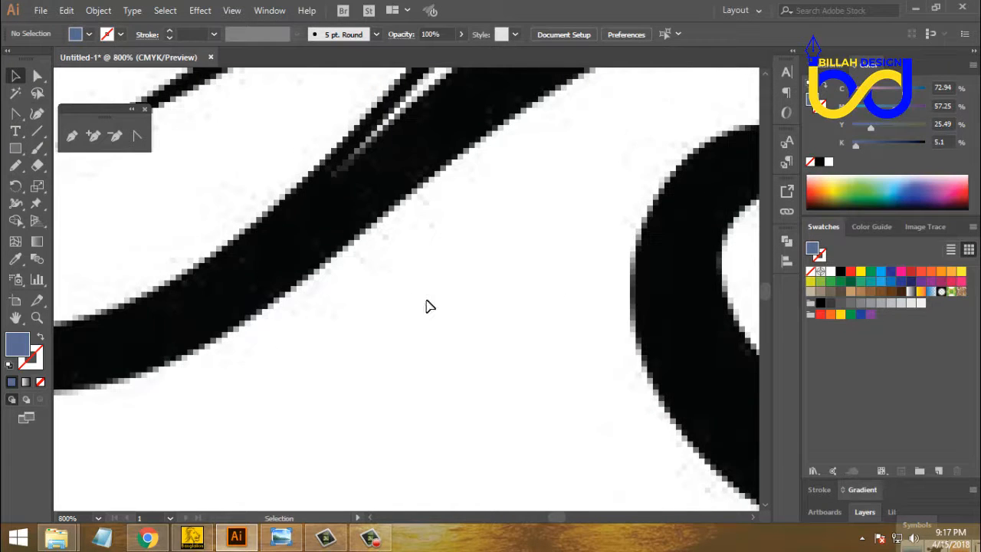
pyautogui.hotkey('ctrl', '-')
pyautogui.hotkey('ctrl', '-')
pyautogui.hotkey('ctrl', '-')
pyautogui.hotkey('ctrl', '-')
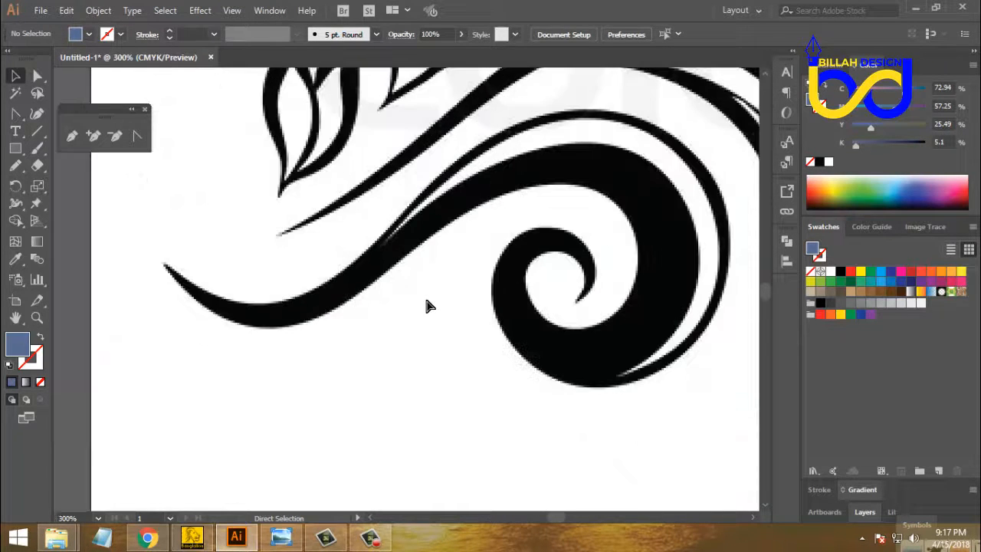
pyautogui.moveTo(478, 301); pyautogui.dragTo(440, 335)
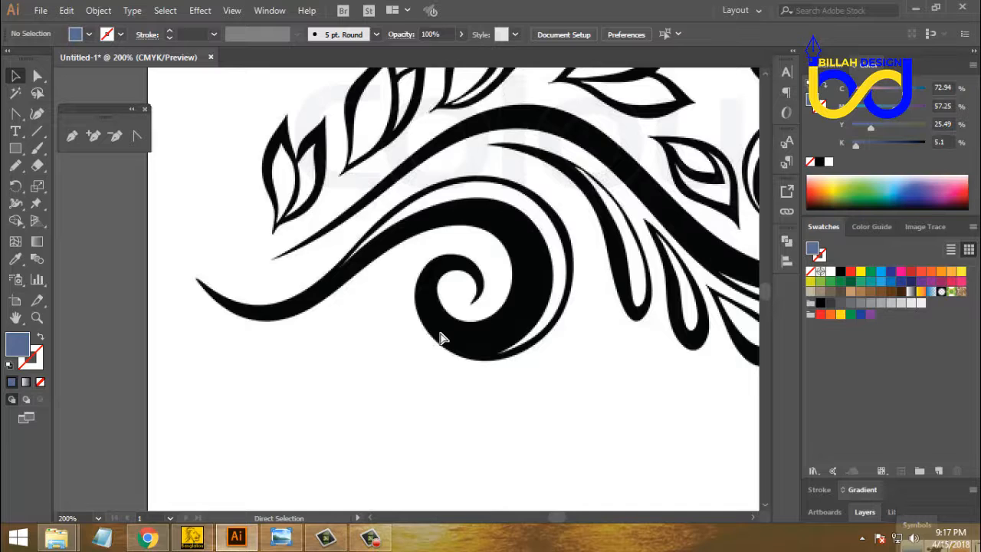
pyautogui.hotkey('ctrl', '-')
pyautogui.hotkey('ctrl', '+')
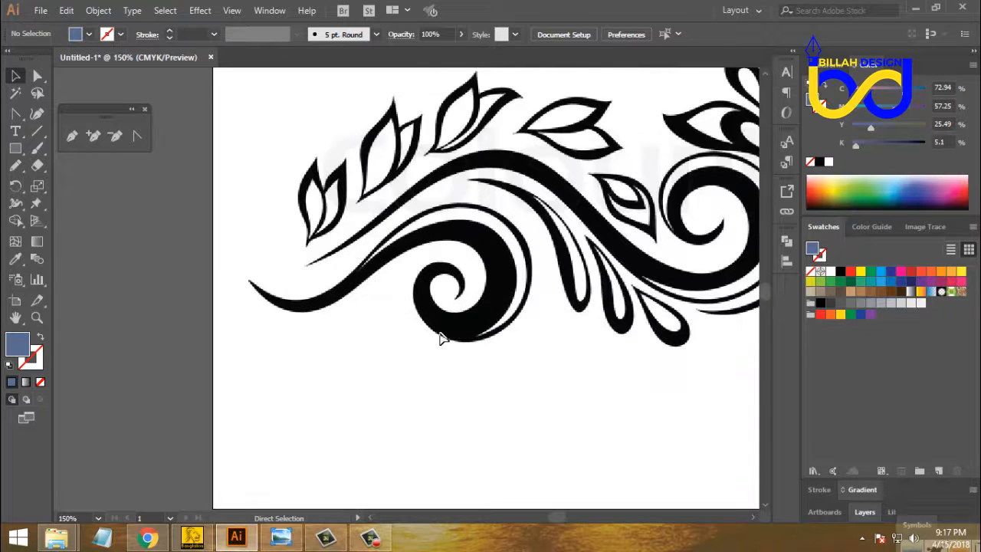
pyautogui.moveTo(508, 349); pyautogui.dragTo(499, 328)
pyautogui.moveTo(412, 315); pyautogui.dragTo(506, 347)
pyautogui.hotkey('ctrl', '=')
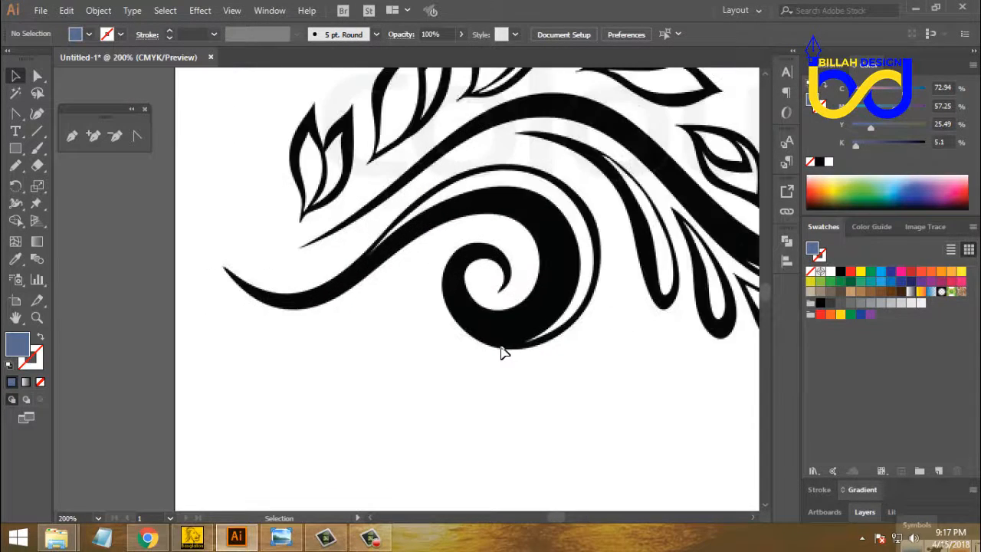
pyautogui.moveTo(484, 275); pyautogui.dragTo(437, 287)
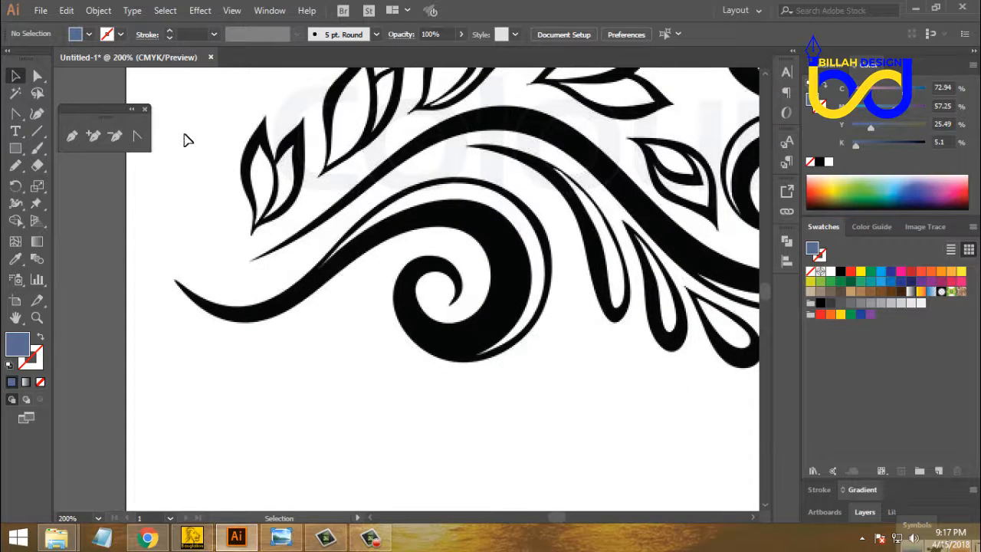
# Swap fill and stroke so there is no fill, and set the stroke to light green (C 42.75, M 12.55, Y 100, K 0).
pyautogui.click(40, 339)
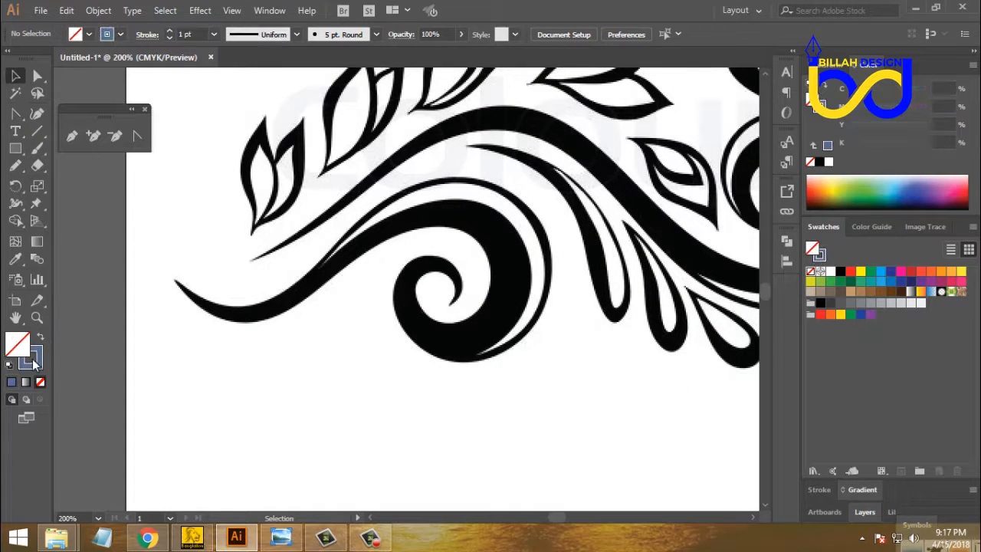
pyautogui.click(40, 359)
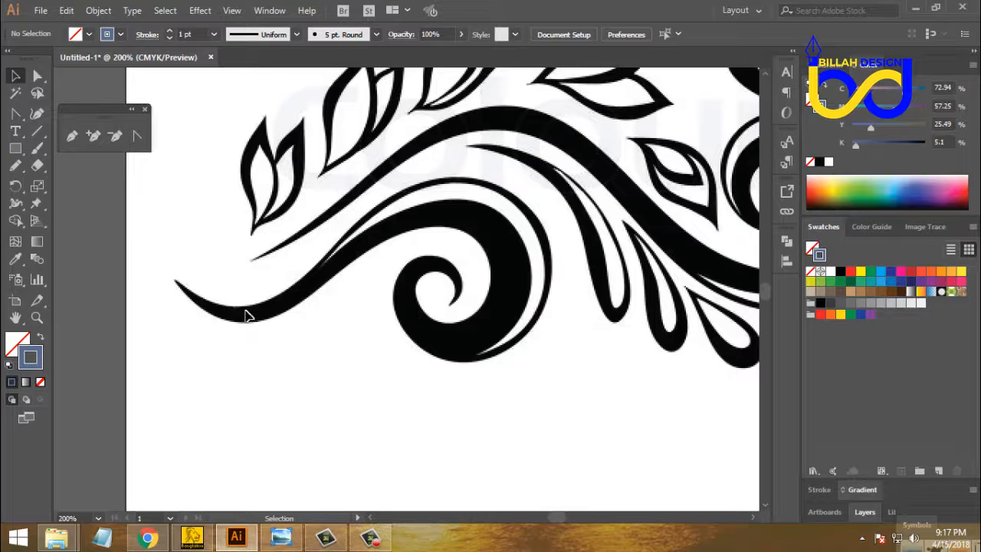
pyautogui.click(839, 193)
pyautogui.click(841, 192)
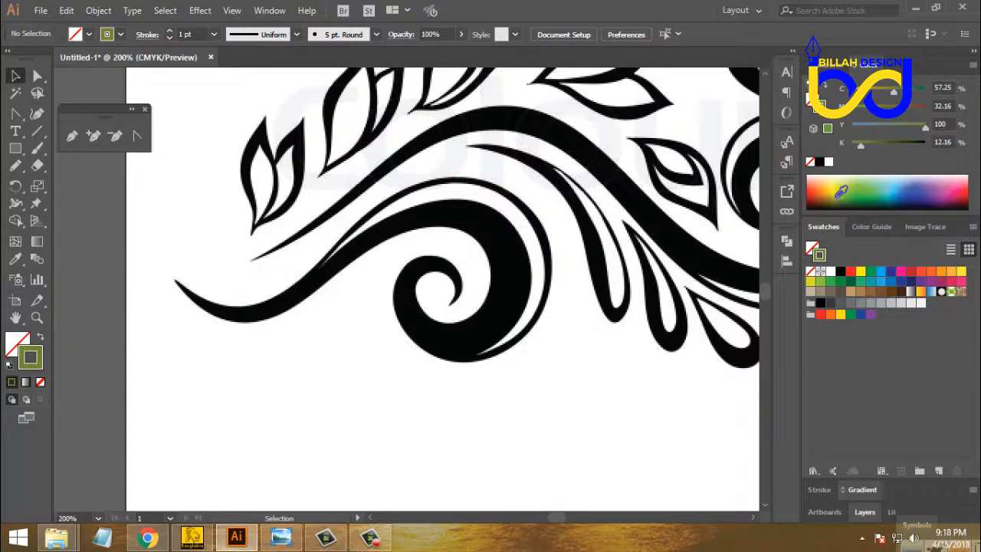
pyautogui.click(840, 193)
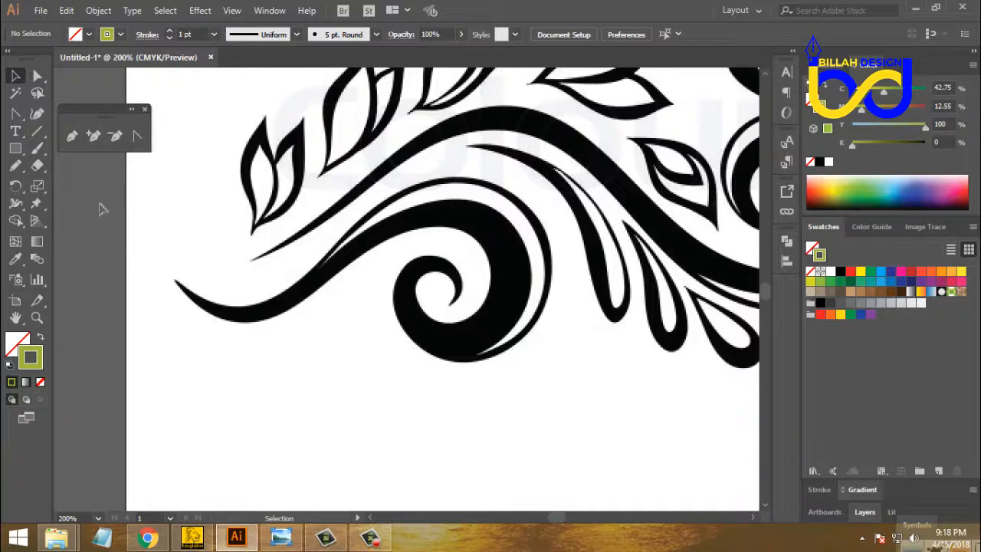
# Start a Pen path at the scroll stem's left tip, about X 34, Y 388 pt, with split direction handles following the tip's two edges.
pyautogui.click(75, 139)
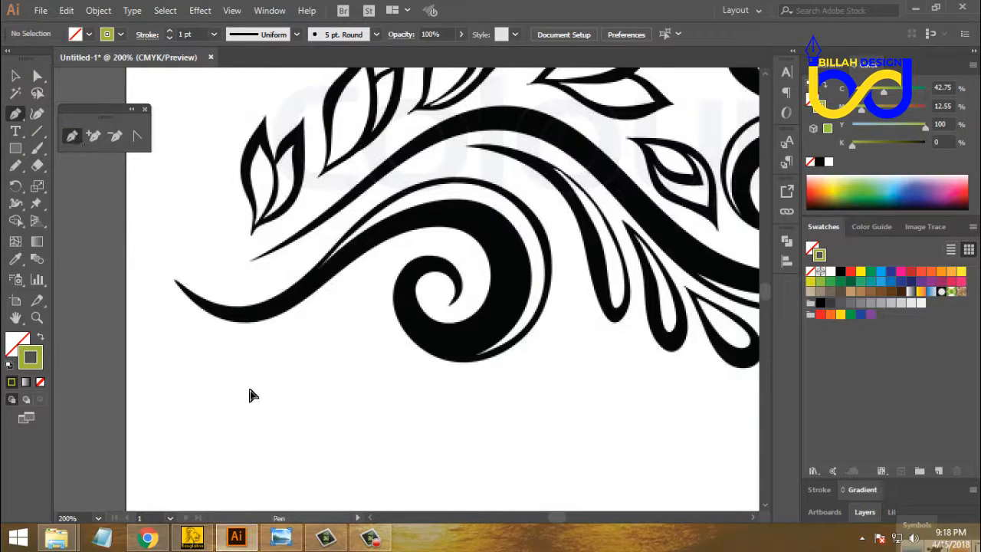
pyautogui.hotkey('ctrl', '=')
pyautogui.moveTo(139, 323); pyautogui.dragTo(229, 324)
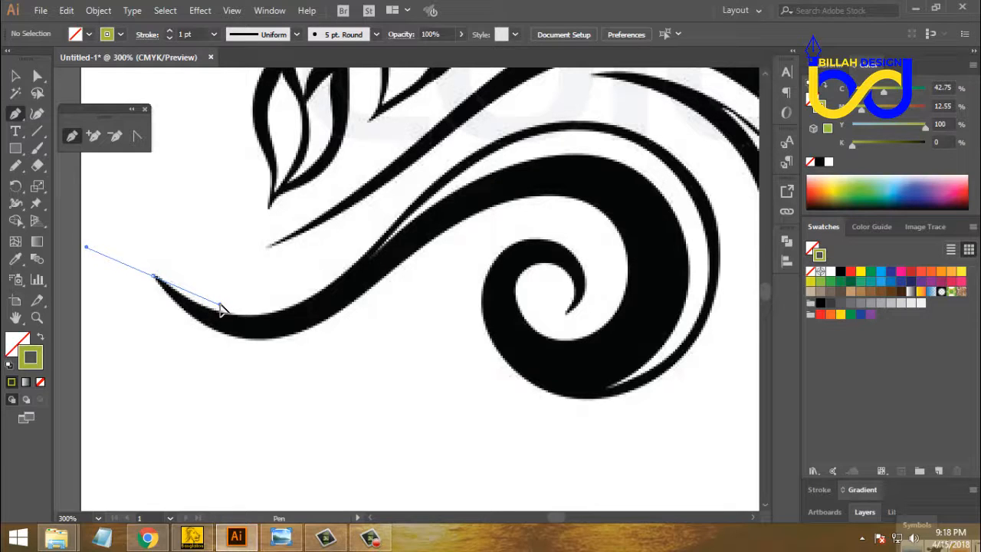
pyautogui.press('space')
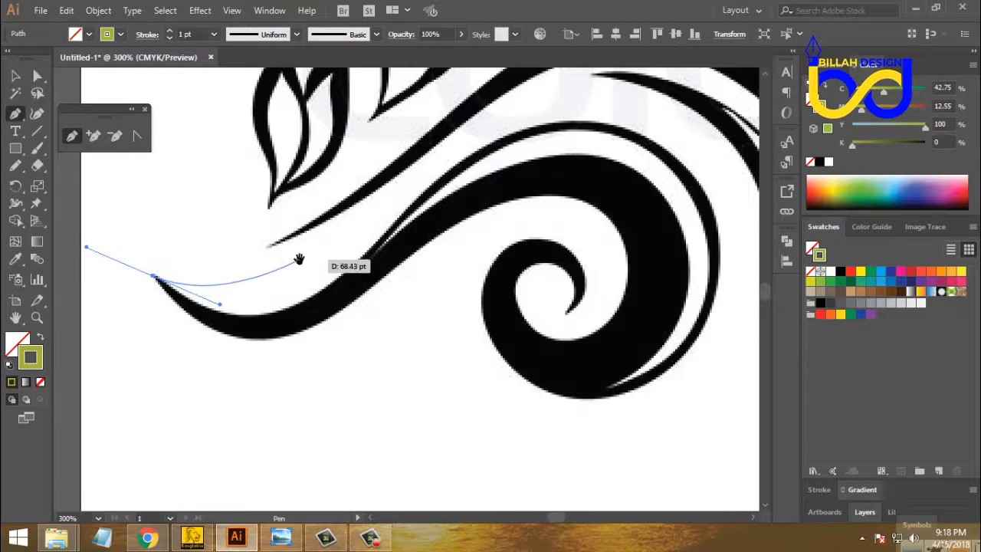
pyautogui.moveTo(309, 259); pyautogui.dragTo(340, 259)
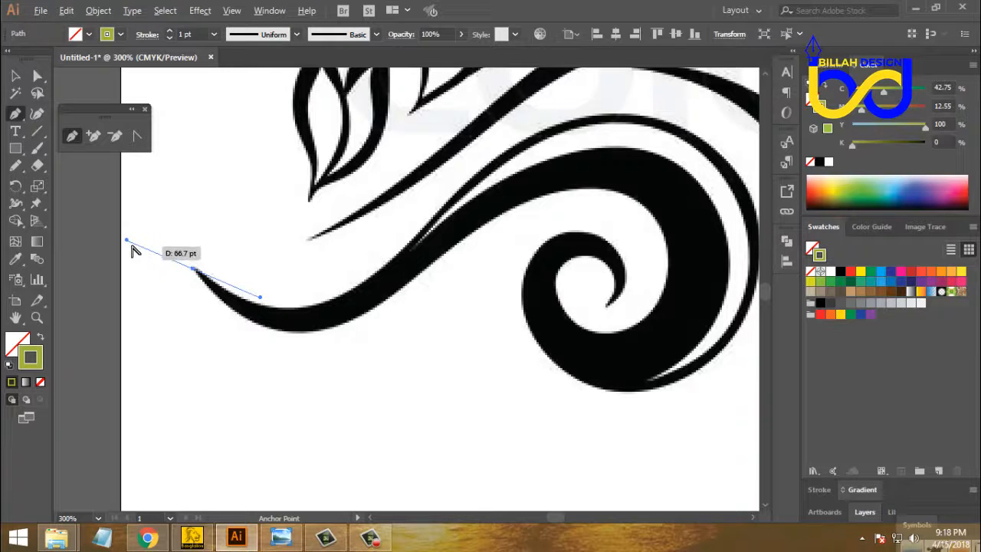
pyautogui.moveTo(128, 240); pyautogui.dragTo(168, 271)
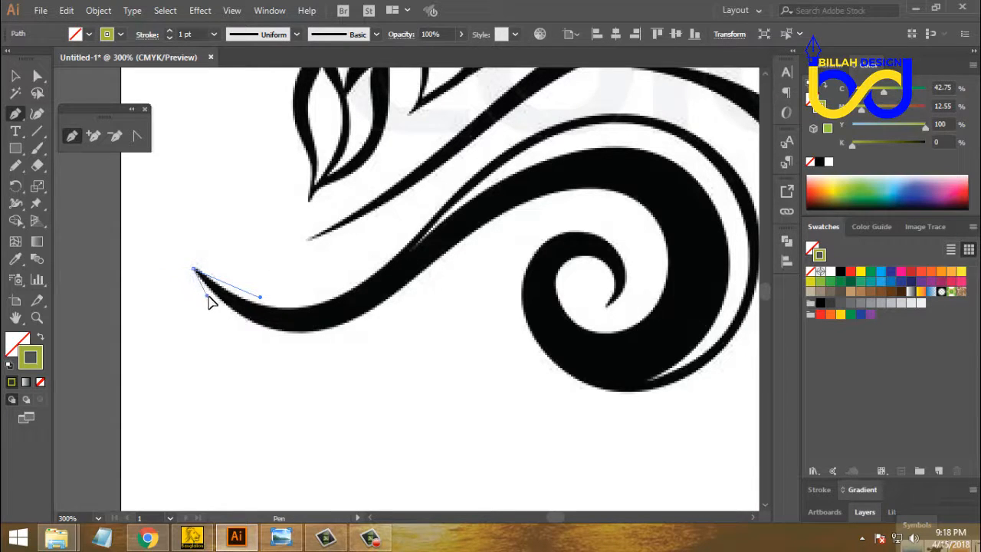
pyautogui.moveTo(213, 299); pyautogui.dragTo(213, 298)
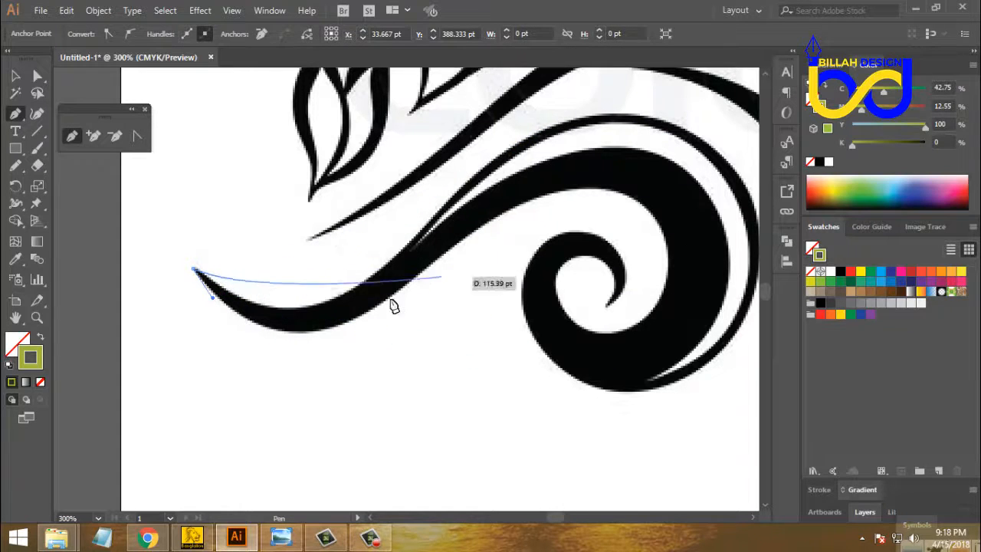
pyautogui.moveTo(198, 296)
pyautogui.mouseDown()
pyautogui.moveTo(201, 279)
pyautogui.moveTo(247, 318)
pyautogui.moveTo(198, 277)
pyautogui.mouseUp()
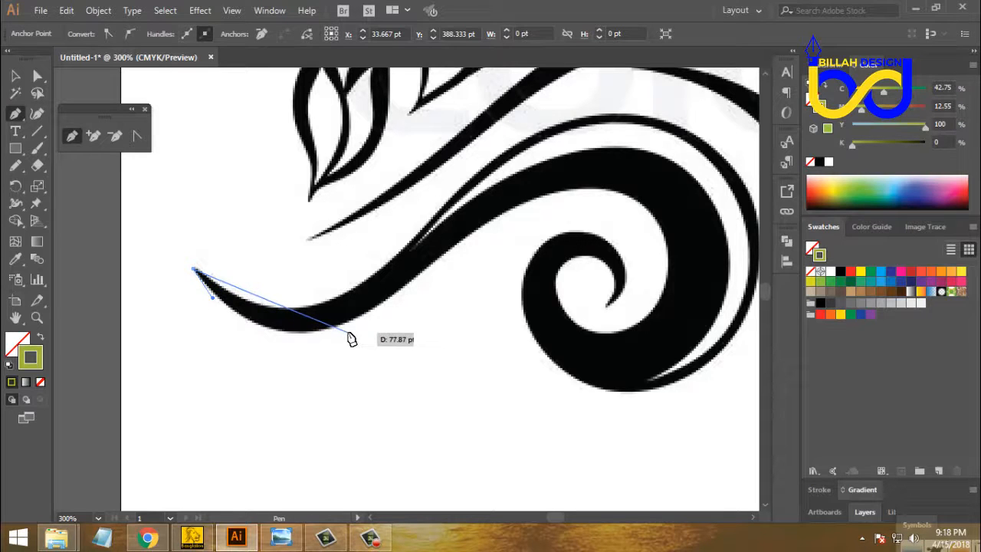
# Add a smooth anchor point with horizontal handles at the crest of the scroll's thin outer line, about X 231, Y 316 pt.
pyautogui.press('space')
pyautogui.moveTo(363, 307); pyautogui.dragTo(358, 341)
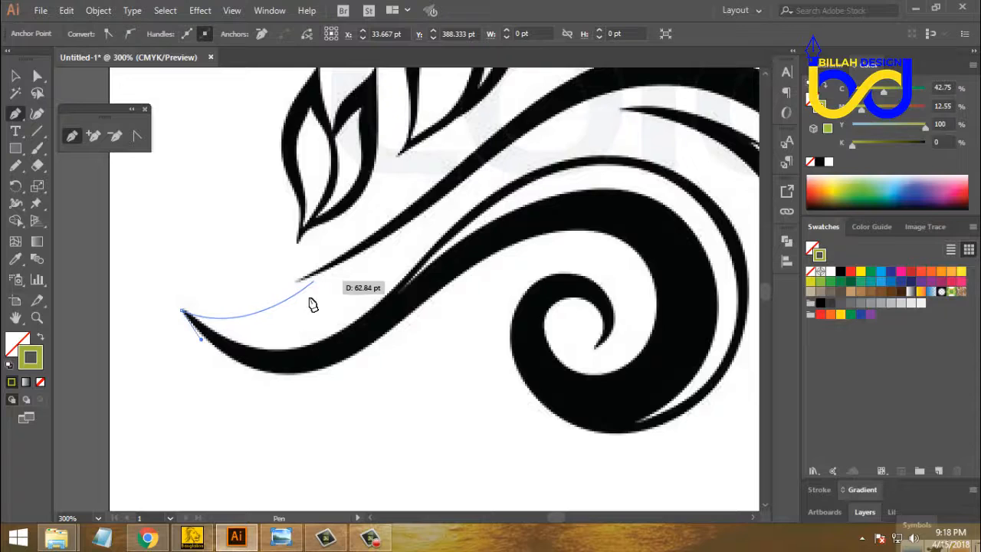
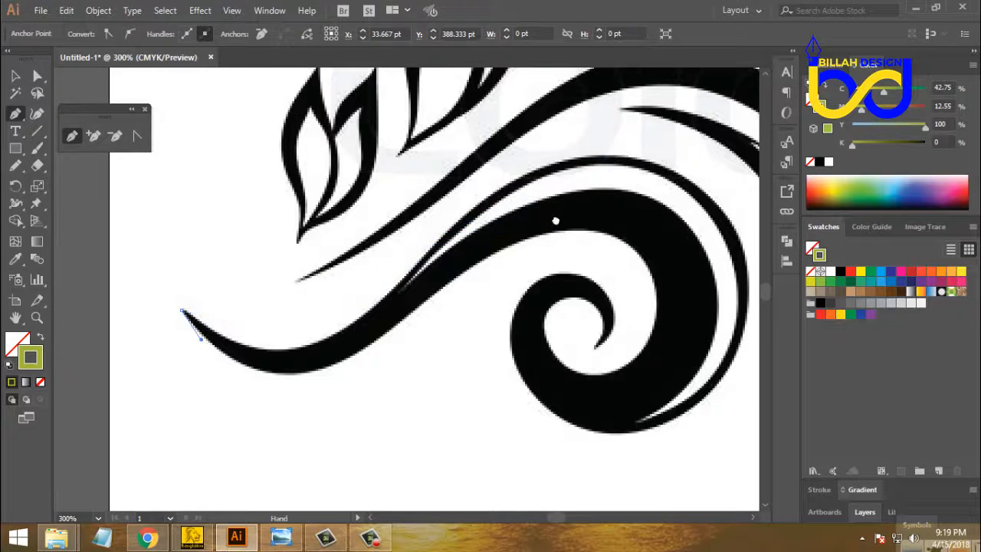
pyautogui.moveTo(557, 220); pyautogui.dragTo(455, 234)
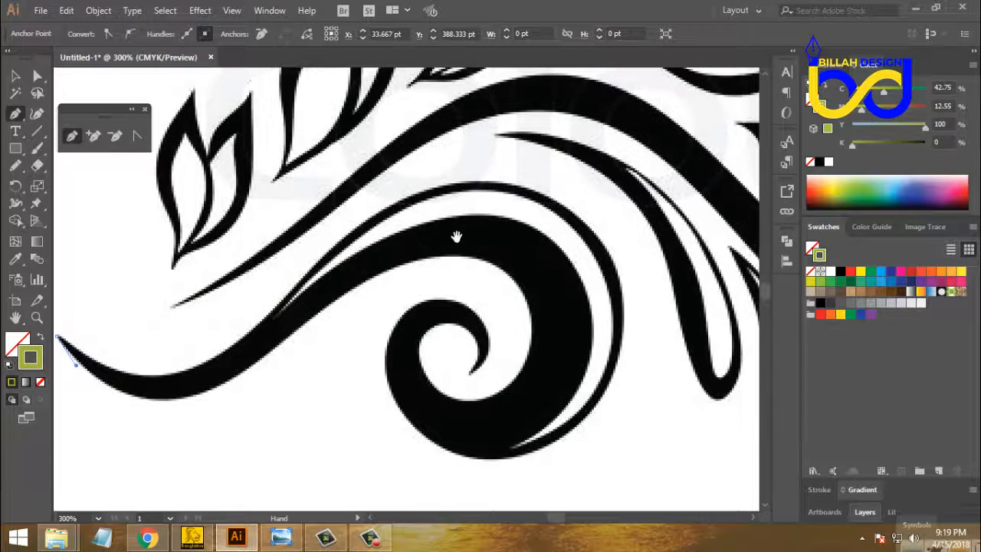
pyautogui.click(483, 185)
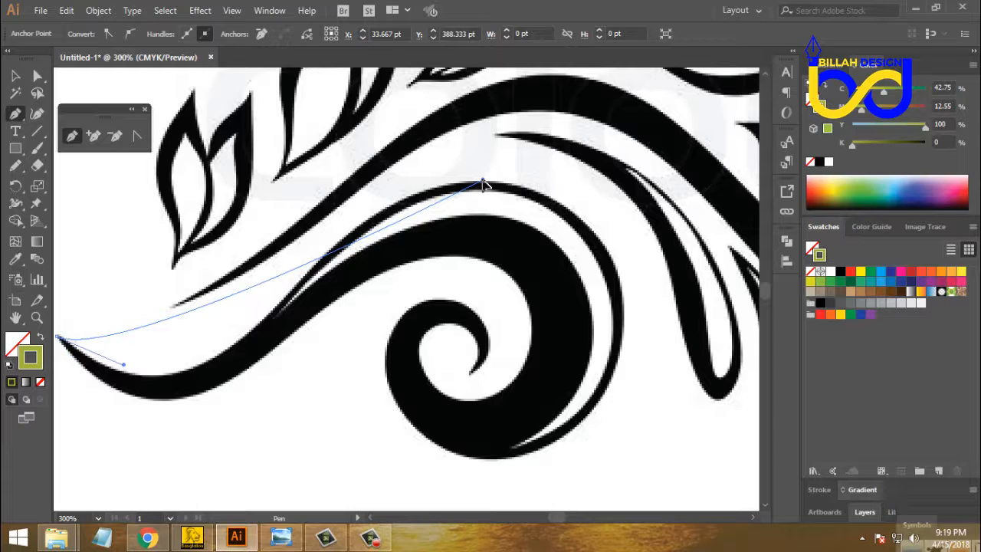
pyautogui.moveTo(483, 185); pyautogui.dragTo(603, 193)
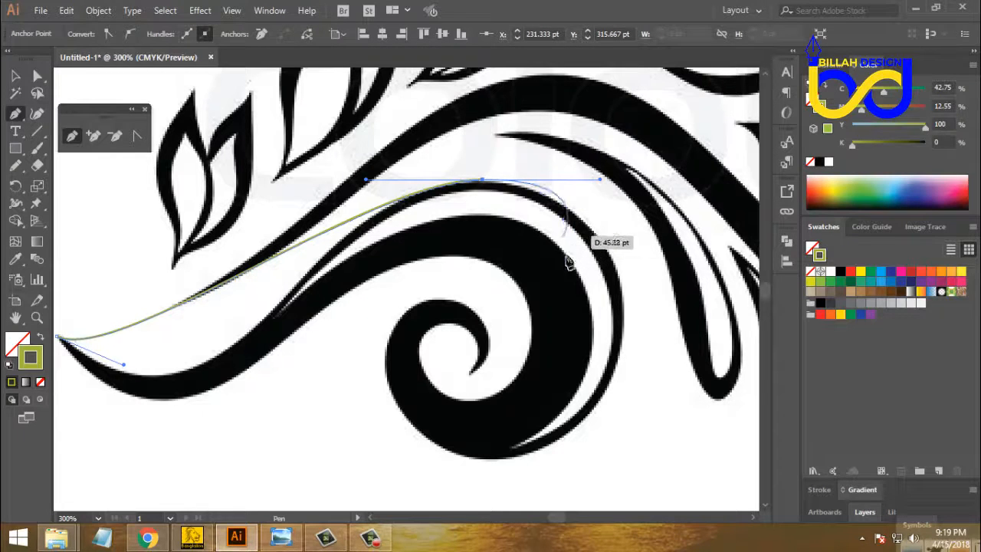
# Add a smooth anchor point with vertical handles on the right edge of the scroll's outer line, about X 297, Y 380 pt.
pyautogui.moveTo(563, 302); pyautogui.dragTo(484, 213)
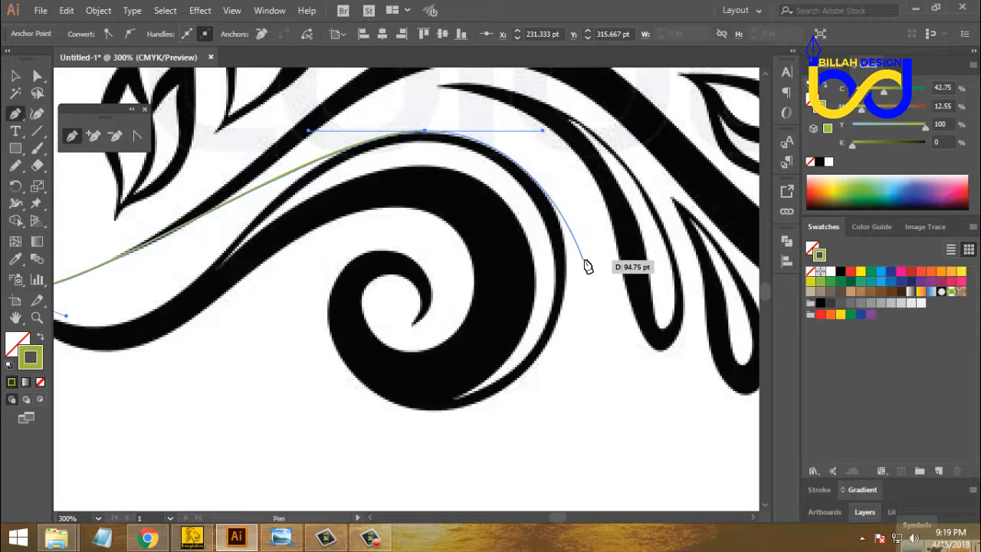
pyautogui.scroll(2, 585, 265)
pyautogui.moveTo(587, 386); pyautogui.dragTo(486, 279)
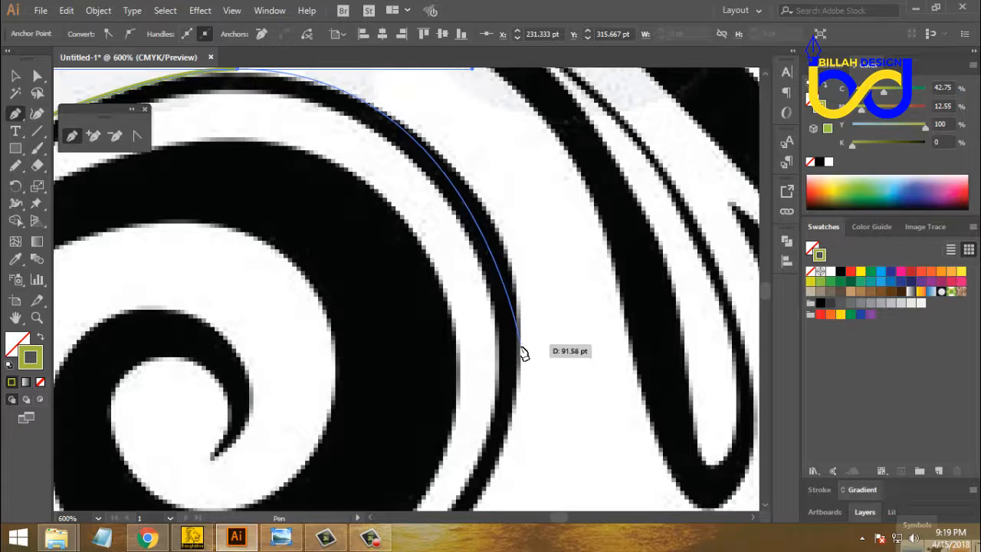
pyautogui.moveTo(521, 353)
pyautogui.mouseDown()
pyautogui.moveTo(526, 431)
pyautogui.moveTo(603, 212)
pyautogui.mouseUp()
pyautogui.moveTo(506, 376); pyautogui.dragTo(517, 307)
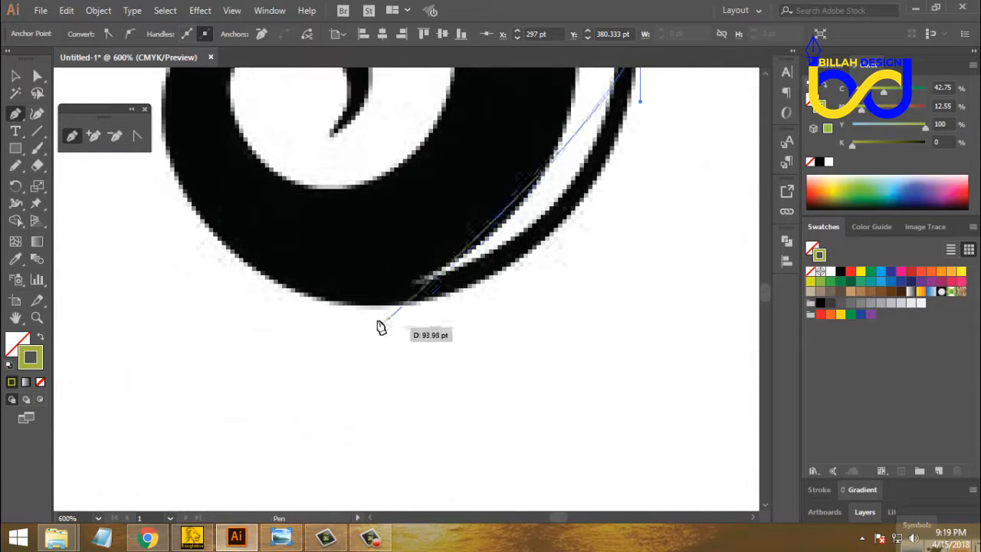
# Add a smooth anchor point with horizontal handles at the lowest point of the scroll's outer curve, about X 234, Y 446 pt.
pyautogui.moveTo(576, 262); pyautogui.dragTo(503, 344)
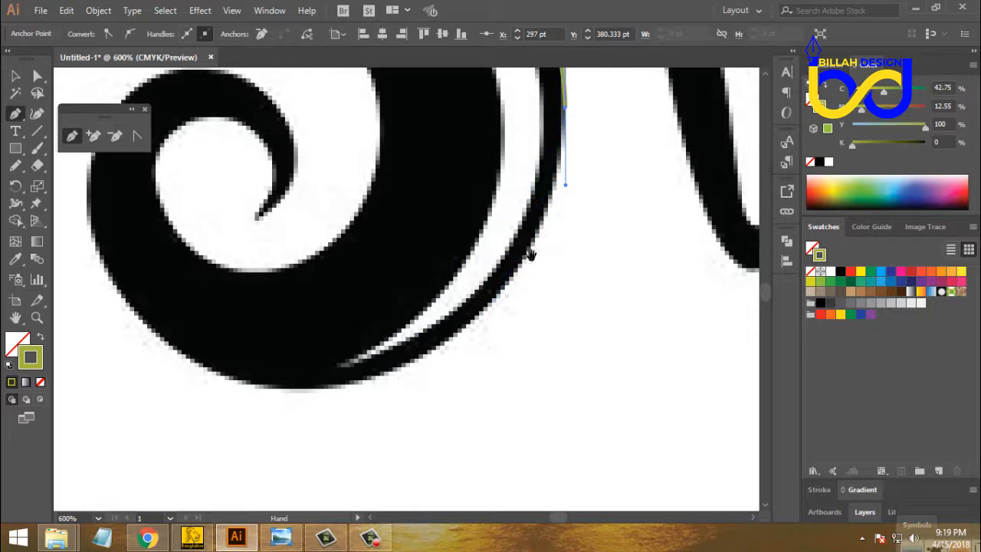
pyautogui.moveTo(350, 375); pyautogui.dragTo(452, 331)
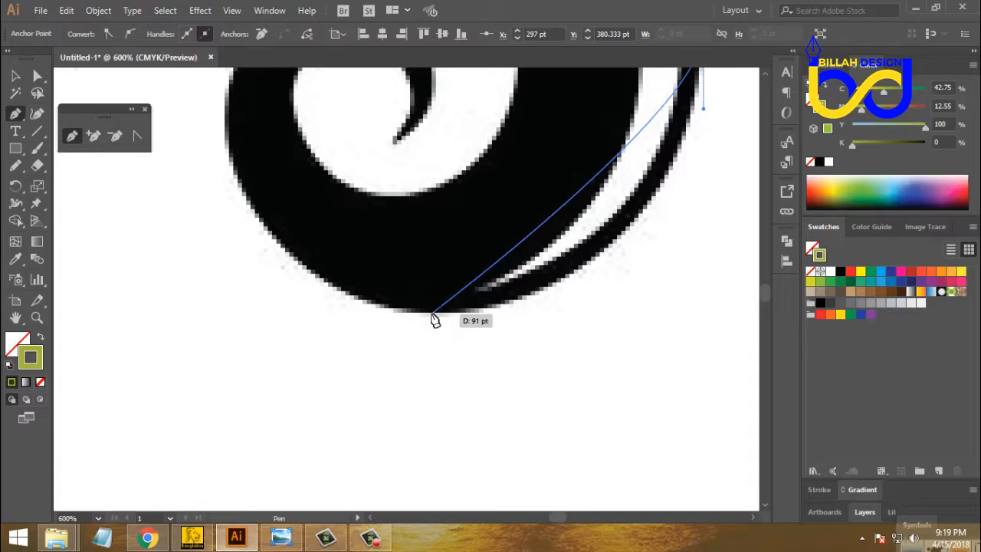
pyautogui.click(433, 313)
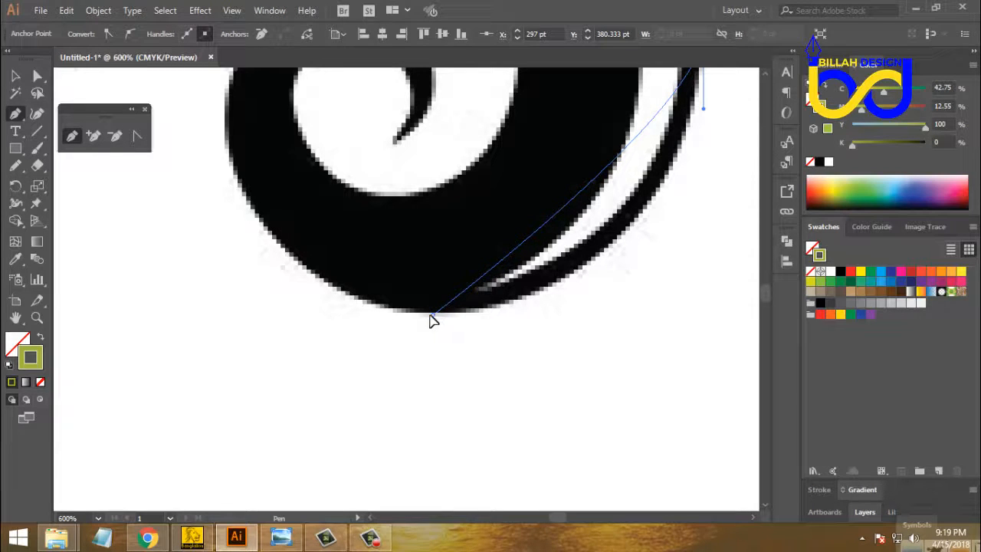
pyautogui.moveTo(433, 315); pyautogui.dragTo(289, 315)
# Continue the path with smooth anchor points at the spiral's left edge, about X 186, Y 400 pt, and the inner curl's crest, about X 212, Y 370 pt.
pyautogui.moveTo(269, 202)
pyautogui.mouseDown()
pyautogui.moveTo(309, 291)
pyautogui.moveTo(301, 308)
pyautogui.mouseUp()
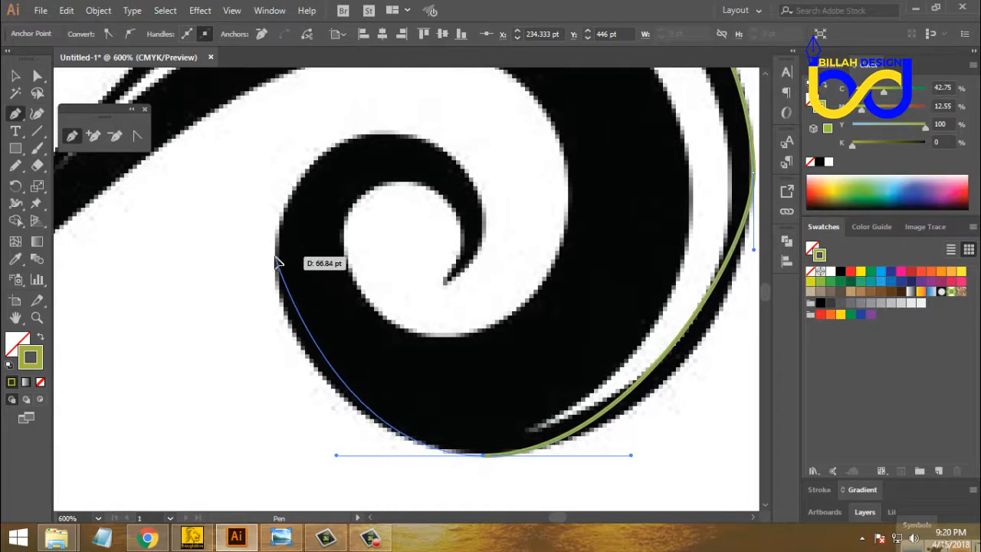
pyautogui.moveTo(275, 256); pyautogui.dragTo(289, 181)
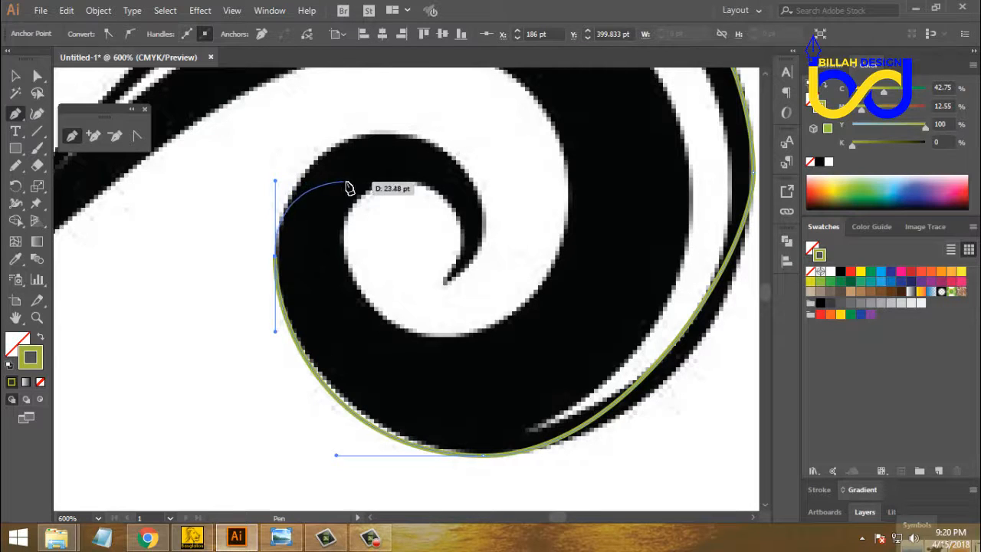
pyautogui.press('space')
pyautogui.moveTo(373, 158); pyautogui.dragTo(372, 223)
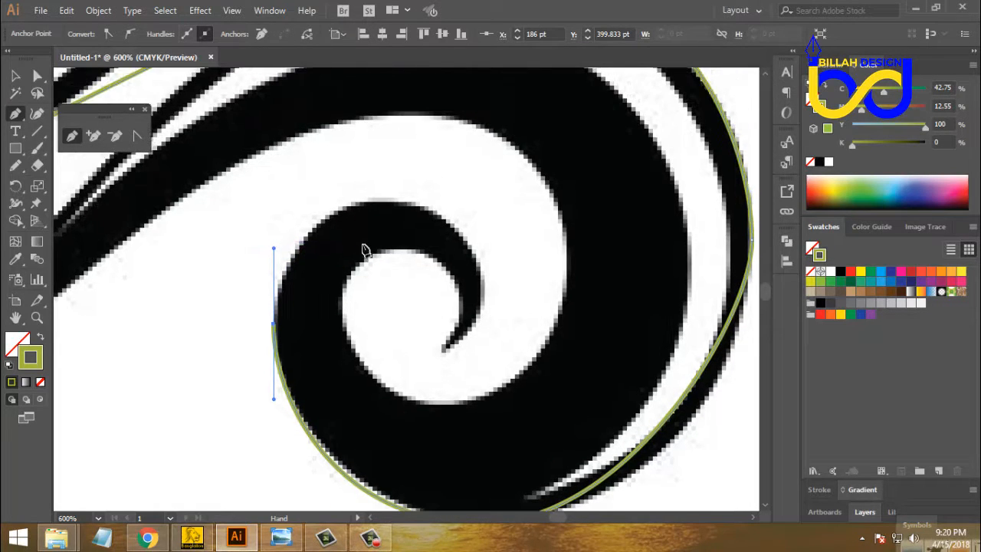
pyautogui.click(387, 201)
pyautogui.moveTo(398, 201); pyautogui.dragTo(447, 197)
# Carry the path around the curl's pointed inner tip and add an anchor at the top of its inner edge, about X 215, Y 382 pt.
pyautogui.moveTo(495, 331); pyautogui.dragTo(493, 292)
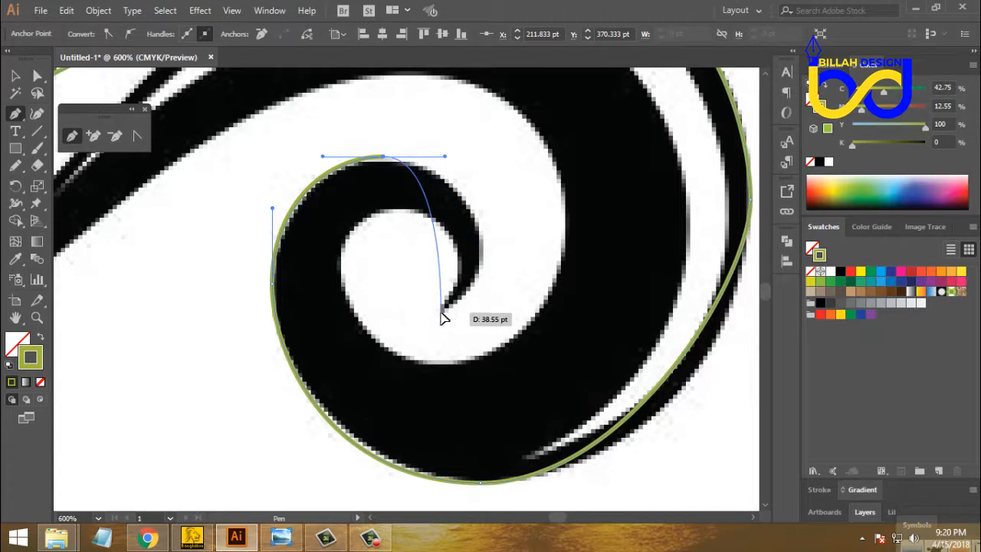
pyautogui.moveTo(442, 310); pyautogui.dragTo(345, 388)
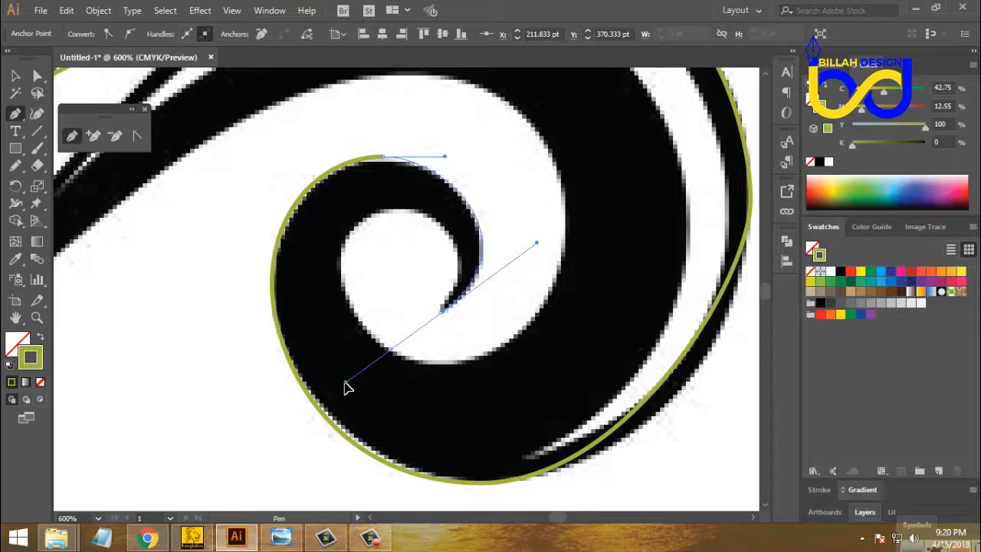
pyautogui.click(392, 209)
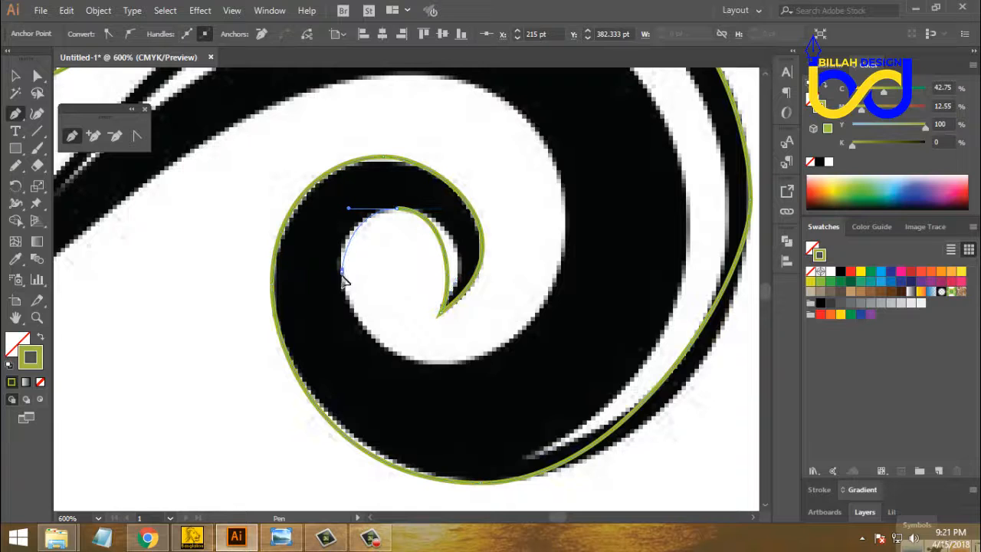
# Trace the spiral's inner edge with smooth anchors at about X 202, Y 397 pt, X 225, Y 418 pt and X 254, Y 385 pt.
pyautogui.moveTo(345, 294); pyautogui.dragTo(346, 296)
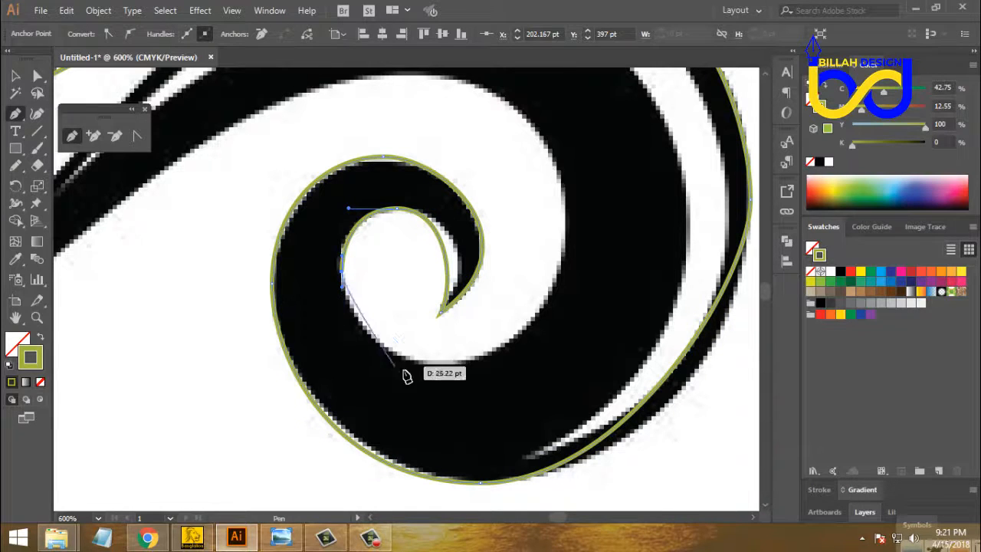
pyautogui.moveTo(442, 361); pyautogui.dragTo(513, 361)
pyautogui.moveTo(545, 285); pyautogui.dragTo(522, 356)
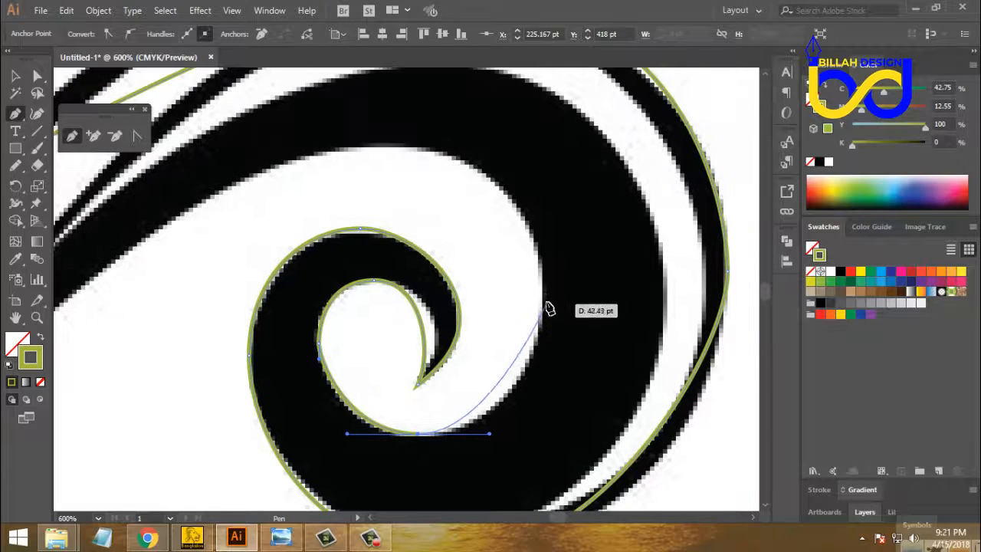
pyautogui.moveTo(542, 292); pyautogui.dragTo(542, 222)
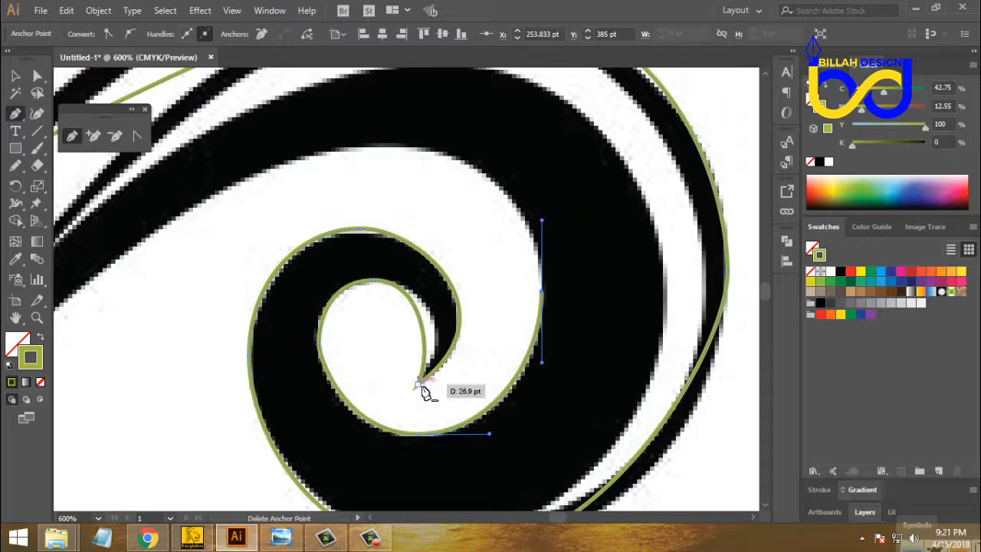
# Add smooth anchors at the crest of the stem's lower edge, about X 217, Y 351 pt, and the stem's lowest point, about X 82, Y 419 pt.
pyautogui.moveTo(461, 219); pyautogui.dragTo(503, 250)
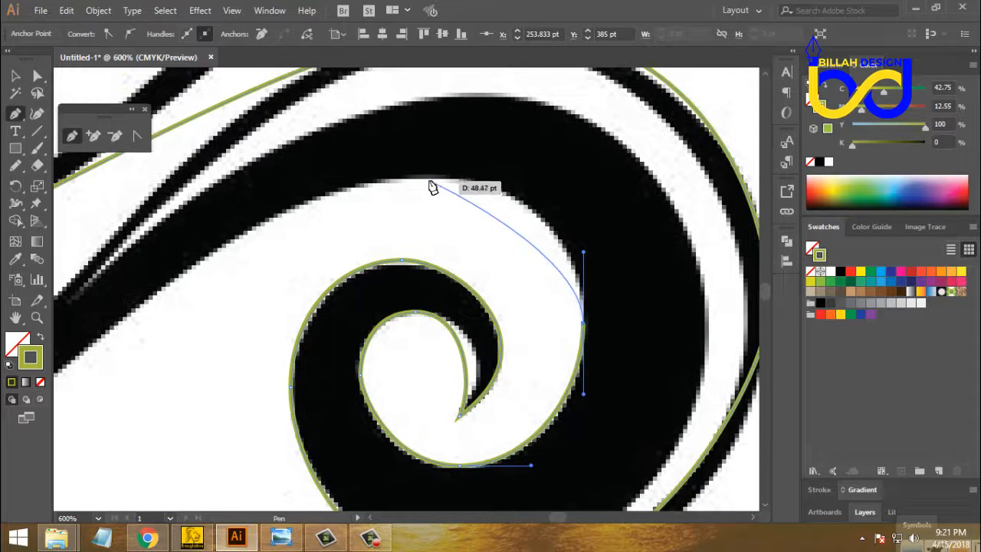
pyautogui.moveTo(426, 178); pyautogui.dragTo(322, 198)
pyautogui.hscroll(-10, 424, 299)
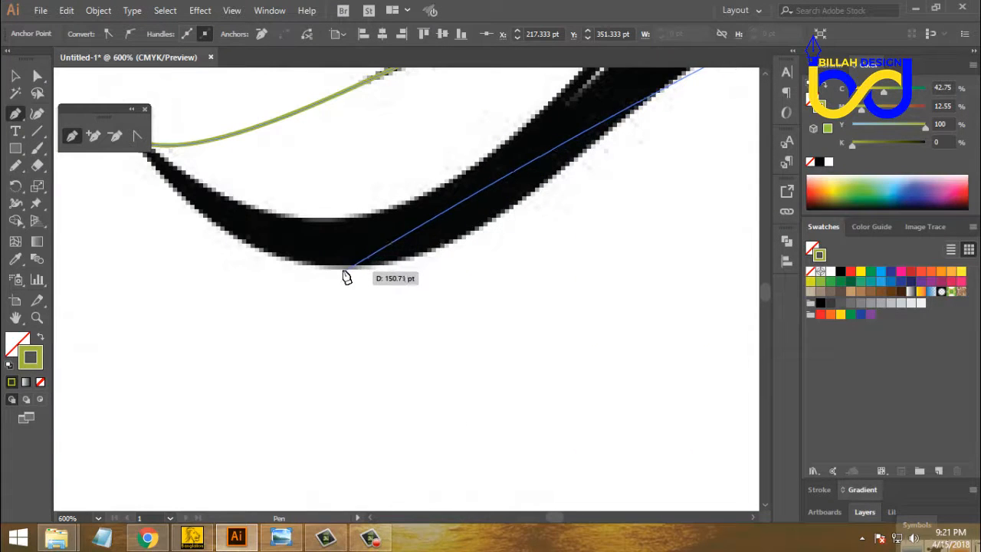
pyautogui.moveTo(345, 270); pyautogui.dragTo(214, 275)
# Close the path at the stem's left starting tip, curving the last segment along the stem's lower edge.
pyautogui.moveTo(221, 241); pyautogui.dragTo(329, 350)
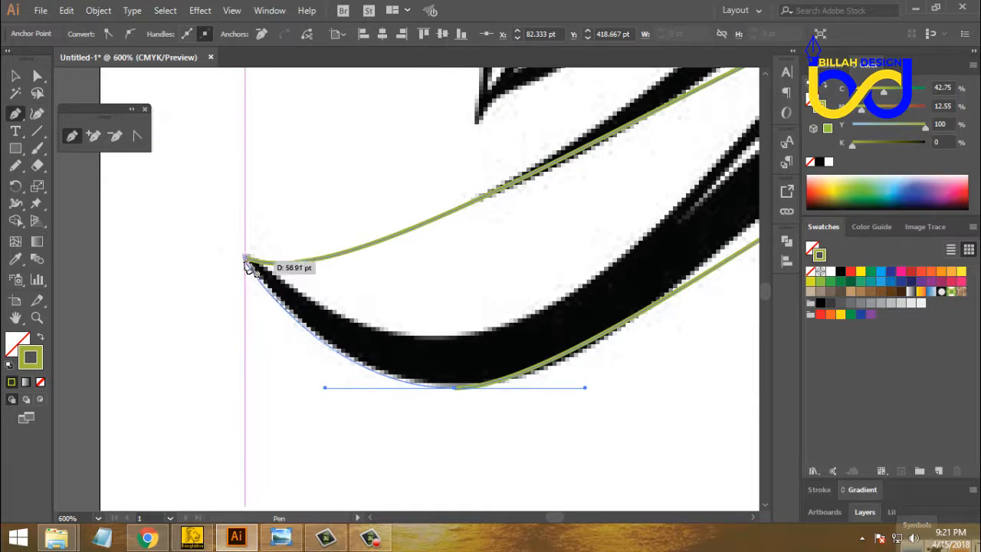
pyautogui.moveTo(246, 259); pyautogui.dragTo(226, 217)
pyautogui.moveTo(226, 220); pyautogui.dragTo(234, 234)
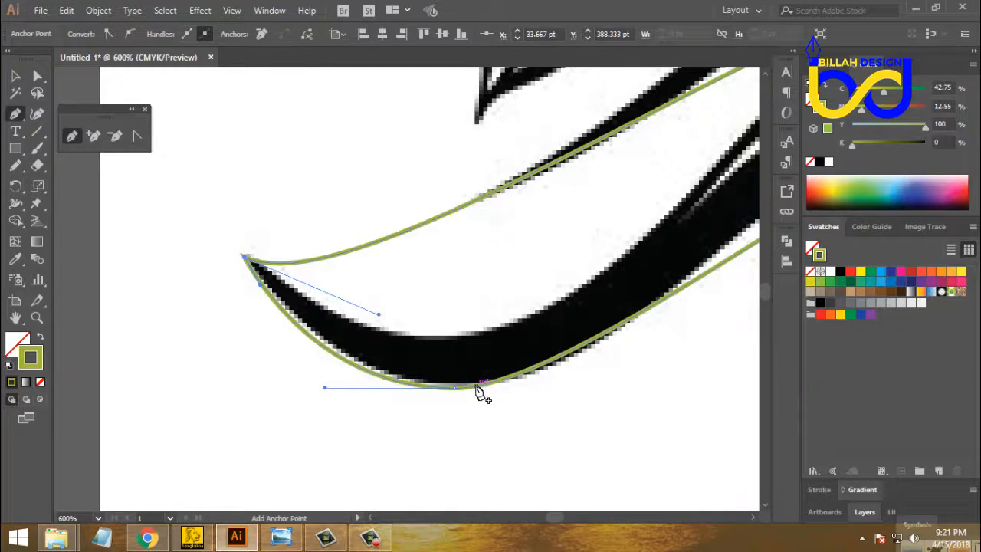
# With Direct Selection, extend the left tip's handle down and right so the path dips along the stem's upper edge.
pyautogui.hotkey('ctrl', '-')
pyautogui.hotkey('ctrl', '-')
pyautogui.hotkey('ctrl', '-')
pyautogui.moveTo(683, 302); pyautogui.dragTo(519, 288)
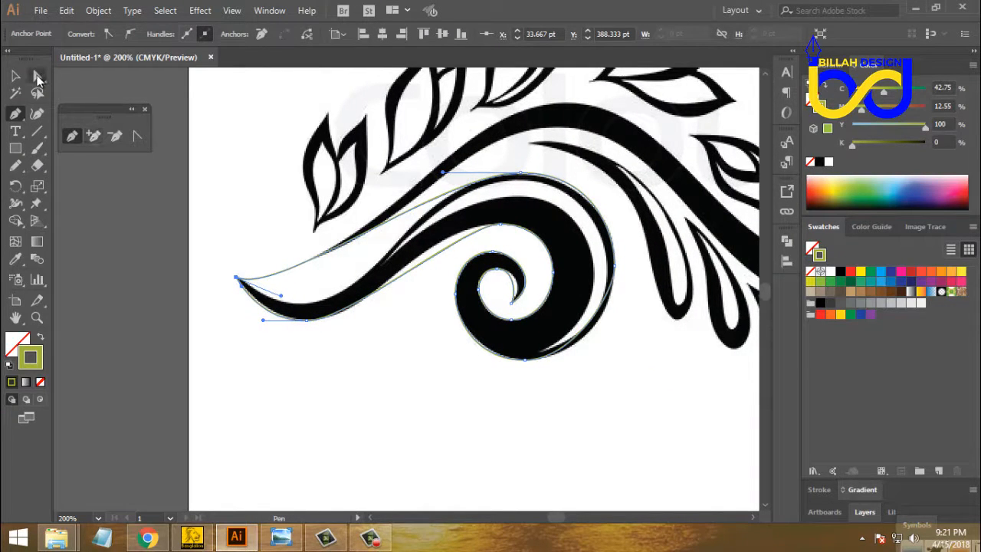
pyautogui.click(37, 77)
pyautogui.click(404, 377)
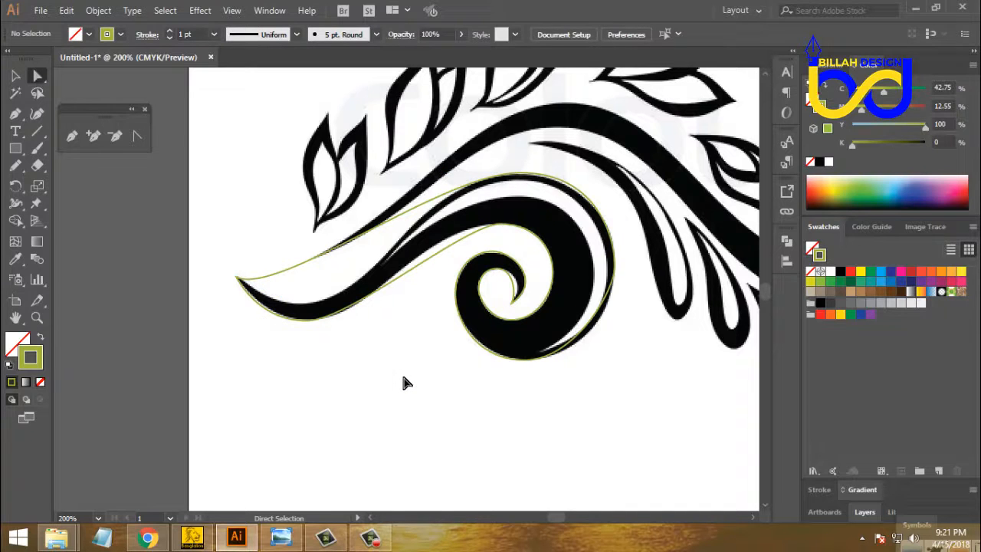
pyautogui.click(323, 263)
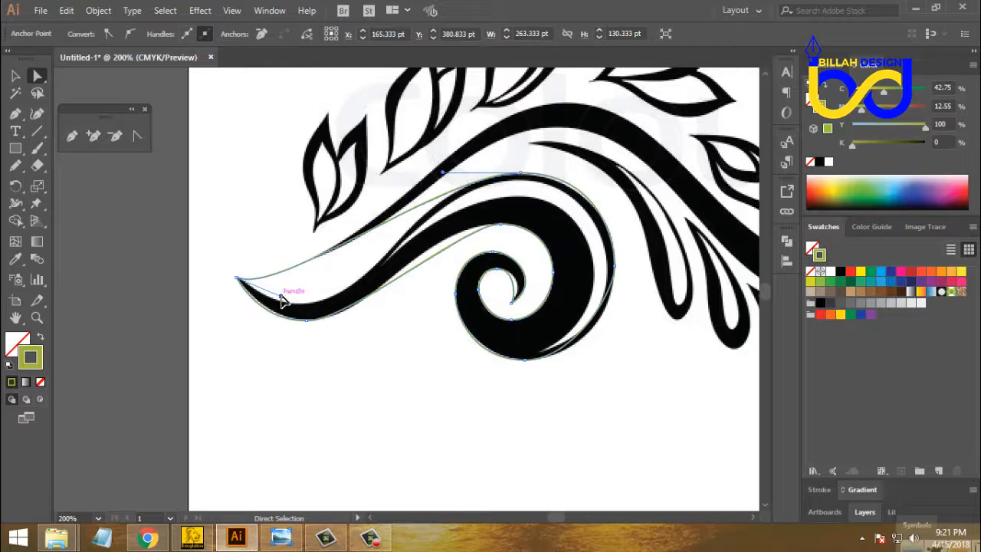
pyautogui.moveTo(282, 300); pyautogui.dragTo(342, 375)
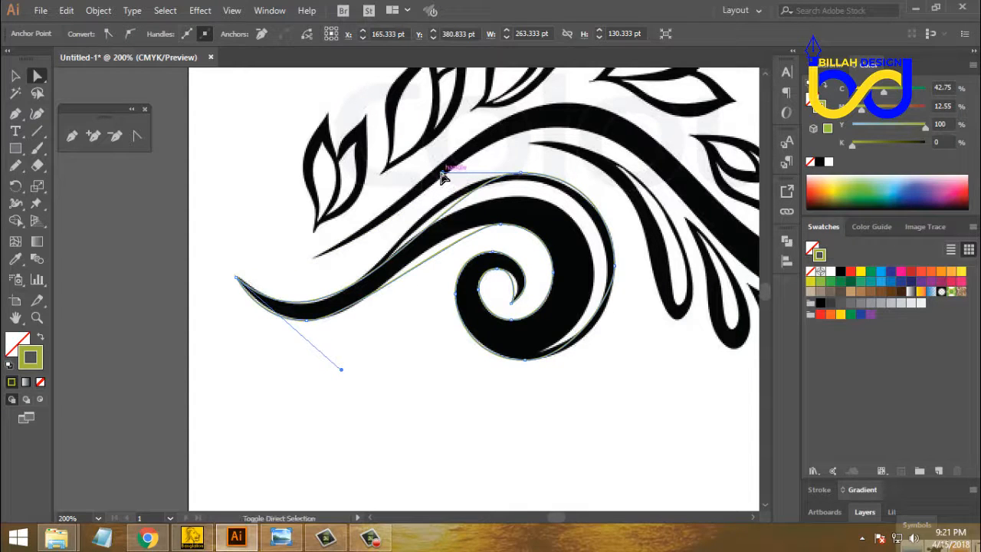
# Lengthen the outer crest's left handle horizontally and fine-tune the left tip's handle to fit the stem's upper edge, then deselect the path.
pyautogui.moveTo(445, 176); pyautogui.dragTo(400, 183)
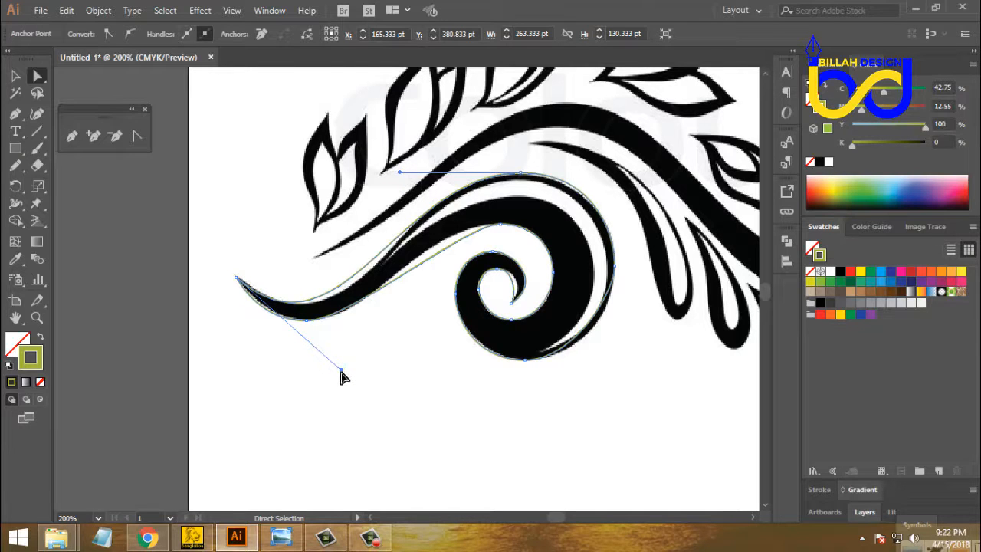
pyautogui.moveTo(339, 370); pyautogui.dragTo(355, 372)
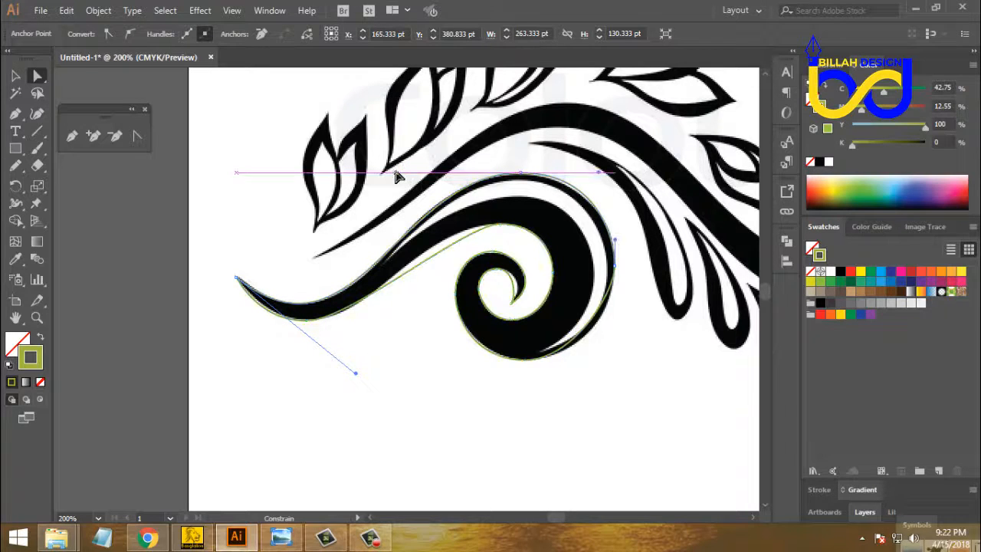
pyautogui.click(428, 374)
pyautogui.click(335, 299)
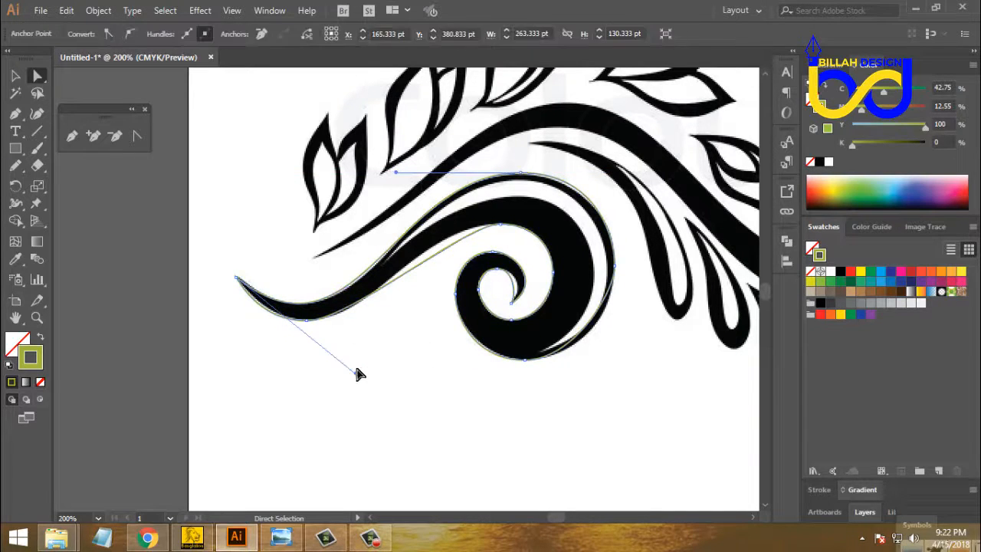
pyautogui.click(430, 404)
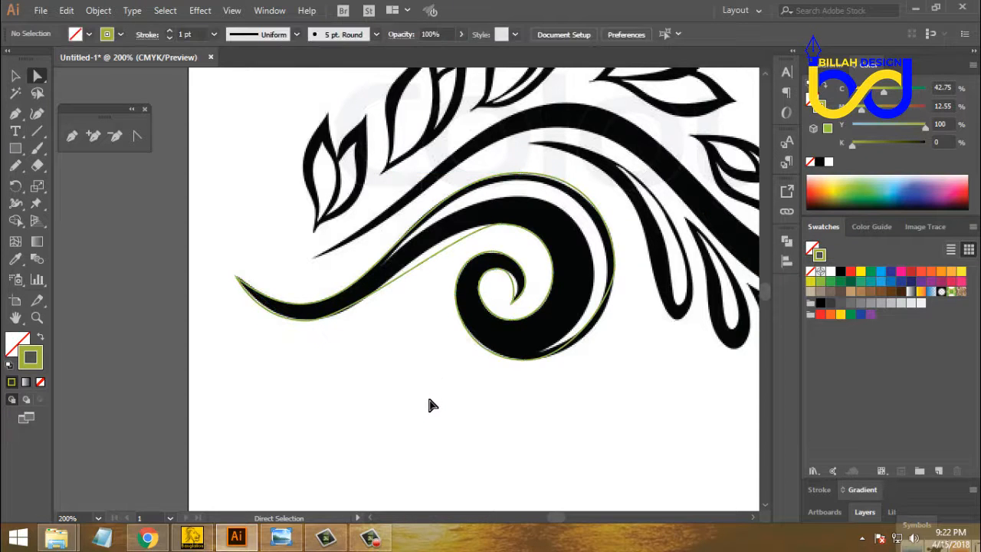
# Try nudging the outer line's crest anchor down 1 pt to meet the black edge, and move it back.
pyautogui.moveTo(408, 379); pyautogui.dragTo(421, 390)
pyautogui.hotkey('ctrl', '+')
pyautogui.hotkey('ctrl', '+')
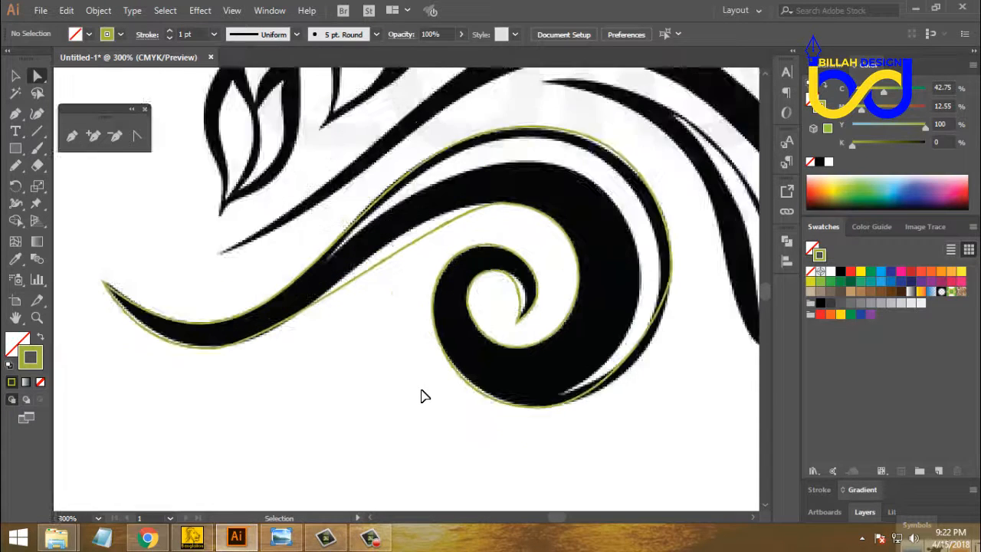
pyautogui.moveTo(417, 303); pyautogui.dragTo(412, 355)
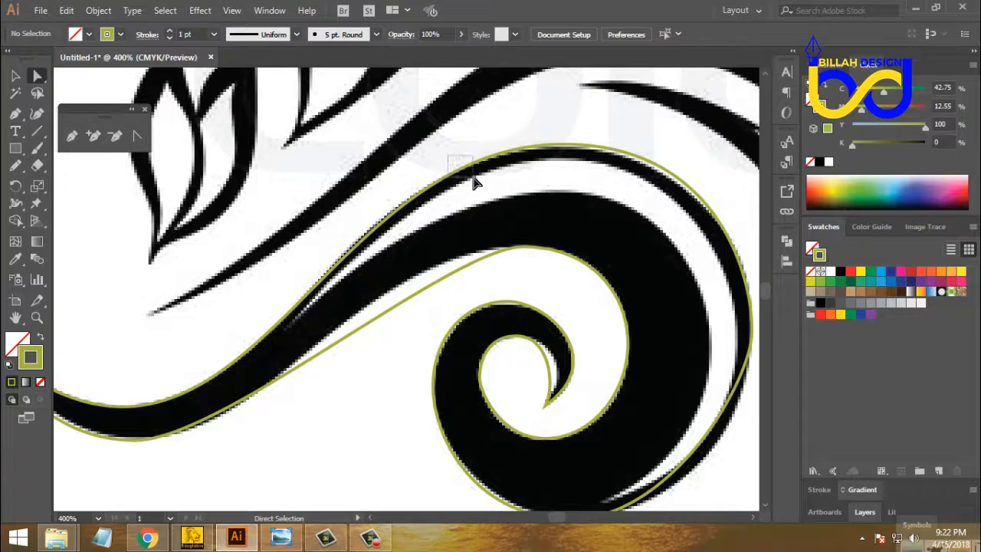
pyautogui.click(447, 181)
pyautogui.moveTo(315, 145); pyautogui.dragTo(307, 144)
pyautogui.moveTo(605, 350); pyautogui.dragTo(446, 355)
pyautogui.click(486, 223)
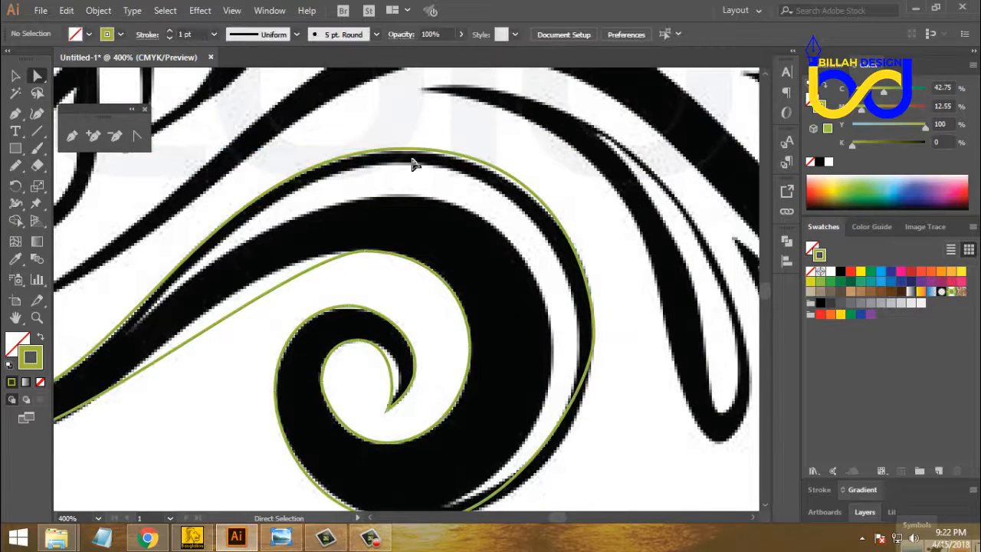
pyautogui.click(409, 153)
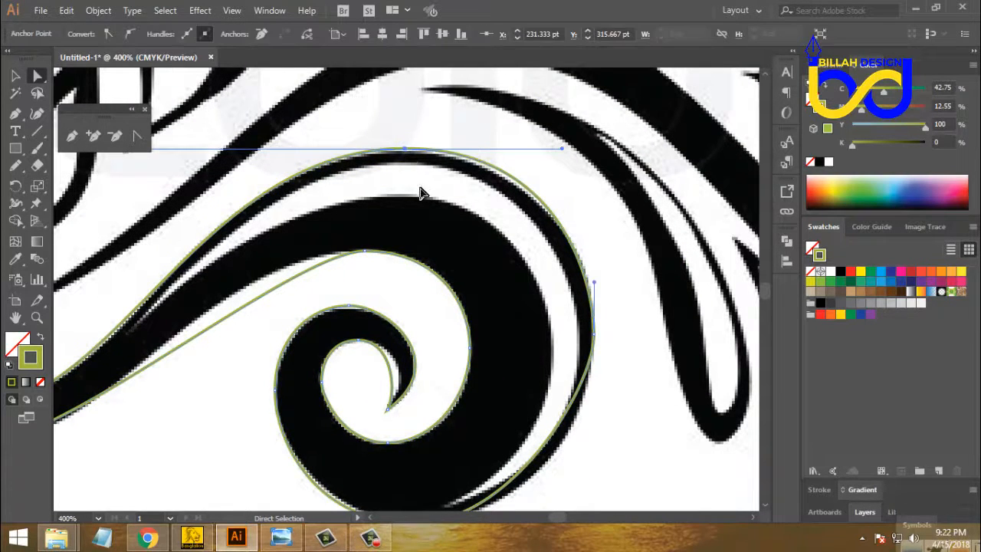
pyautogui.press('Down')
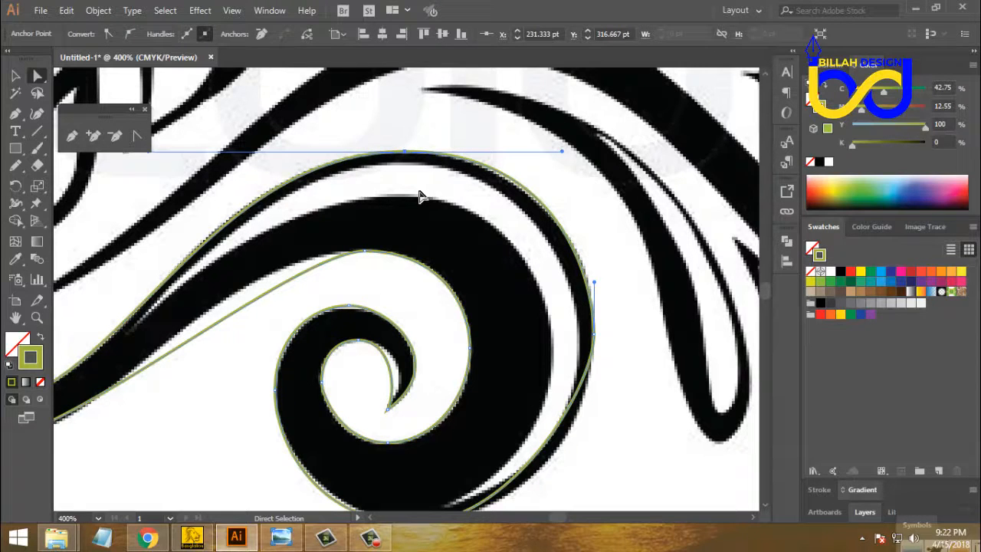
pyautogui.press('Up')
pyautogui.click(455, 232)
# Shorten the outer crest's right handle and slightly lengthen the right-edge anchor's upper handle to fit the scroll's upper-right curve.
pyautogui.moveTo(473, 252); pyautogui.dragTo(470, 244)
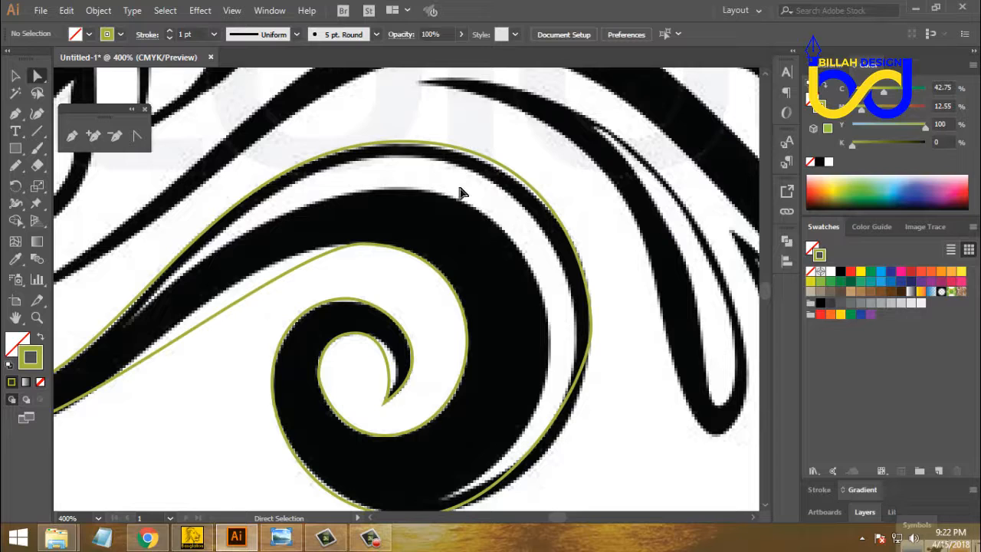
pyautogui.moveTo(594, 339); pyautogui.dragTo(526, 274)
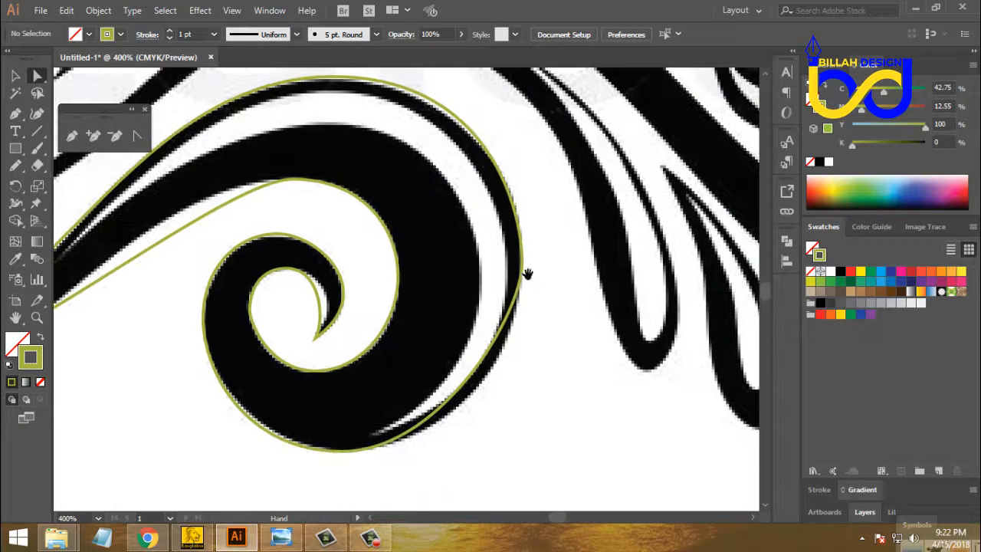
pyautogui.click(515, 283)
pyautogui.scroll(3, 465, 286)
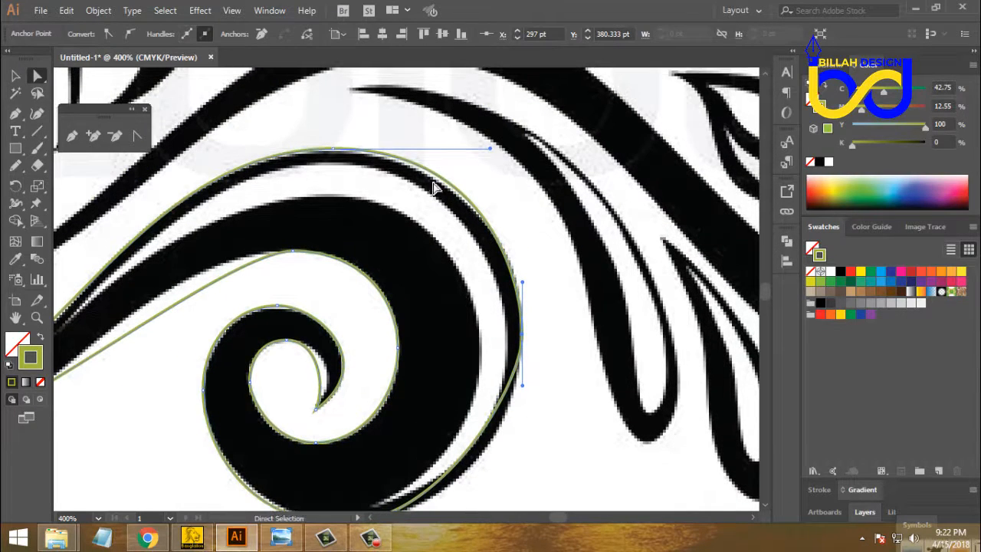
pyautogui.moveTo(491, 149); pyautogui.dragTo(478, 148)
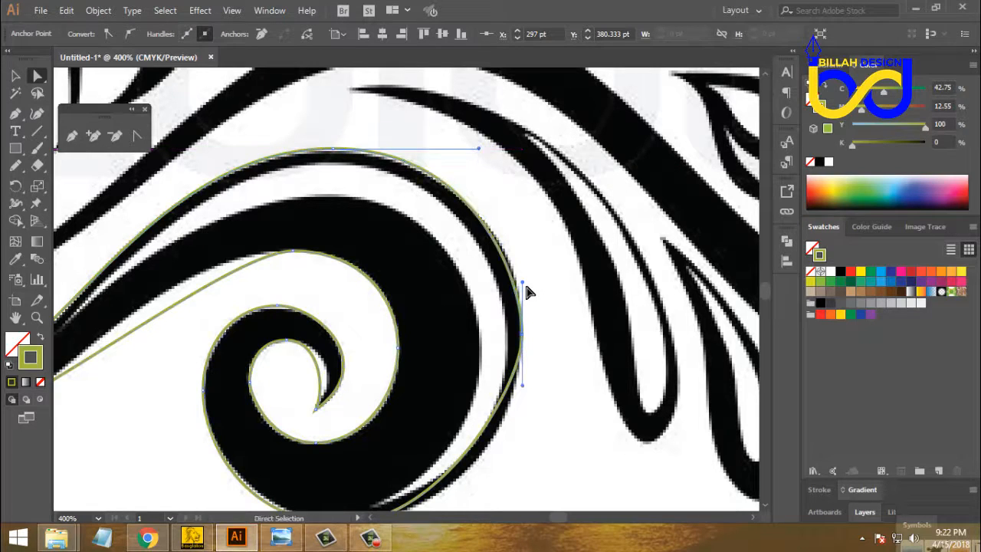
pyautogui.moveTo(522, 283); pyautogui.dragTo(523, 276)
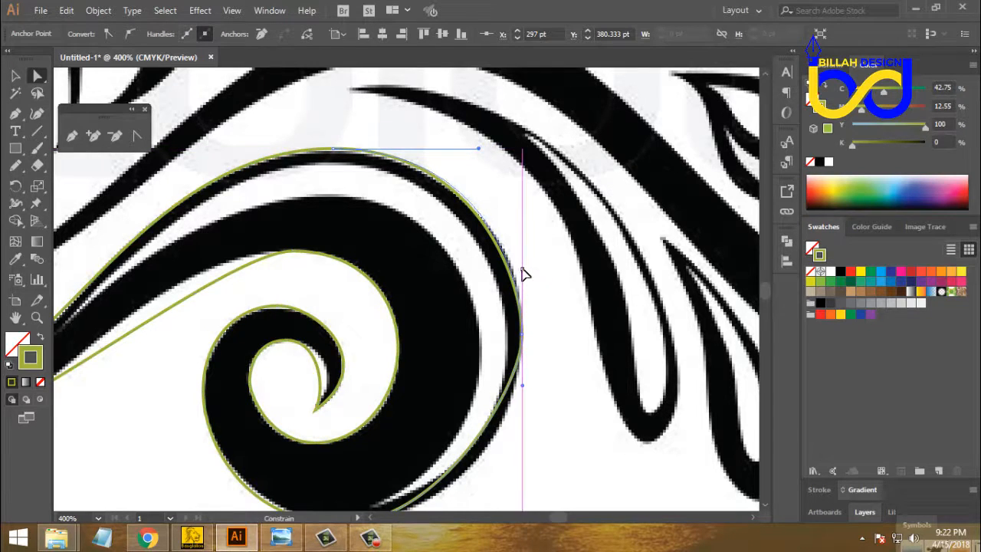
pyautogui.click(568, 392)
pyautogui.moveTo(560, 411); pyautogui.dragTo(559, 327)
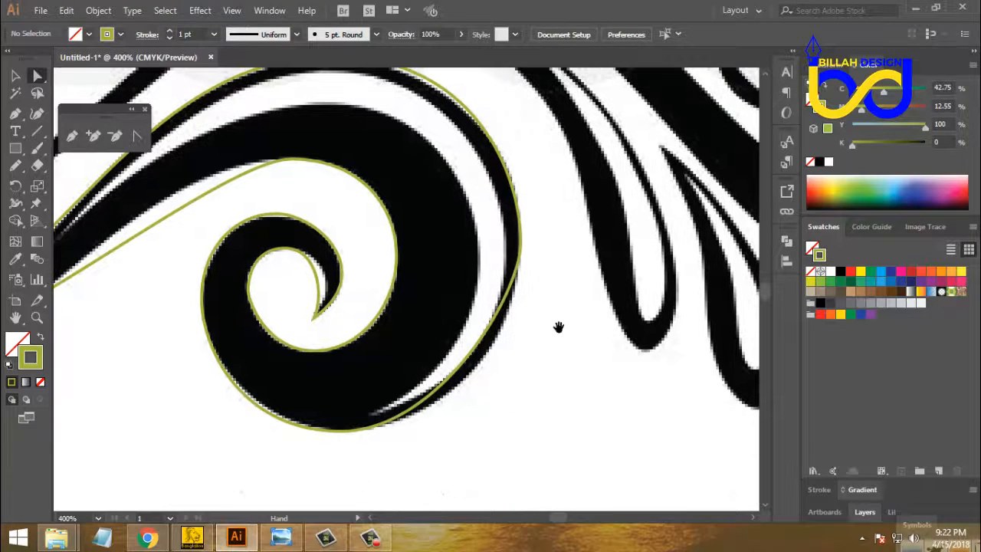
# Lengthen the right-edge anchor's lower handle and shorten the bottom anchor's left handle to fit the scroll's outer underside.
pyautogui.click(519, 272)
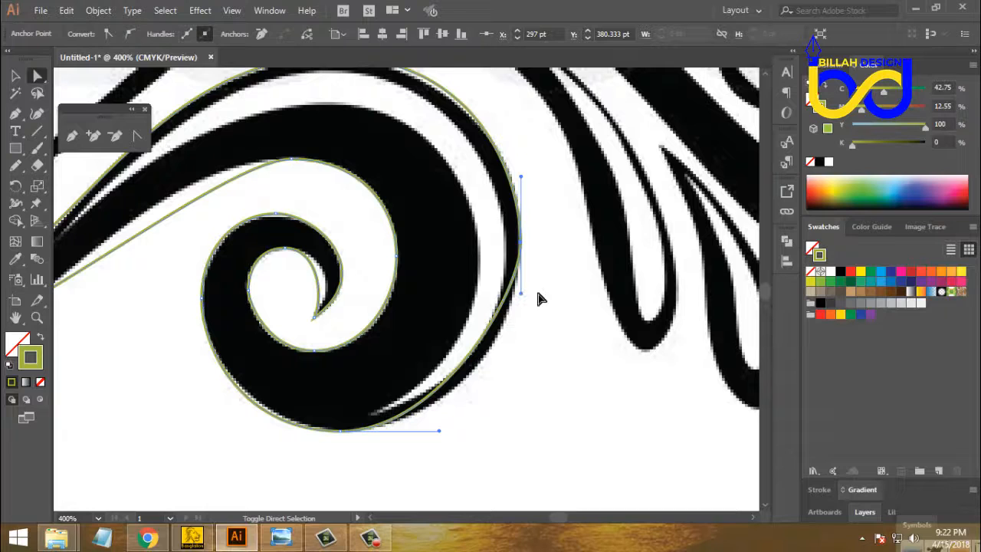
pyautogui.moveTo(521, 294); pyautogui.dragTo(523, 349)
pyautogui.click(519, 415)
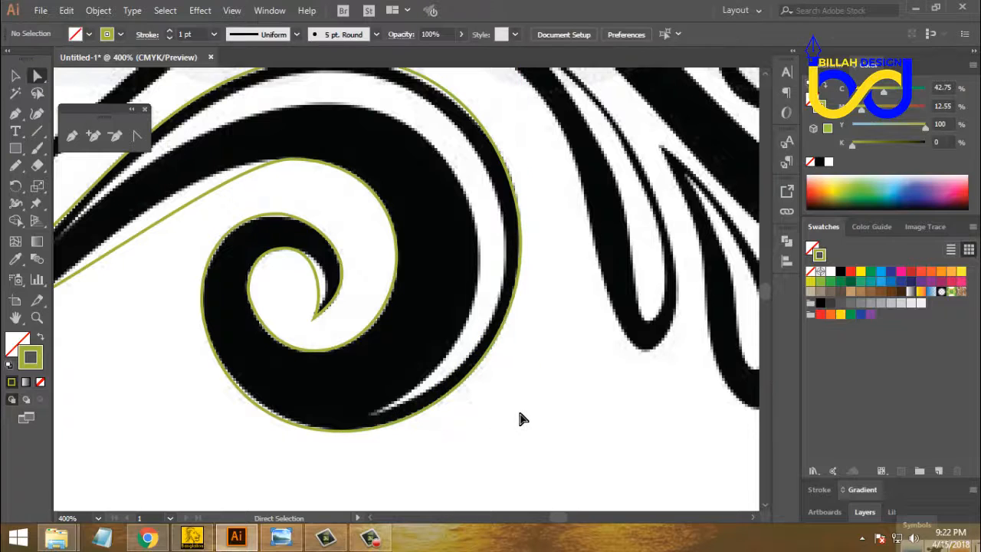
pyautogui.moveTo(330, 474); pyautogui.dragTo(467, 366)
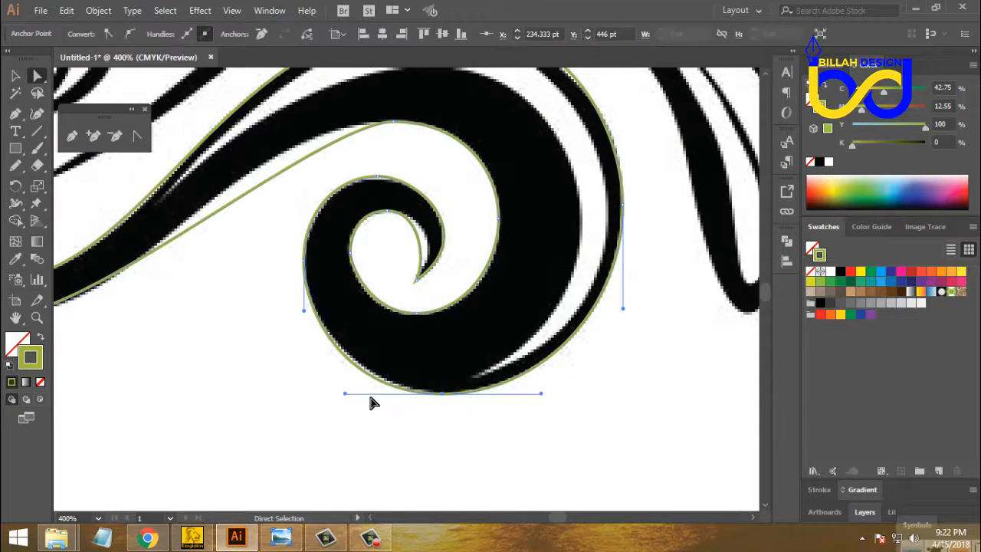
pyautogui.moveTo(345, 395); pyautogui.dragTo(361, 407)
pyautogui.click(303, 298)
# Slightly lengthen the curl crest's right handle and shorten the curl tip's outer handle to fit the curl's outer edge.
pyautogui.moveTo(485, 242); pyautogui.dragTo(492, 274)
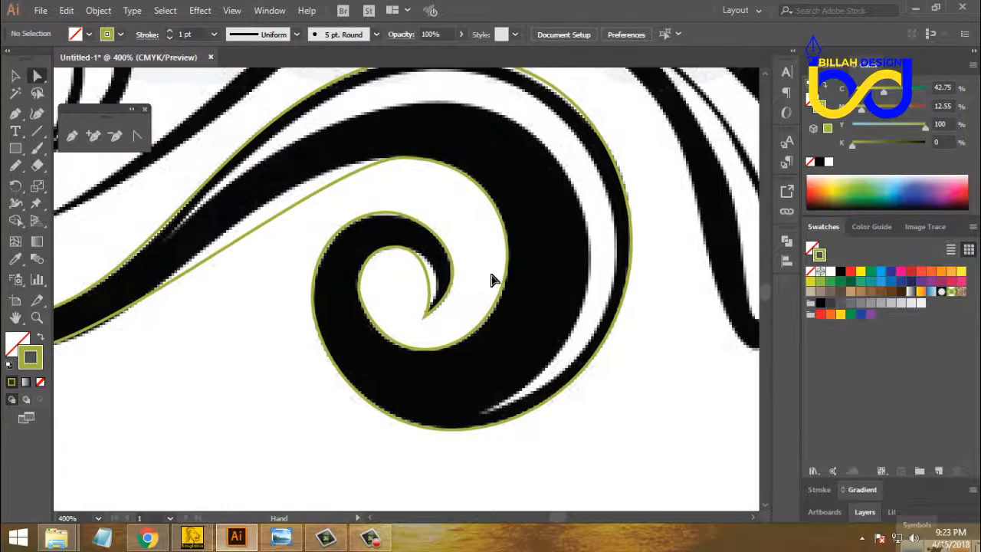
pyautogui.hotkey('ctrl', '+')
pyautogui.hotkey('ctrl', '+')
pyautogui.moveTo(396, 259); pyautogui.dragTo(404, 273)
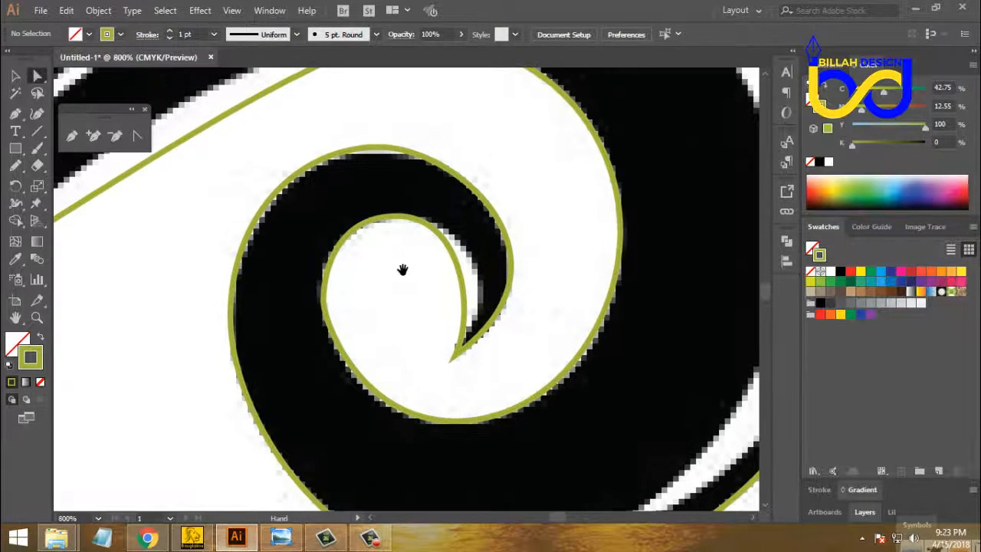
pyautogui.click(377, 147)
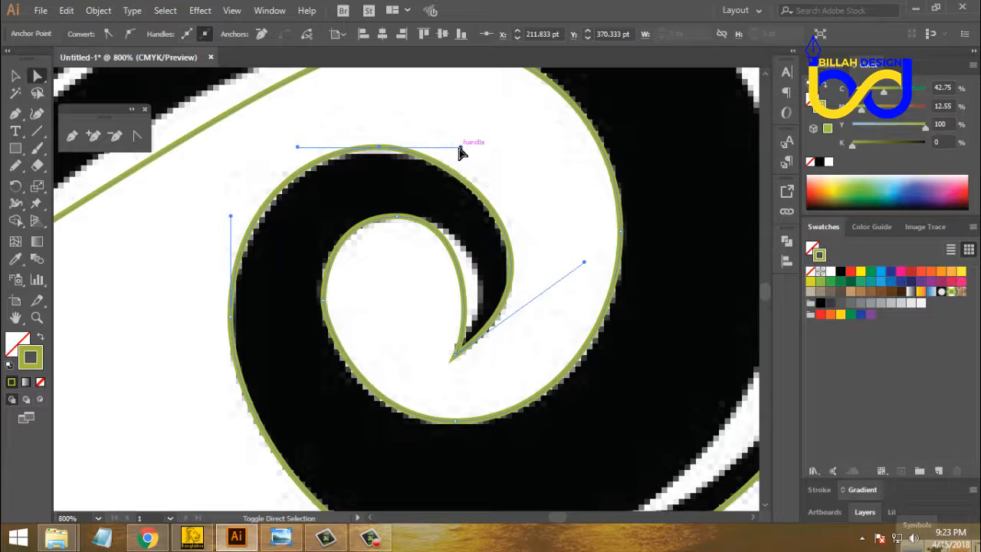
pyautogui.moveTo(460, 148); pyautogui.dragTo(470, 148)
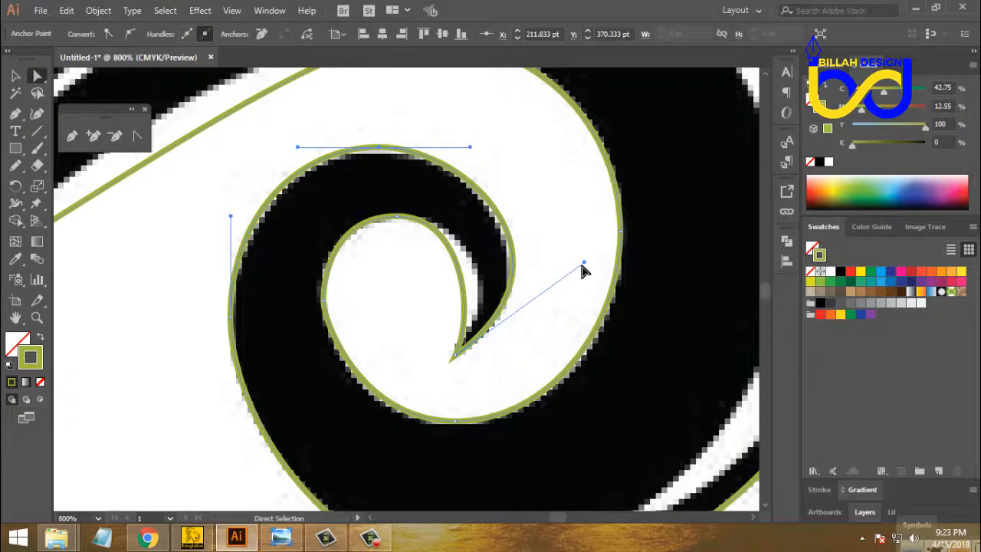
pyautogui.moveTo(585, 264)
pyautogui.mouseDown()
pyautogui.moveTo(576, 283)
pyautogui.moveTo(572, 275)
pyautogui.mouseUp()
pyautogui.click(521, 280)
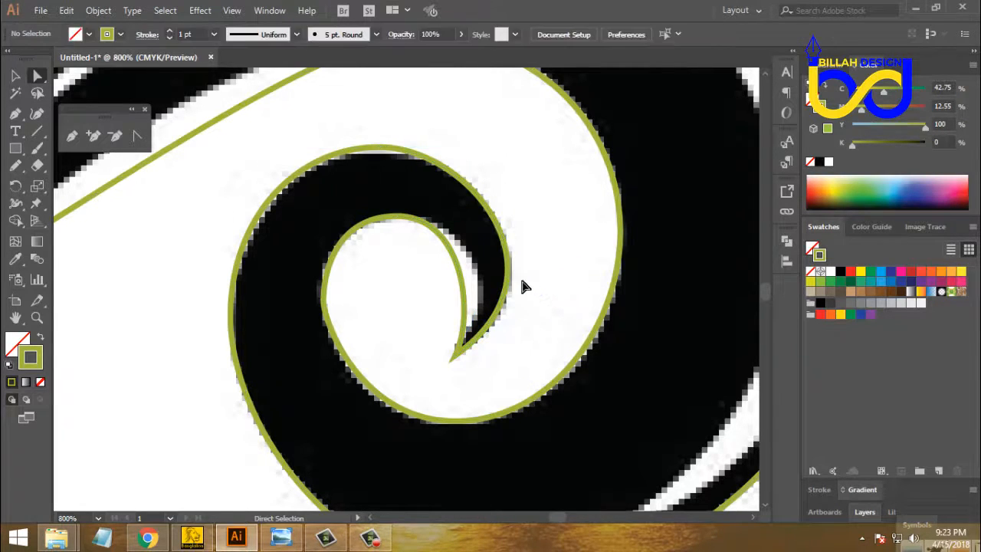
# Bend the line at the curl tip outward to the black shape and fine-tune the inner left anchor's handles along the curl's inside edge.
pyautogui.click(512, 300)
pyautogui.click(538, 331)
pyautogui.moveTo(469, 266); pyautogui.dragTo(509, 292)
pyautogui.click(534, 335)
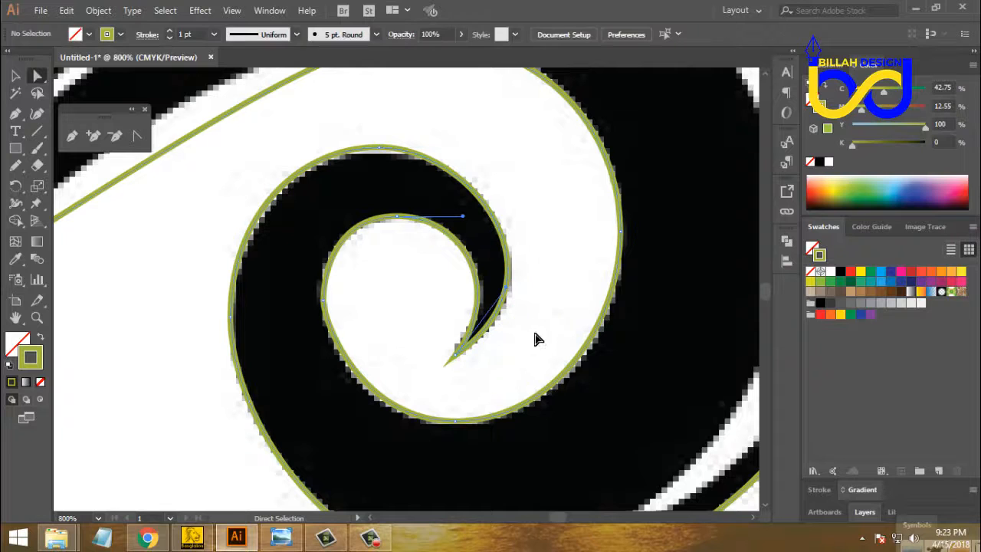
pyautogui.moveTo(405, 285); pyautogui.dragTo(333, 278)
pyautogui.click(395, 230)
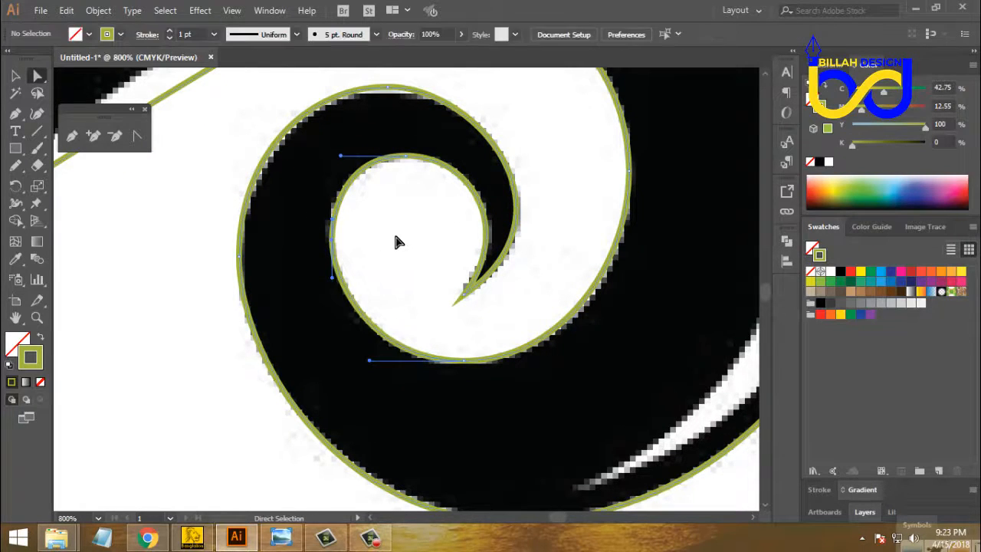
pyautogui.moveTo(318, 246); pyautogui.dragTo(339, 228)
pyautogui.click(394, 262)
# Lengthen the inner crest's left handle and the stem's bottom anchor's right handle horizontally so the path follows the stem's lower edge.
pyautogui.scroll(3, 583, 180)
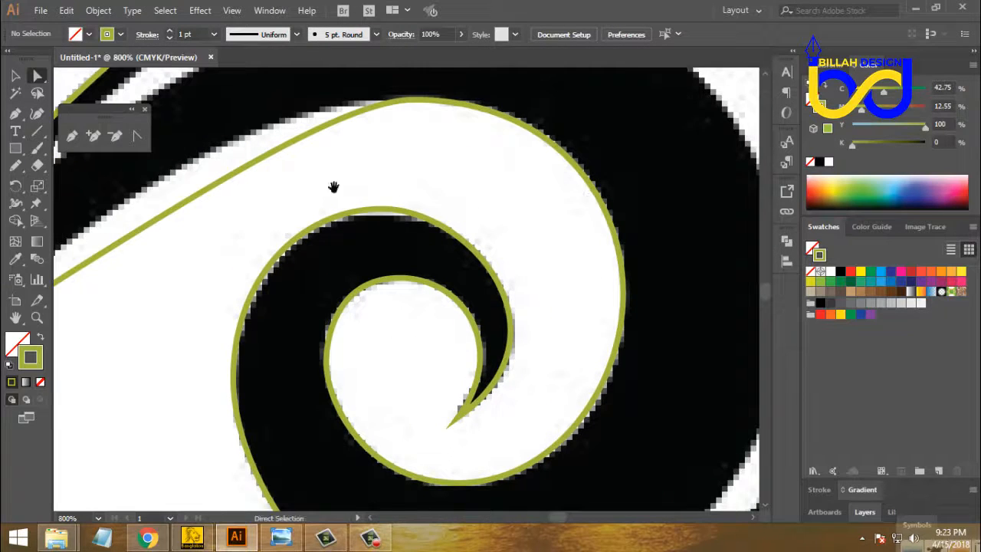
pyautogui.moveTo(332, 189); pyautogui.dragTo(471, 230)
pyautogui.hotkey('ctrl', '-')
pyautogui.hotkey('ctrl', '-')
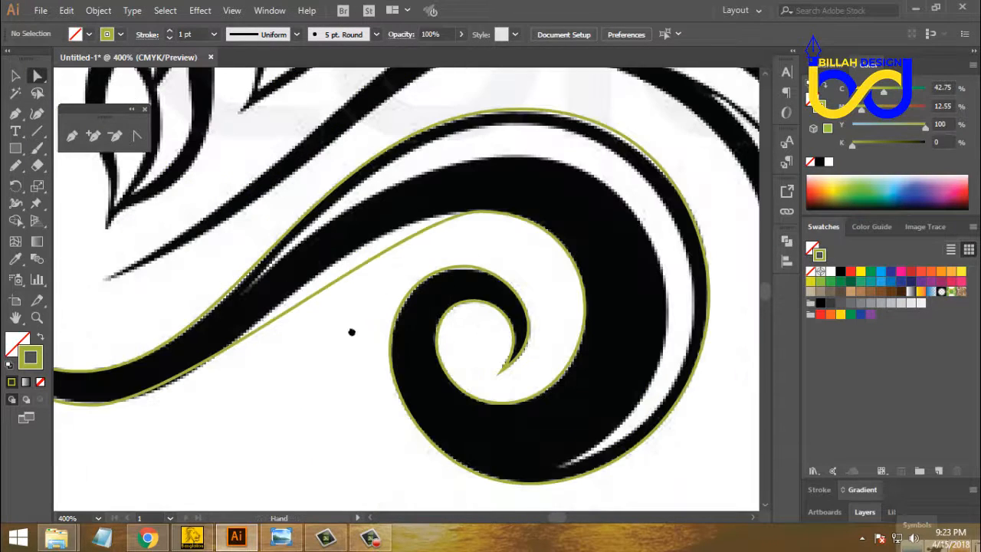
pyautogui.moveTo(328, 342); pyautogui.dragTo(431, 300)
pyautogui.moveTo(419, 247); pyautogui.dragTo(413, 240)
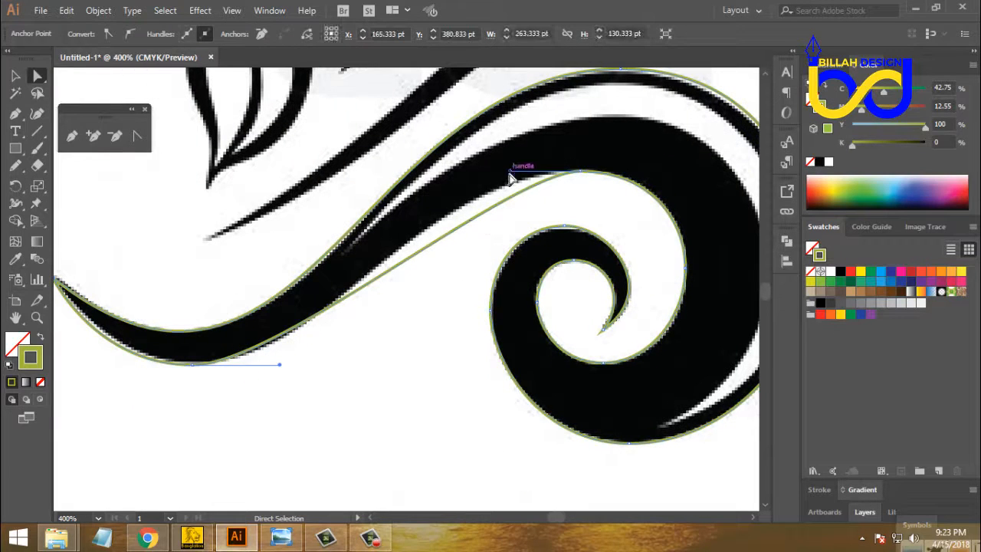
pyautogui.click(482, 230)
pyautogui.click(471, 227)
pyautogui.moveTo(511, 173); pyautogui.dragTo(433, 191)
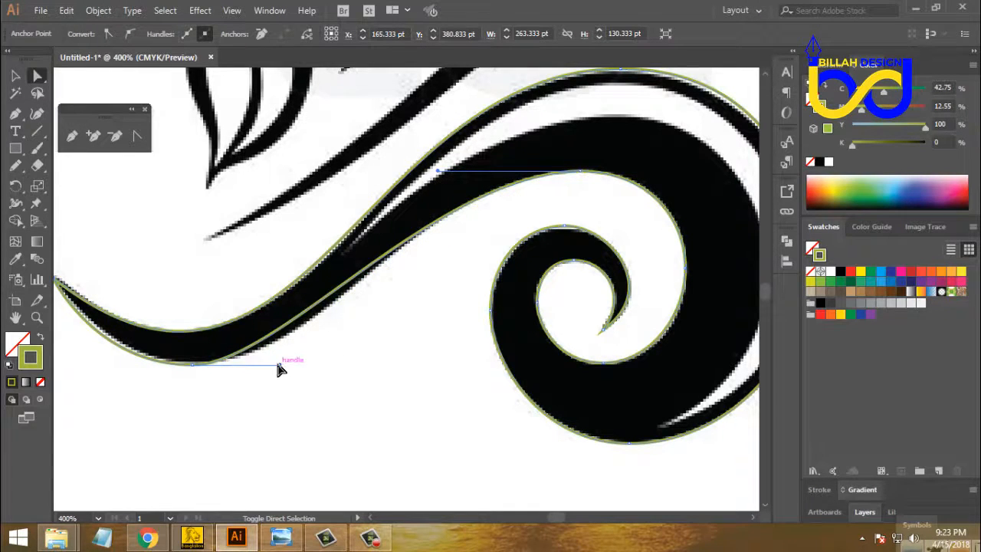
pyautogui.moveTo(279, 366); pyautogui.dragTo(315, 366)
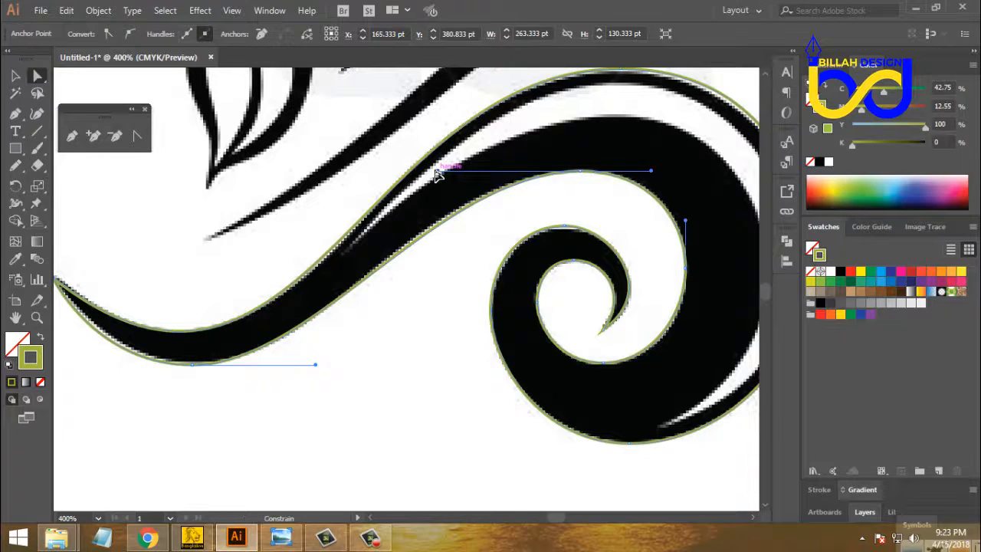
pyautogui.moveTo(436, 171); pyautogui.dragTo(429, 171)
pyautogui.click(428, 374)
# Shorten the stem's bottom anchor's left handle horizontally to fit the lower edge near the left tip.
pyautogui.moveTo(291, 430); pyautogui.dragTo(460, 419)
pyautogui.click(311, 350)
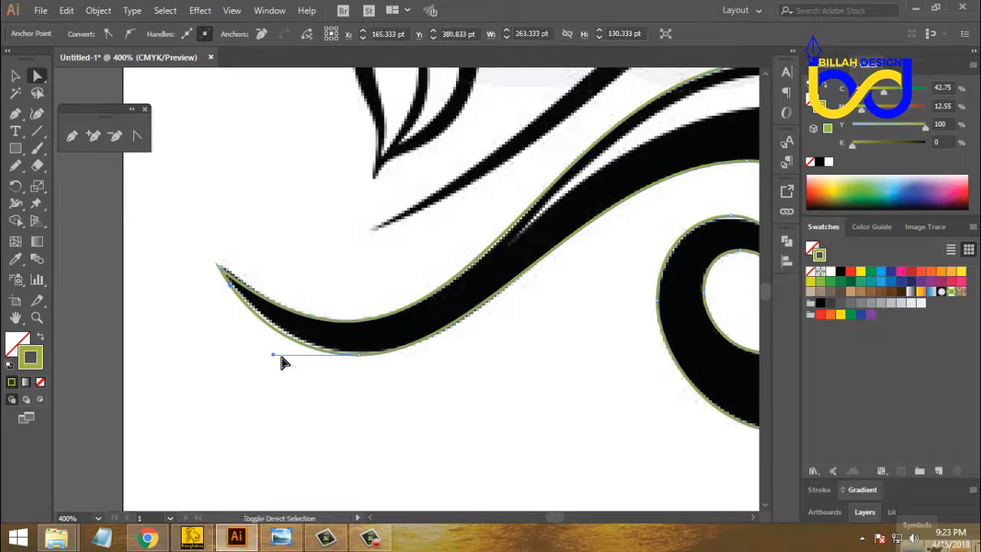
pyautogui.moveTo(274, 360); pyautogui.dragTo(285, 362)
pyautogui.click(321, 406)
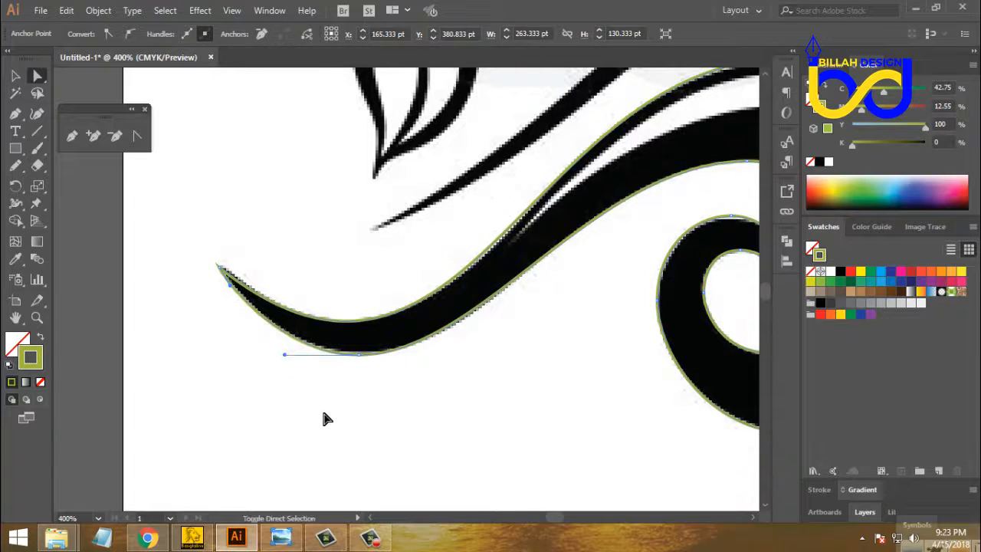
# With the Pen tool, trace the outer edge of the white sliver inside the scroll from its left tip over the crest to its bottom tip.
pyautogui.moveTo(503, 369); pyautogui.dragTo(267, 399)
pyautogui.moveTo(373, 398); pyautogui.dragTo(298, 379)
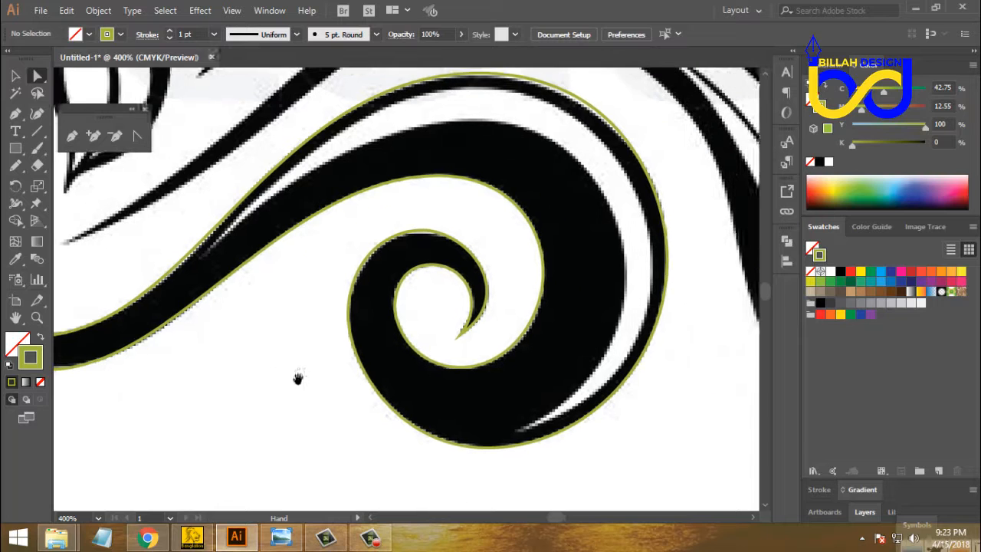
pyautogui.moveTo(478, 232); pyautogui.dragTo(500, 262)
pyautogui.moveTo(531, 314); pyautogui.dragTo(524, 279)
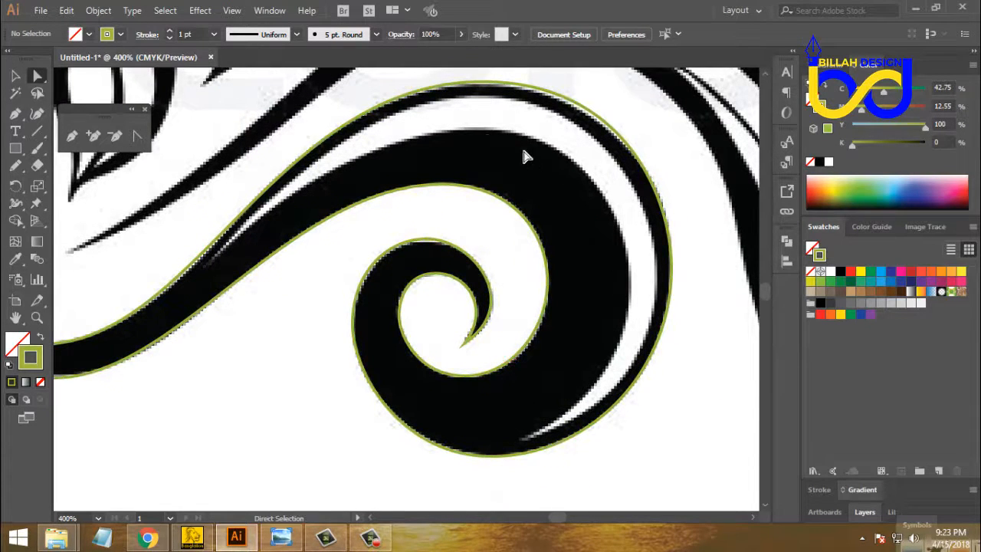
pyautogui.press('space')
pyautogui.moveTo(321, 275); pyautogui.dragTo(343, 294)
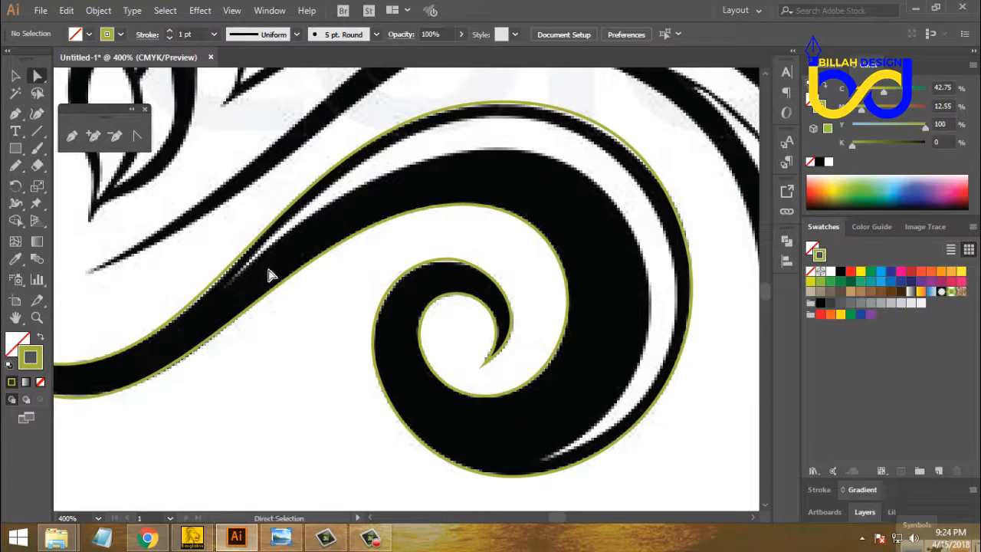
pyautogui.click(72, 135)
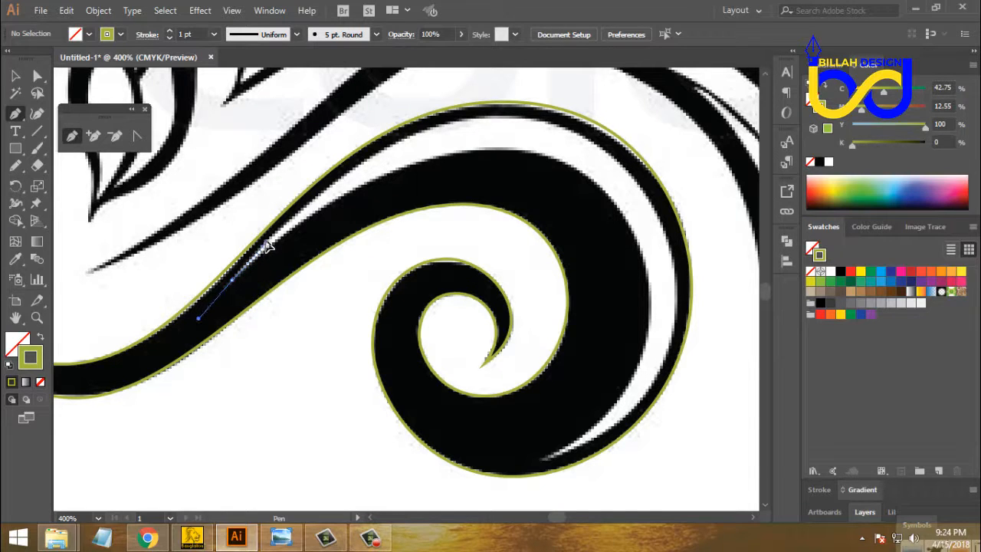
pyautogui.moveTo(268, 246); pyautogui.dragTo(207, 323)
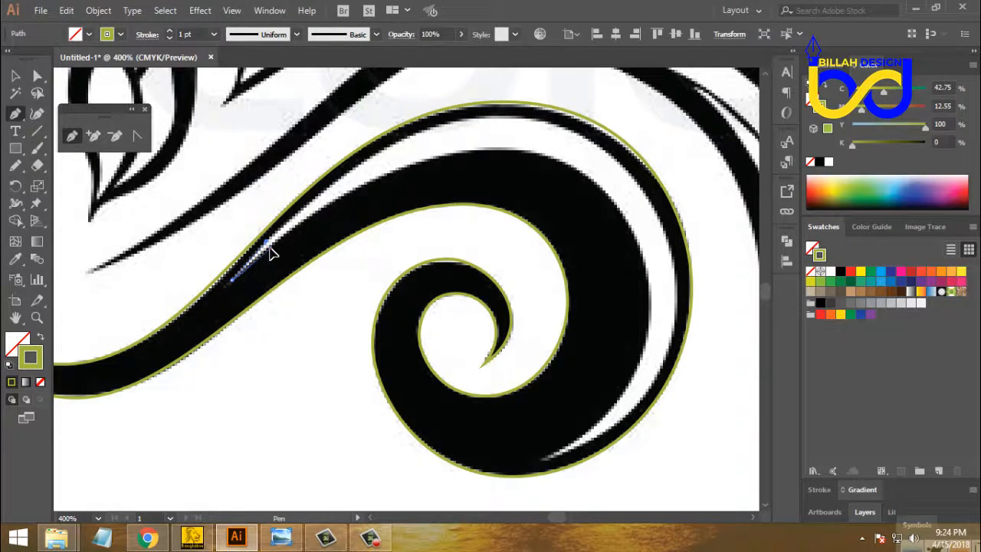
pyautogui.moveTo(269, 247); pyautogui.dragTo(625, 123)
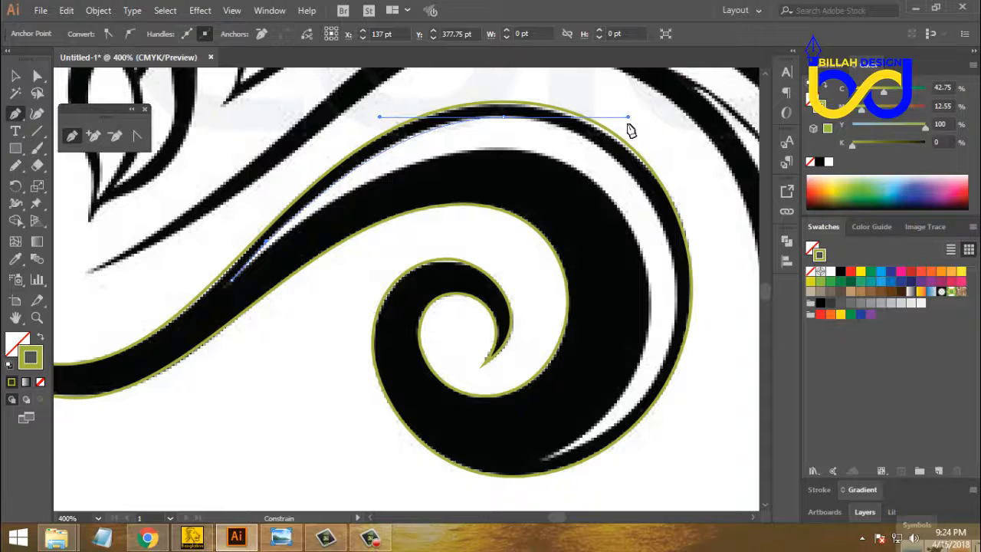
pyautogui.moveTo(615, 290); pyautogui.dragTo(512, 292)
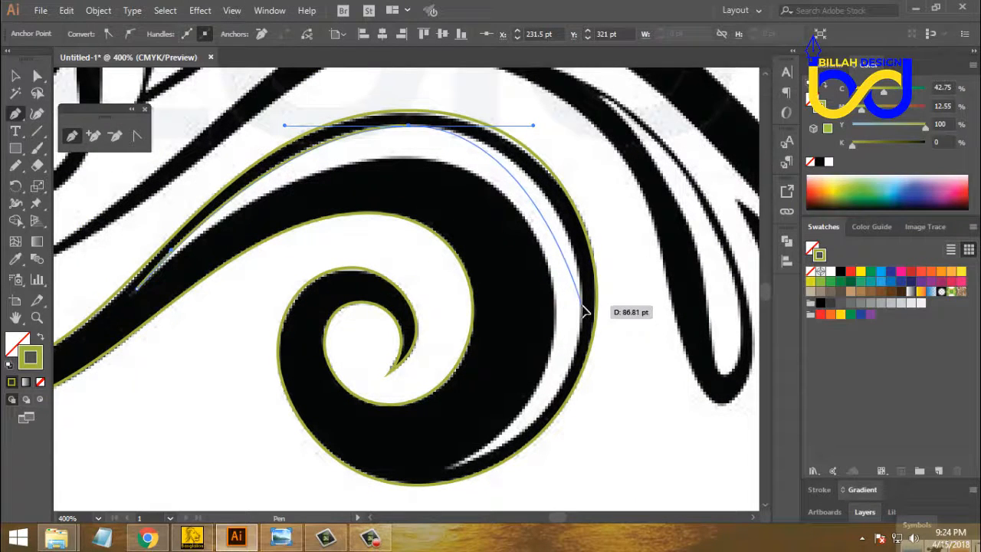
pyautogui.moveTo(582, 307); pyautogui.dragTo(586, 374)
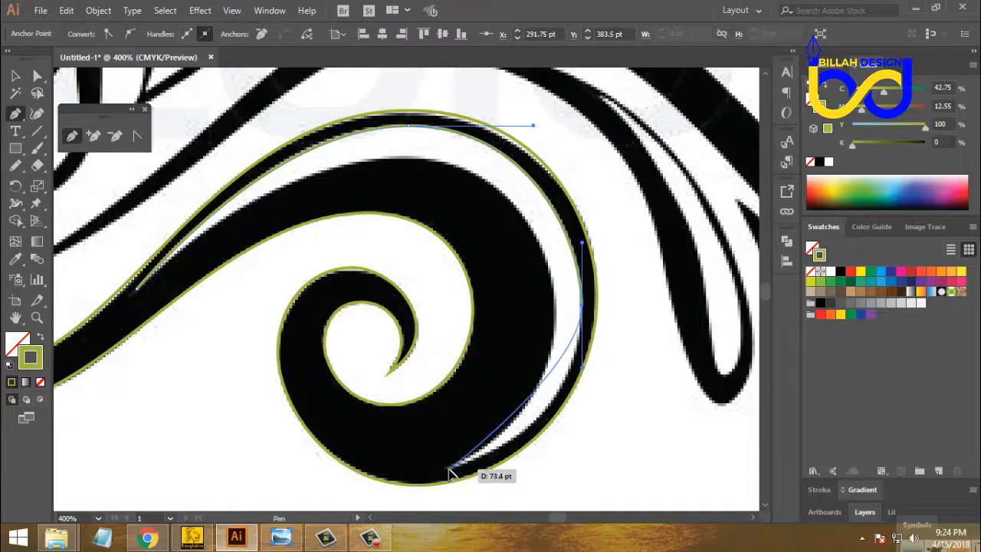
pyautogui.moveTo(450, 468); pyautogui.dragTo(396, 470)
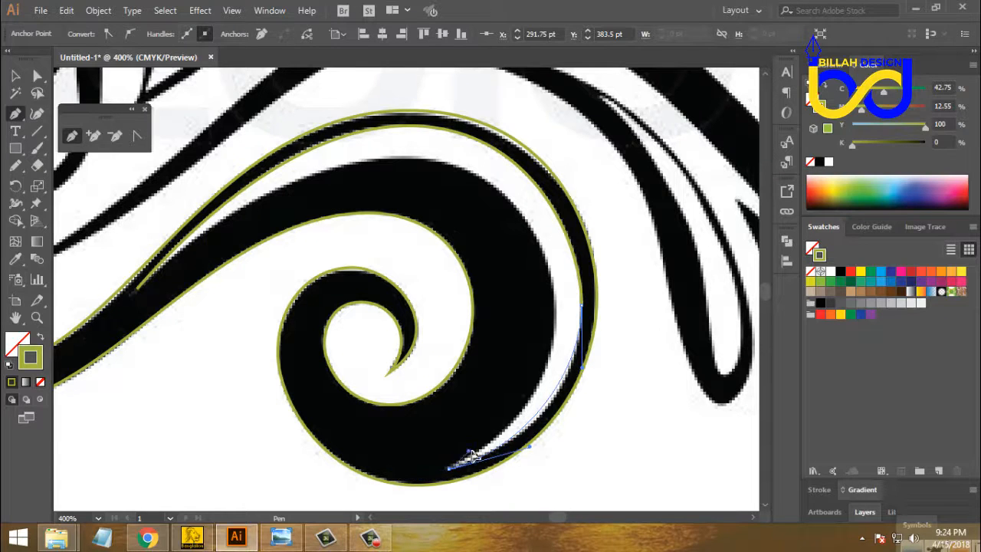
# Redirect the handle at the sliver's bottom tip and trace its inner edge back over the crest, closing the path at the left tip.
pyautogui.moveTo(486, 450); pyautogui.dragTo(487, 450)
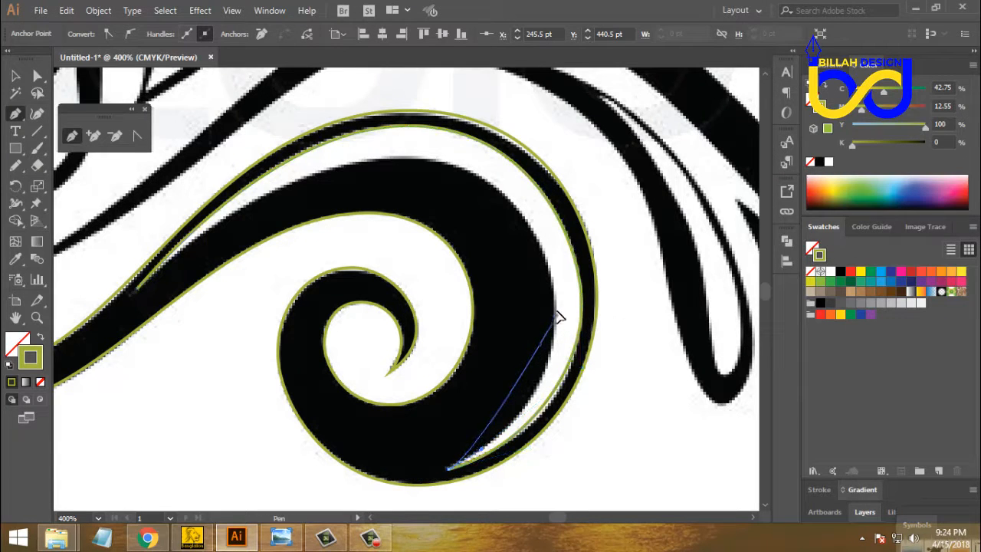
pyautogui.moveTo(557, 315); pyautogui.dragTo(556, 236)
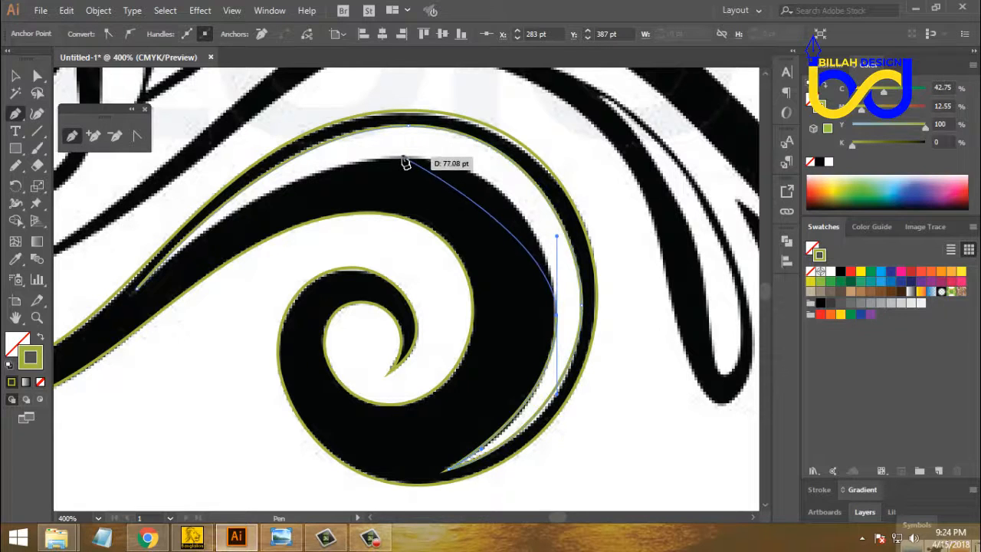
pyautogui.moveTo(403, 158); pyautogui.dragTo(310, 158)
pyautogui.moveTo(202, 251); pyautogui.dragTo(343, 258)
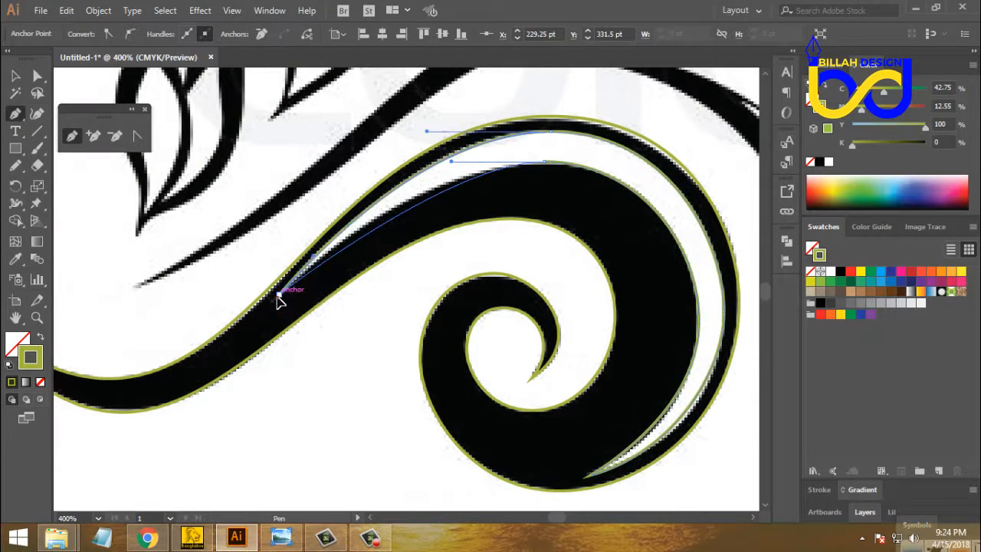
pyautogui.moveTo(279, 295); pyautogui.dragTo(228, 348)
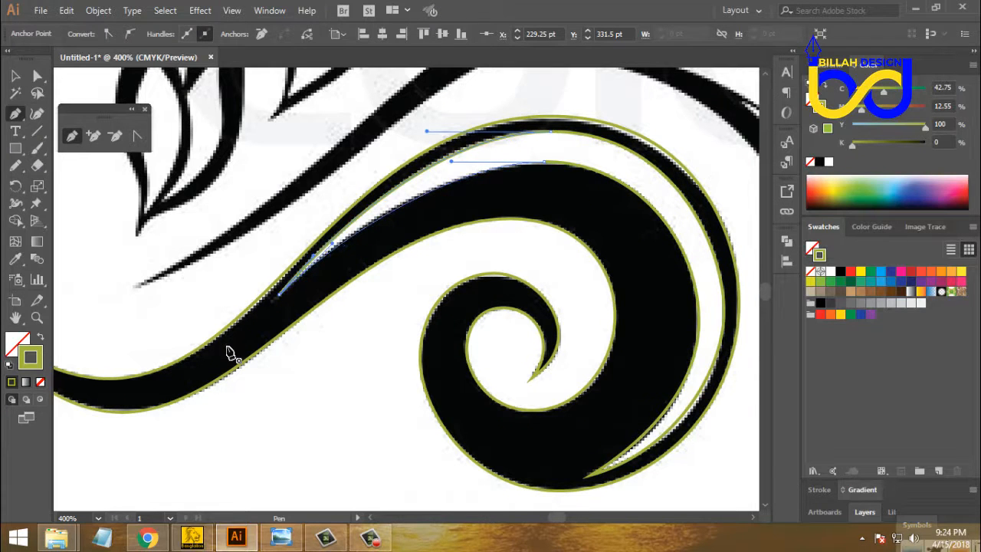
# With Direct Selection, slightly lengthen the left handle of the sliver's inner crest anchor horizontally, then deselect the path.
pyautogui.click(36, 75)
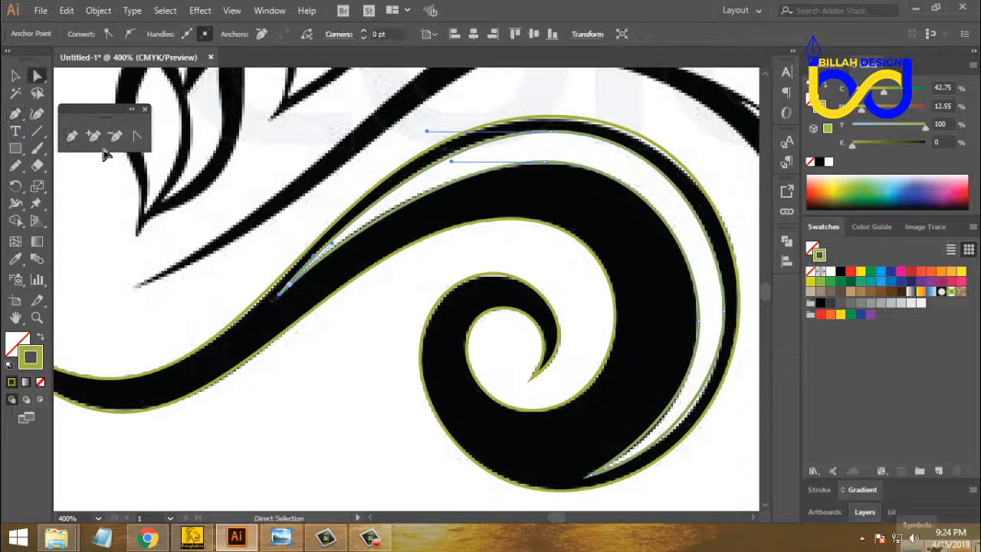
pyautogui.click(375, 343)
pyautogui.moveTo(595, 324); pyautogui.dragTo(516, 300)
pyautogui.moveTo(549, 258); pyautogui.dragTo(558, 291)
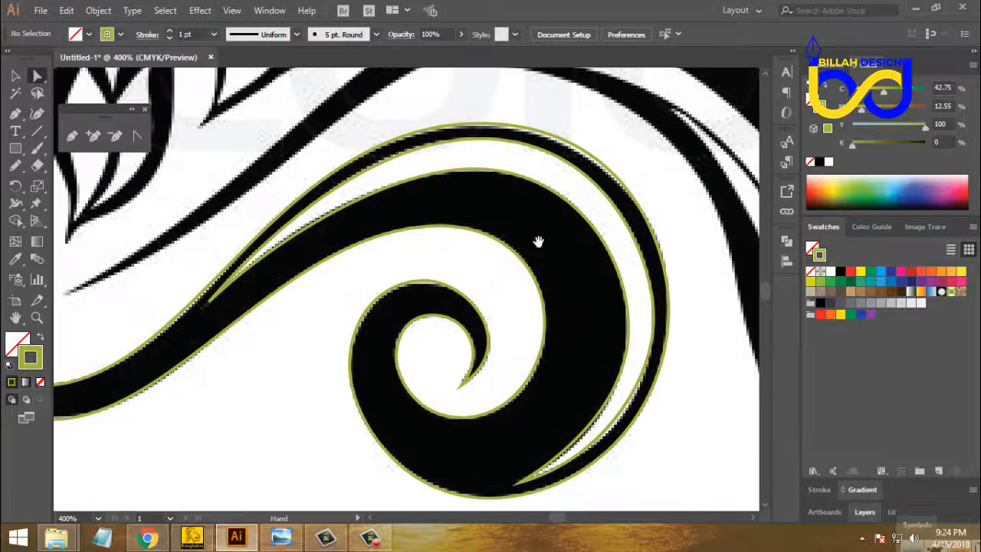
pyautogui.moveTo(532, 219); pyautogui.dragTo(533, 228)
pyautogui.click(477, 184)
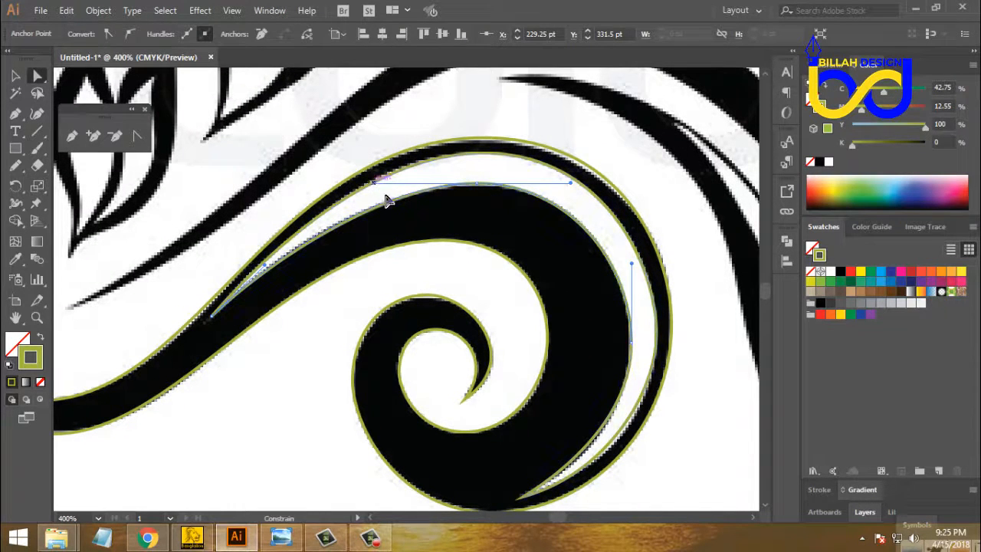
pyautogui.click(580, 295)
# Lengthen the lower handle of the sliver's rightmost outer anchor vertically to fit the curve, then deselect the path.
pyautogui.moveTo(581, 295); pyautogui.dragTo(523, 243)
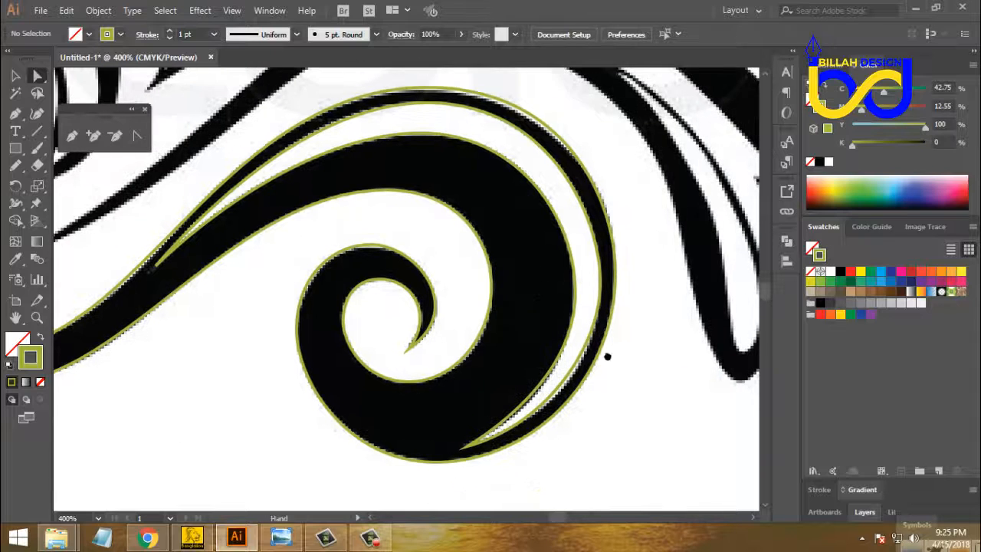
pyautogui.moveTo(607, 356); pyautogui.dragTo(552, 357)
pyautogui.click(515, 364)
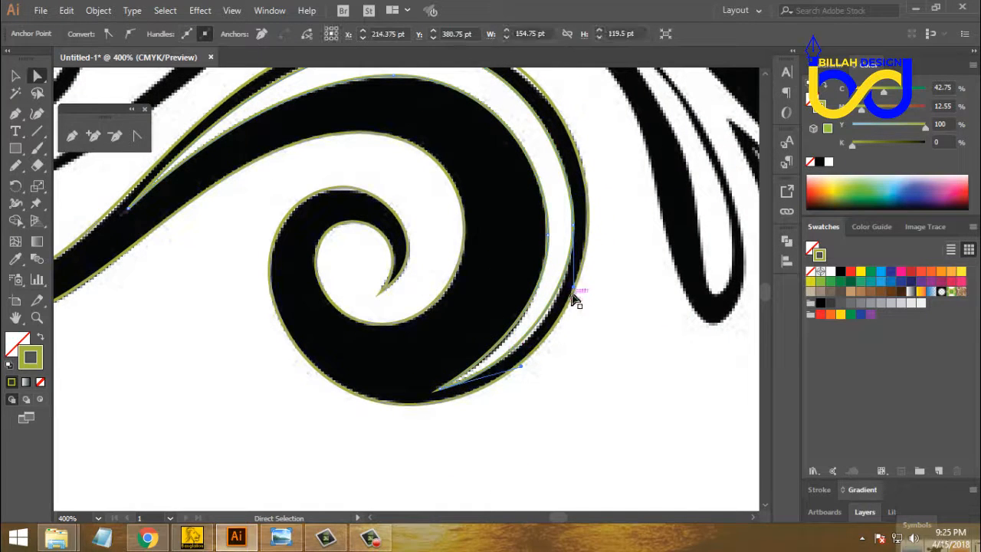
pyautogui.moveTo(575, 289); pyautogui.dragTo(382, 367)
pyautogui.click(606, 368)
pyautogui.scroll(-5, 383, 367)
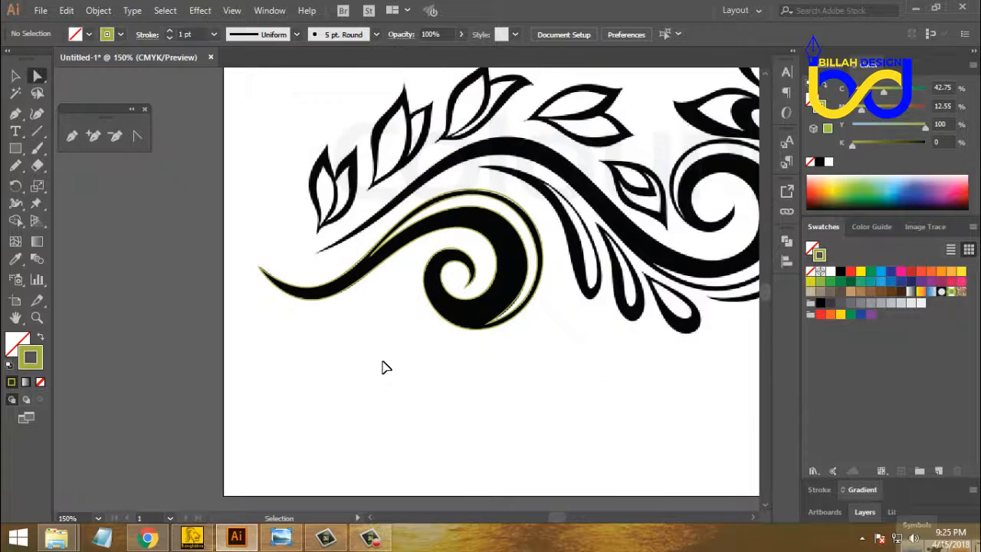
# Select the scroll outline and sliver together and move them to the blank area below the original ornament.
pyautogui.moveTo(580, 383); pyautogui.dragTo(520, 330)
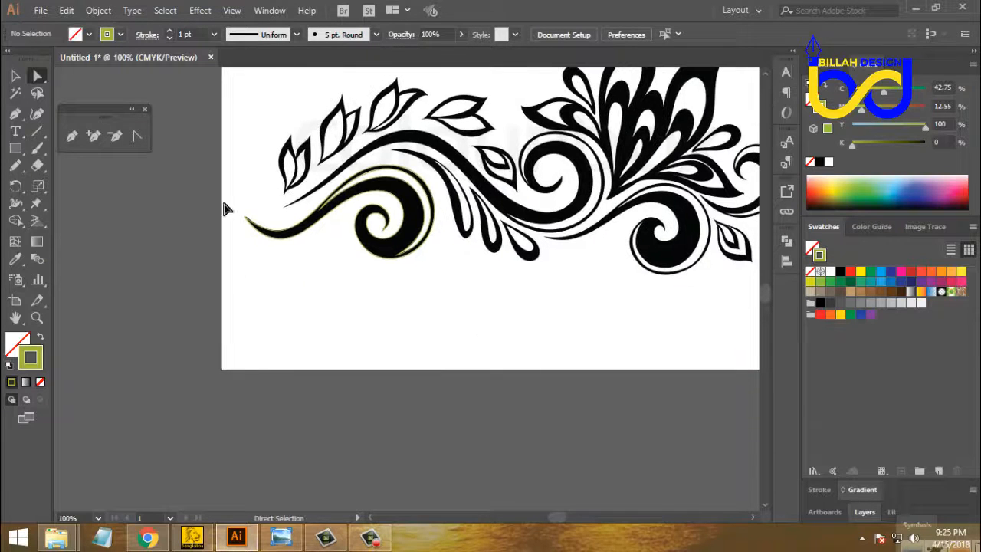
pyautogui.click(16, 75)
pyautogui.moveTo(314, 302); pyautogui.dragTo(399, 293)
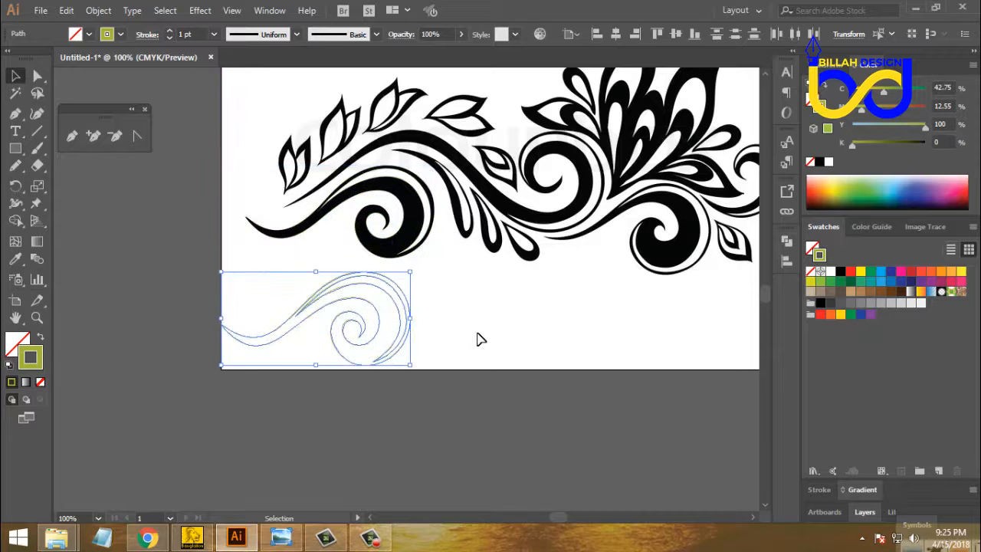
pyautogui.click(478, 339)
# Give the scroll outline the ornament's solid black fill and no stroke by sampling it with the Eyedropper.
pyautogui.click(373, 313)
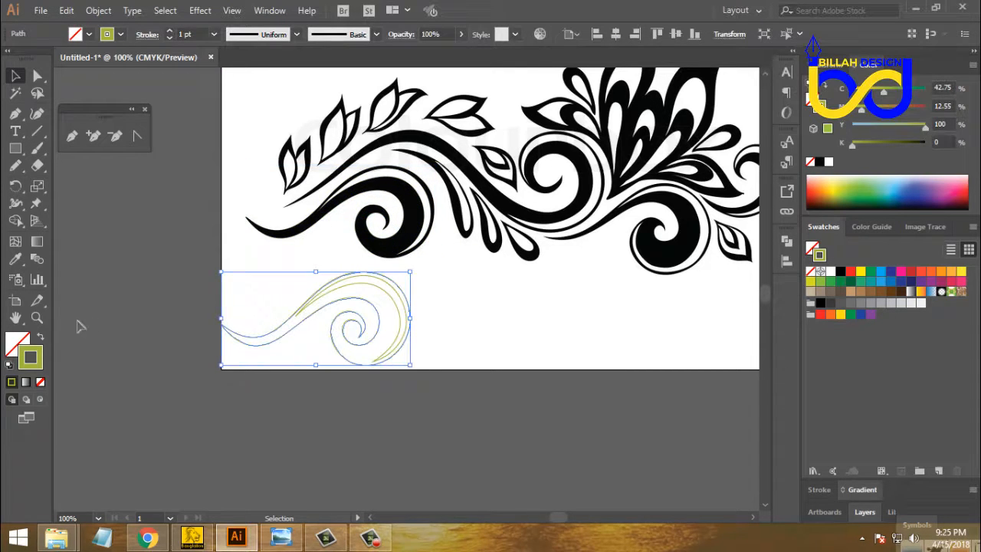
pyautogui.click(15, 259)
pyautogui.click(274, 200)
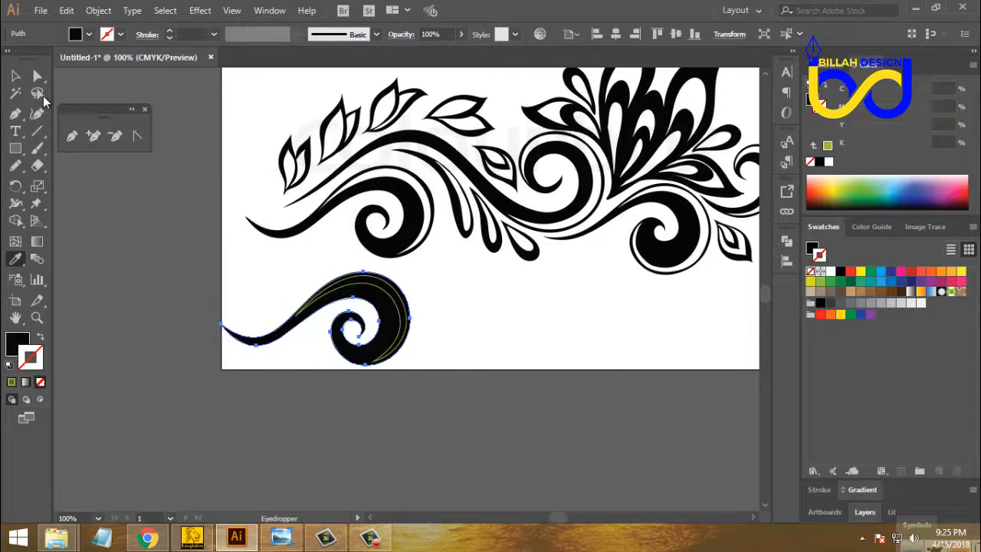
# Select the black scroll and the sliver together and cut the sliver out with Pathfinder's Minus Front.
pyautogui.press('v')
pyautogui.click(399, 377)
pyautogui.click(372, 355)
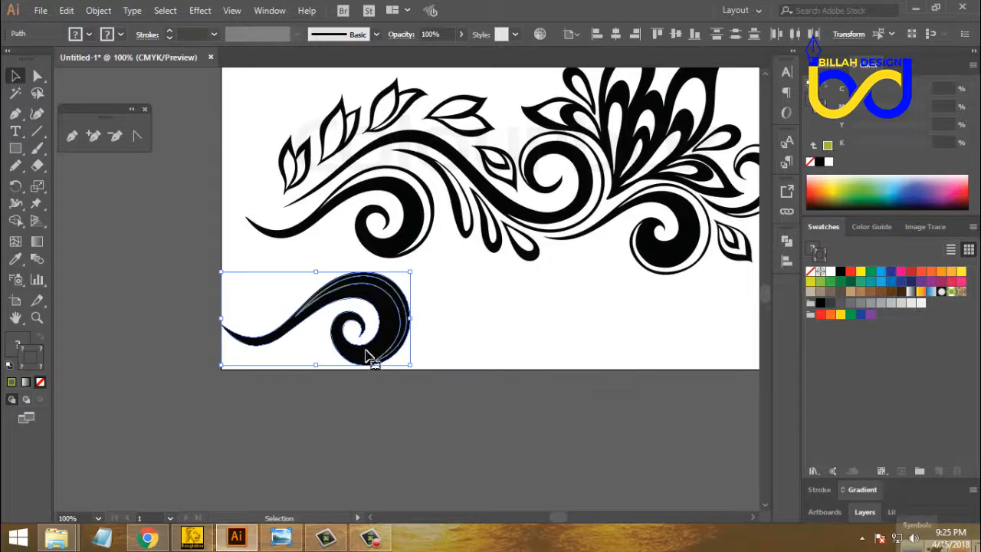
pyautogui.click(789, 241)
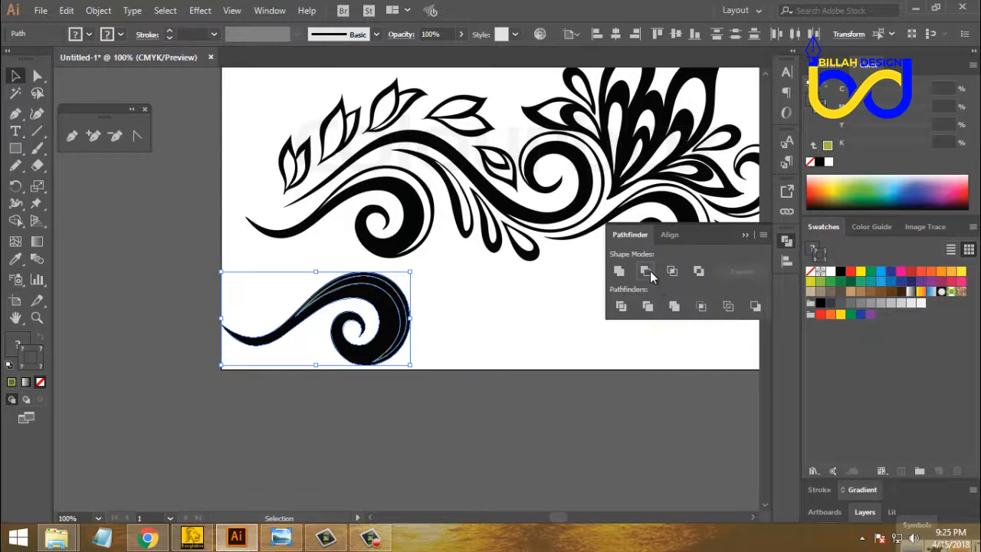
pyautogui.click(646, 270)
pyautogui.click(495, 361)
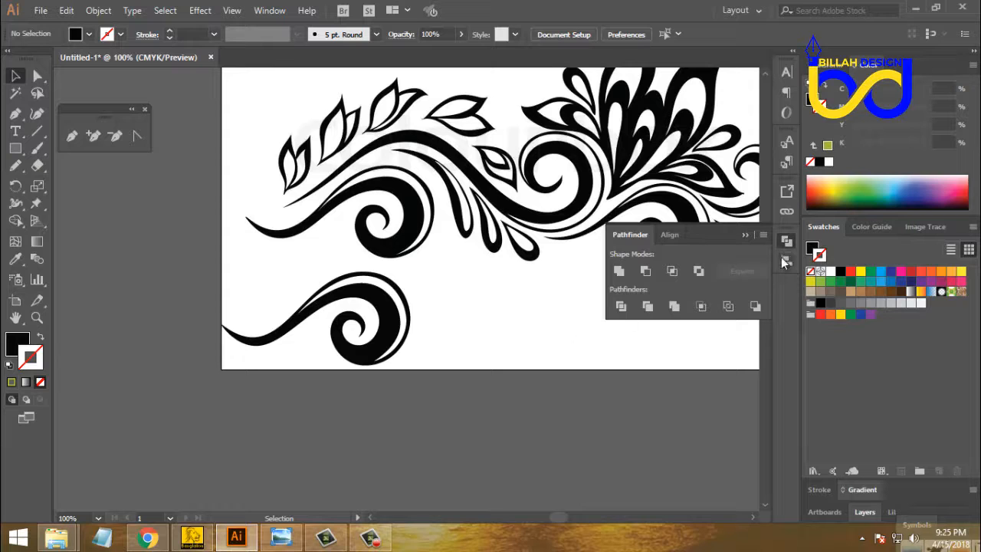
pyautogui.click(790, 242)
pyautogui.click(384, 348)
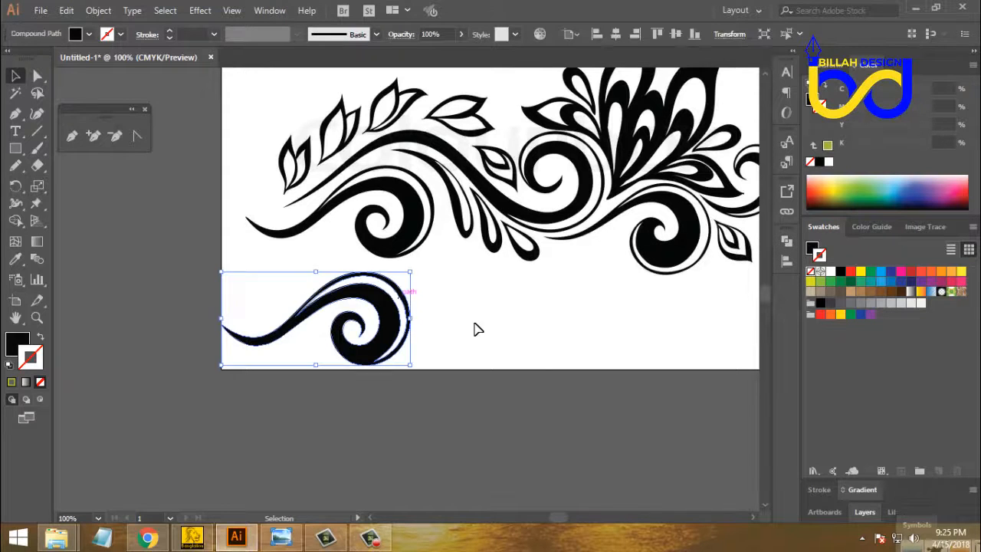
pyautogui.click(490, 327)
# With Direct Selection, nudge the cut-out sliver's rightmost outer anchor slightly left to thicken the scroll's rim.
pyautogui.scroll(3, 472, 307)
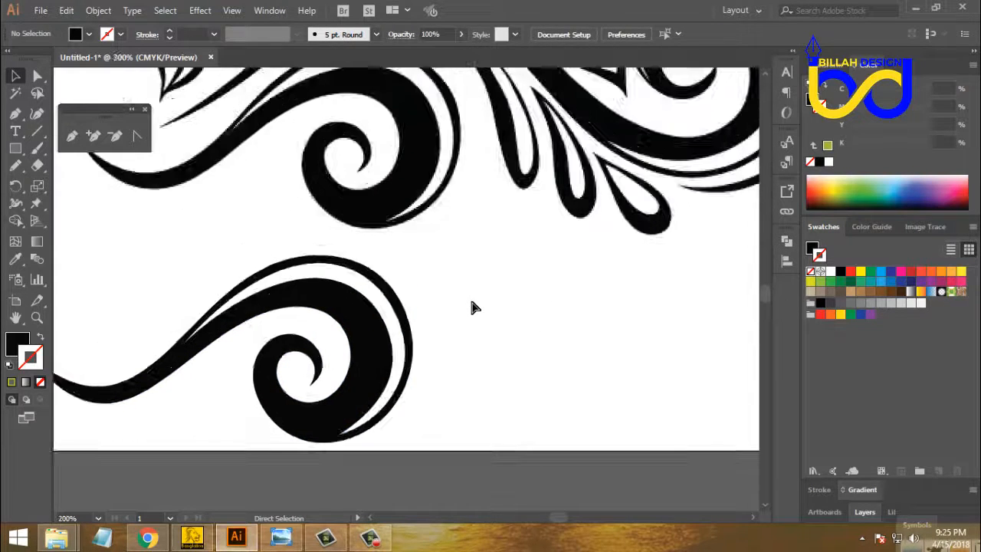
pyautogui.moveTo(486, 350); pyautogui.dragTo(570, 299)
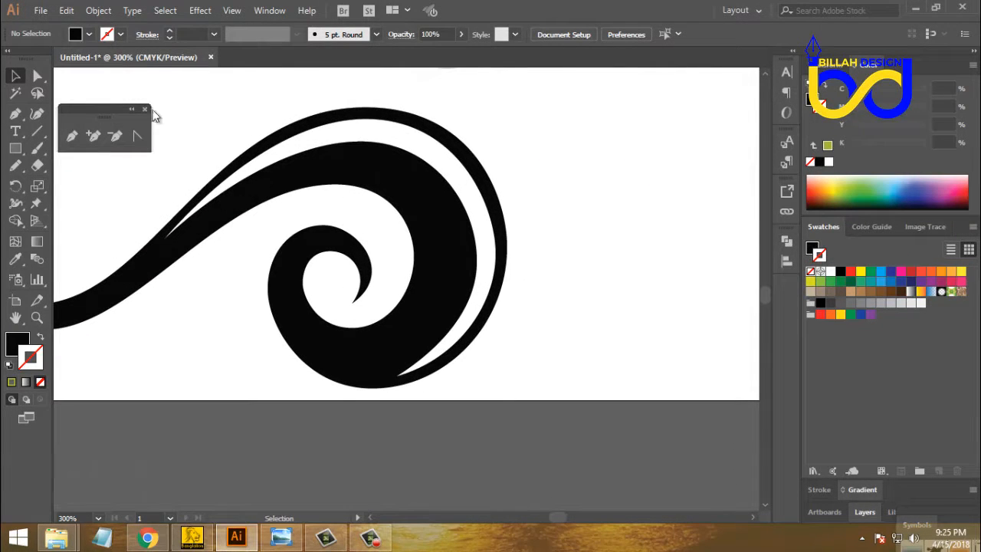
pyautogui.click(40, 75)
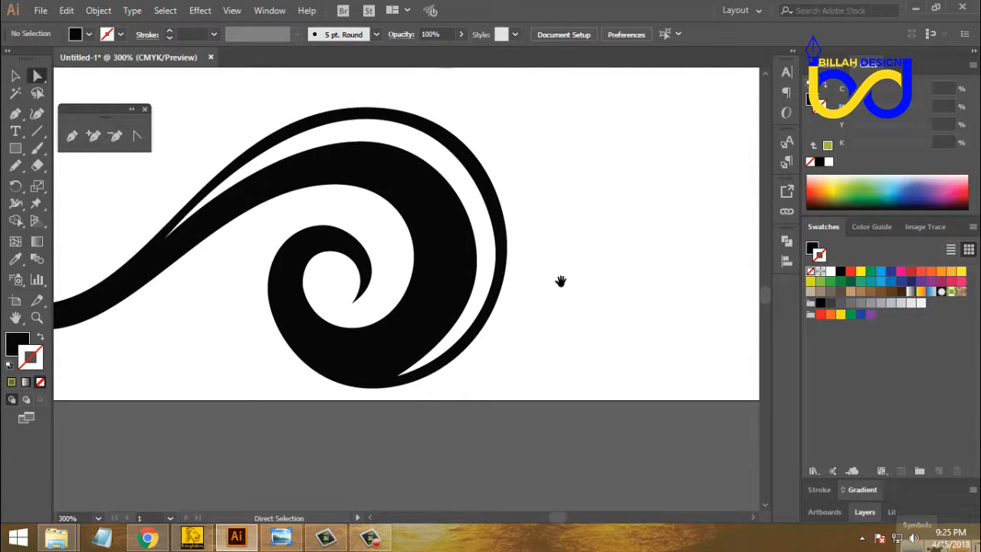
pyautogui.moveTo(560, 281); pyautogui.dragTo(557, 275)
pyautogui.click(499, 268)
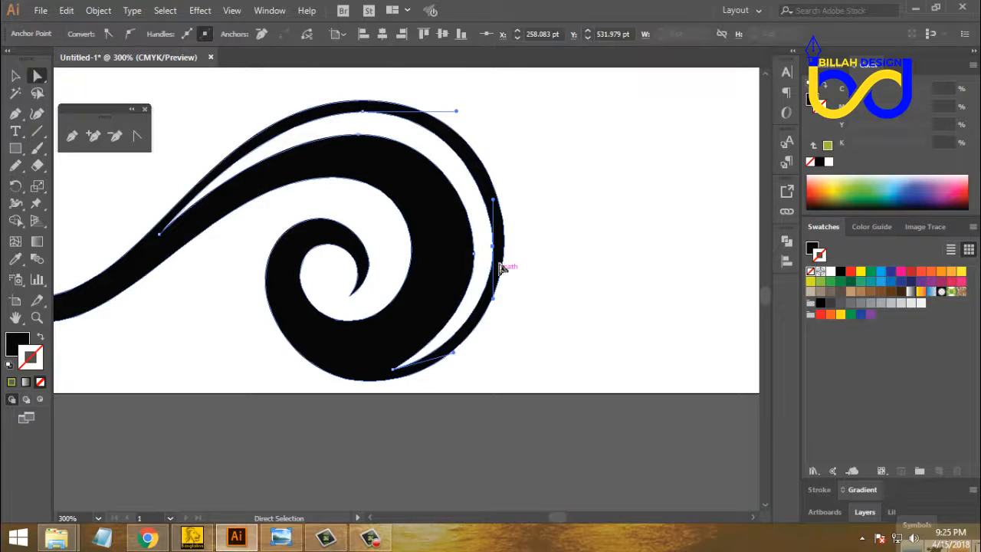
pyautogui.press('Left')
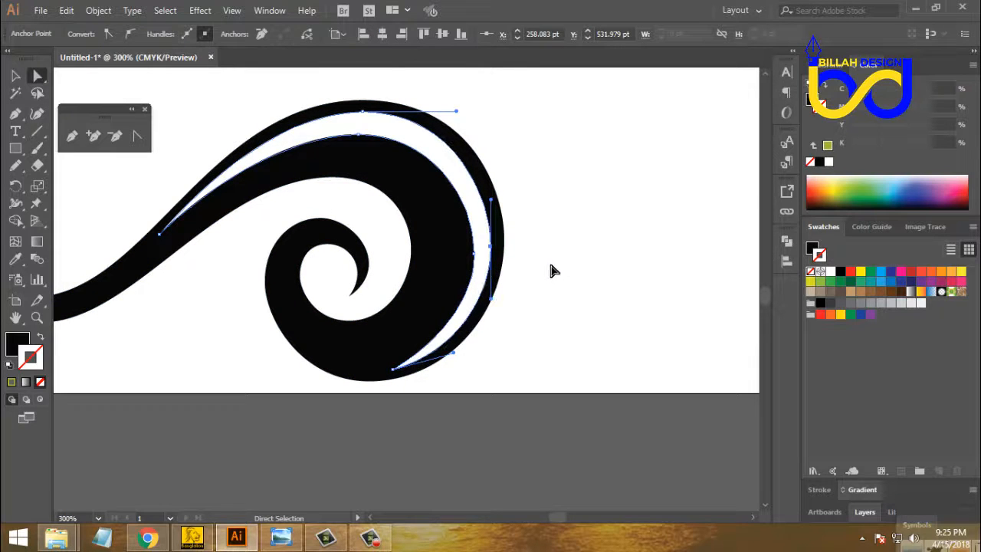
pyautogui.click(570, 292)
pyautogui.press('space')
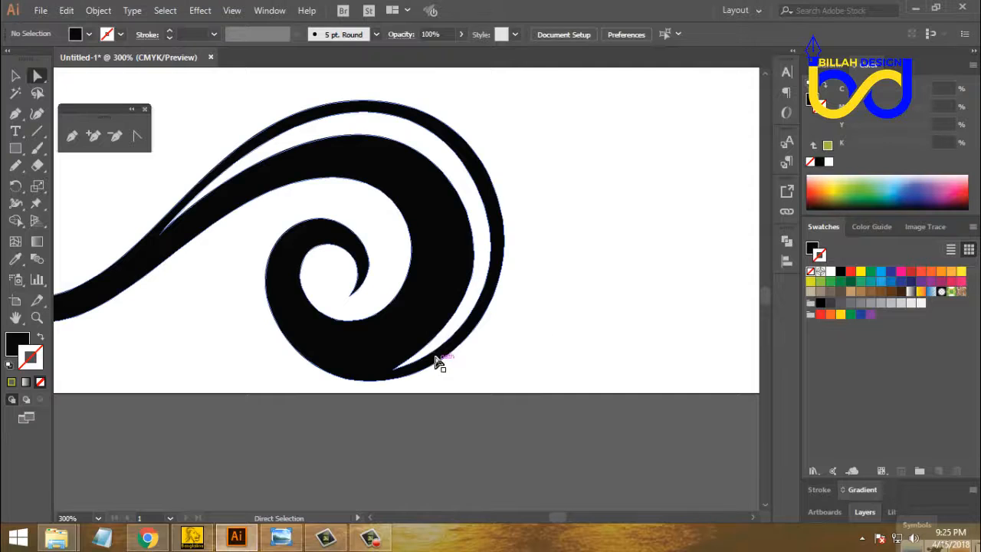
# Angle the outer handle at the cut-out sliver's bottom tip slightly upward to smooth the lower rim, then deselect.
pyautogui.click(439, 356)
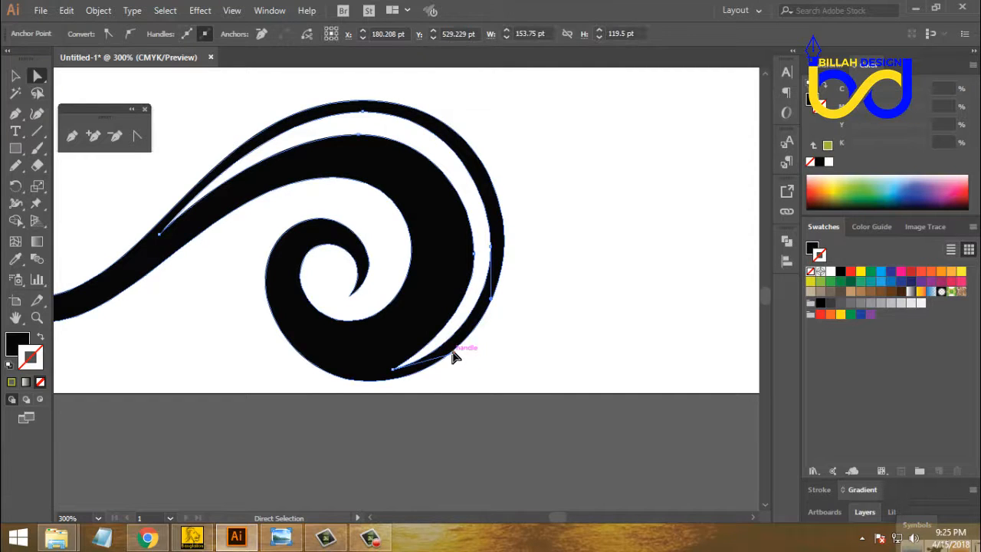
pyautogui.moveTo(452, 357); pyautogui.dragTo(458, 350)
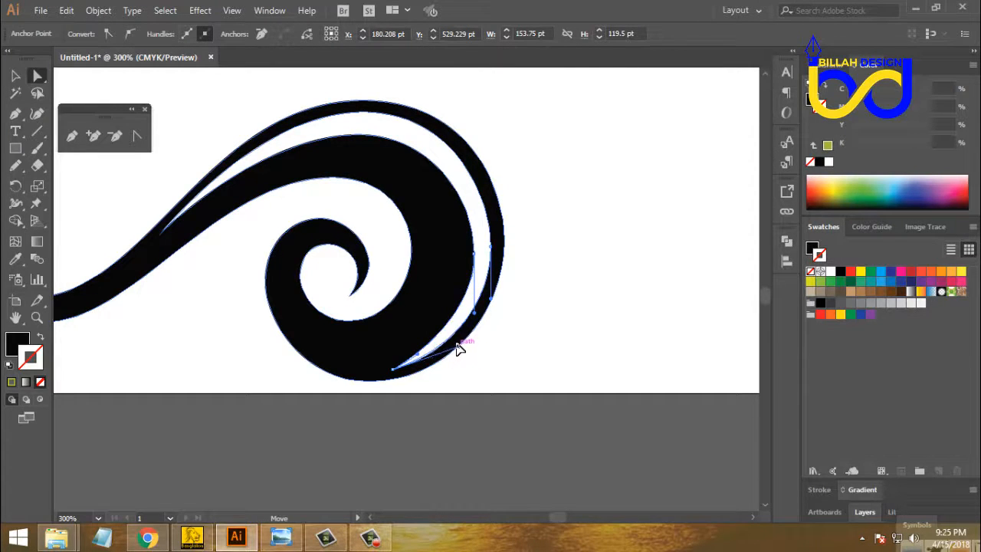
pyautogui.click(515, 348)
pyautogui.press('space')
# Slightly lengthen the lower handle of the spiral's leftmost outer anchor vertically to round its lower-left edge.
pyautogui.moveTo(549, 238); pyautogui.dragTo(578, 291)
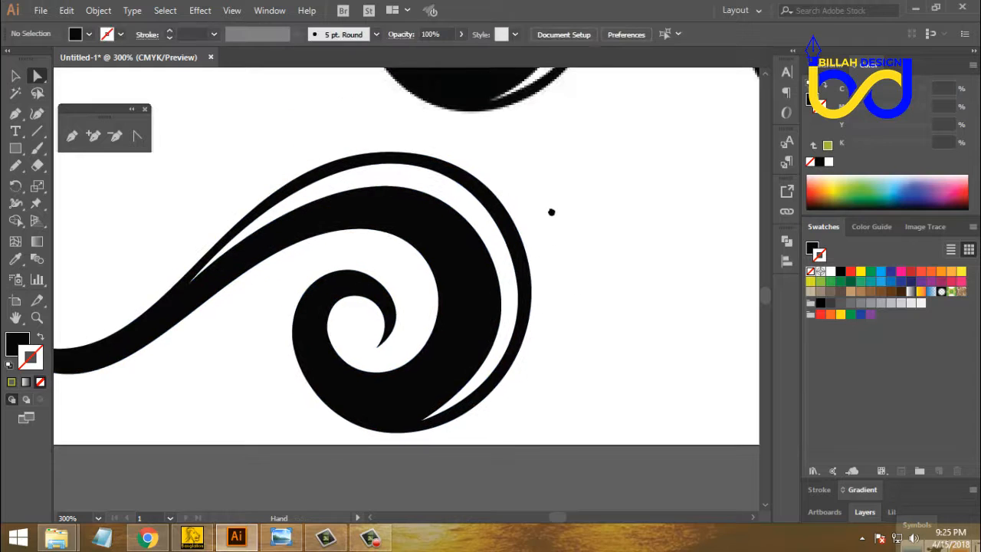
pyautogui.moveTo(404, 273); pyautogui.dragTo(511, 276)
pyautogui.moveTo(408, 342); pyautogui.dragTo(345, 342)
pyautogui.moveTo(407, 396); pyautogui.dragTo(399, 392)
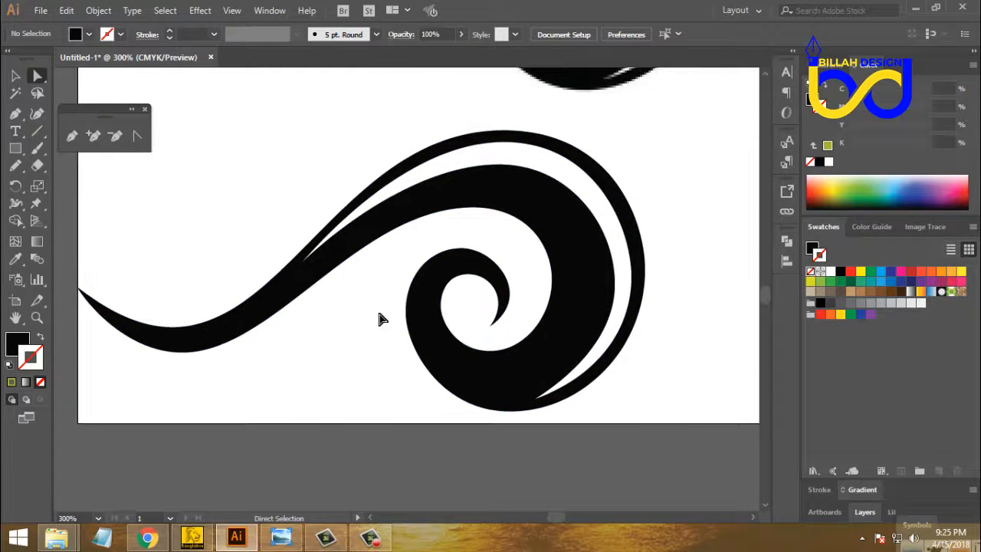
pyautogui.click(407, 352)
pyautogui.moveTo(406, 351); pyautogui.dragTo(405, 355)
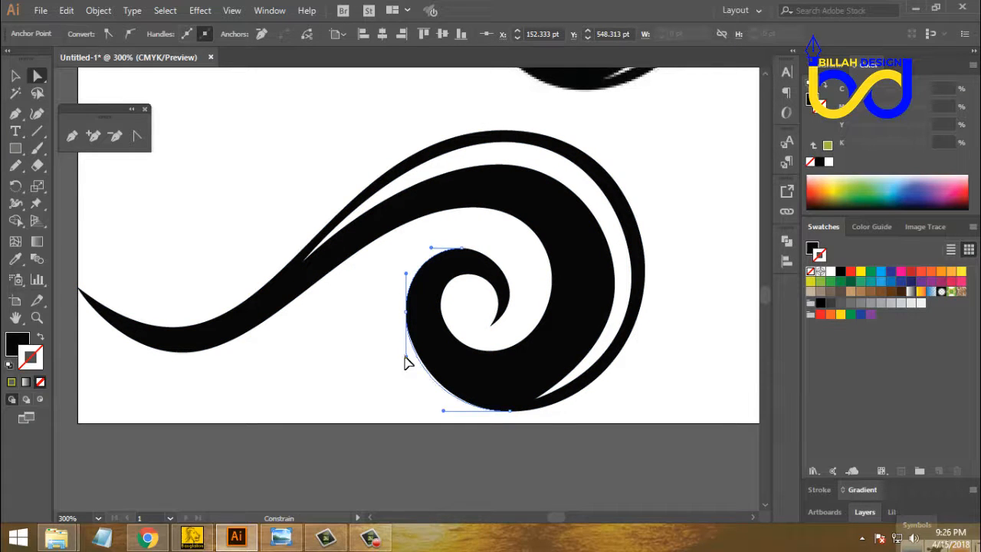
pyautogui.click(382, 376)
# Move the whole redrawn scroll slightly right, away from the artboard's left edge, and deselect it.
pyautogui.moveTo(383, 376); pyautogui.dragTo(371, 363)
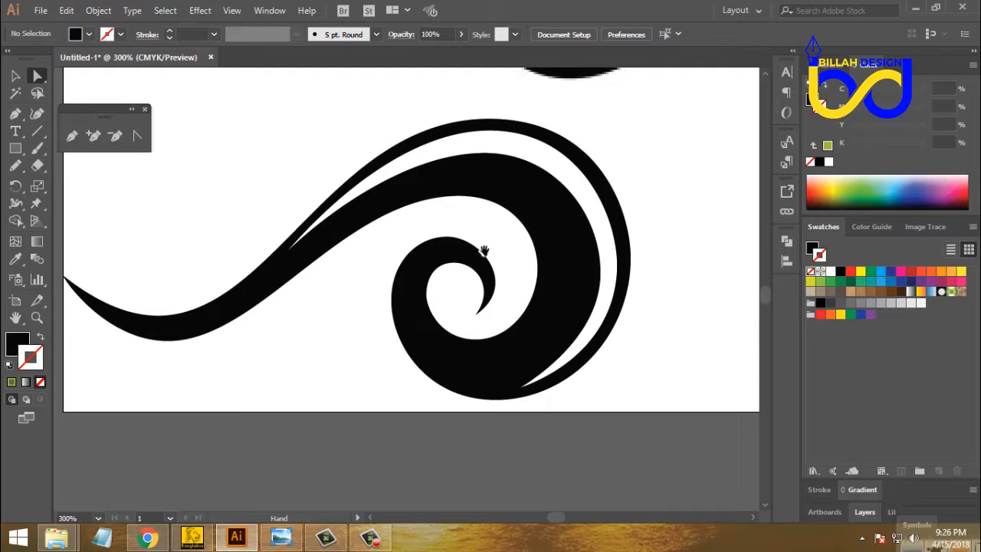
pyautogui.moveTo(426, 225); pyautogui.dragTo(475, 223)
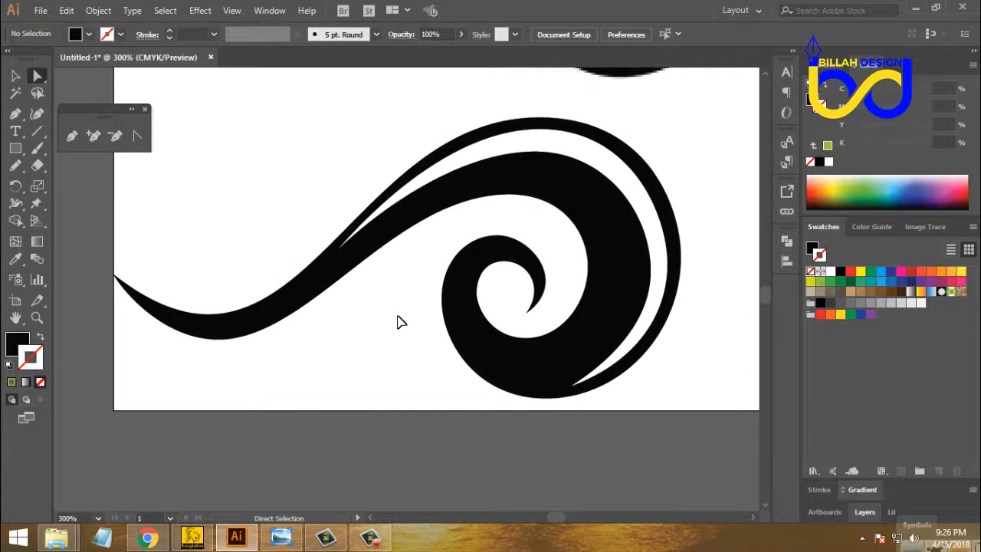
pyautogui.hotkey('ctrl', '-')
pyautogui.moveTo(404, 319); pyautogui.dragTo(378, 313)
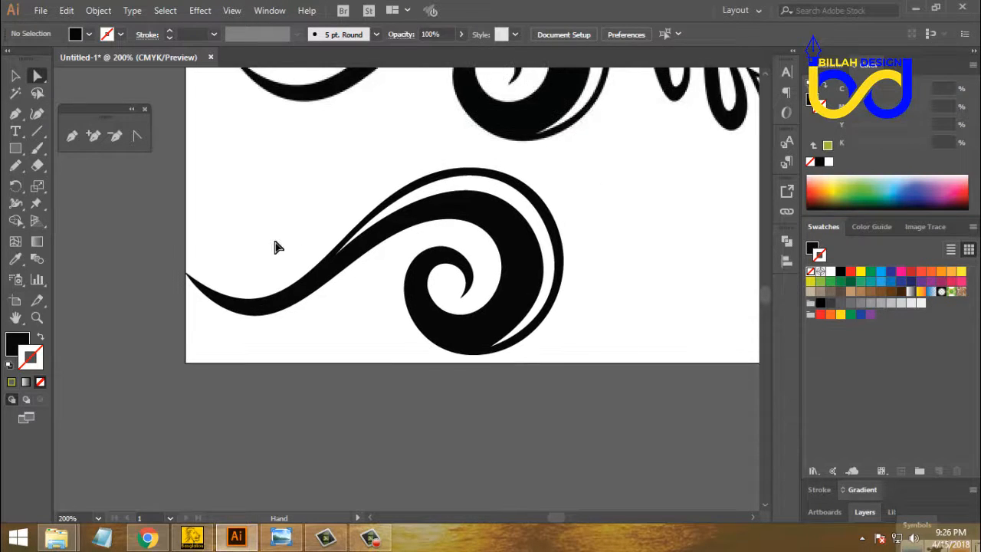
pyautogui.click(16, 76)
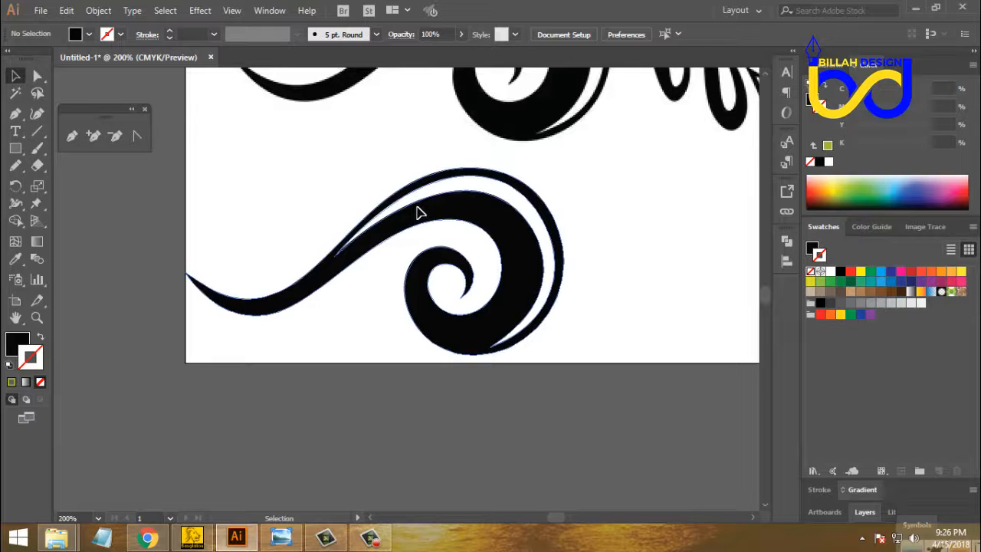
pyautogui.moveTo(417, 213); pyautogui.dragTo(449, 212)
pyautogui.click(665, 282)
pyautogui.moveTo(665, 283); pyautogui.dragTo(637, 287)
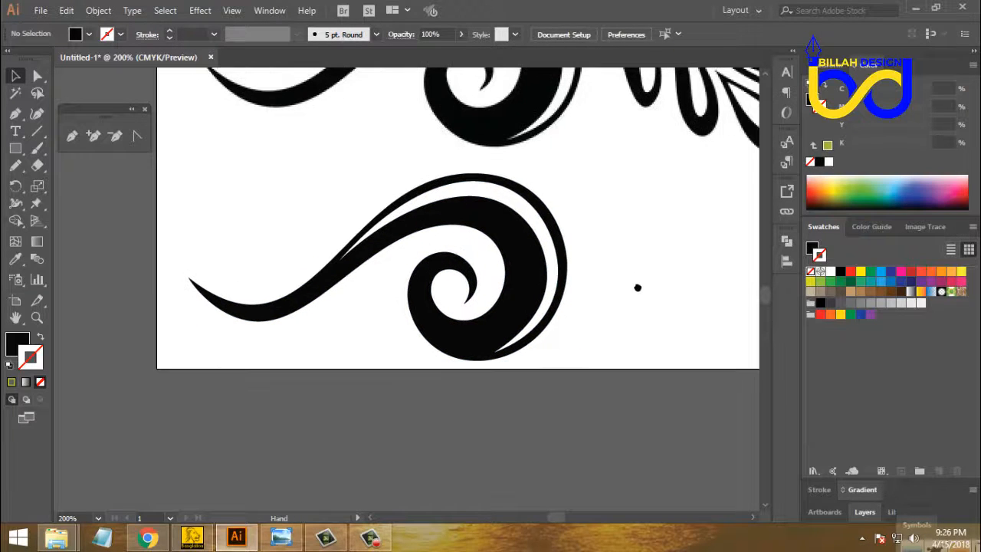
# With Direct Selection, nudge the scroll outline's rightmost outer anchor slightly right, then deselect.
pyautogui.click(38, 76)
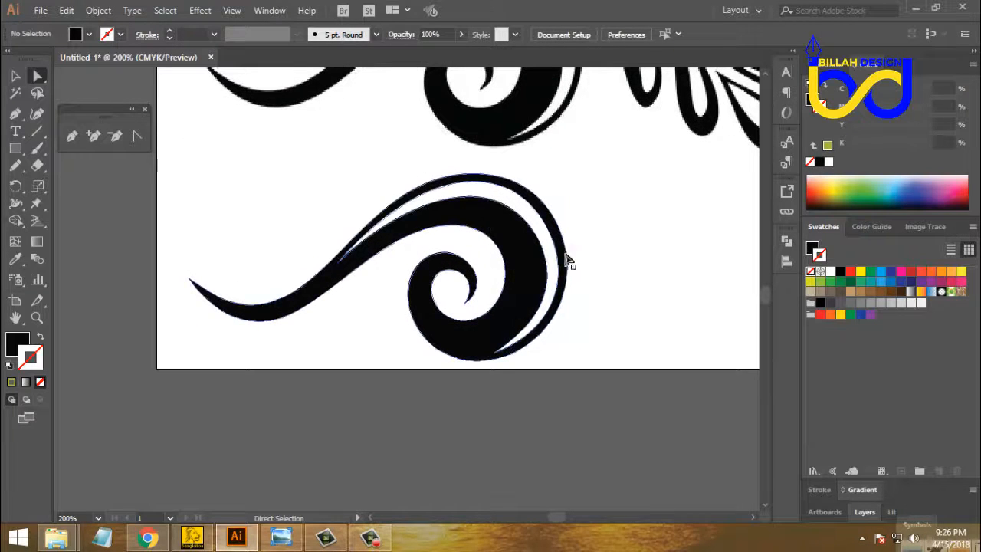
pyautogui.moveTo(583, 263); pyautogui.dragTo(566, 305)
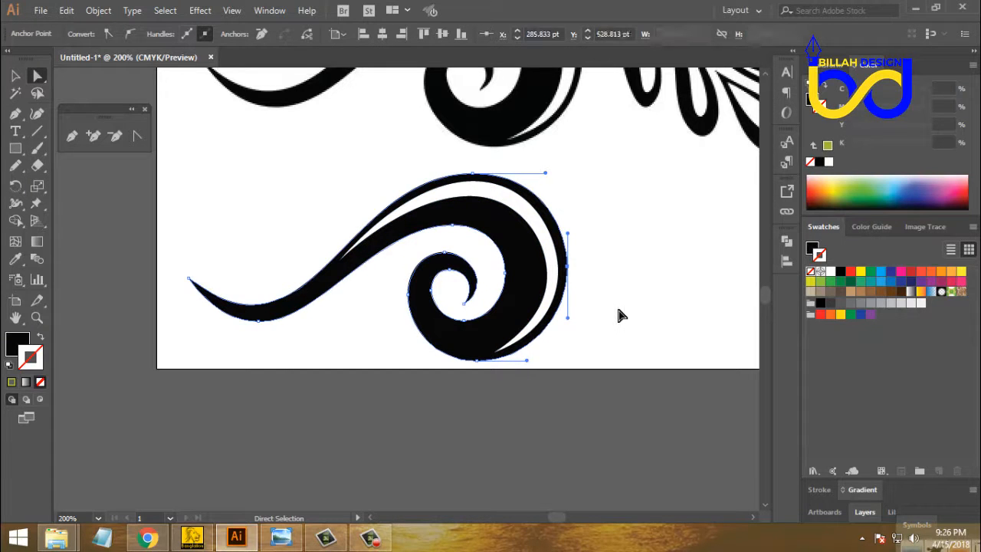
pyautogui.press('Right')
pyautogui.click(633, 319)
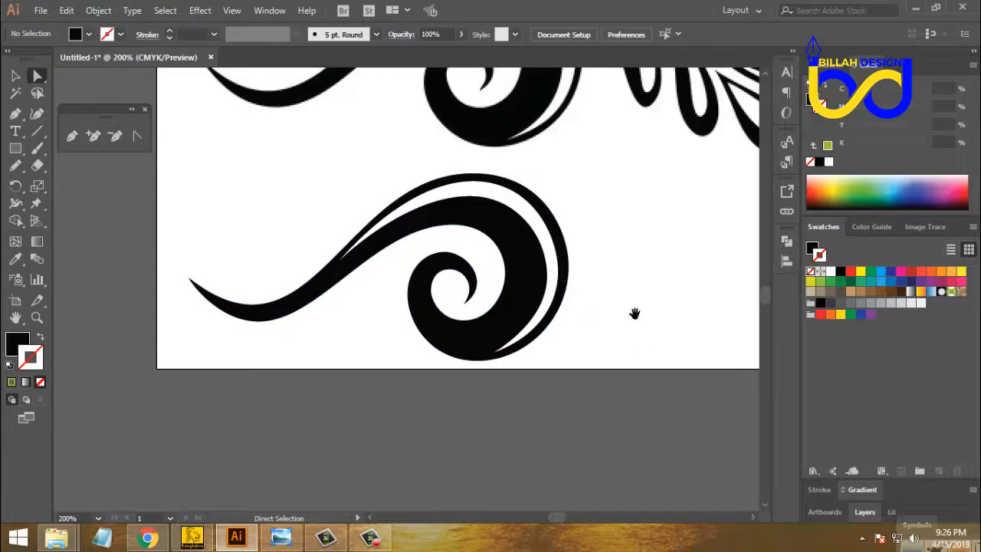
# Compare the redrawn scroll's curves and proportions with the original scroll above it.
pyautogui.moveTo(387, 278); pyautogui.dragTo(391, 294)
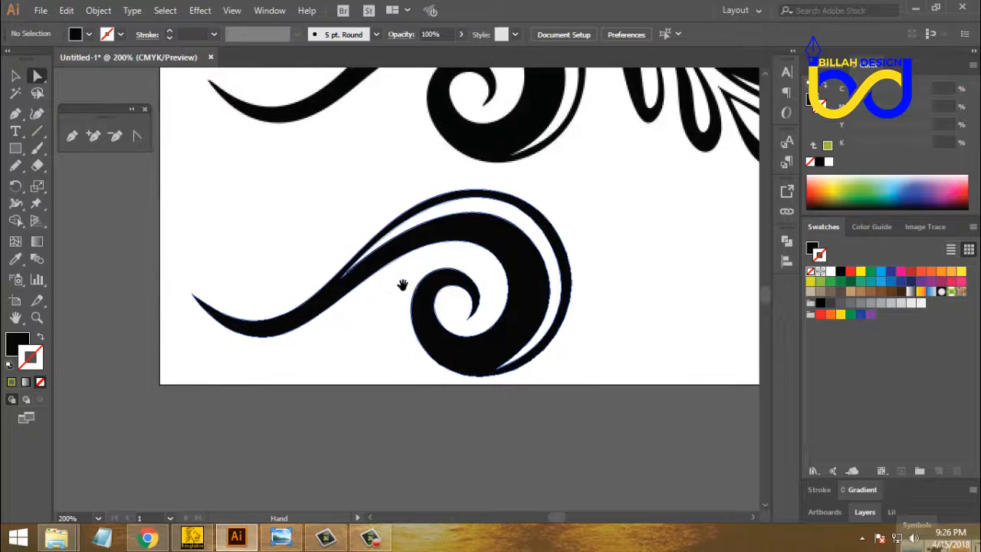
pyautogui.moveTo(594, 201); pyautogui.dragTo(590, 215)
pyautogui.click(15, 76)
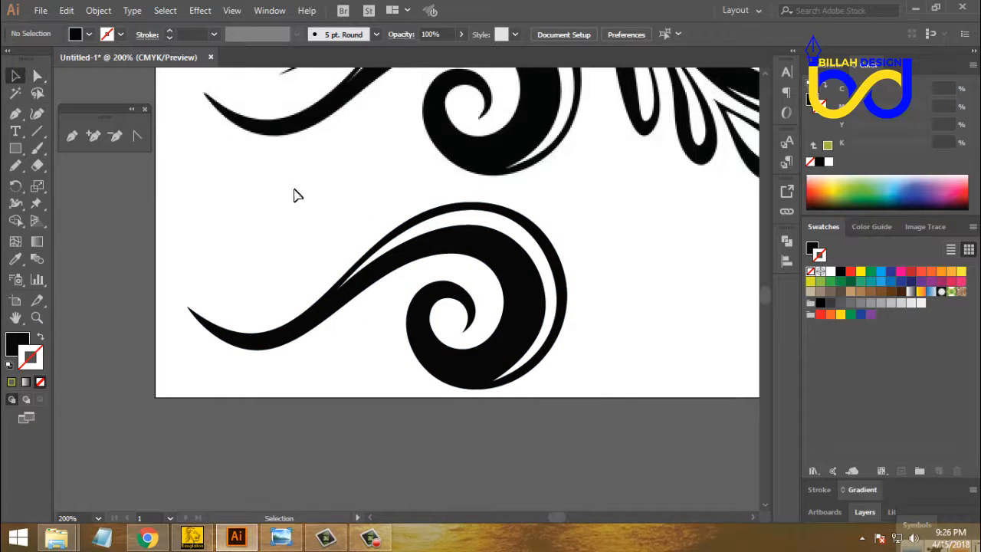
pyautogui.moveTo(661, 303); pyautogui.dragTo(620, 304)
pyautogui.moveTo(592, 259); pyautogui.dragTo(602, 283)
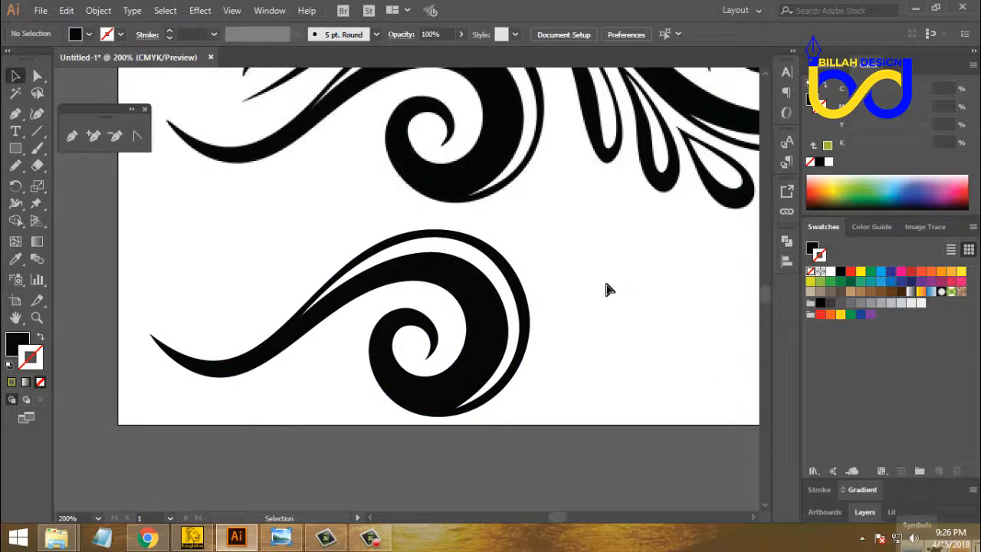
pyautogui.hotkey('ctrl', '-')
pyautogui.hotkey('ctrl', '-')
pyautogui.hotkey('ctrl', '+')
# Reposition the redrawn scroll below the original near the artboard's left edge and deselect it.
pyautogui.moveTo(598, 235); pyautogui.dragTo(551, 217)
pyautogui.moveTo(432, 274); pyautogui.dragTo(585, 291)
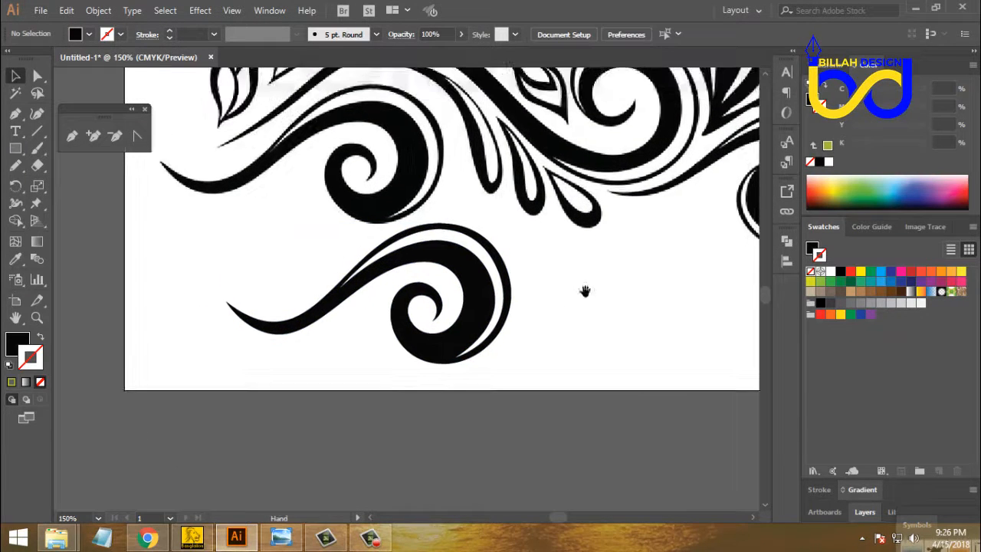
pyautogui.moveTo(490, 274); pyautogui.dragTo(401, 280)
pyautogui.click(512, 310)
pyautogui.moveTo(541, 305); pyautogui.dragTo(542, 276)
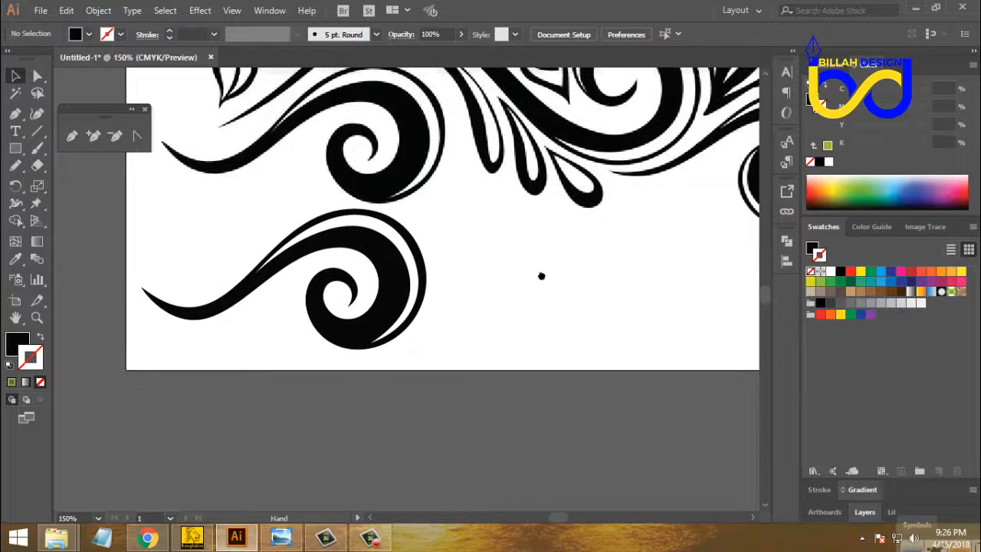
# Switch to Chrome, open the Pepsi Original/Vector comparison from the image tracing results, and copy that image.
pyautogui.click(148, 537)
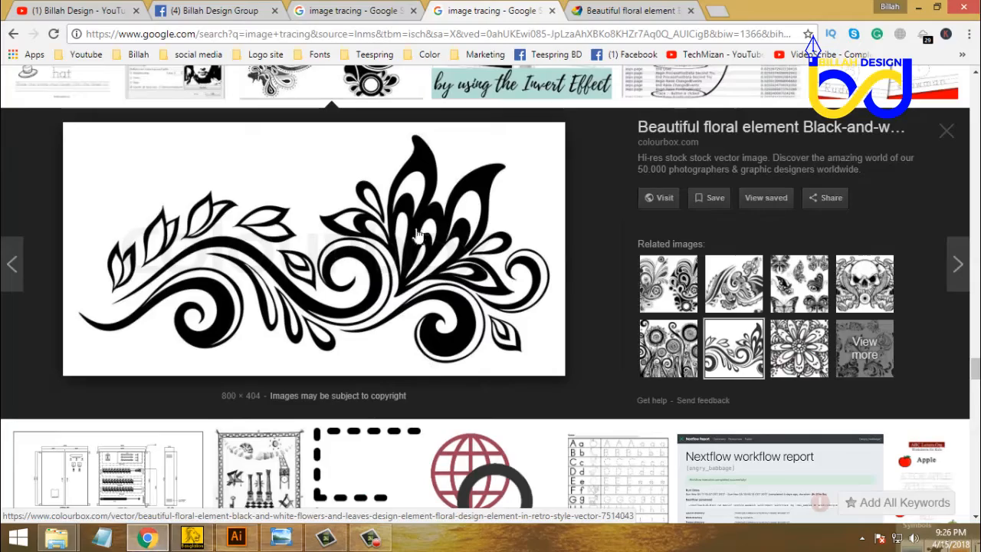
pyautogui.click(355, 11)
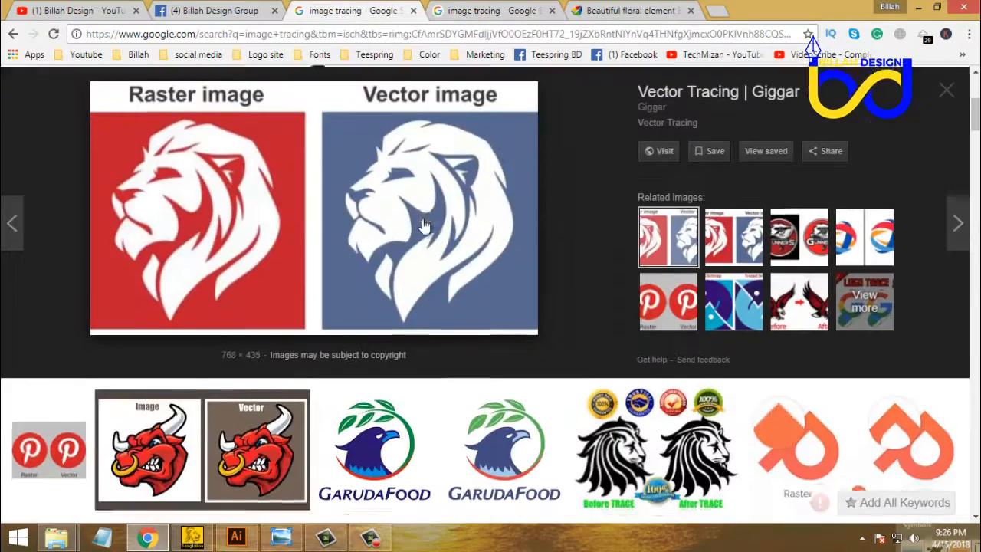
pyautogui.scroll(-6, 424, 225)
pyautogui.scroll(2, 914, 219)
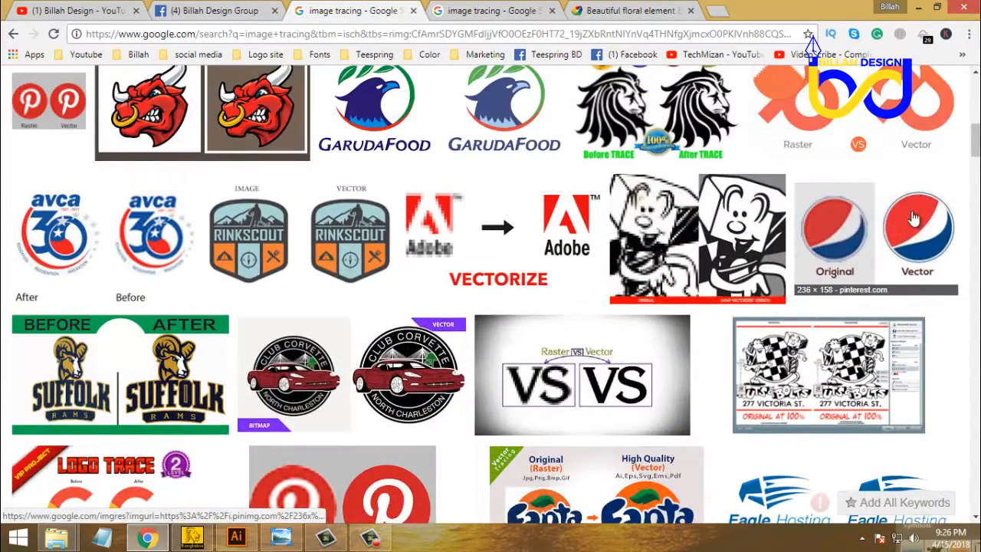
pyautogui.click(914, 219)
pyautogui.rightClick(335, 318)
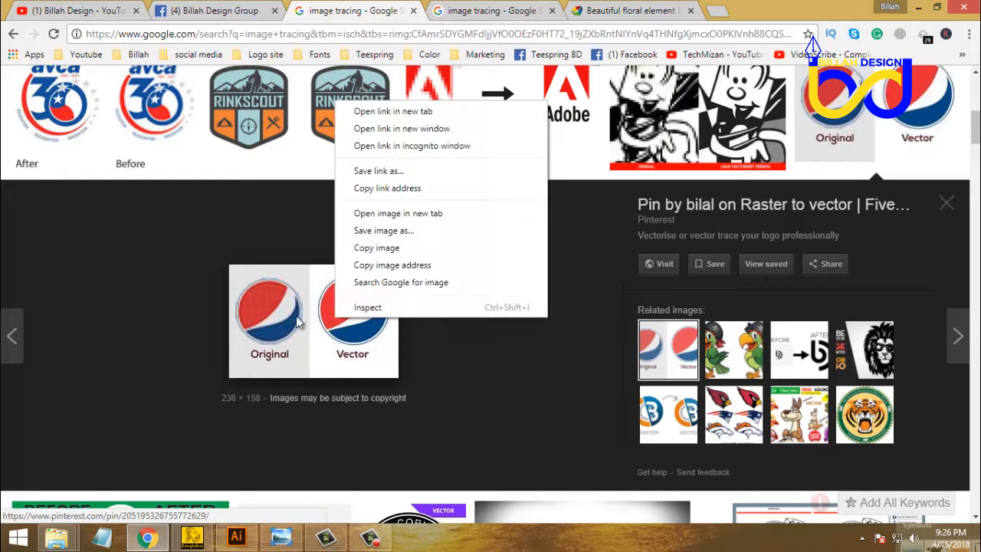
pyautogui.click(370, 248)
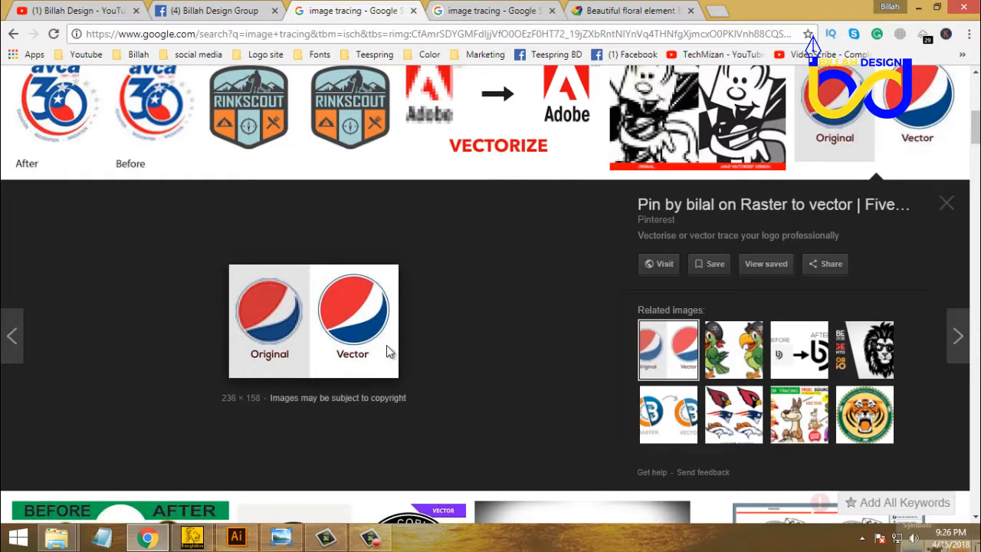
# Paste the copied Pepsi comparison image into the Illustrator document, place it beside the redrawn scroll, and deselect it.
pyautogui.click(237, 538)
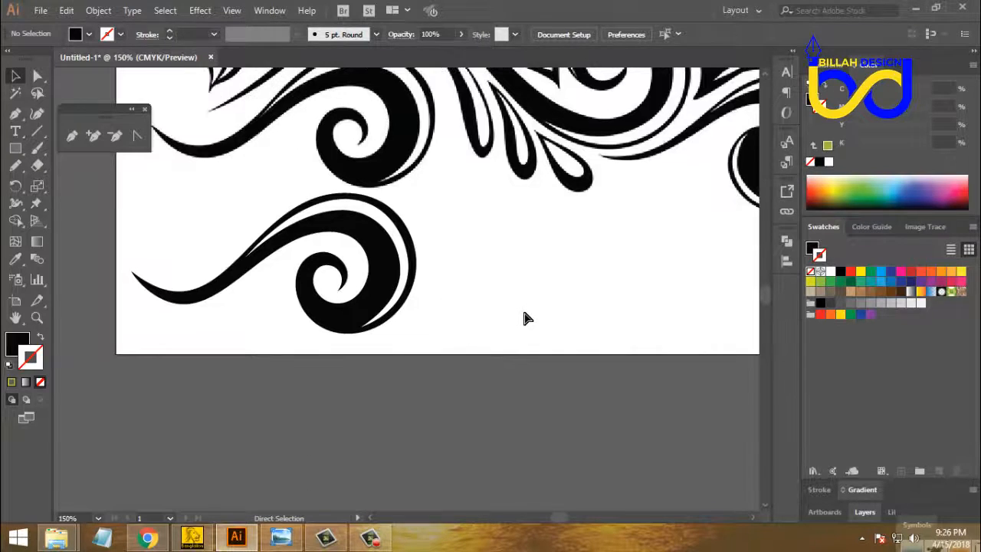
pyautogui.hotkey('ctrl', 'v')
pyautogui.moveTo(642, 325); pyautogui.dragTo(470, 336)
pyautogui.moveTo(391, 345); pyautogui.dragTo(564, 336)
pyautogui.click(576, 334)
pyautogui.moveTo(506, 296); pyautogui.dragTo(507, 305)
pyautogui.click(611, 356)
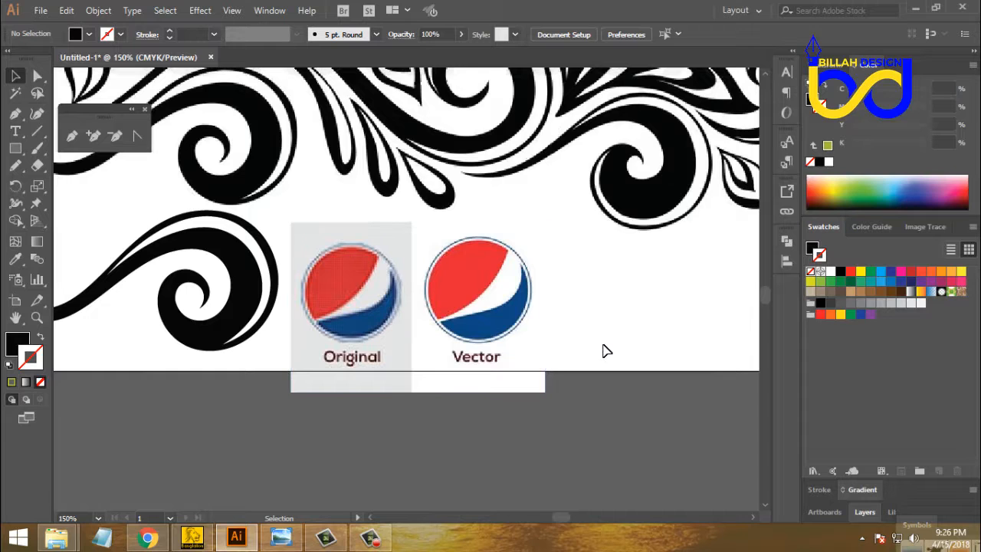
# Examine the edges and basic shapes of the Original and Vector Pepsi logos, and check which shape tools are available for redrawing them.
pyautogui.hotkey('ctrl', '+')
pyautogui.hotkey('ctrl', '+')
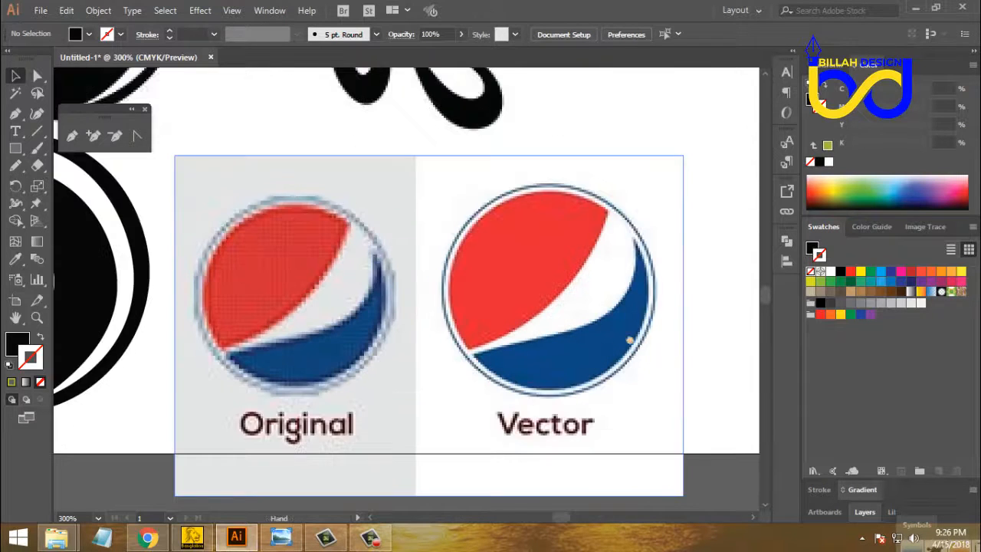
pyautogui.moveTo(631, 340); pyautogui.dragTo(546, 329)
pyautogui.click(15, 148)
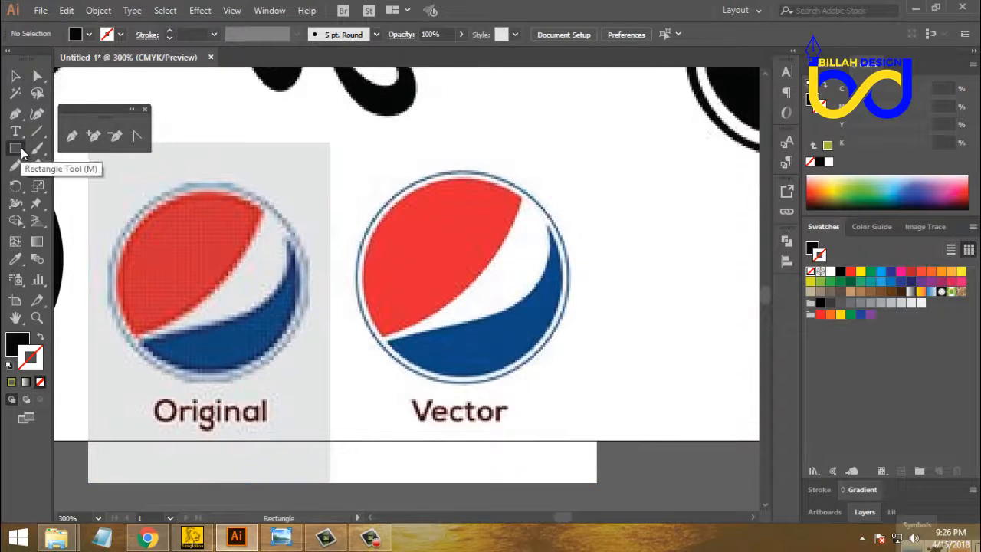
pyautogui.click(15, 76)
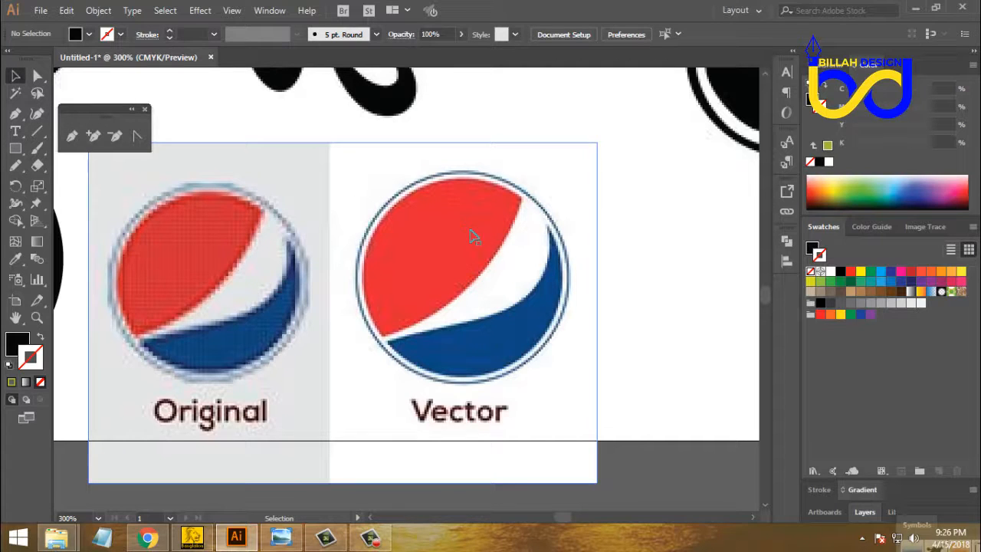
pyautogui.moveTo(529, 303); pyautogui.dragTo(535, 293)
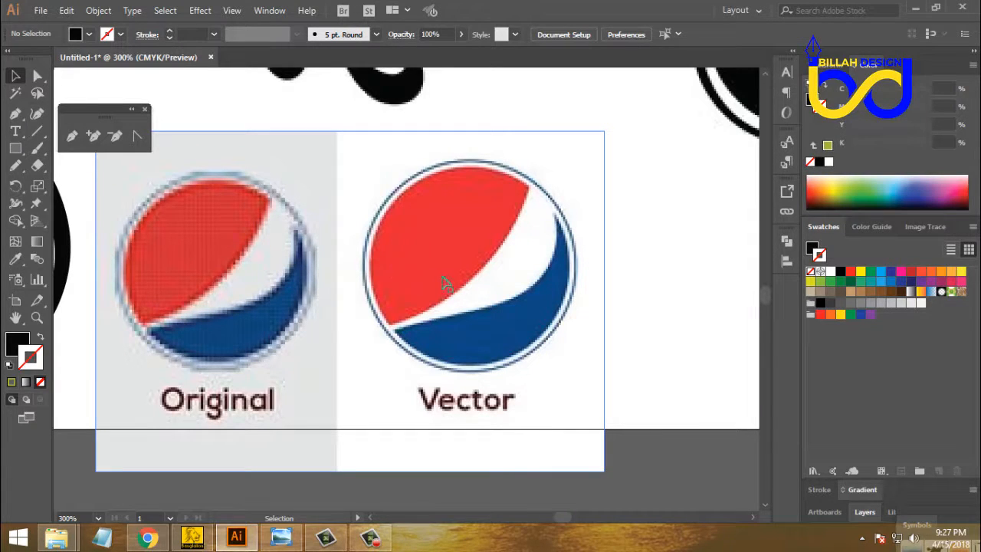
pyautogui.hotkey('ctrl', '-')
pyautogui.hotkey('ctrl', '-')
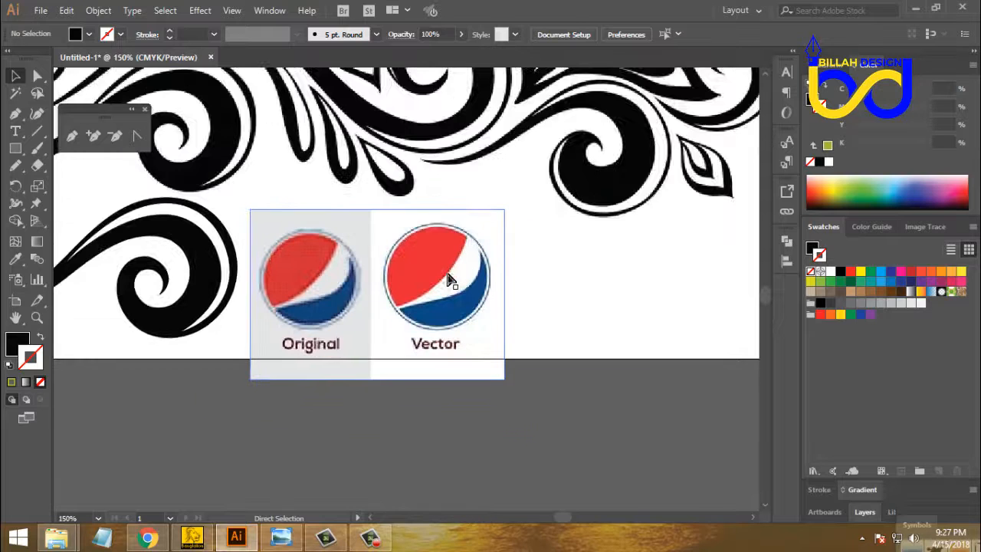
pyautogui.moveTo(431, 270); pyautogui.dragTo(459, 277)
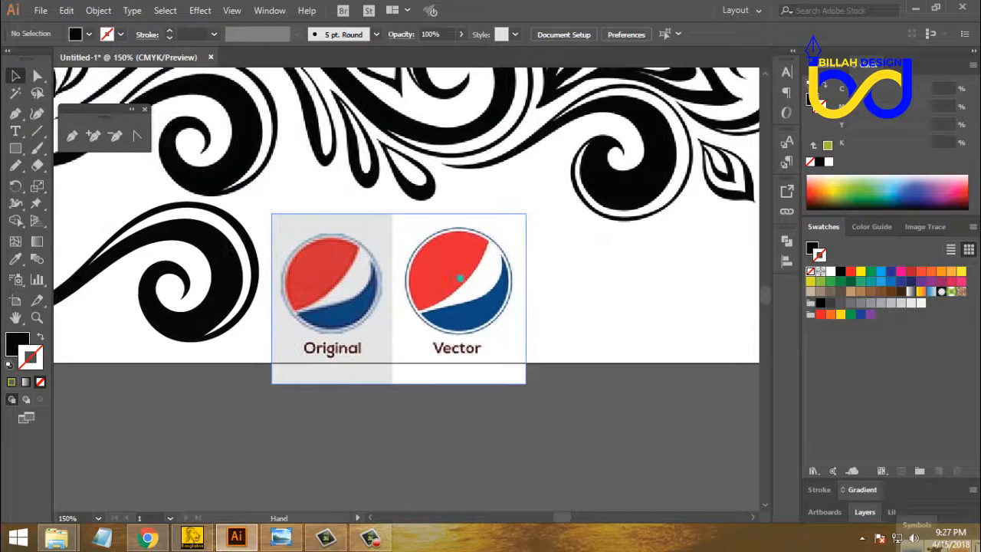
pyautogui.click(16, 149)
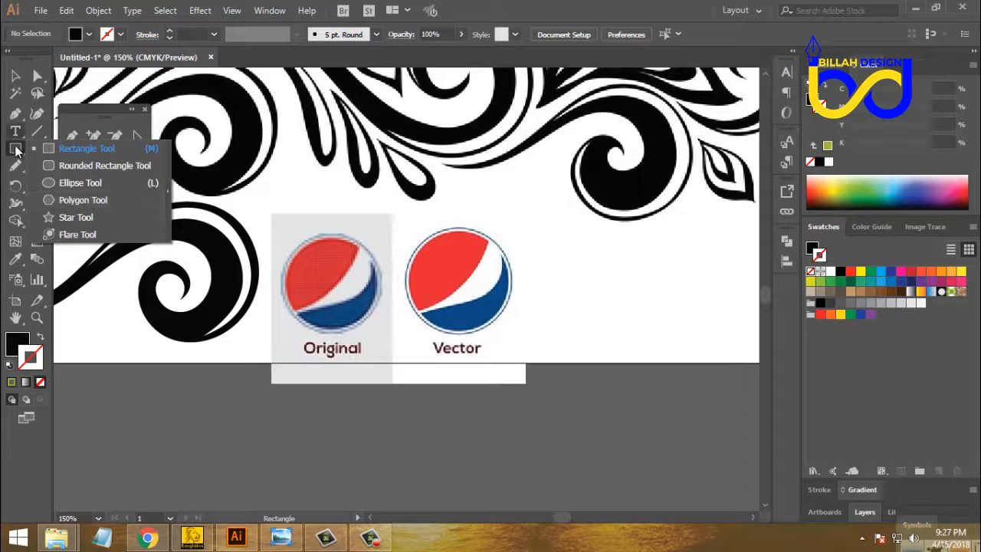
pyautogui.press('v')
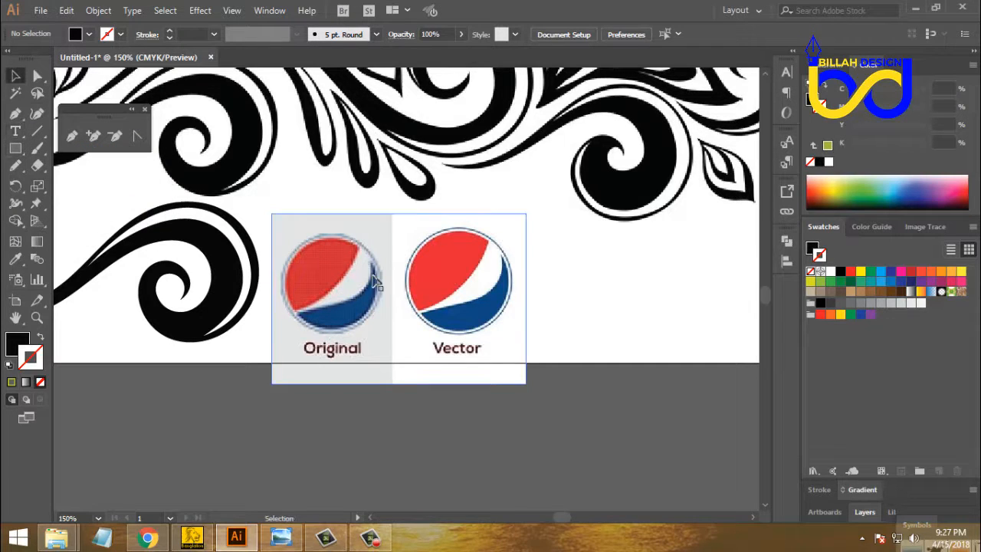
# Move the Pepsi comparison image further right, away from the redrawn scroll.
pyautogui.moveTo(376, 286); pyautogui.dragTo(438, 291)
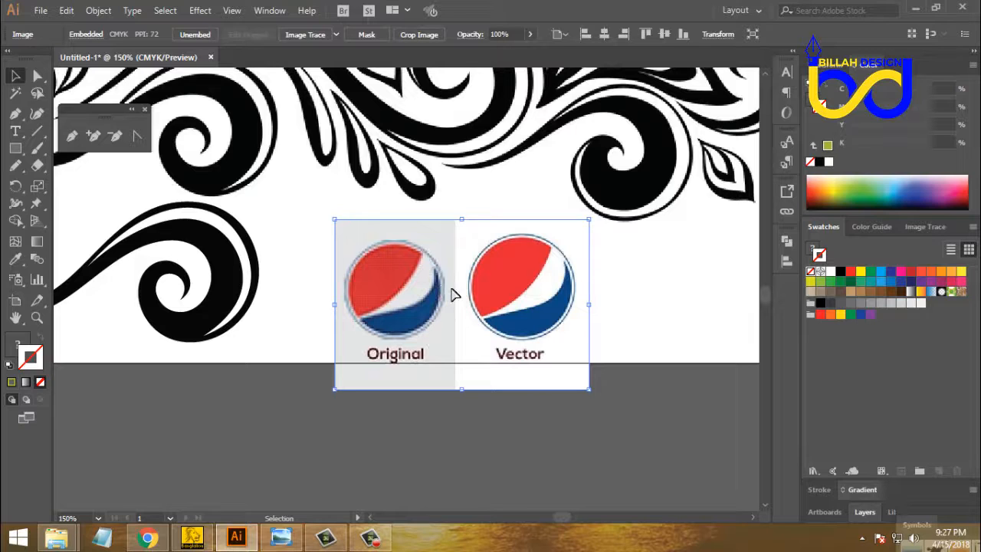
pyautogui.moveTo(455, 285); pyautogui.dragTo(468, 302)
pyautogui.click(340, 276)
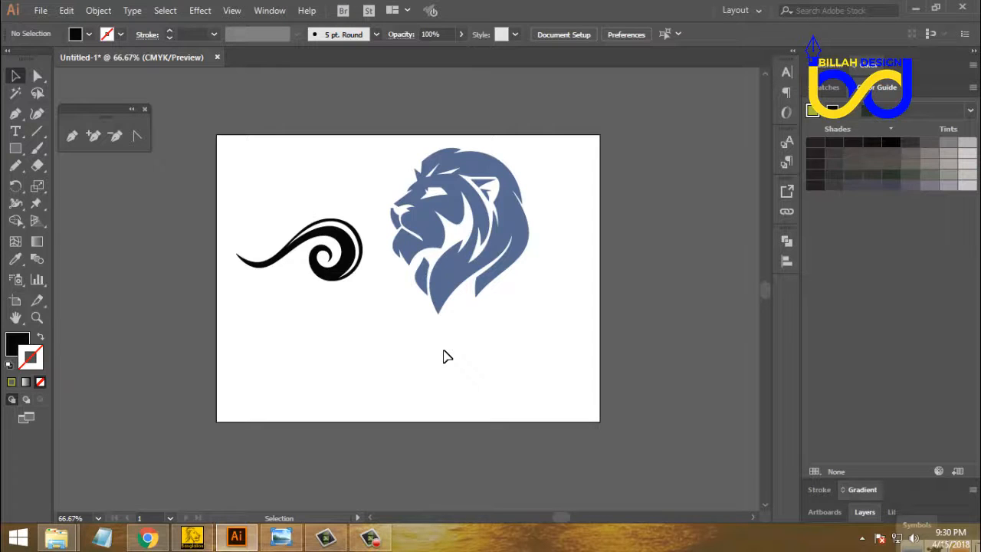
# Select the black scroll and the blue lion head together and delete both from the artboard.
pyautogui.moveTo(261, 158); pyautogui.dragTo(524, 358)
pyautogui.click(545, 274)
pyautogui.moveTo(549, 145); pyautogui.dragTo(254, 358)
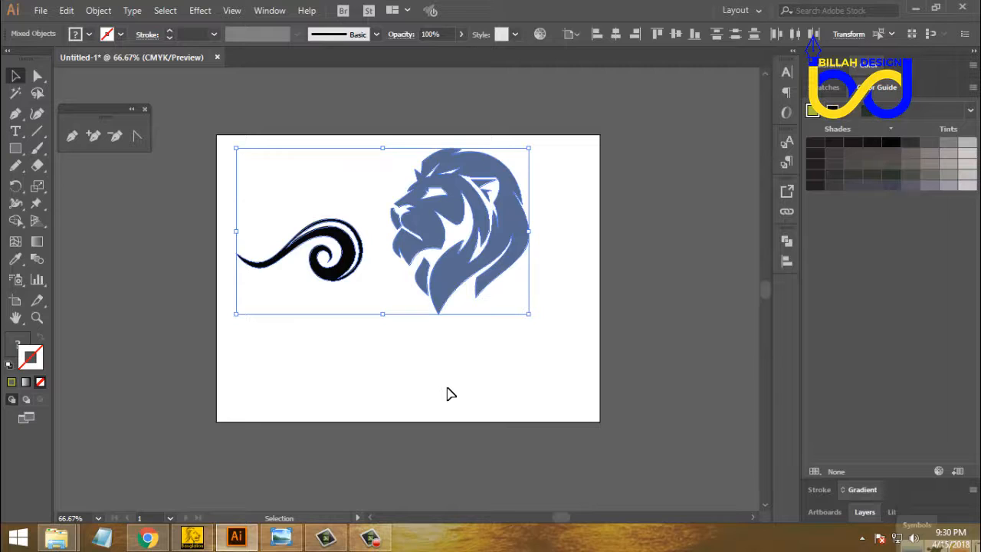
pyautogui.press('Delete')
# Copy the treee3 picture from Windows Photo Viewer and paste it onto the empty artboard in Illustrator.
pyautogui.moveTo(454, 358); pyautogui.dragTo(434, 359)
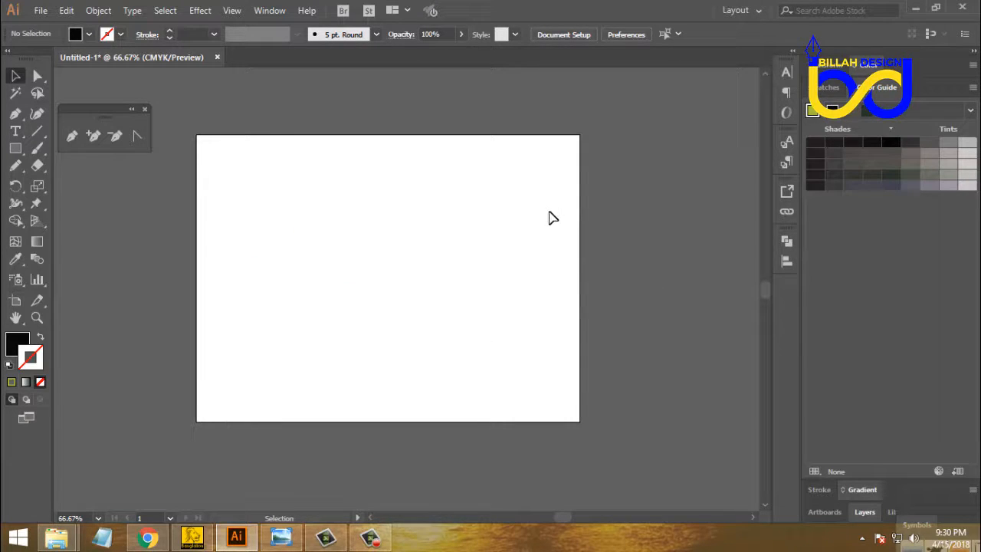
pyautogui.hotkey('ctrl', '=')
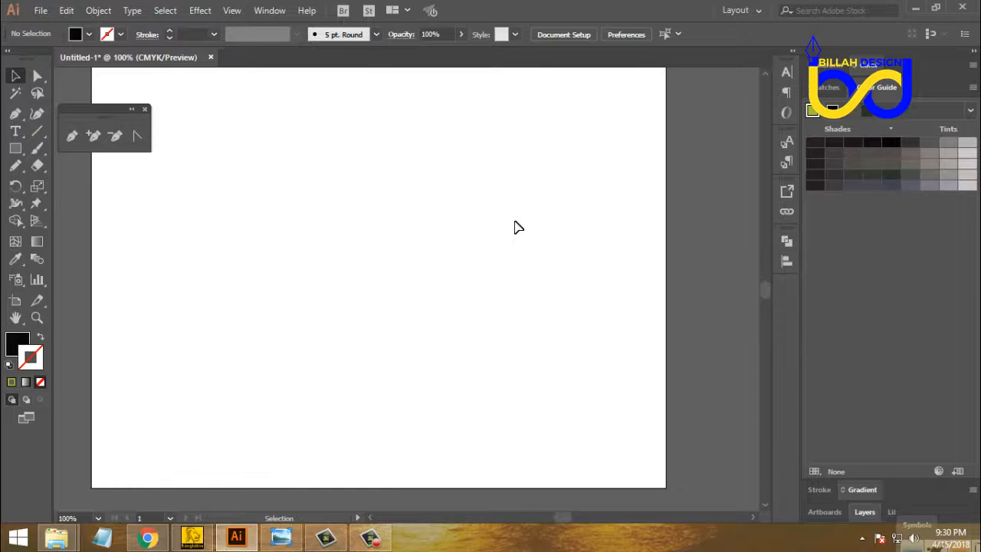
pyautogui.moveTo(501, 217); pyautogui.dragTo(532, 234)
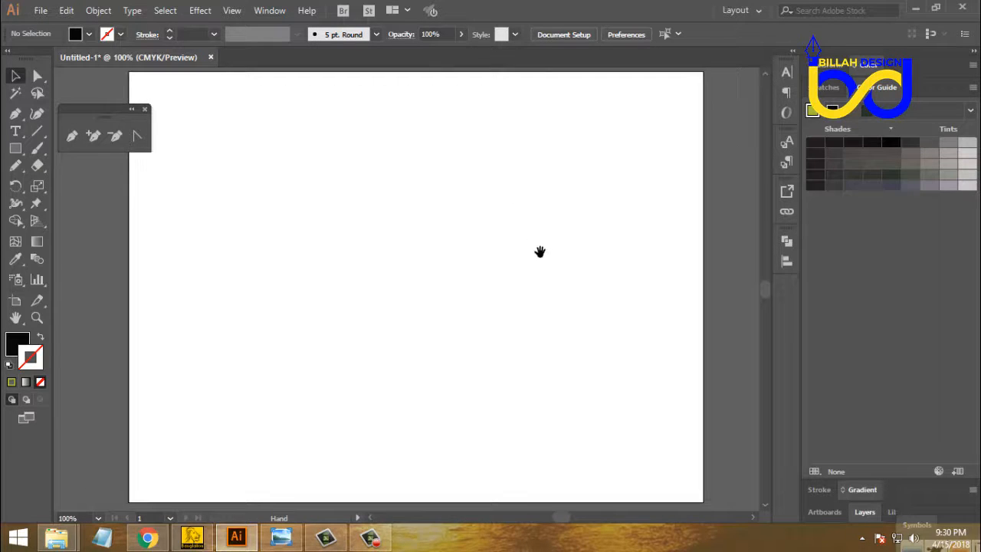
pyautogui.click(281, 537)
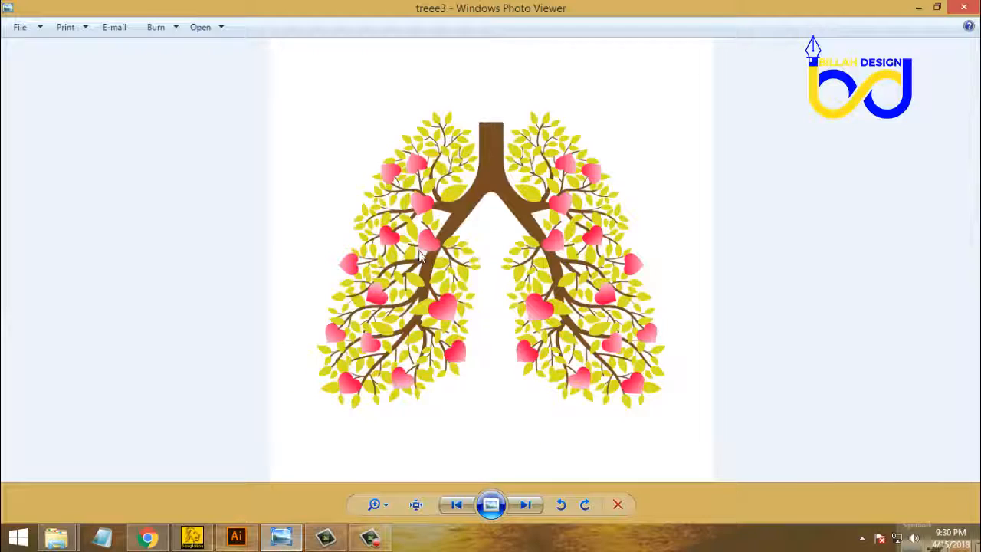
pyautogui.rightClick(472, 233)
pyautogui.click(502, 339)
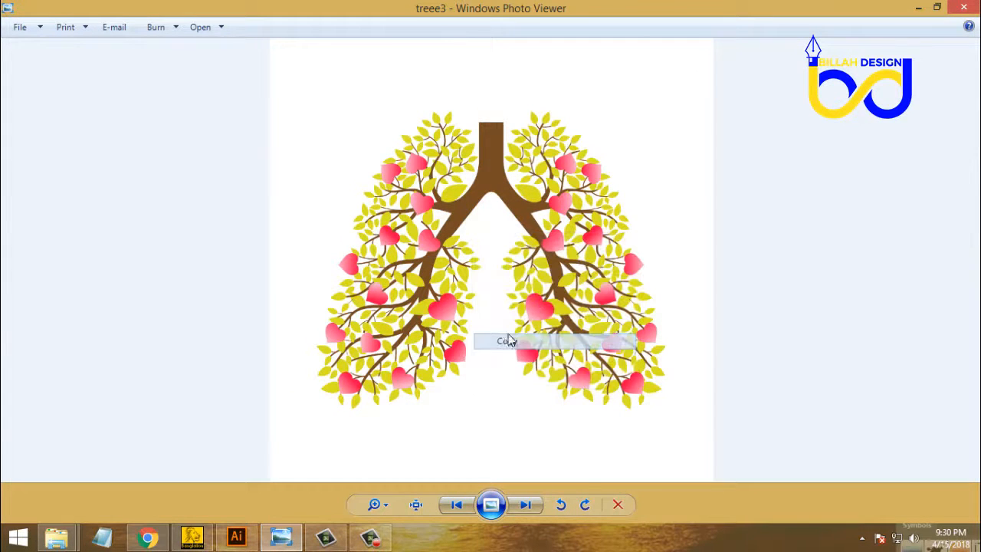
pyautogui.click(918, 9)
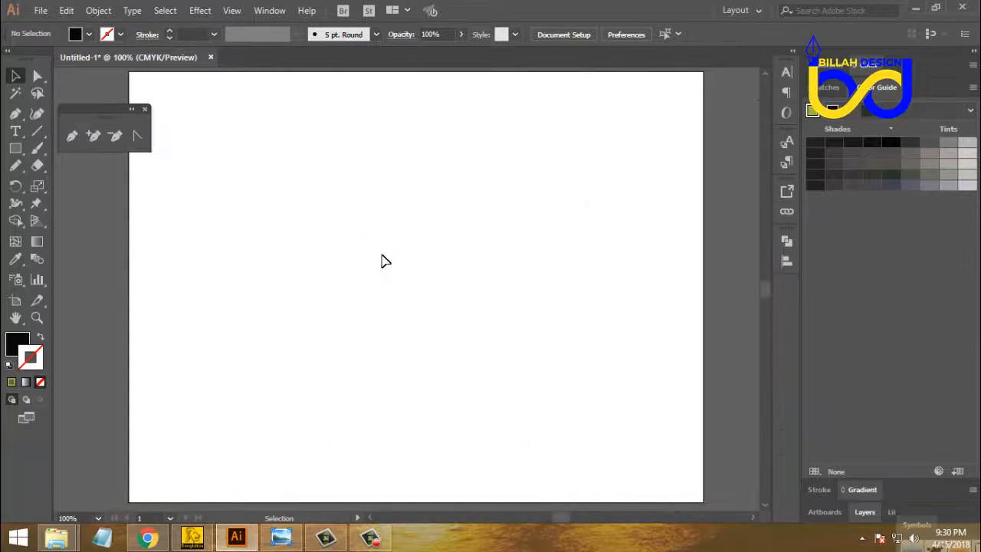
pyautogui.hotkey('ctrl', 'v')
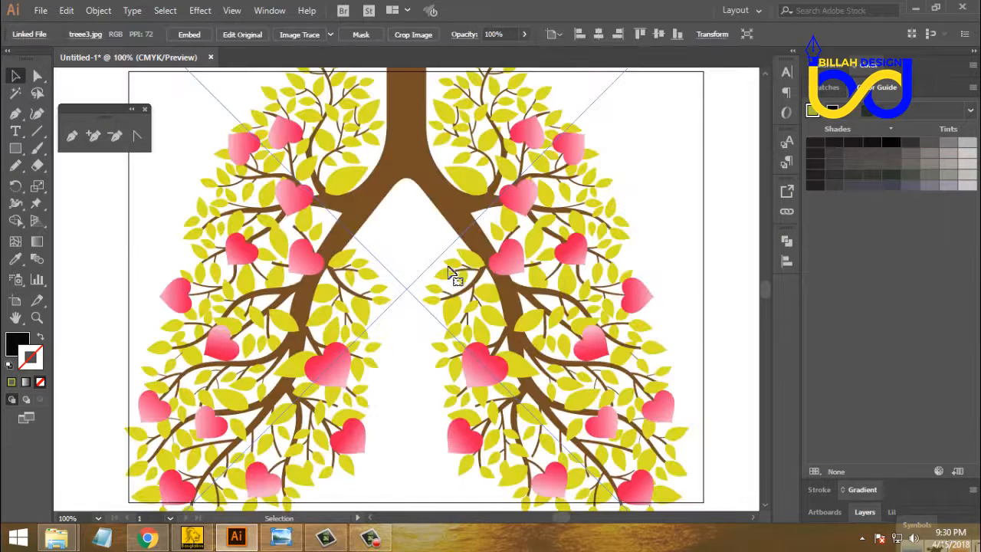
# Scale the pasted lung-shaped tree image down proportionally, centre it within the artboard, and deselect it.
pyautogui.moveTo(649, 172); pyautogui.dragTo(498, 301)
pyautogui.moveTo(622, 124); pyautogui.dragTo(471, 274)
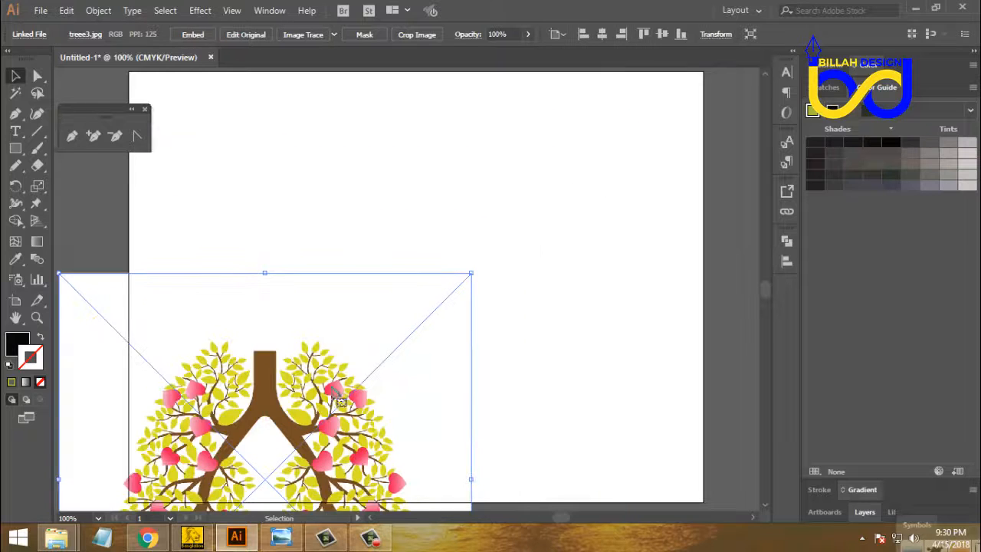
pyautogui.moveTo(332, 389); pyautogui.dragTo(503, 230)
pyautogui.moveTo(567, 330); pyautogui.dragTo(544, 296)
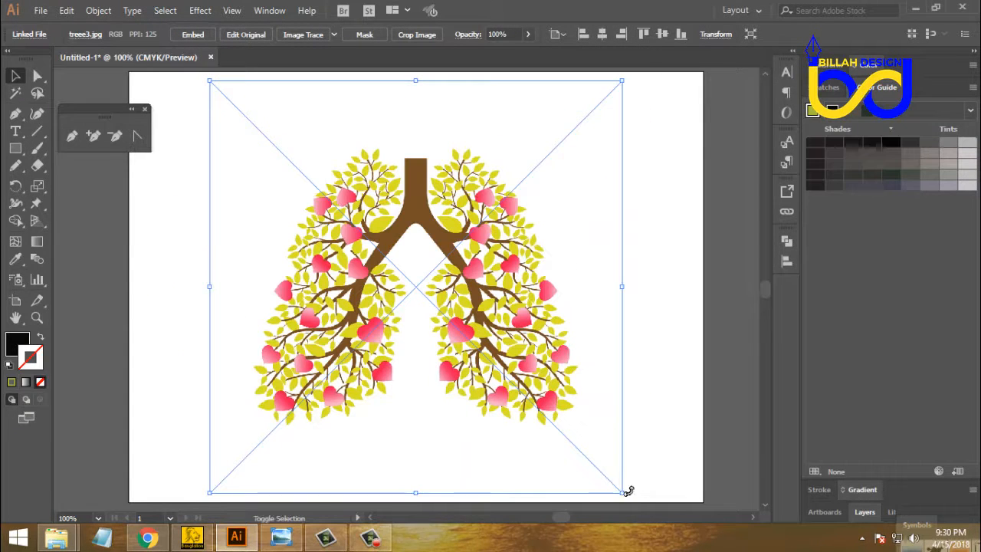
pyautogui.moveTo(624, 493); pyautogui.dragTo(602, 479)
pyautogui.click(664, 430)
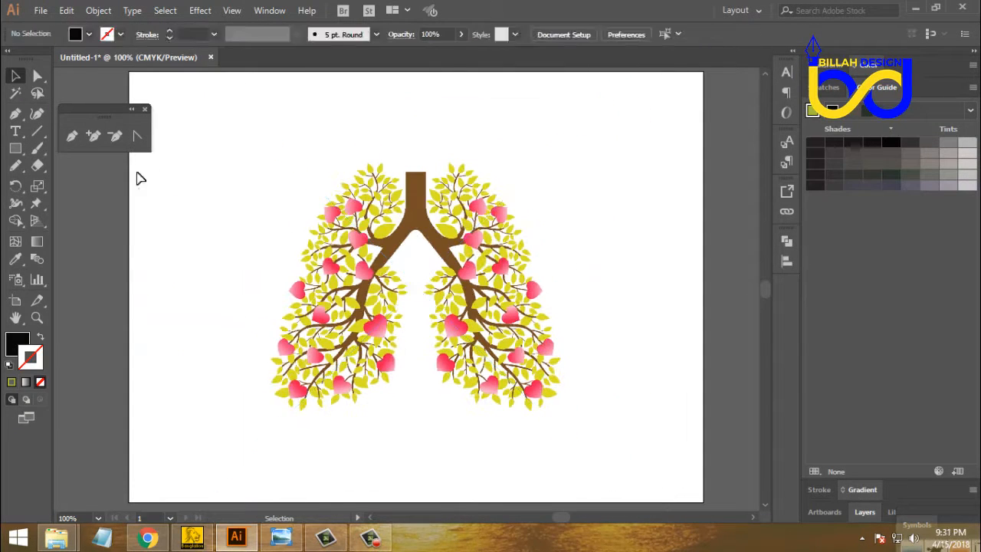
pyautogui.moveTo(429, 239); pyautogui.dragTo(435, 239)
pyautogui.click(660, 313)
# Examine the lung-shaped tree's trunk, branches, leaves and hearts both up close and as a whole.
pyautogui.hotkey('ctrl', '-')
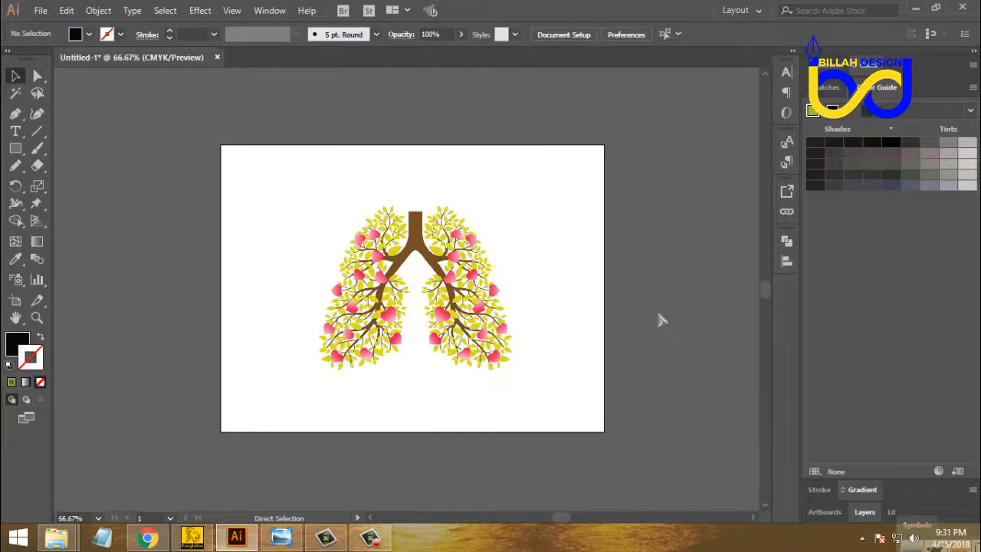
pyautogui.hotkey('ctrl', '+')
pyautogui.hotkey('ctrl', '+')
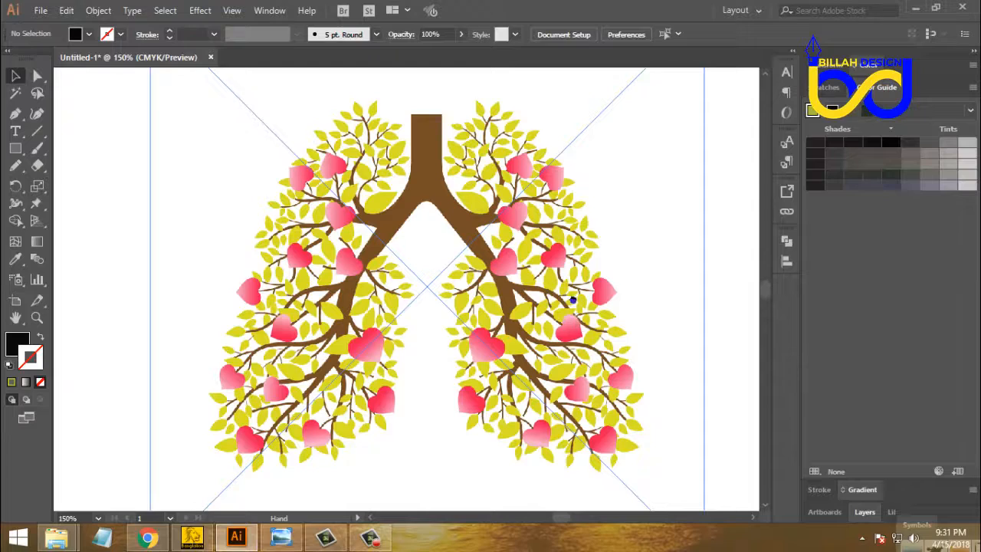
pyautogui.moveTo(573, 292); pyautogui.dragTo(517, 253)
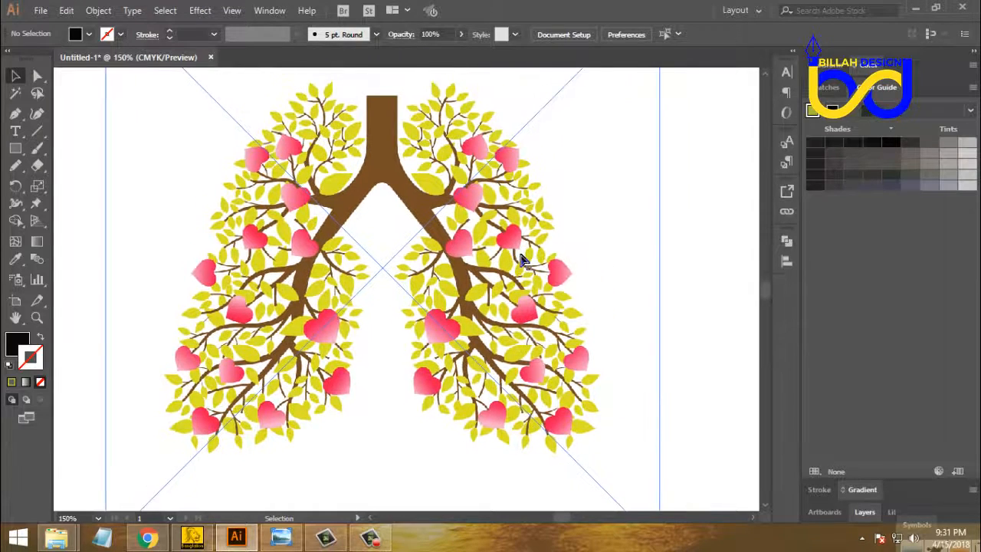
pyautogui.hotkey('ctrl', '=')
pyautogui.hotkey('ctrl', '=')
pyautogui.hotkey('ctrl', '-')
pyautogui.hotkey('ctrl', '-')
pyautogui.hotkey('ctrl', '-')
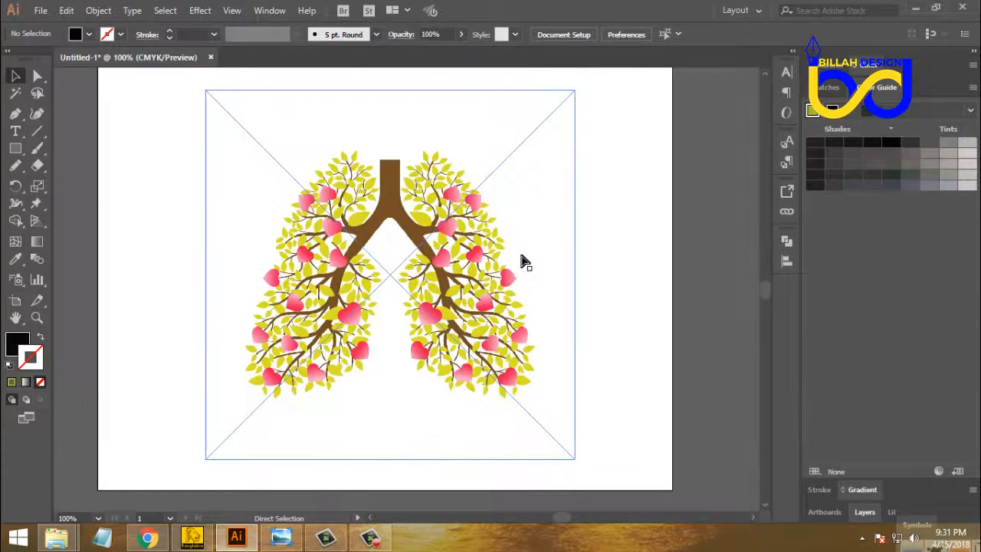
pyautogui.hotkey('ctrl', '-')
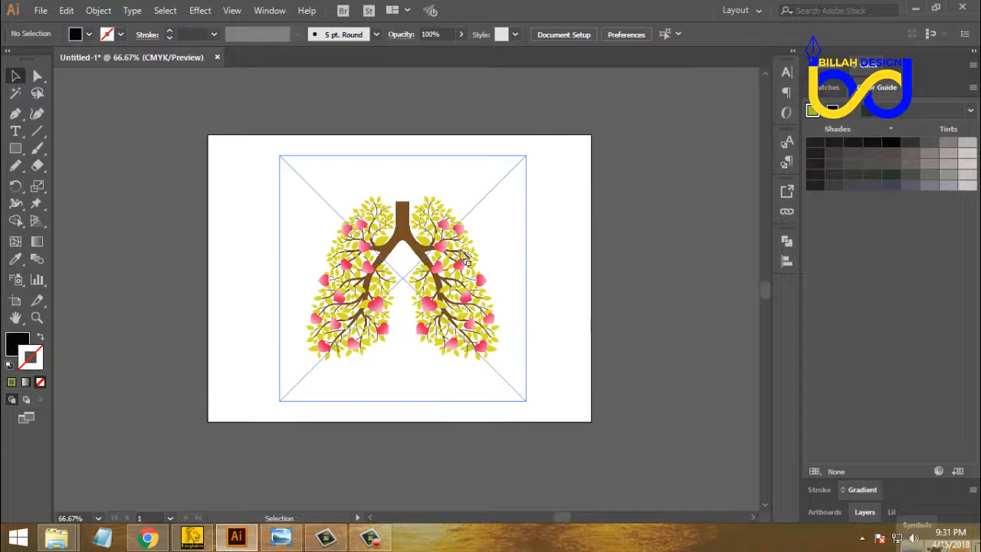
pyautogui.hotkey('ctrl', '=')
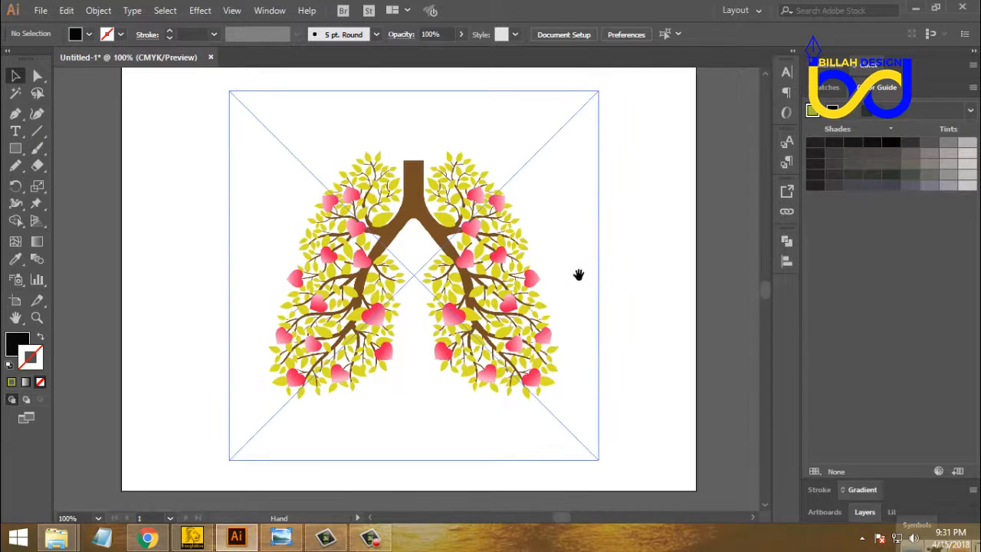
pyautogui.hotkey('ctrl', '-')
pyautogui.moveTo(557, 291); pyautogui.dragTo(571, 284)
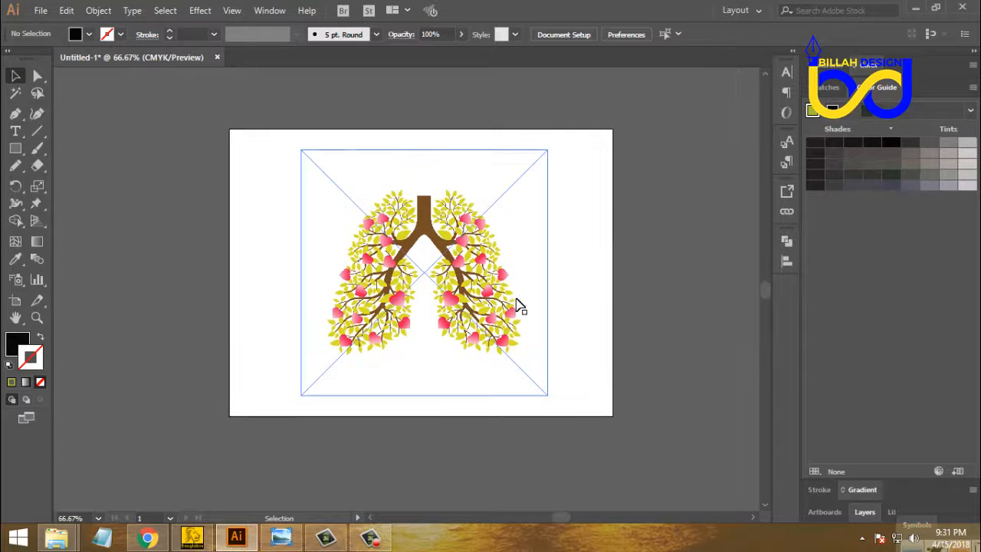
# Duplicate the lung-shaped tree image onto the pasteboard beside the artboard, nudge the artboard image slightly right, and deselect it.
pyautogui.moveTo(519, 307); pyautogui.dragTo(148, 354)
pyautogui.click(429, 387)
pyautogui.moveTo(598, 358); pyautogui.dragTo(555, 369)
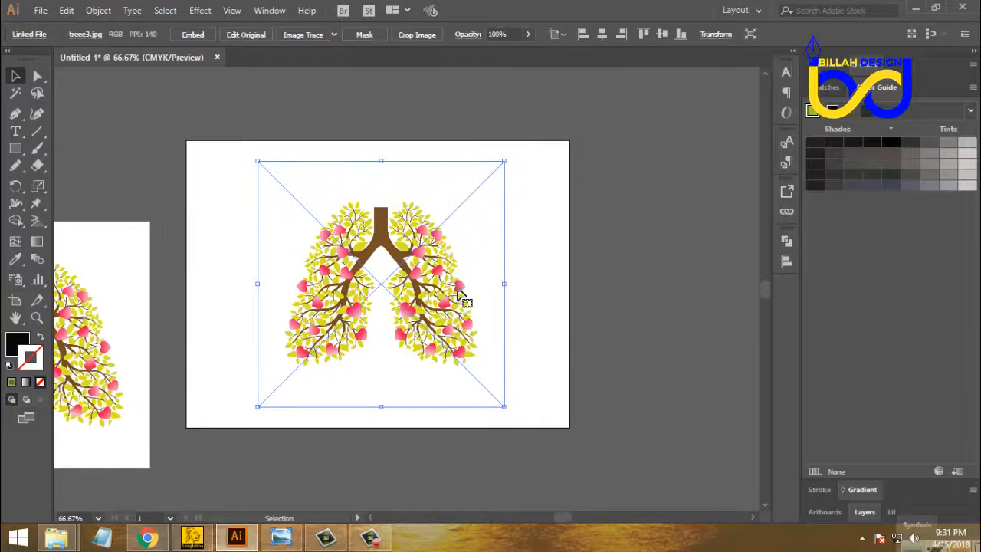
pyautogui.moveTo(463, 297)
pyautogui.mouseDown()
pyautogui.moveTo(470, 285)
pyautogui.moveTo(471, 296)
pyautogui.mouseUp()
pyautogui.click(586, 272)
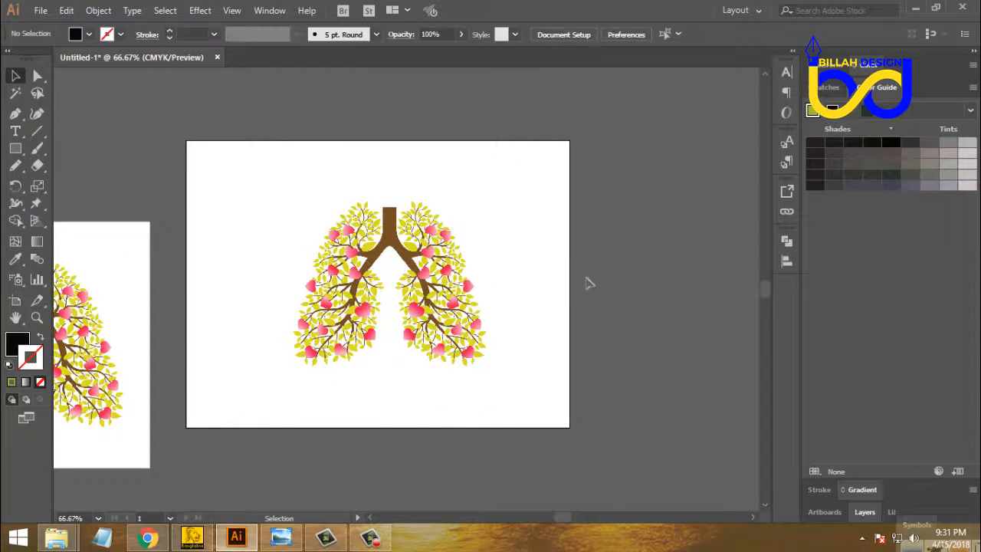
pyautogui.click(431, 255)
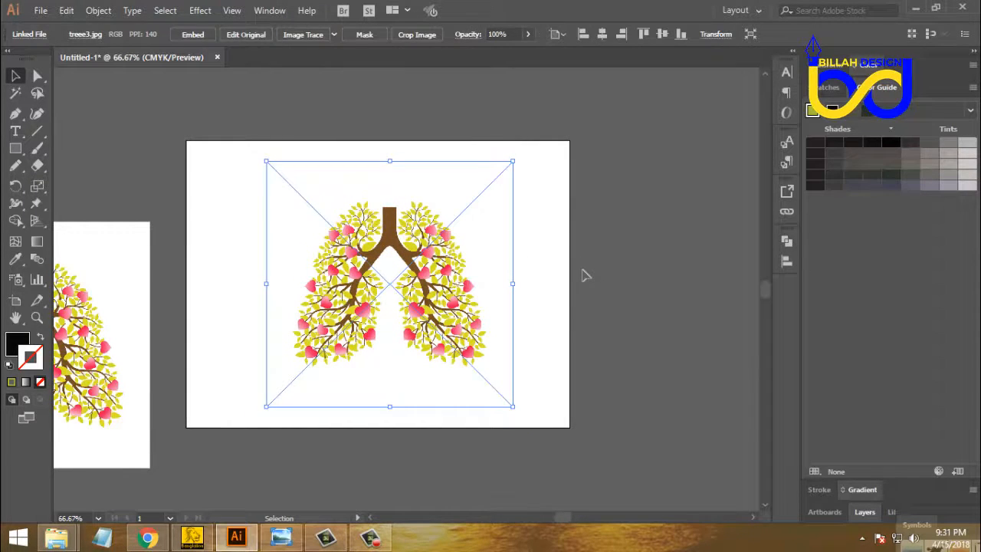
pyautogui.click(583, 274)
pyautogui.click(434, 237)
pyautogui.click(584, 283)
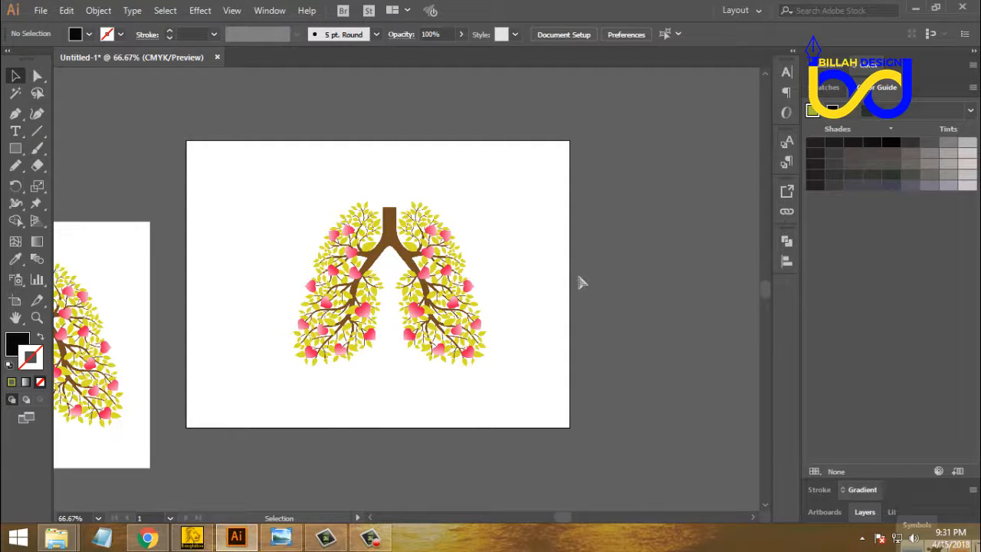
# Apply Image Trace with the High Fidelity Photo preset to the tree image on the artboard.
pyautogui.hotkey('ctrl', '1')
pyautogui.scroll(1, 574, 221)
pyautogui.click(464, 268)
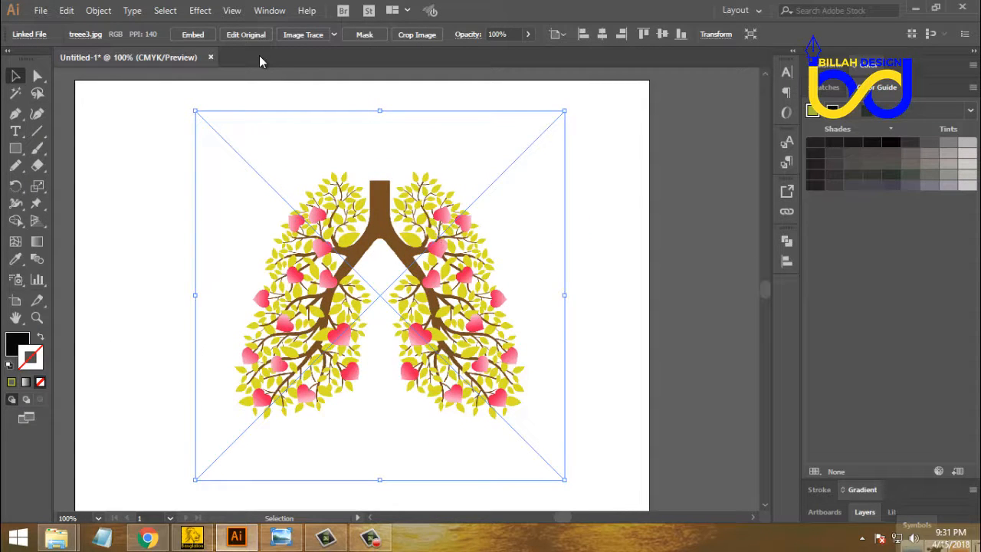
pyautogui.click(334, 34)
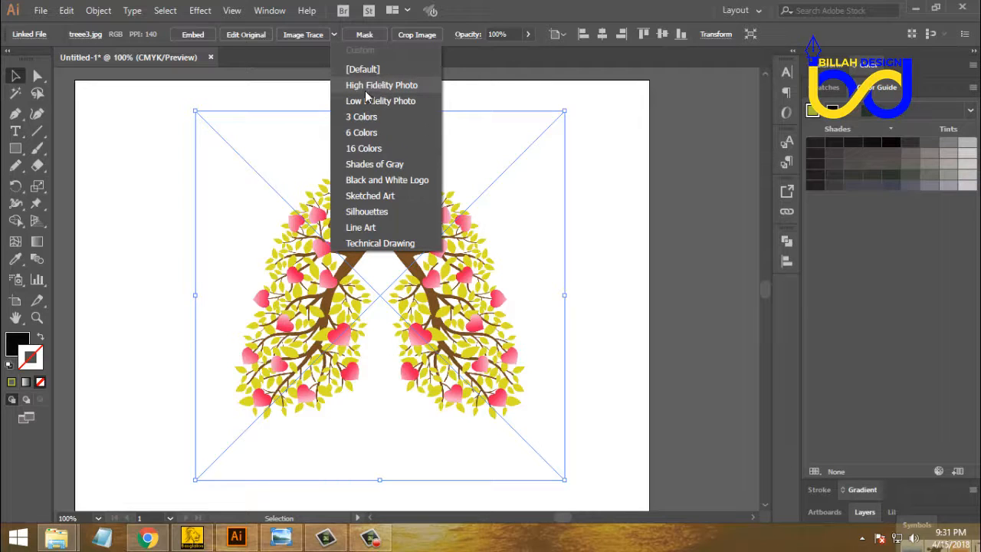
pyautogui.click(404, 91)
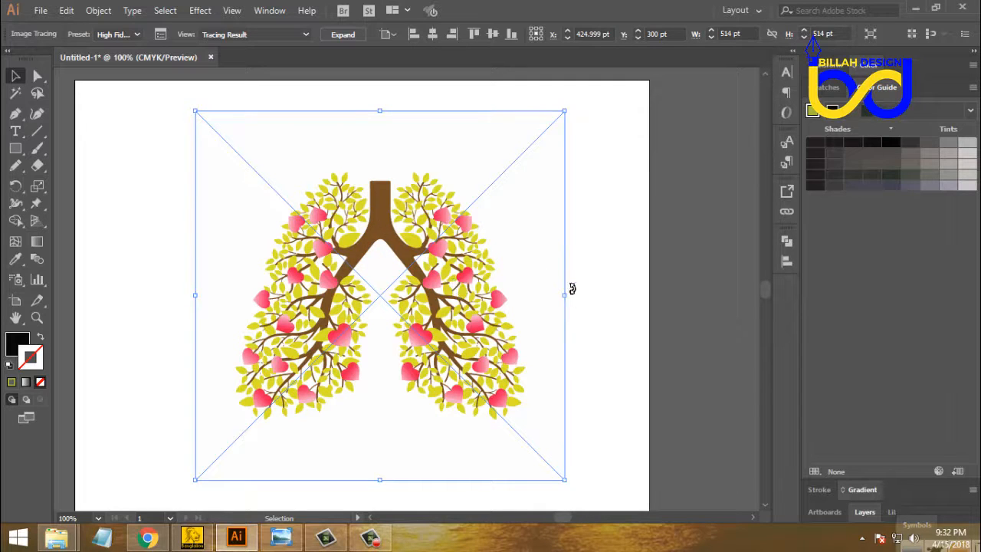
# Expand the traced tree image into editable vector paths and deselect it.
pyautogui.hotkey('ctrl', '-')
pyautogui.hotkey('ctrl', '+')
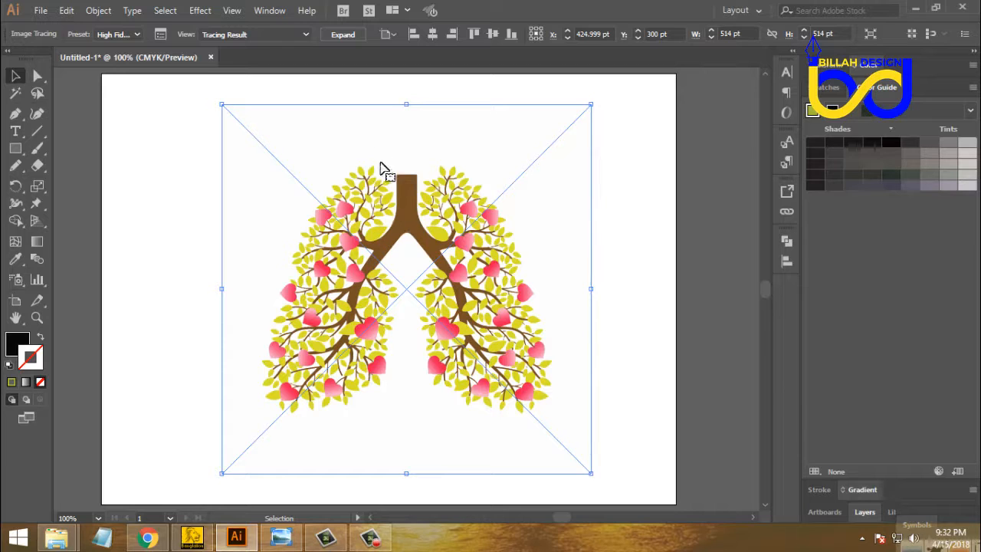
pyautogui.click(343, 35)
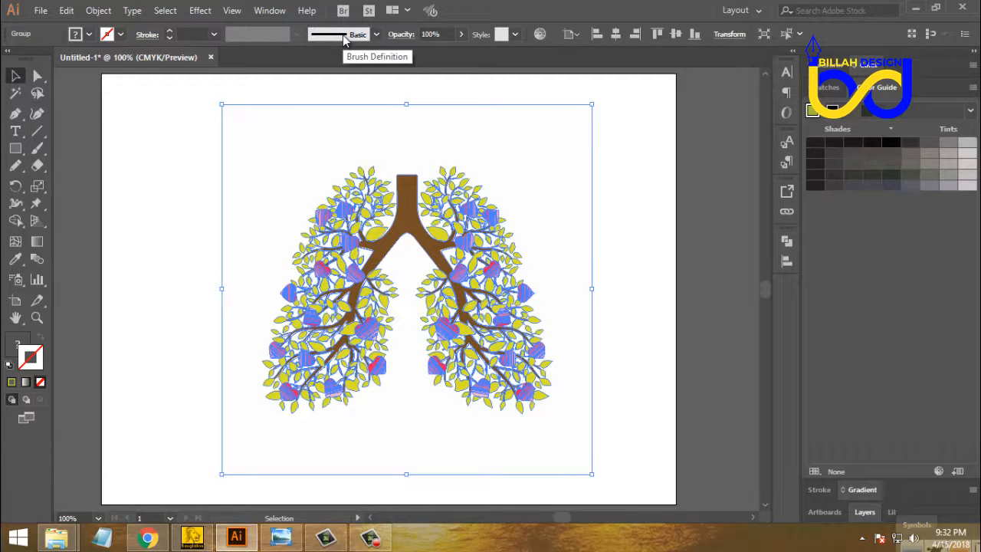
pyautogui.click(163, 122)
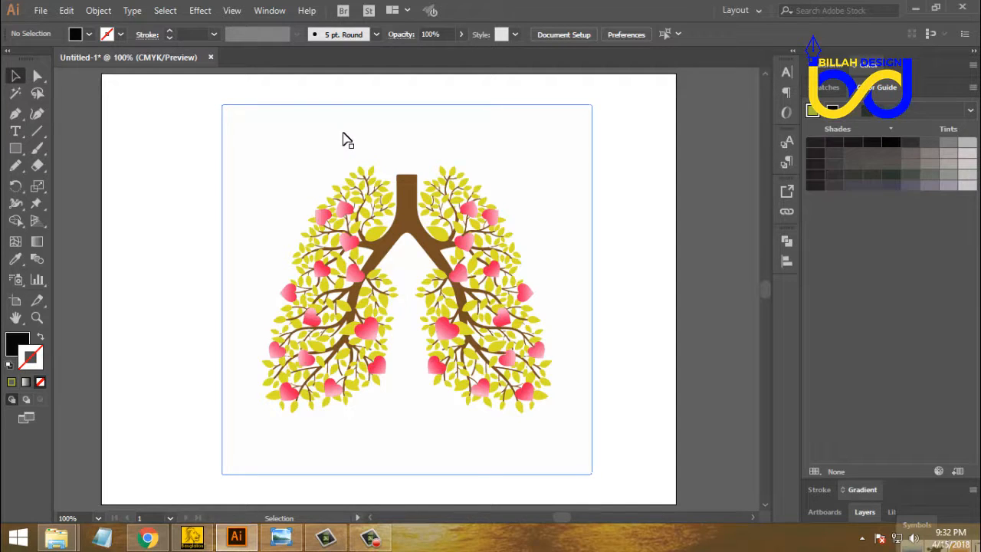
# Select the white background shapes with the Magic Wand, delete them, and check the extent of the remaining tree artwork.
pyautogui.click(15, 93)
pyautogui.click(256, 137)
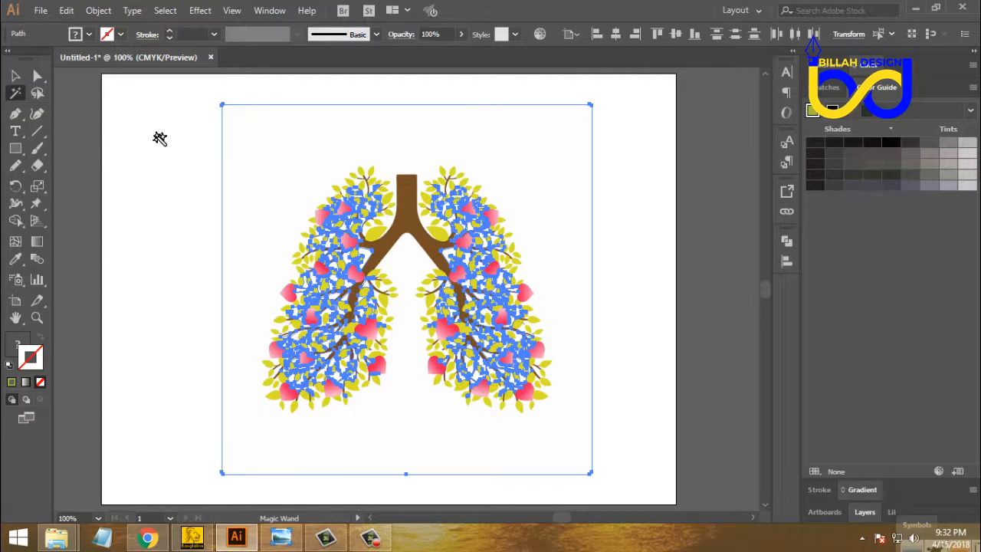
pyautogui.press('Delete')
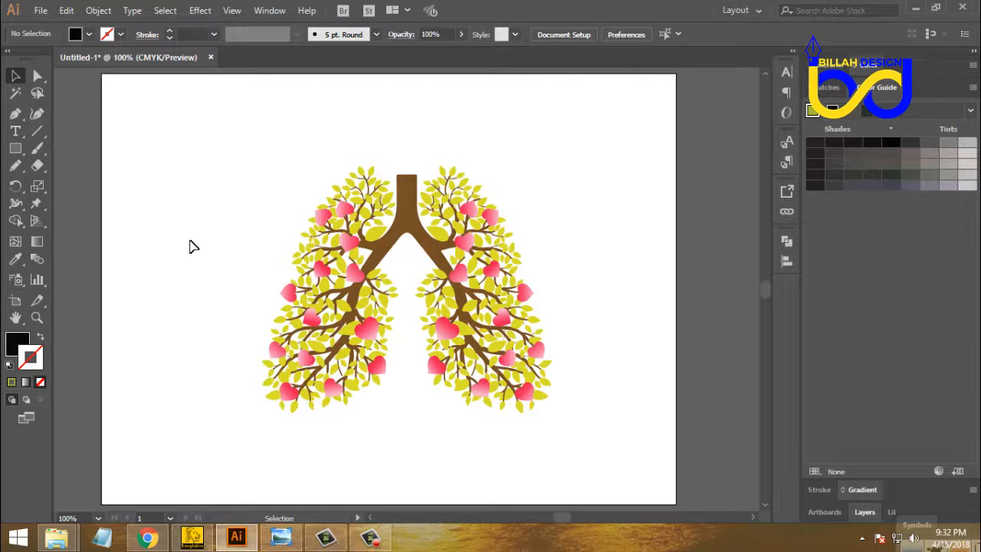
pyautogui.moveTo(214, 149); pyautogui.dragTo(603, 414)
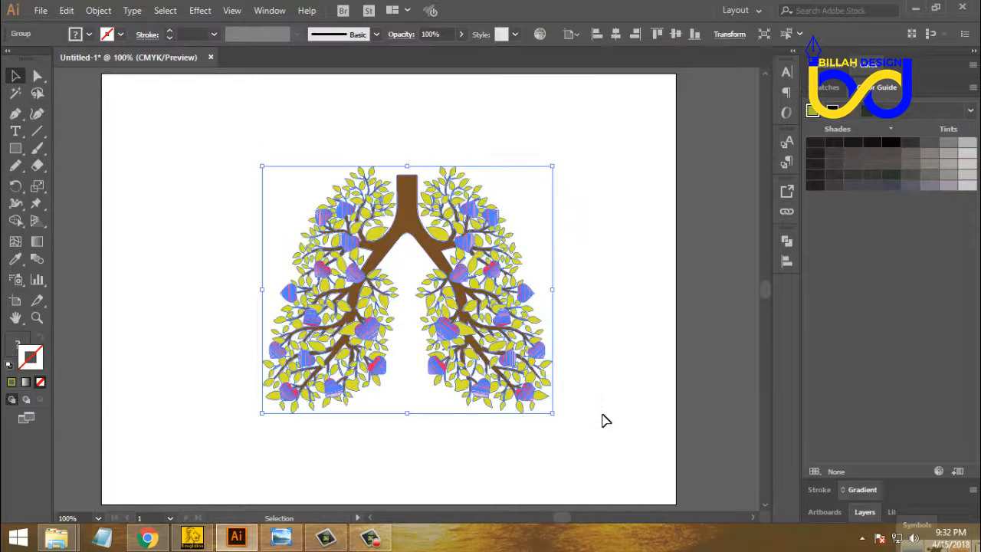
pyautogui.click(604, 399)
# Recolour the brown trunk and its connected branches with a light tan fill of R 219, G 177, B 138.
pyautogui.click(37, 75)
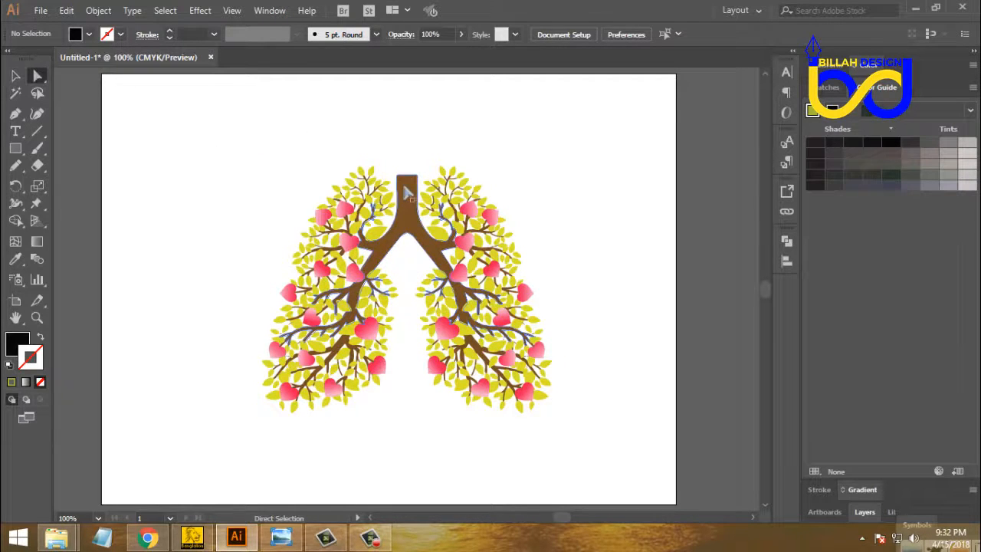
pyautogui.click(401, 213)
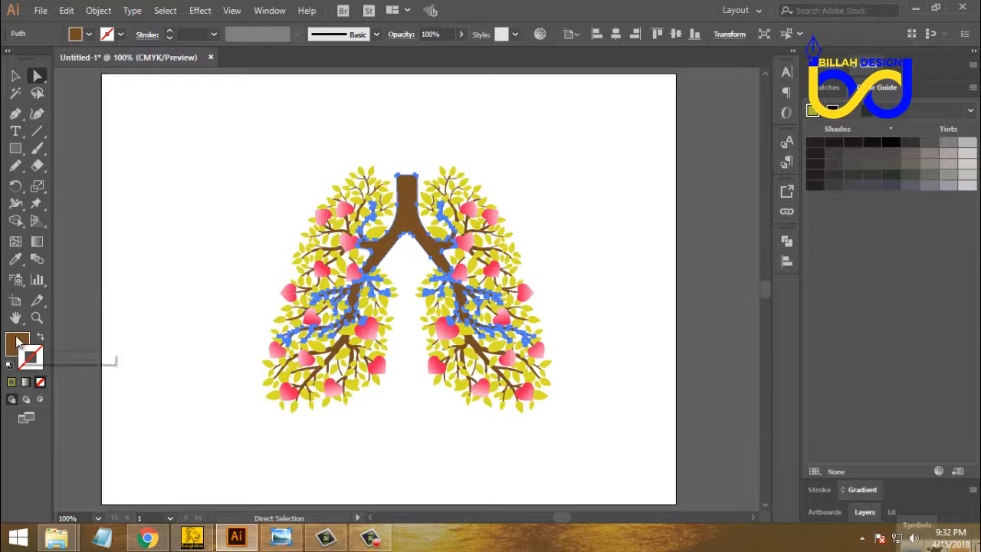
pyautogui.doubleClick(19, 342)
pyautogui.click(375, 197)
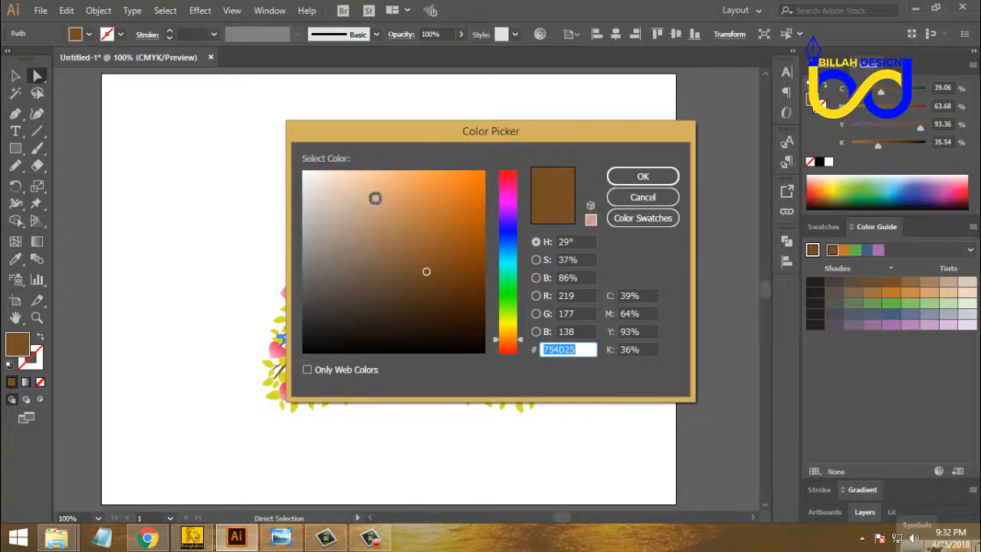
pyautogui.click(644, 177)
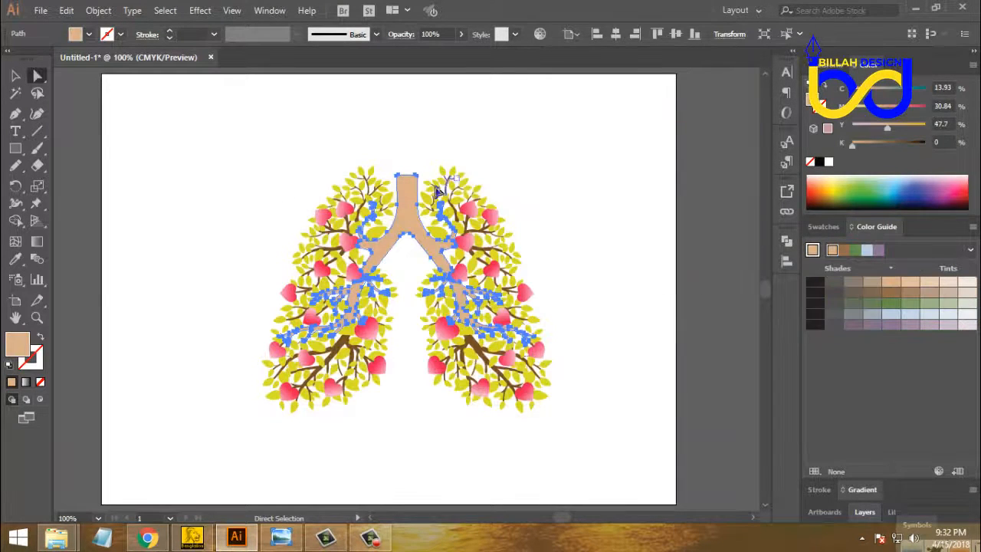
pyautogui.click(15, 75)
pyautogui.click(268, 298)
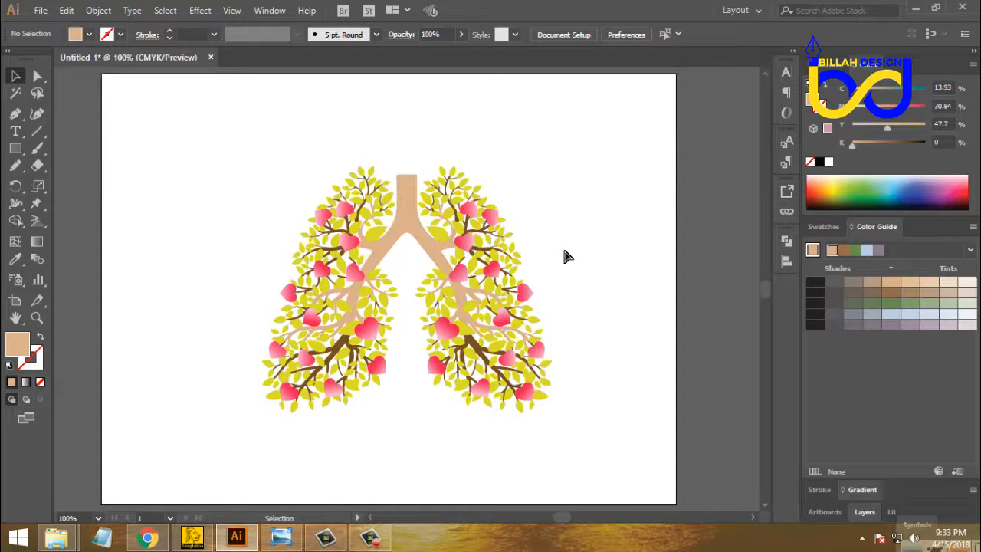
# Undo the trunk's fill colour change and deselect the trunk.
pyautogui.hotkey('ctrl', 'z')
pyautogui.hotkey('ctrl', 'z')
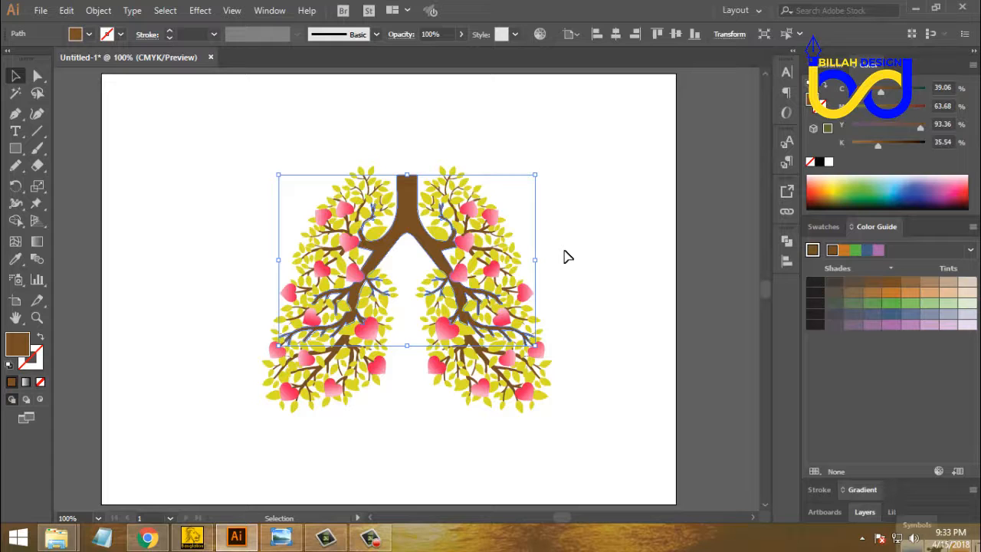
pyautogui.click(599, 288)
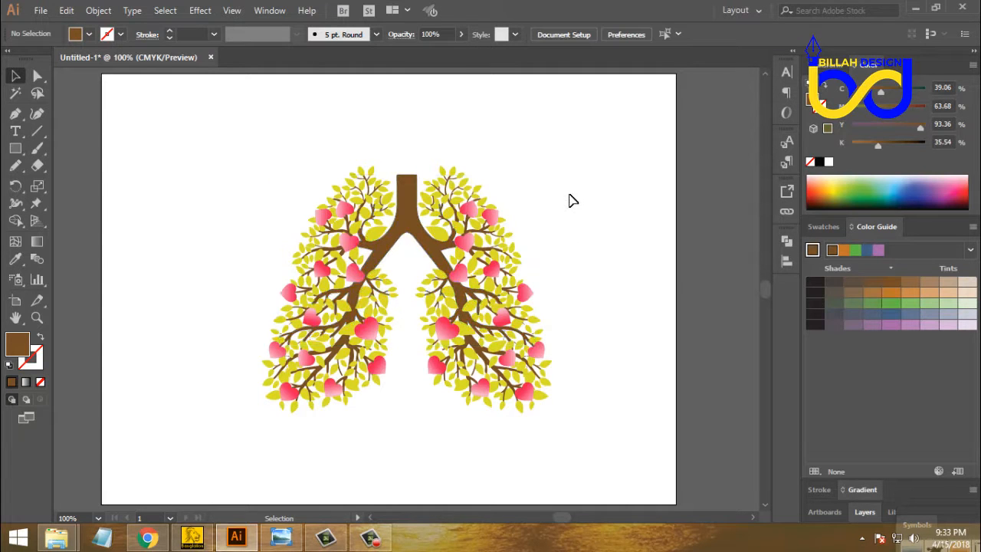
# Examine the traced leaves, branches and hearts in the tree's right half at 800% magnification.
pyautogui.hotkey('ctrl', '=')
pyautogui.hotkey('ctrl', '=')
pyautogui.hotkey('ctrl', '=')
pyautogui.hotkey('ctrl', '=')
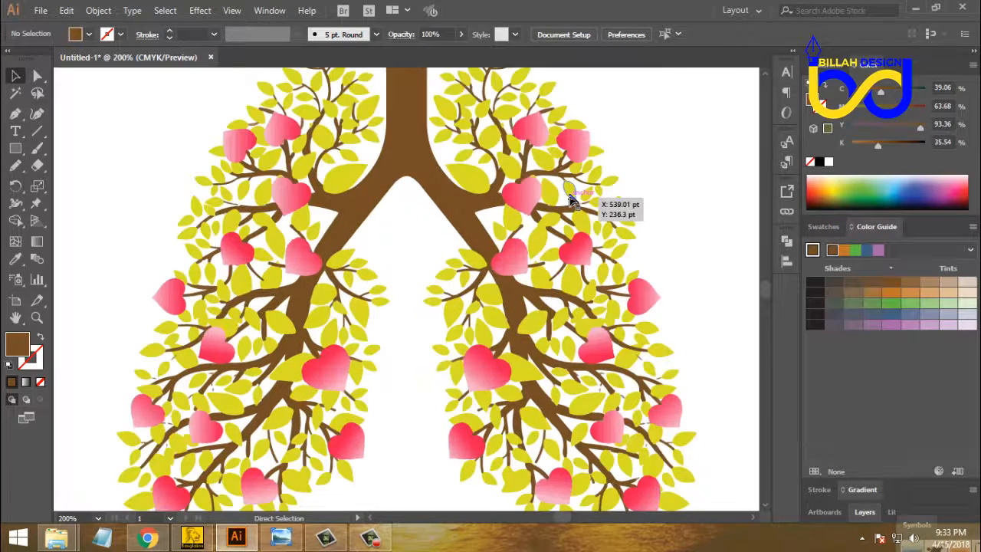
pyautogui.hotkey('ctrl', '=')
pyautogui.hotkey('ctrl', '=')
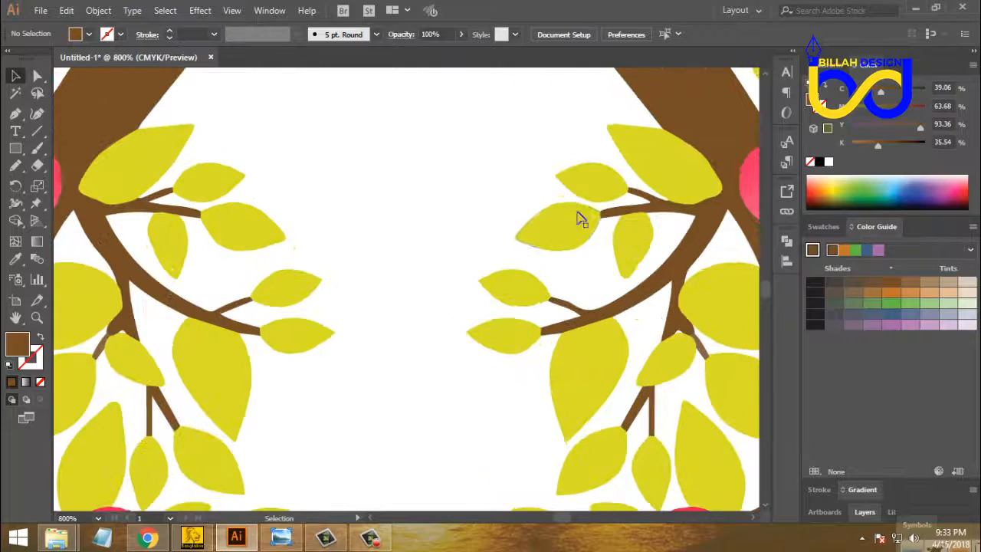
pyautogui.moveTo(622, 281); pyautogui.dragTo(352, 279)
pyautogui.moveTo(453, 285); pyautogui.dragTo(286, 354)
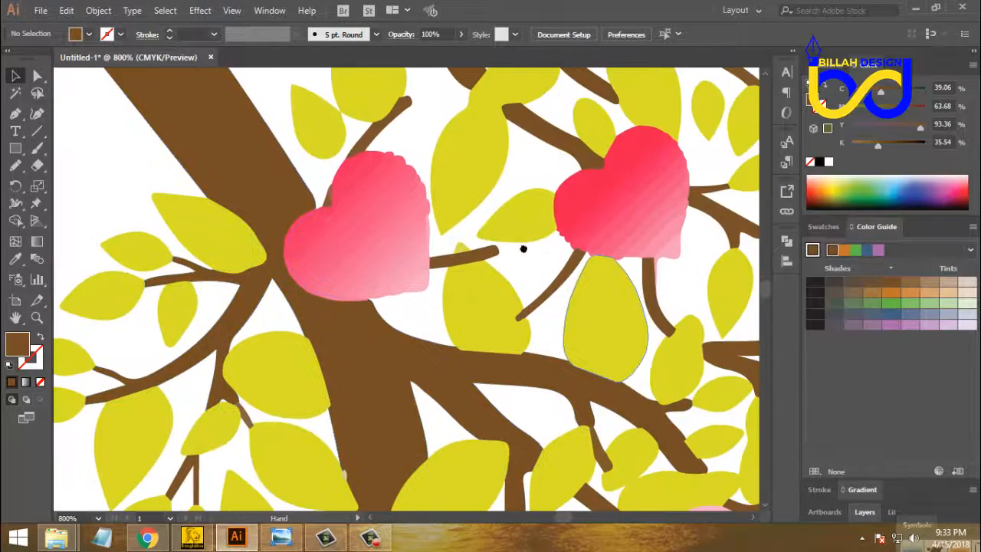
pyautogui.moveTo(524, 250); pyautogui.dragTo(405, 292)
pyautogui.moveTo(574, 263); pyautogui.dragTo(466, 295)
pyautogui.moveTo(465, 185); pyautogui.dragTo(515, 260)
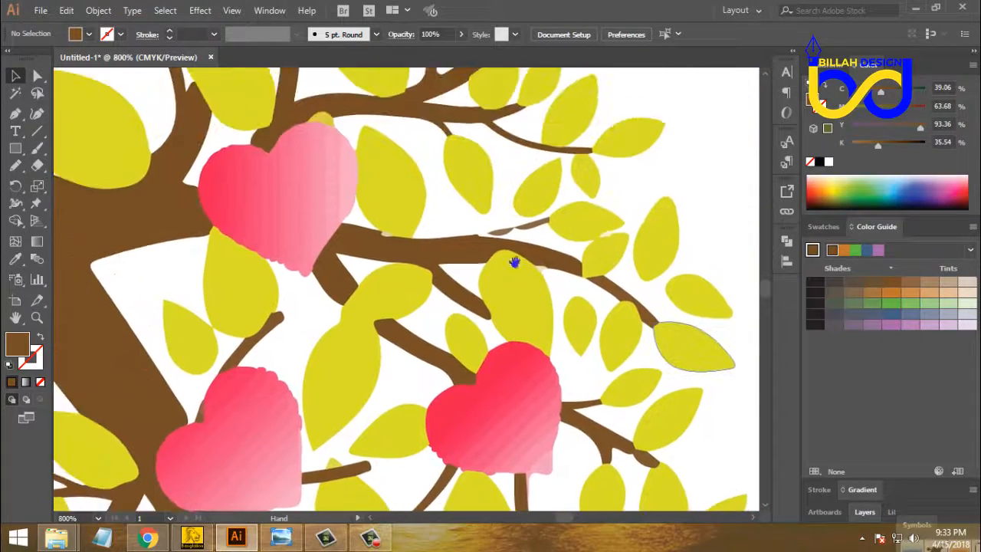
pyautogui.moveTo(420, 193); pyautogui.dragTo(468, 241)
pyautogui.click(321, 235)
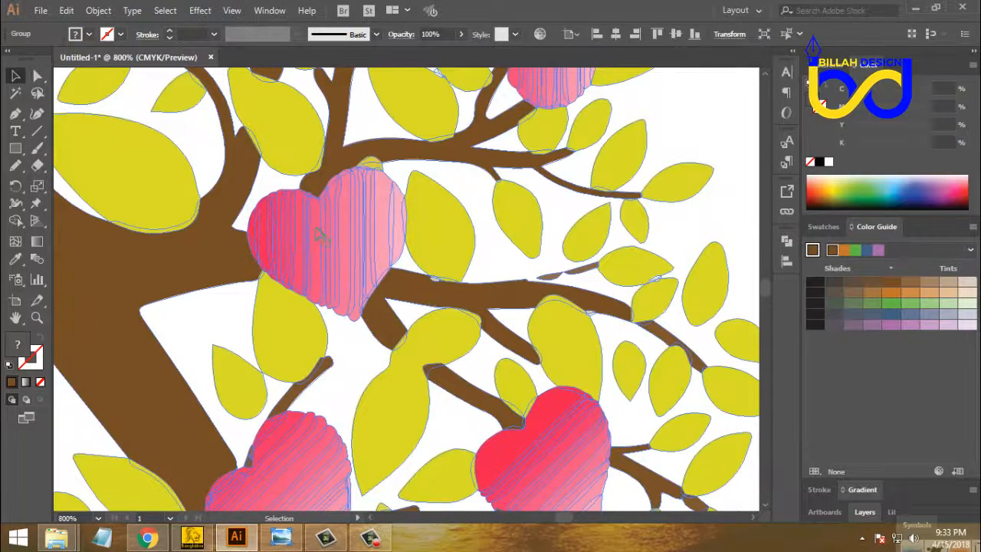
pyautogui.click(677, 226)
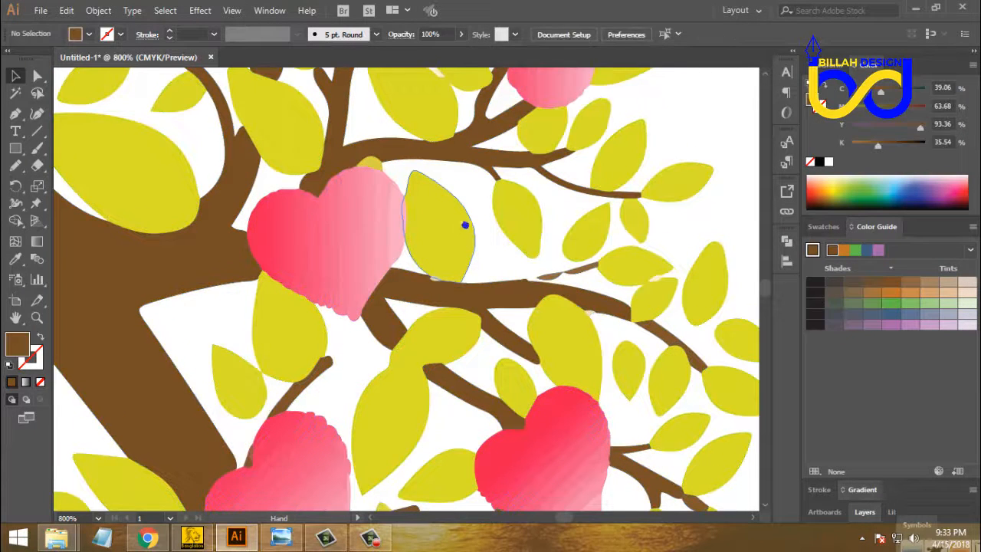
pyautogui.moveTo(465, 223); pyautogui.dragTo(479, 208)
pyautogui.moveTo(379, 333); pyautogui.dragTo(385, 332)
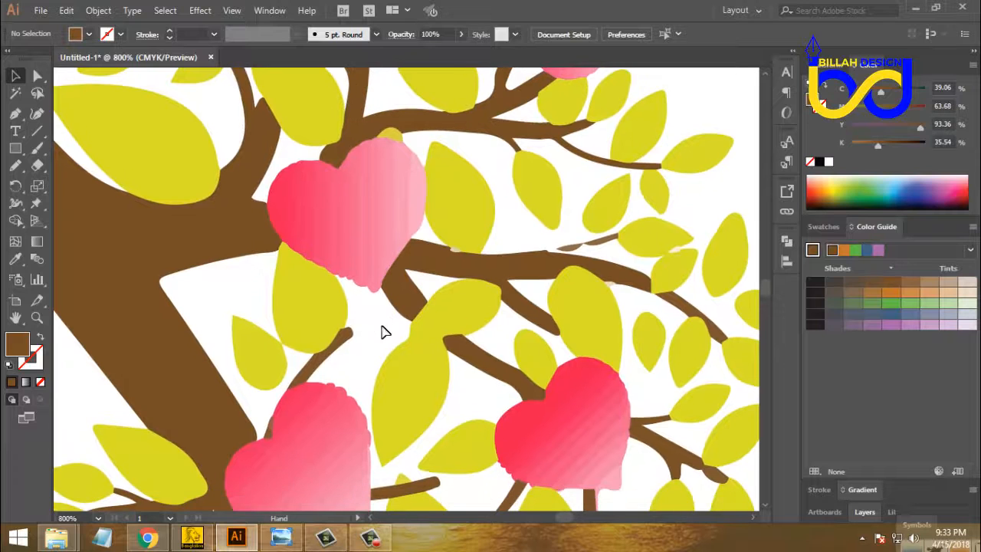
# Inspect the traced heart edges, colour bands and leaf outlines at 1600% magnification, and return to the whole artboard.
pyautogui.hotkey('ctrl', '+')
pyautogui.hotkey('ctrl', '+')
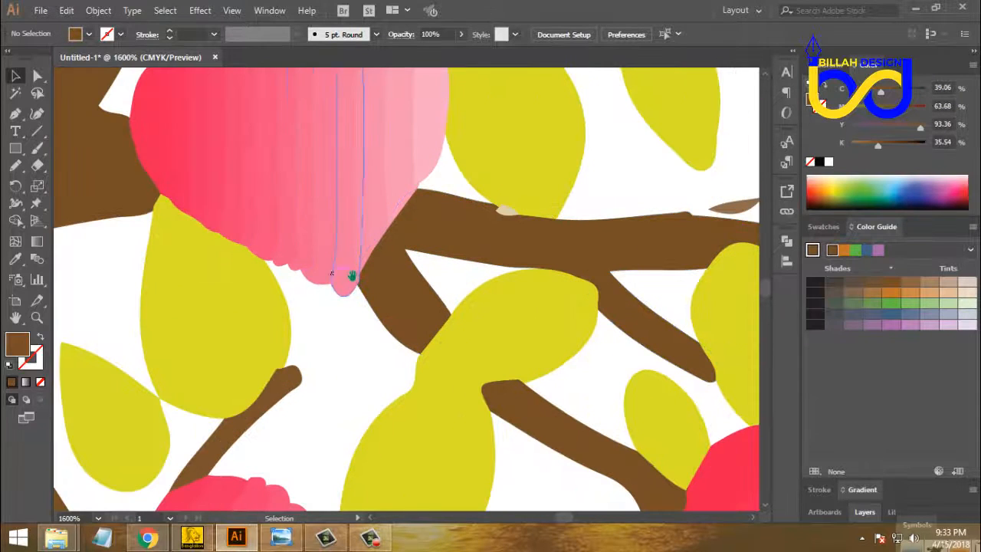
pyautogui.moveTo(510, 285); pyautogui.dragTo(501, 204)
pyautogui.moveTo(519, 346); pyautogui.dragTo(463, 246)
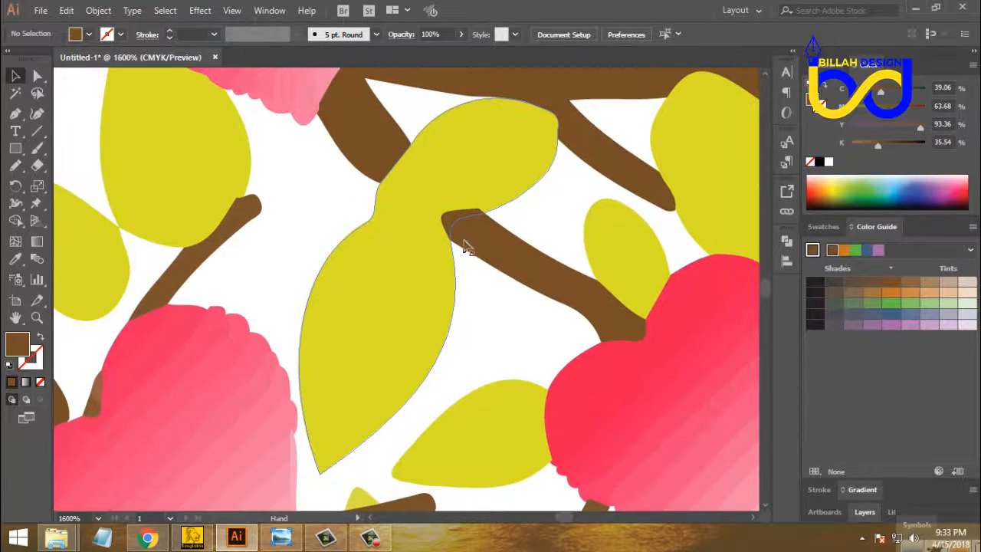
pyautogui.moveTo(476, 362); pyautogui.dragTo(495, 274)
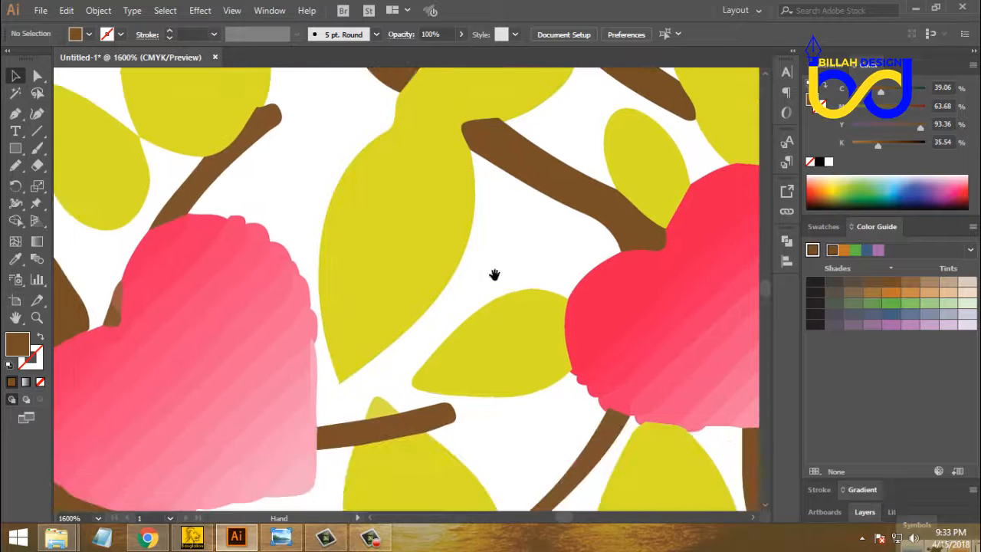
pyautogui.moveTo(372, 263); pyautogui.dragTo(387, 247)
pyautogui.moveTo(347, 415); pyautogui.dragTo(416, 344)
pyautogui.moveTo(375, 436); pyautogui.dragTo(431, 337)
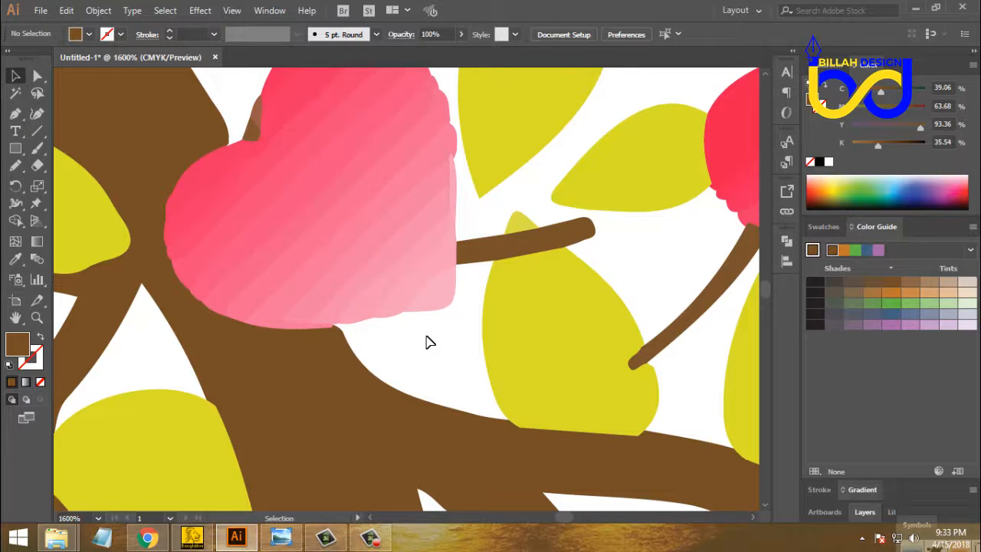
pyautogui.hotkey('ctrl', '-')
pyautogui.hotkey('ctrl', '-')
pyautogui.hotkey('ctrl', '-')
pyautogui.hotkey('ctrl', '-')
pyautogui.hotkey('ctrl', '-')
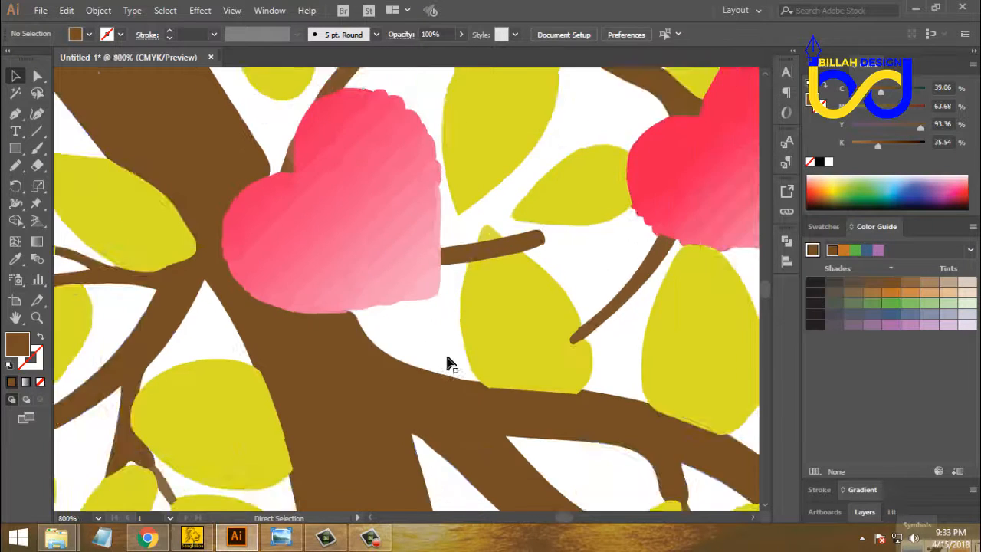
pyautogui.hotkey('ctrl', '-')
pyautogui.hotkey('ctrl', '-')
pyautogui.hotkey('ctrl', '-')
pyautogui.hotkey('ctrl', '-')
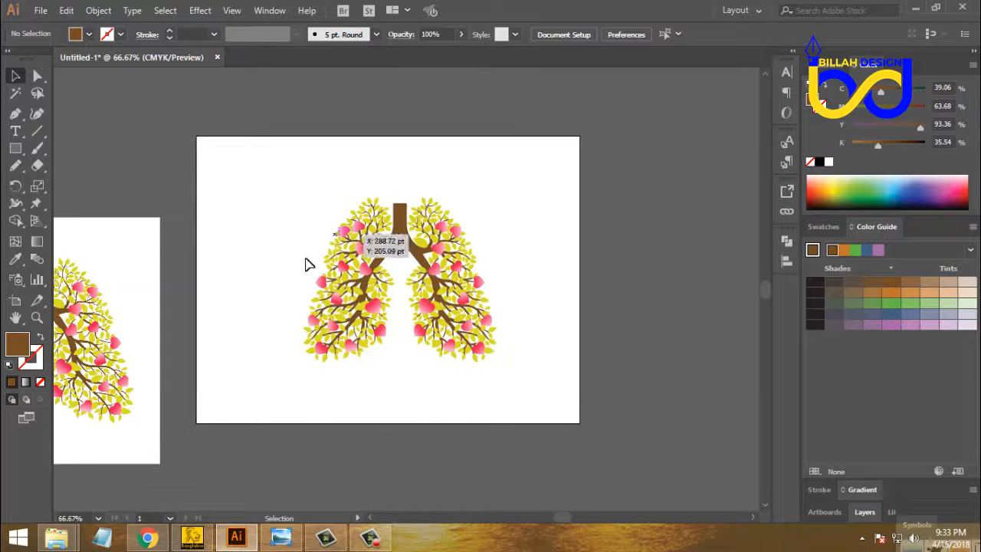
# Delete the traced vector tree and place a copy of the spare tree image from the pasteboard onto the artboard.
pyautogui.moveTo(530, 177); pyautogui.dragTo(267, 403)
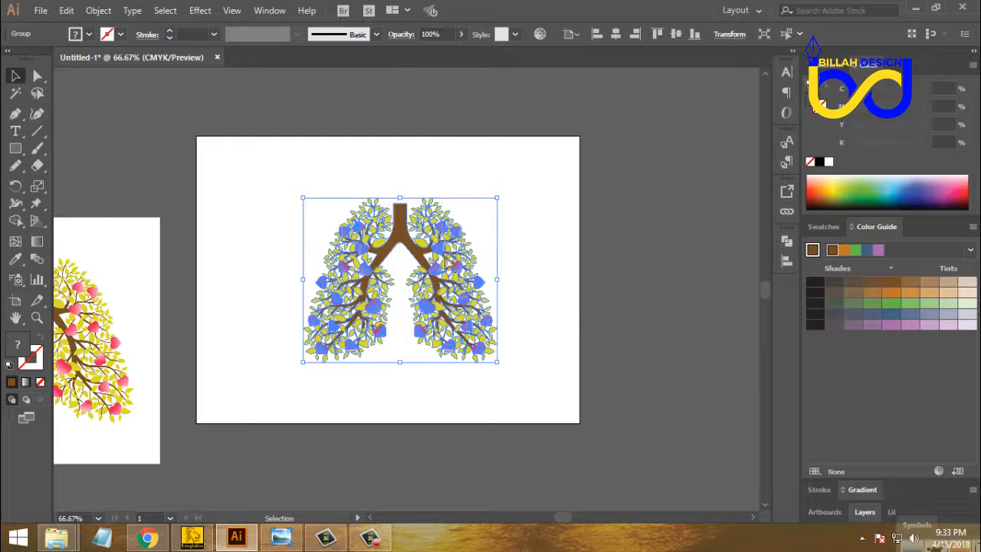
pyautogui.click(549, 291)
pyautogui.moveTo(537, 192); pyautogui.dragTo(289, 414)
pyautogui.press('Delete')
pyautogui.moveTo(111, 345)
pyautogui.mouseDown()
pyautogui.moveTo(397, 302)
pyautogui.moveTo(457, 279)
pyautogui.mouseUp()
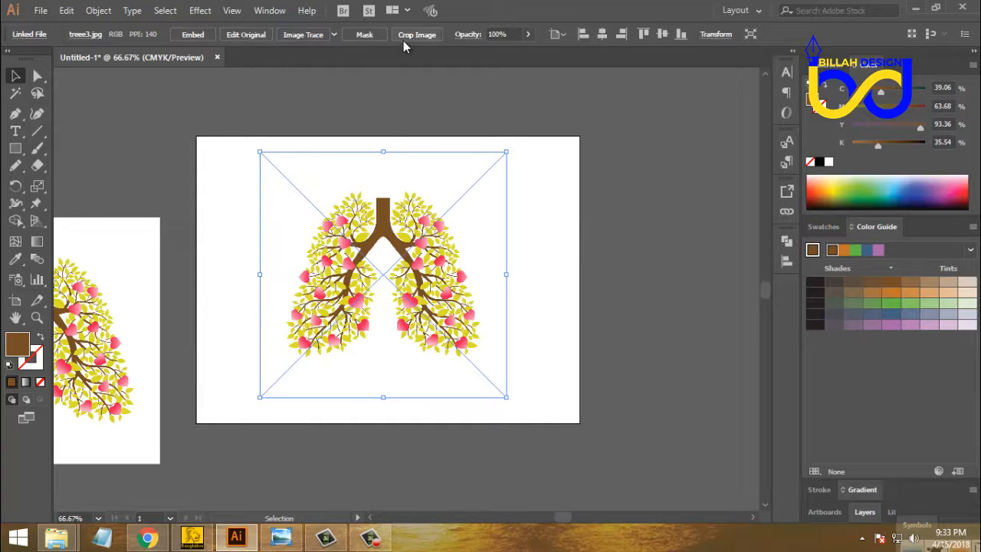
# Show the Image Trace settings for the selected tree image and place them beside the artwork.
pyautogui.click(334, 34)
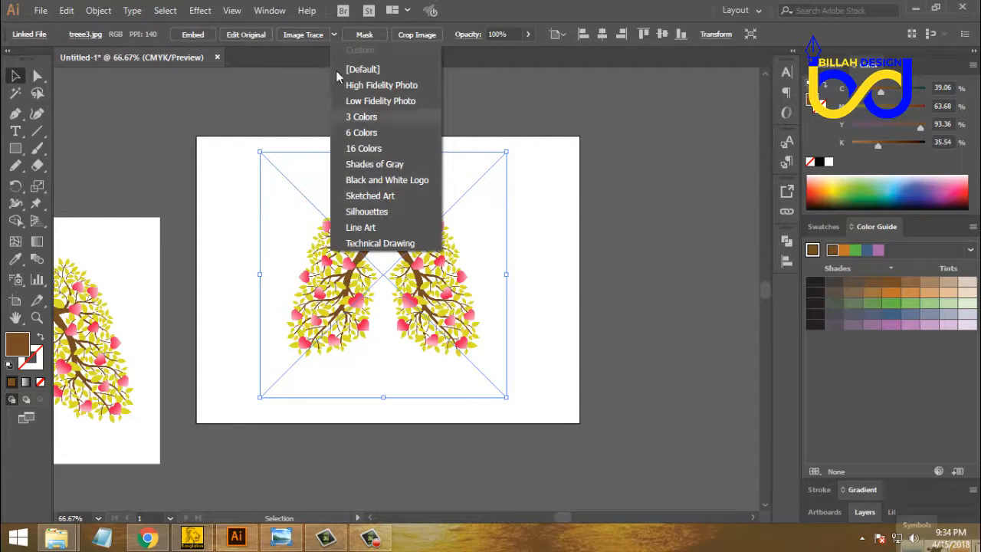
pyautogui.click(335, 34)
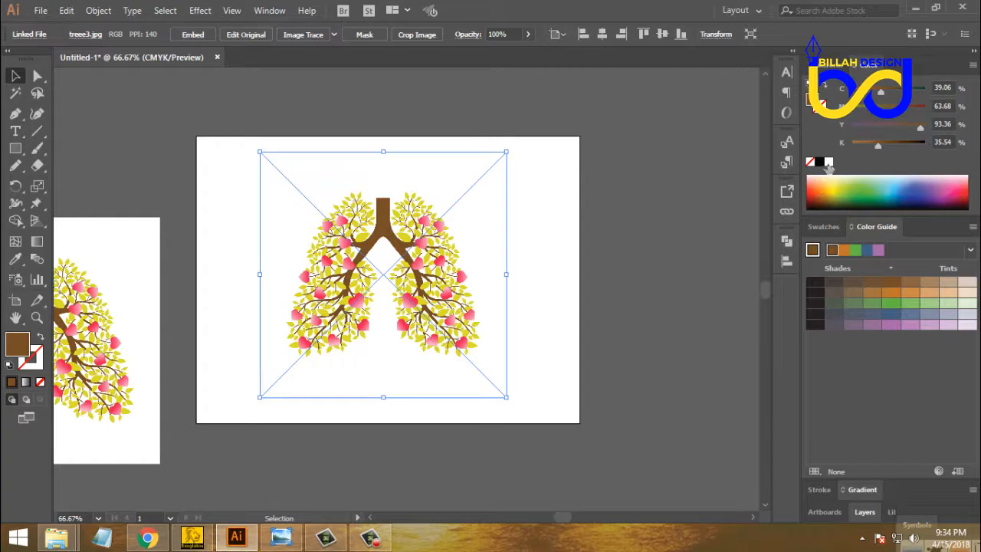
pyautogui.click(270, 10)
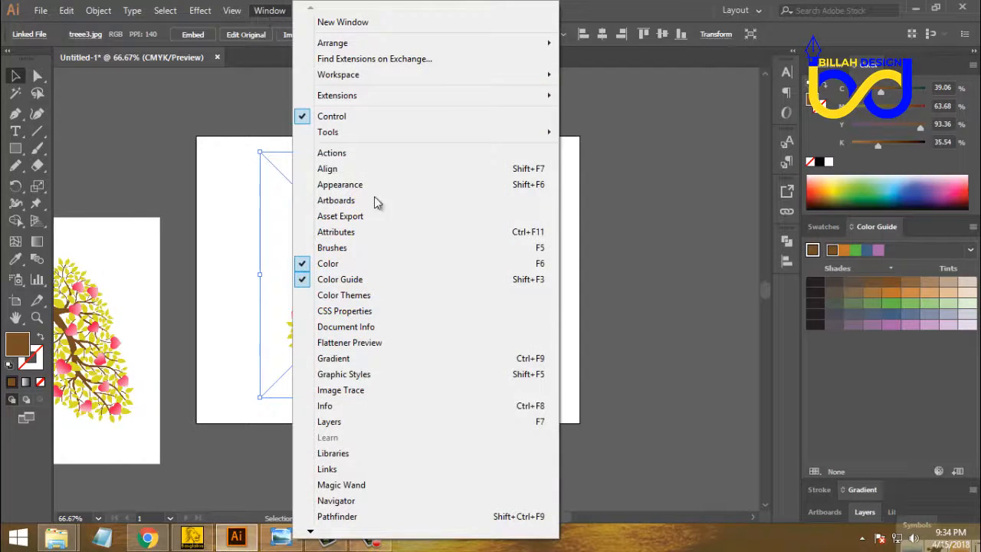
pyautogui.click(355, 393)
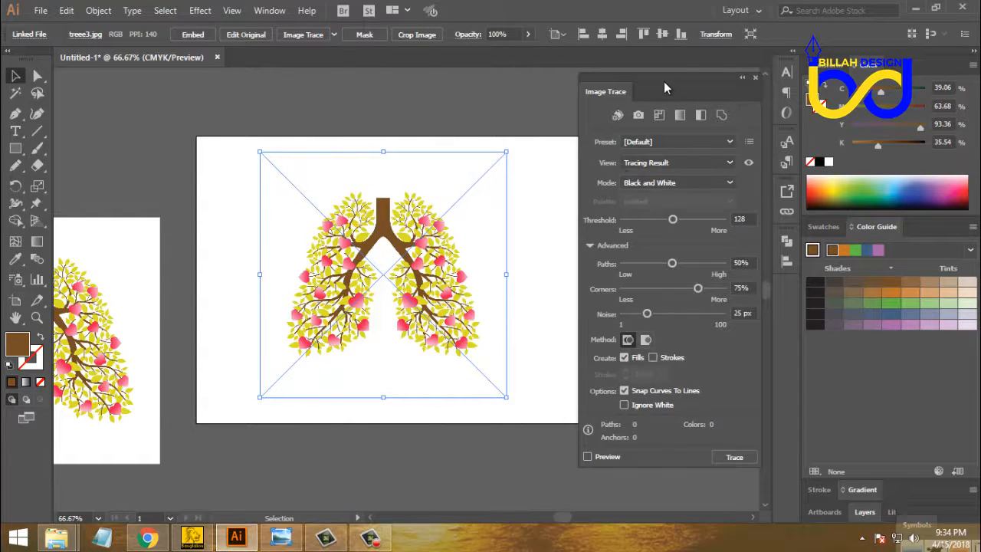
pyautogui.moveTo(664, 81)
pyautogui.mouseDown()
pyautogui.moveTo(578, 105)
pyautogui.moveTo(645, 86)
pyautogui.mouseUp()
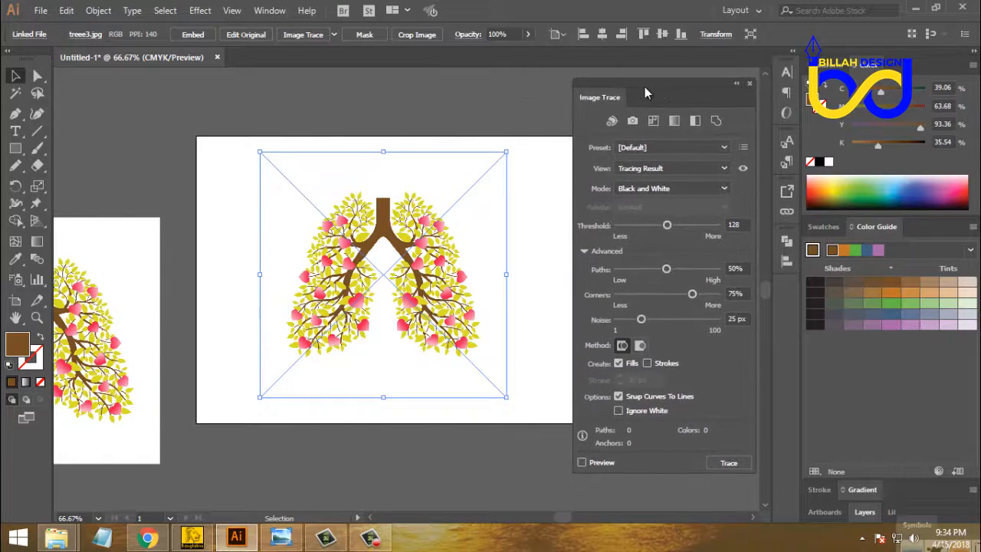
# Move the tree image slightly up and to the right on the artboard.
pyautogui.moveTo(439, 217); pyautogui.dragTo(443, 212)
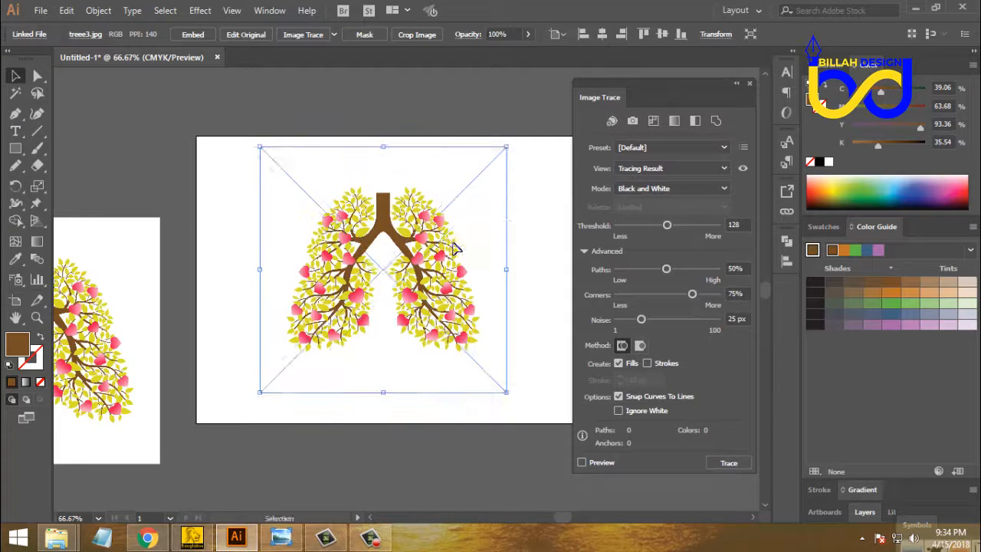
pyautogui.moveTo(455, 248); pyautogui.dragTo(448, 247)
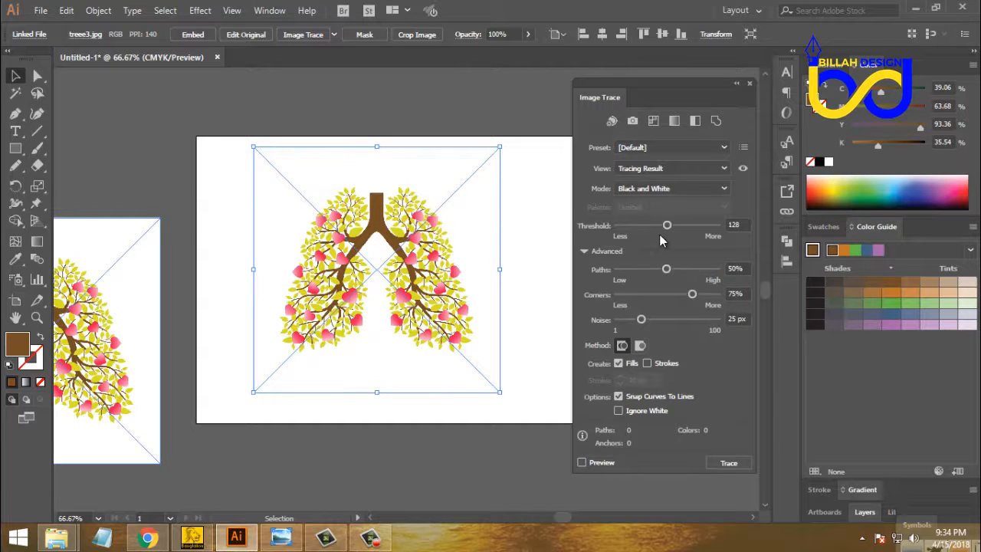
pyautogui.moveTo(423, 223)
pyautogui.mouseDown()
pyautogui.moveTo(449, 219)
pyautogui.moveTo(437, 213)
pyautogui.moveTo(429, 224)
pyautogui.moveTo(438, 244)
pyautogui.mouseUp()
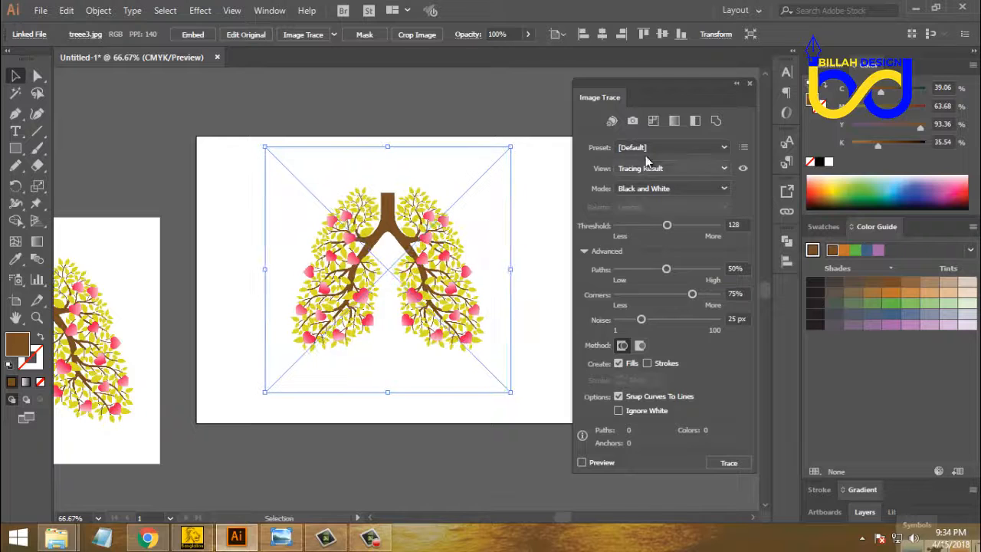
# Review the available tracing presets, view options and colour modes without changing any of them.
pyautogui.click(670, 147)
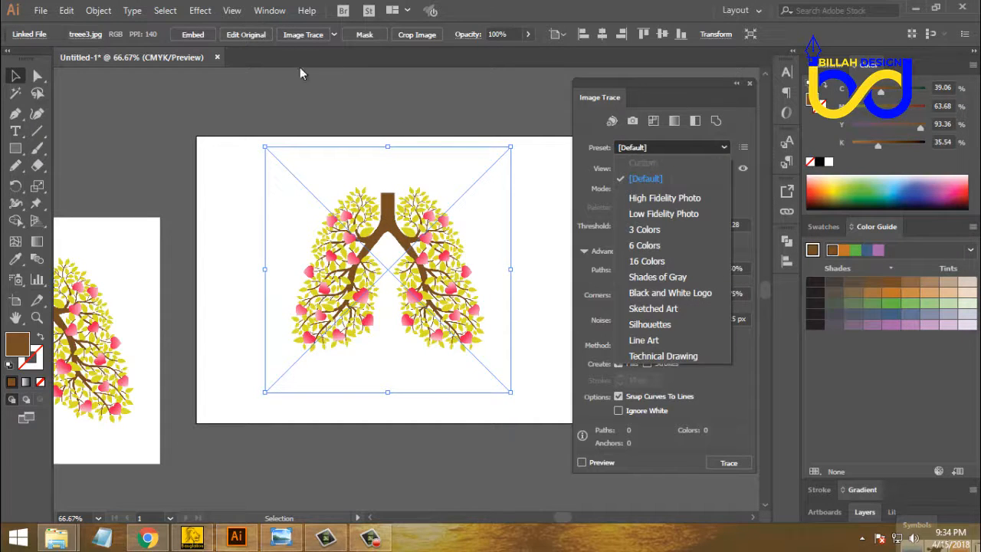
pyautogui.click(674, 149)
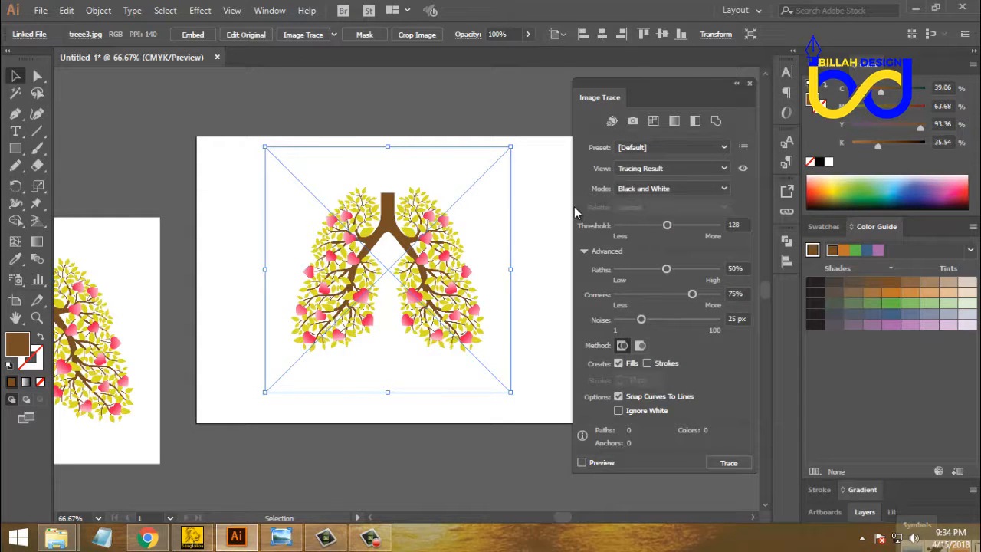
pyautogui.click(677, 171)
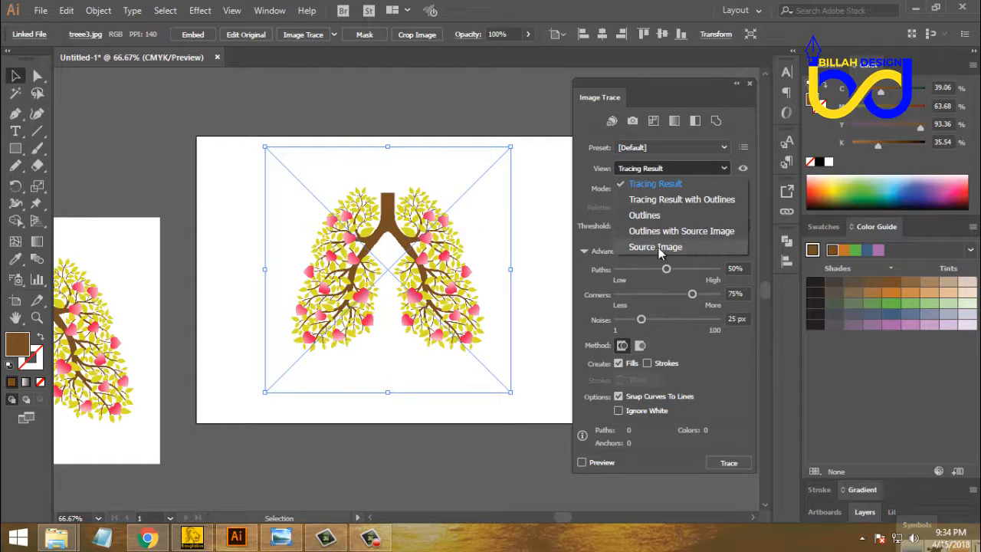
pyautogui.click(670, 170)
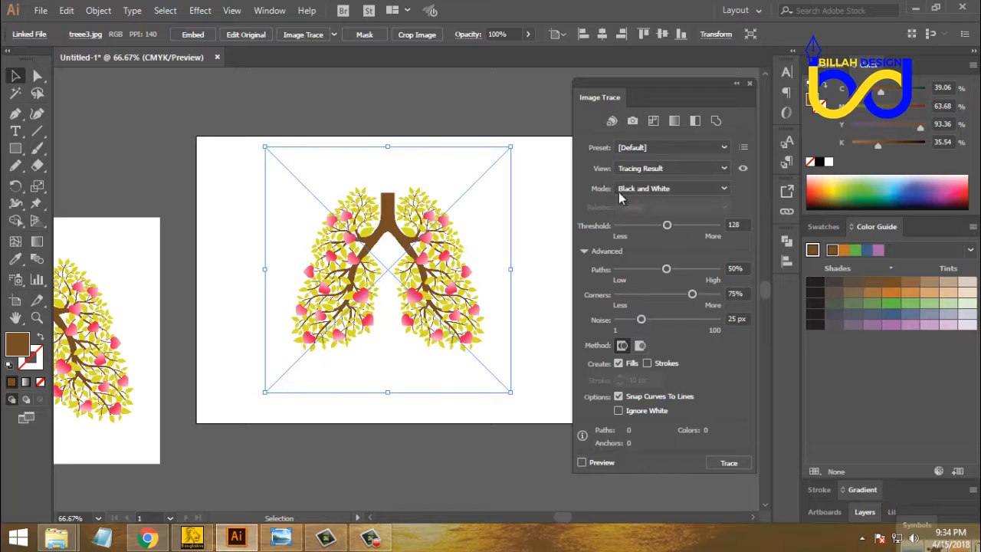
pyautogui.click(690, 189)
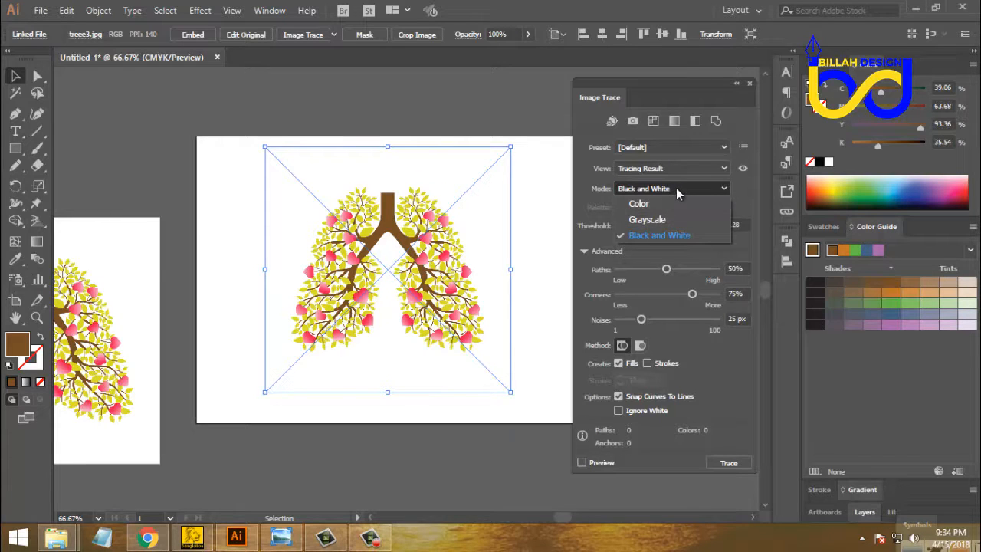
pyautogui.click(675, 189)
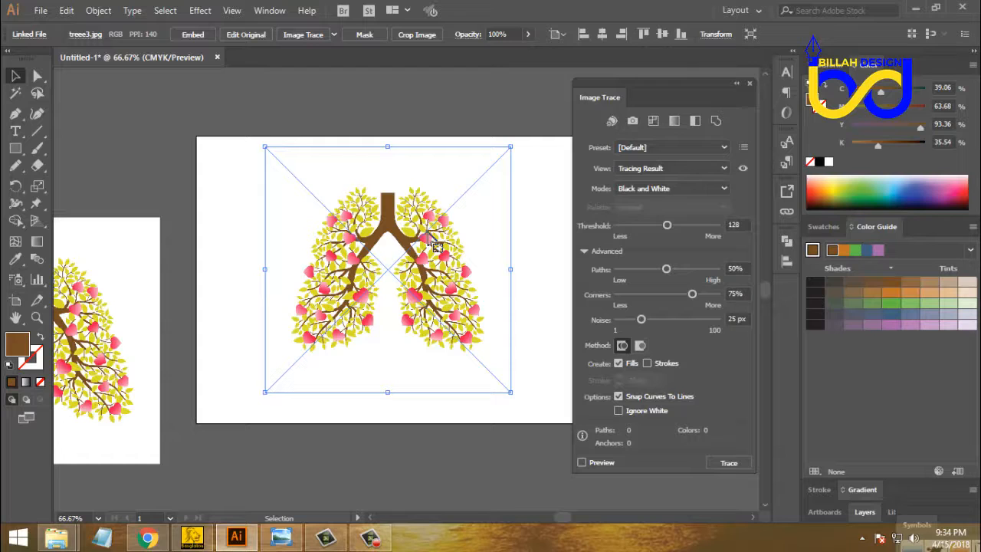
# Set the tracing mode to Color and limit the palette to 6 colours.
pyautogui.click(648, 192)
pyautogui.click(637, 203)
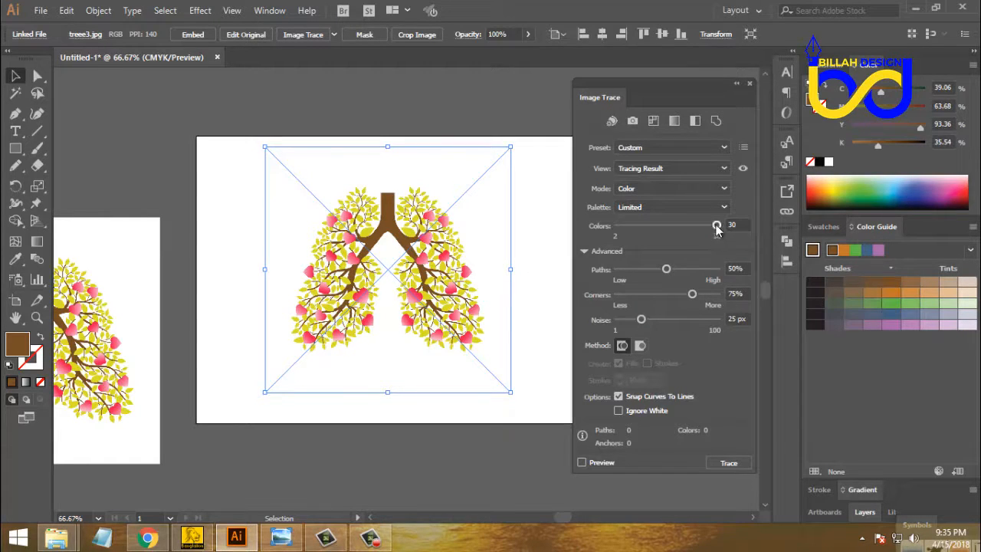
pyautogui.moveTo(716, 226); pyautogui.dragTo(671, 230)
pyautogui.moveTo(630, 225); pyautogui.dragTo(632, 229)
# Set the trace's paths to 85%, corners to 82% and noise to 8 px, and turn on the preview.
pyautogui.click(587, 252)
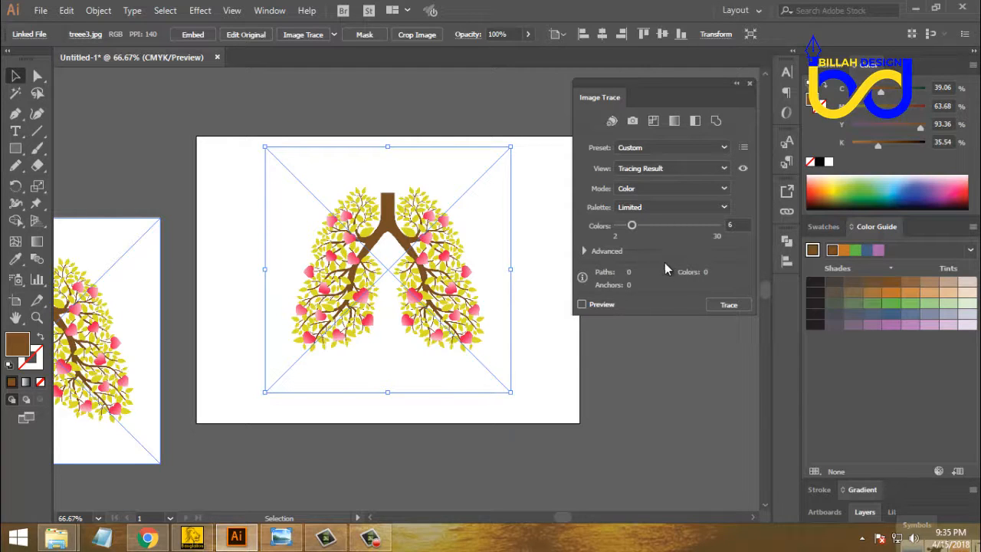
pyautogui.click(584, 250)
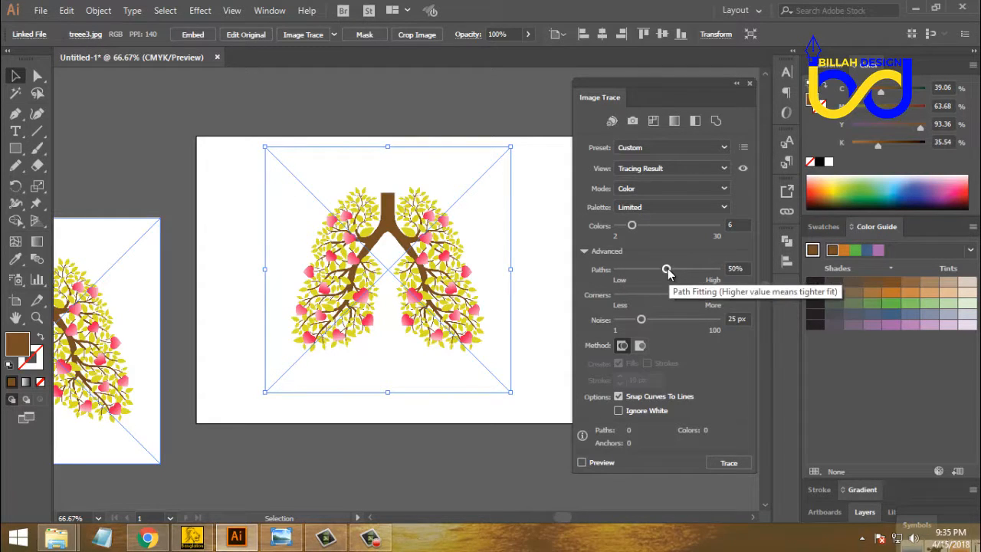
pyautogui.moveTo(668, 267); pyautogui.dragTo(699, 267)
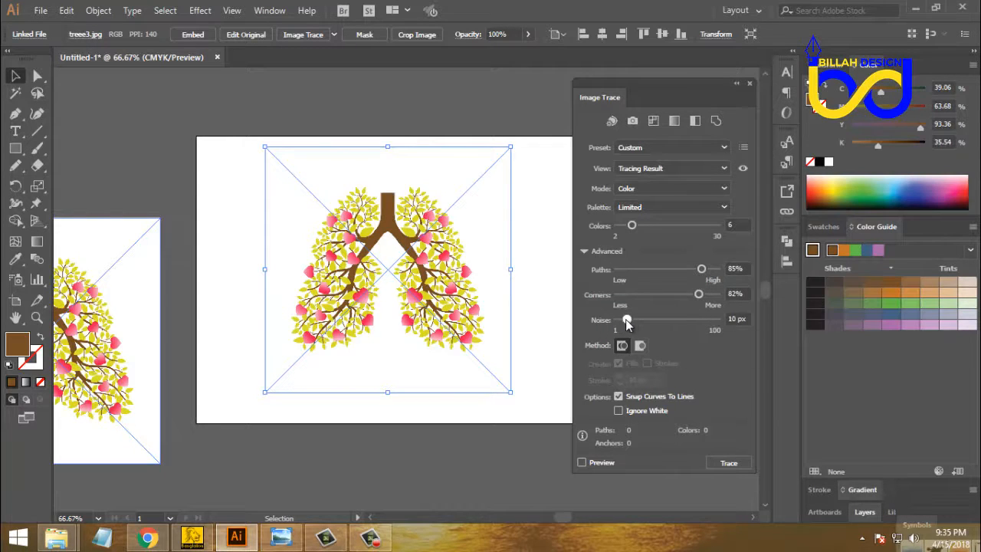
pyautogui.moveTo(626, 323); pyautogui.dragTo(624, 323)
pyautogui.click(582, 462)
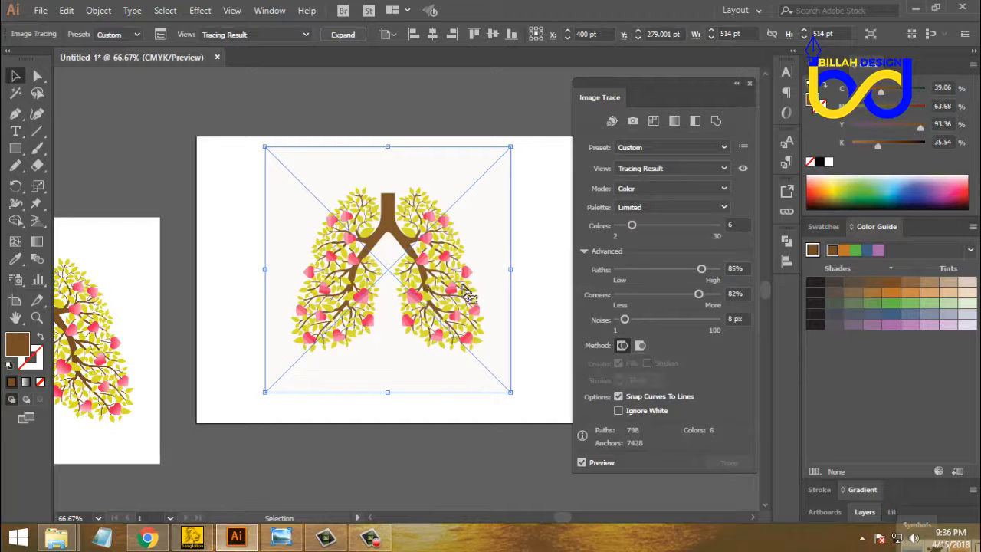
# Examine the hearts, leaves and branches of the six-colour trace preview at 150% magnification.
pyautogui.hotkey('ctrl', '=')
pyautogui.hotkey('ctrl', '=')
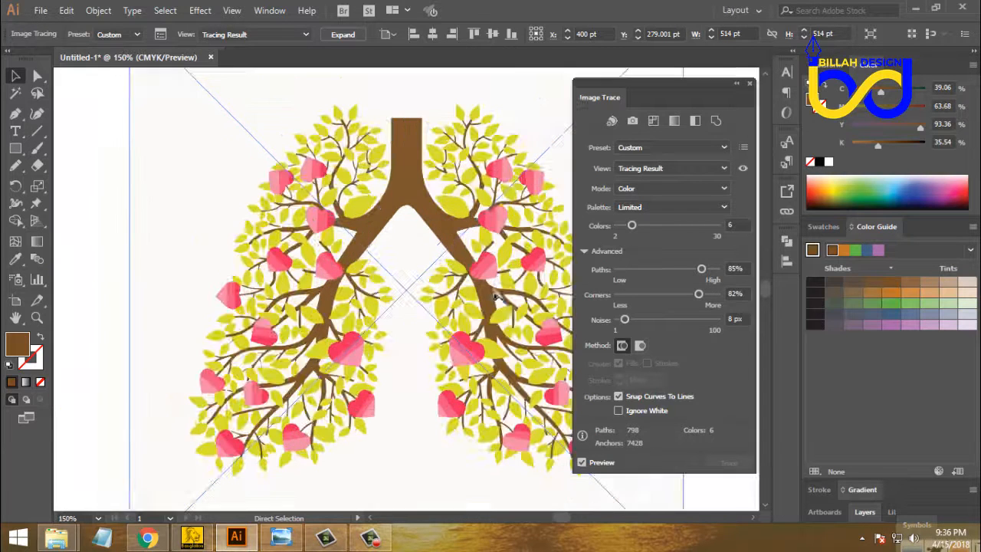
pyautogui.moveTo(515, 284); pyautogui.dragTo(441, 266)
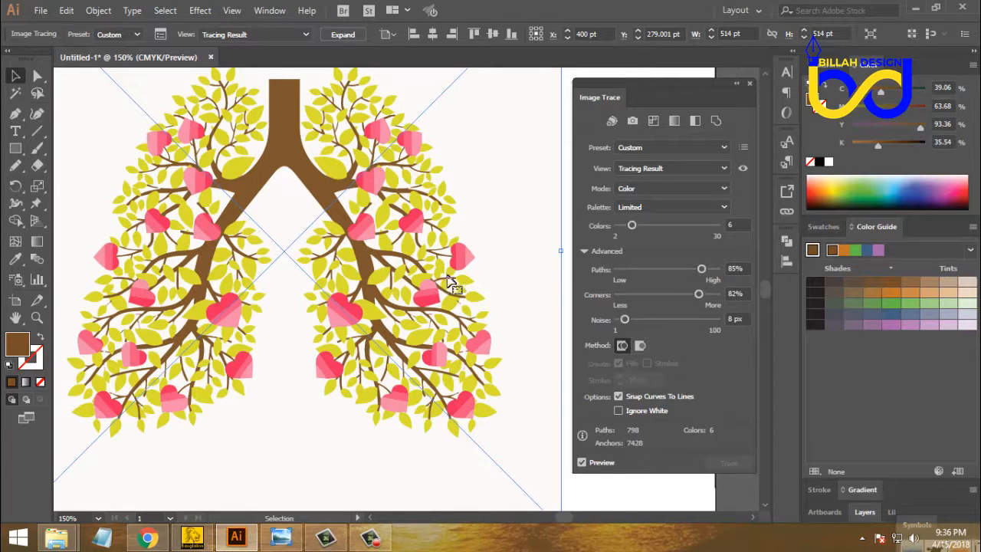
pyautogui.moveTo(429, 278); pyautogui.dragTo(454, 281)
pyautogui.hotkey('ctrl', '-')
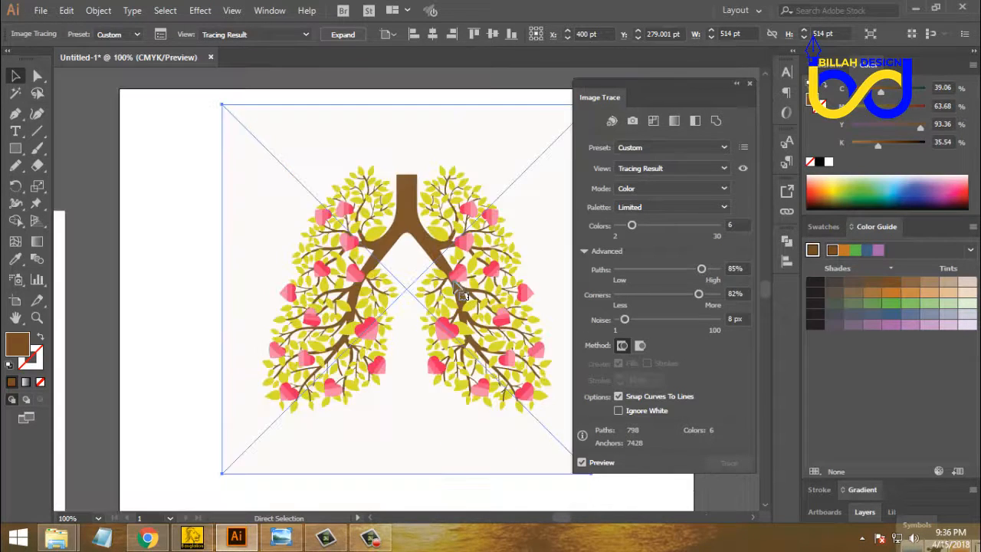
pyautogui.moveTo(476, 292); pyautogui.dragTo(468, 289)
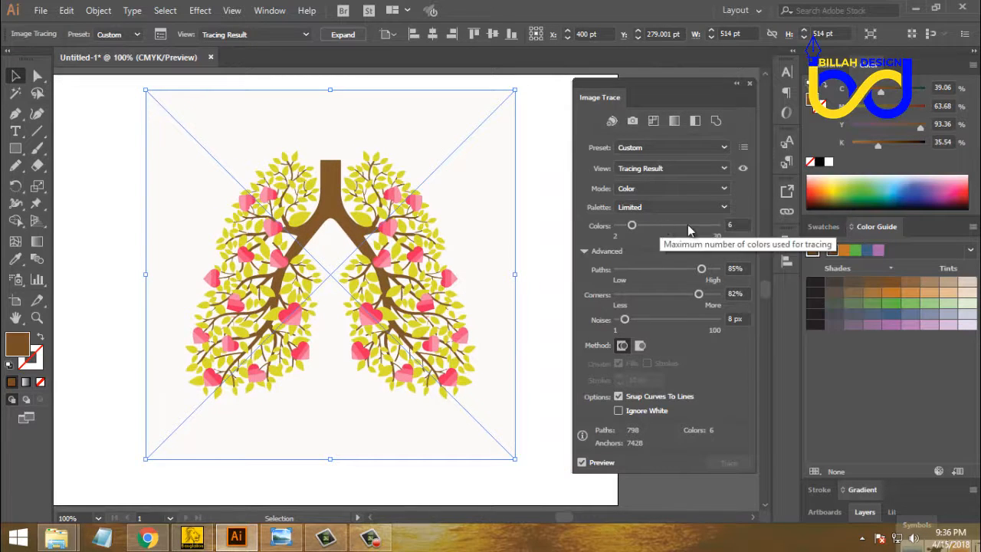
# Reduce the tracing colours to 5 and then to 4.
pyautogui.click(740, 223)
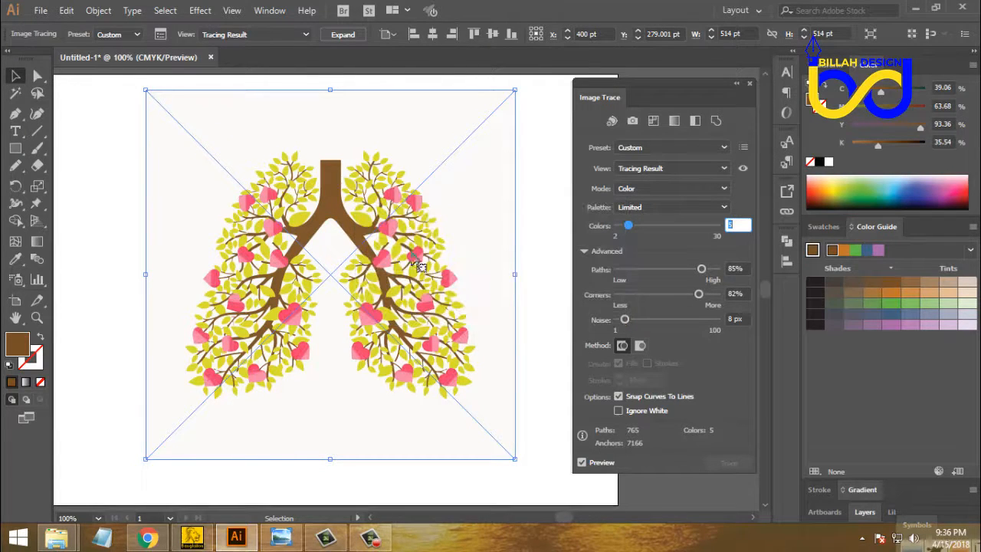
pyautogui.click(737, 225)
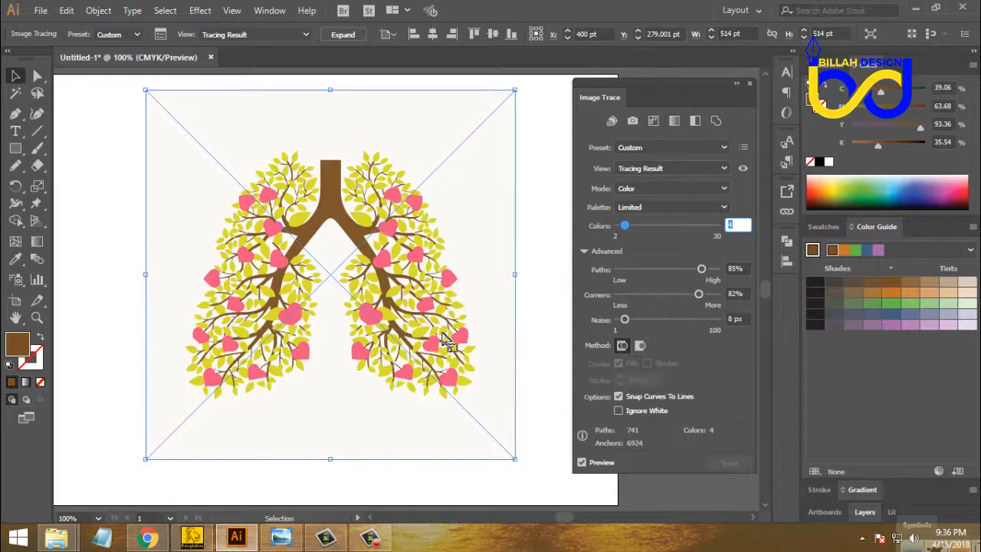
pyautogui.click(489, 305)
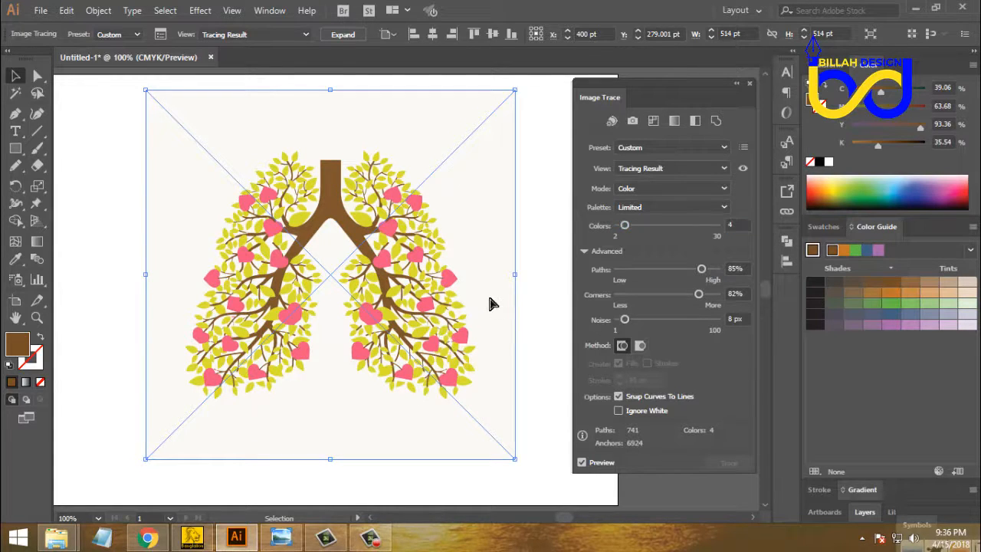
# Inspect the four-colour trace's hearts, trunk and leaves on both sides of the tree at 300% magnification.
pyautogui.hotkey('ctrl', '=')
pyautogui.hotkey('ctrl', '=')
pyautogui.hotkey('ctrl', '=')
pyautogui.moveTo(462, 312); pyautogui.dragTo(352, 331)
pyautogui.moveTo(415, 146); pyautogui.dragTo(436, 288)
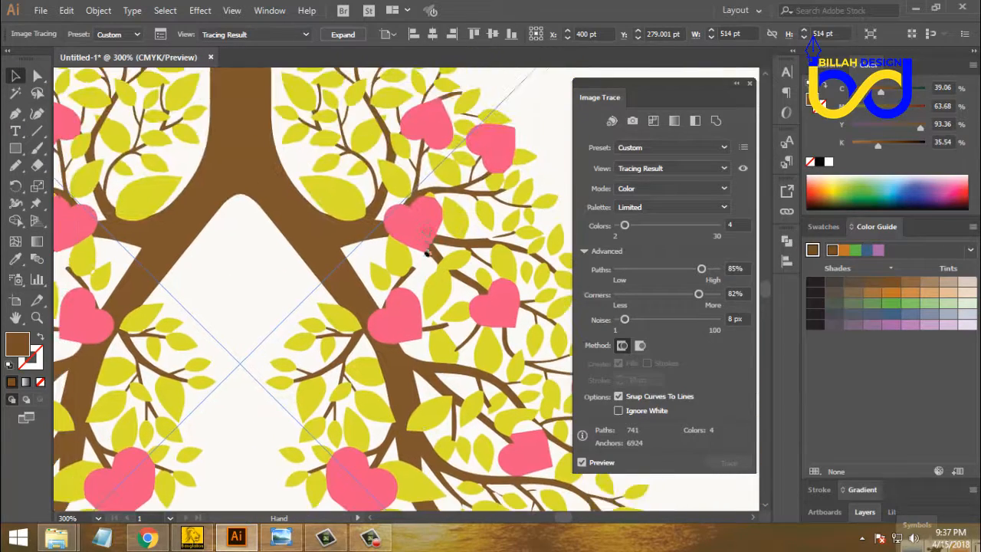
pyautogui.moveTo(442, 223); pyautogui.dragTo(452, 268)
pyautogui.moveTo(306, 263); pyautogui.dragTo(384, 263)
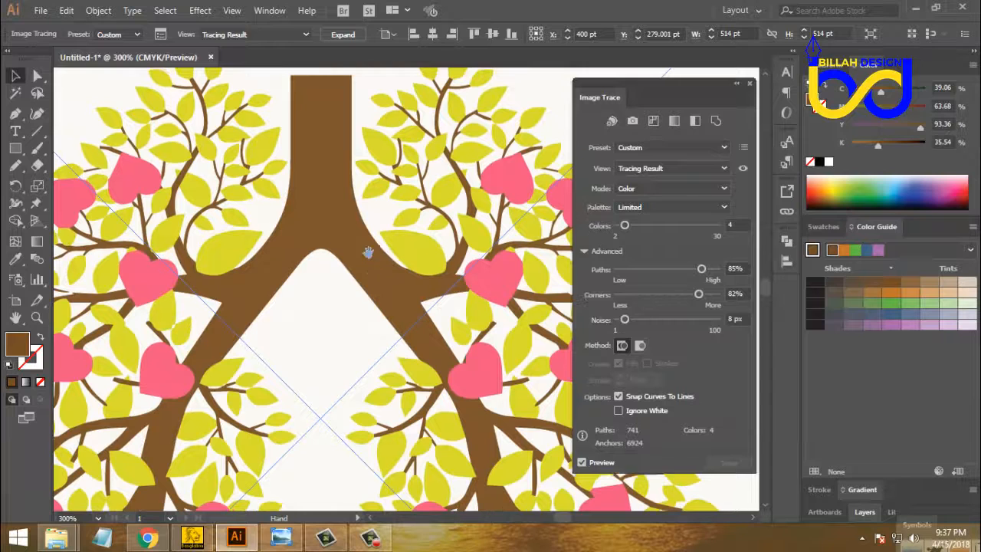
pyautogui.moveTo(272, 260); pyautogui.dragTo(323, 256)
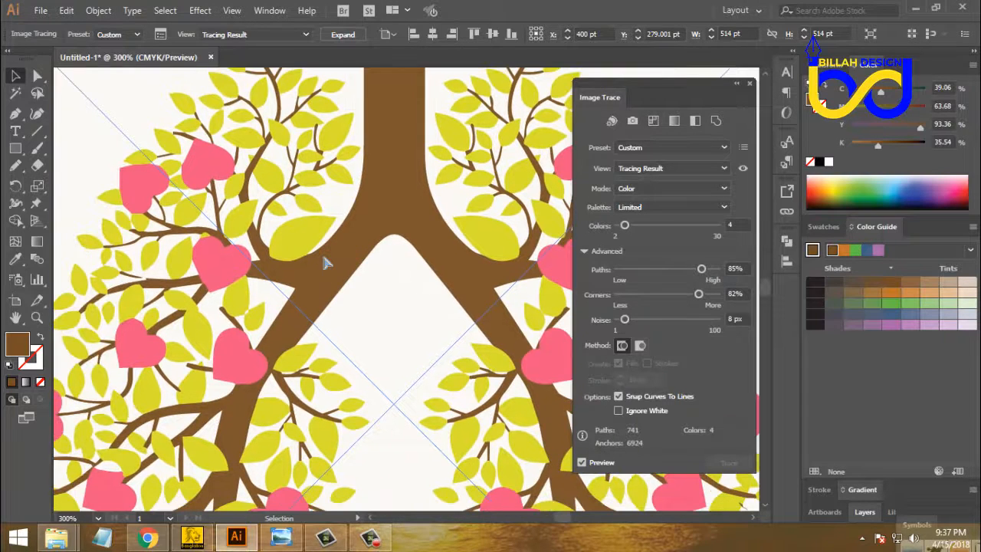
# Check the traced heart and leaf edges in the tree's left half at 600% magnification, and return to 100%.
pyautogui.hotkey('ctrl', '+')
pyautogui.hotkey('ctrl', '+')
pyautogui.moveTo(117, 149); pyautogui.dragTo(340, 271)
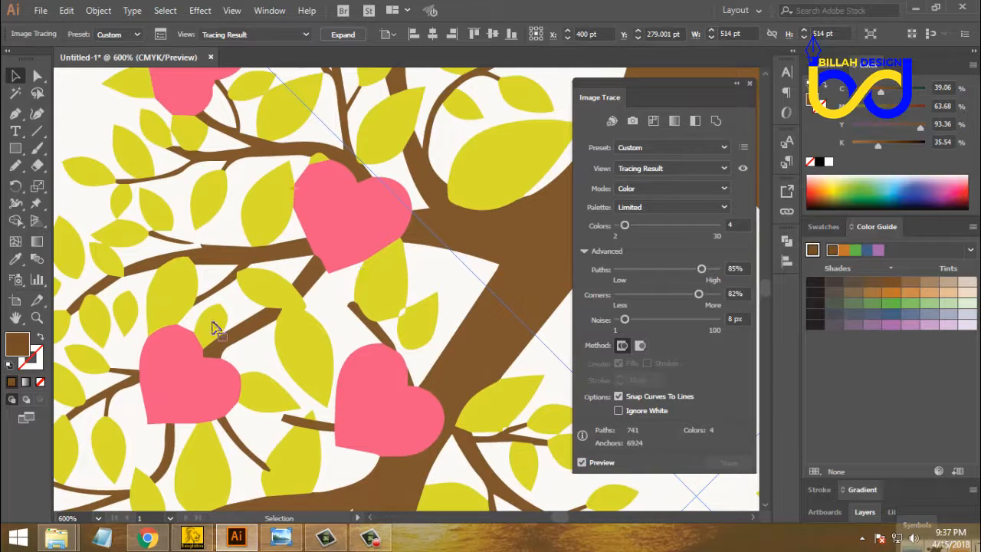
pyautogui.moveTo(453, 384); pyautogui.dragTo(400, 355)
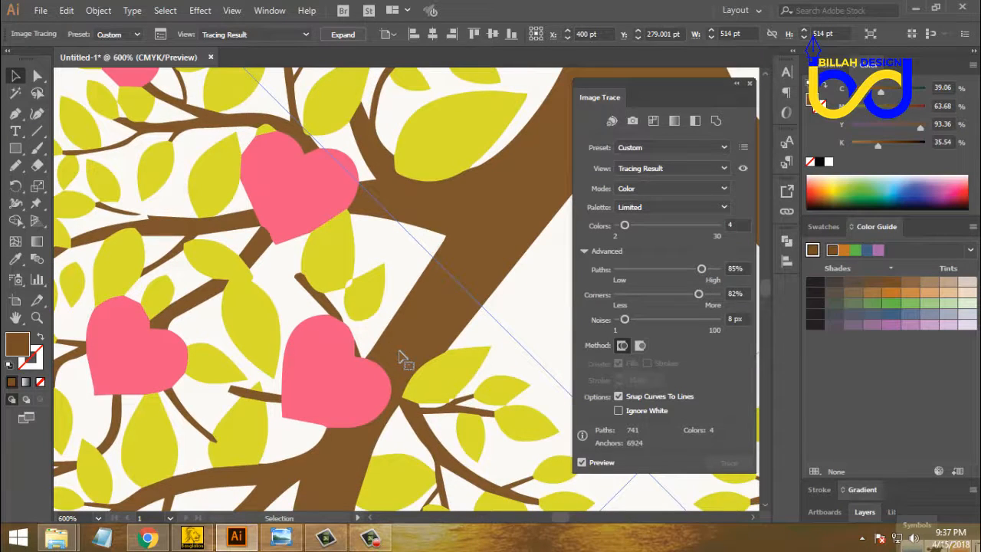
pyautogui.hotkey('ctrl', '-')
pyautogui.hotkey('ctrl', '-')
pyautogui.hotkey('ctrl', '-')
pyautogui.hotkey('ctrl', '-')
pyautogui.hotkey('ctrl', '-')
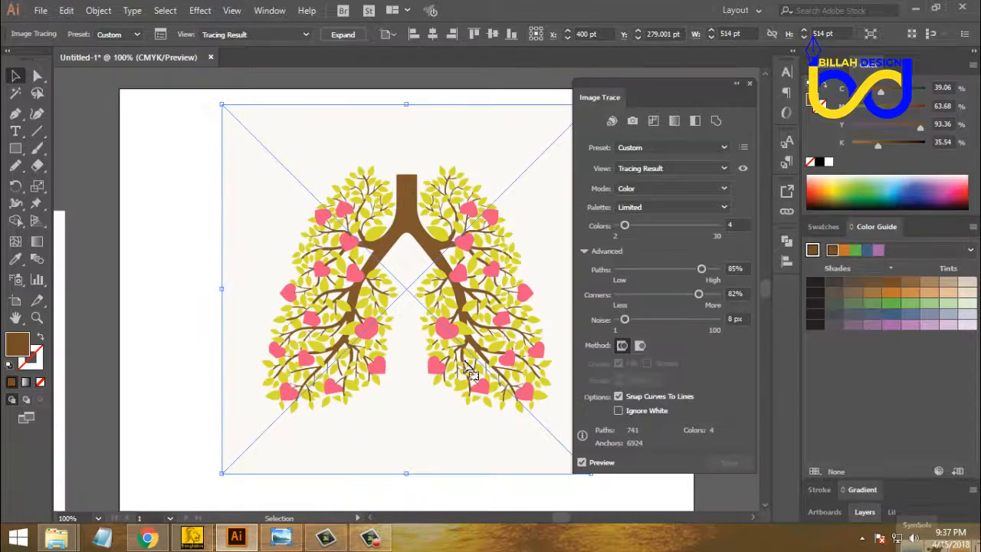
pyautogui.moveTo(477, 329); pyautogui.dragTo(443, 299)
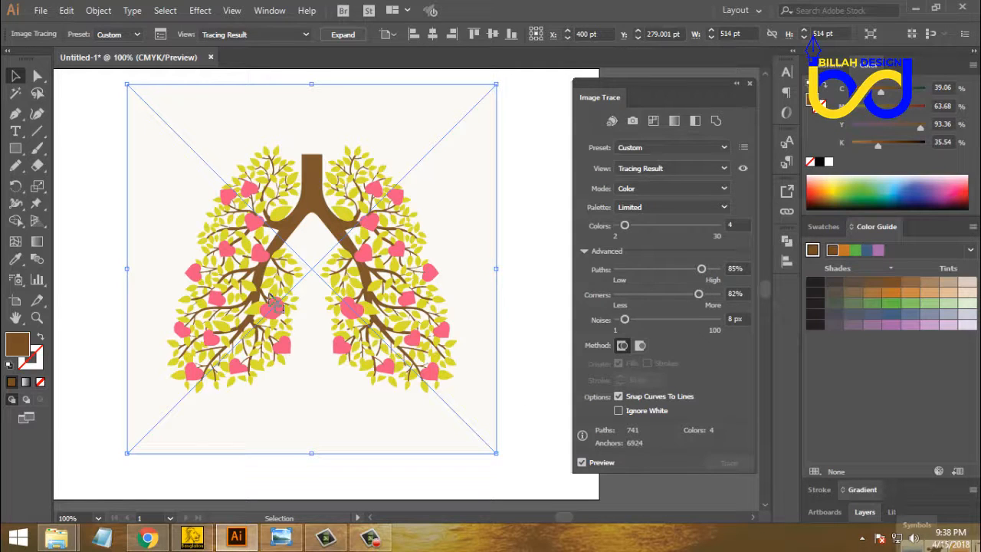
# Ignore white in the four-colour trace to drop the background, and expand the result into vector paths.
pyautogui.click(620, 410)
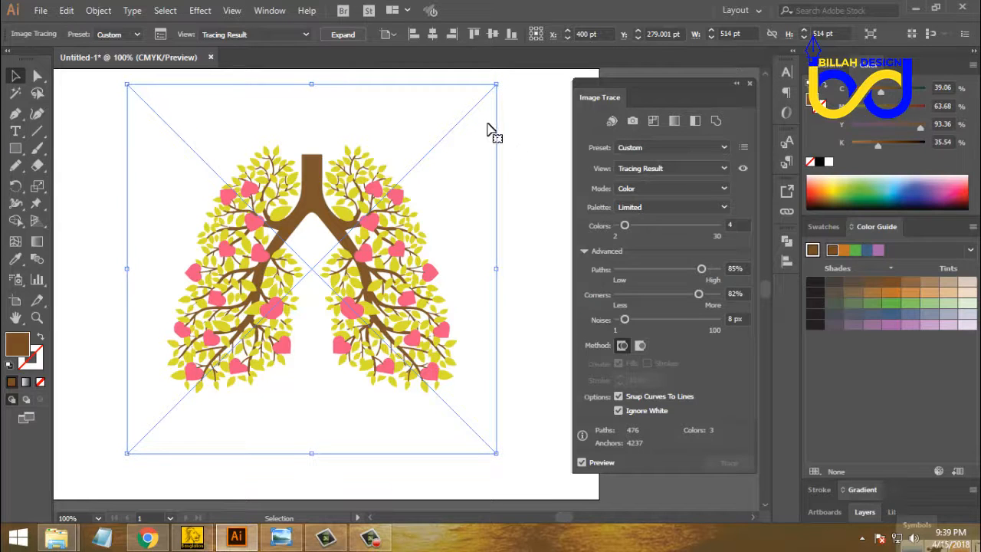
pyautogui.click(348, 36)
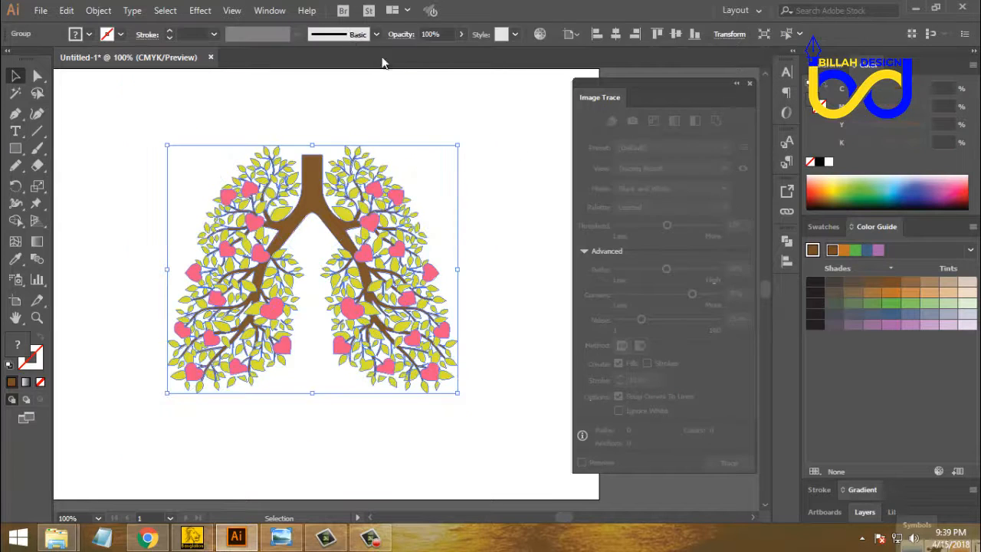
# Move the expanded four-colour tree off the artboard and delete it.
pyautogui.click(373, 142)
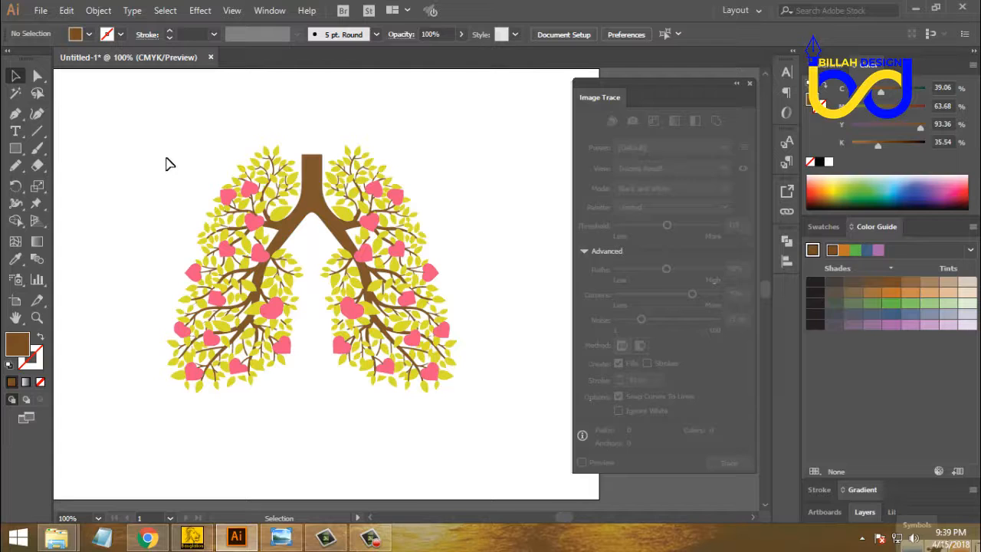
pyautogui.moveTo(136, 127); pyautogui.dragTo(566, 442)
pyautogui.click(531, 335)
pyautogui.moveTo(493, 131); pyautogui.dragTo(183, 420)
pyautogui.click(270, 445)
pyautogui.hotkey('ctrl', '-')
pyautogui.hotkey('ctrl', '-')
pyautogui.press('space')
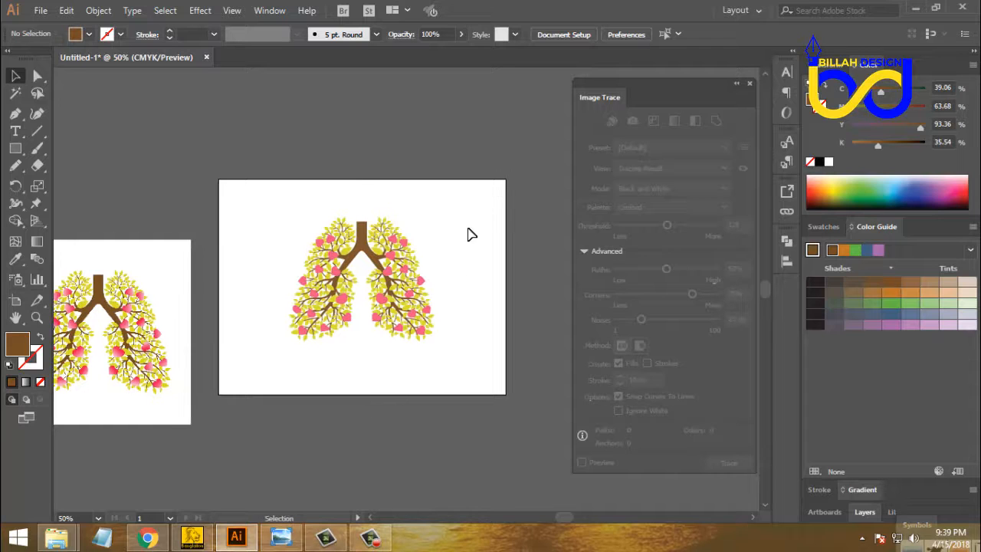
pyautogui.moveTo(489, 202); pyautogui.dragTo(276, 383)
pyautogui.moveTo(390, 291); pyautogui.dragTo(184, 175)
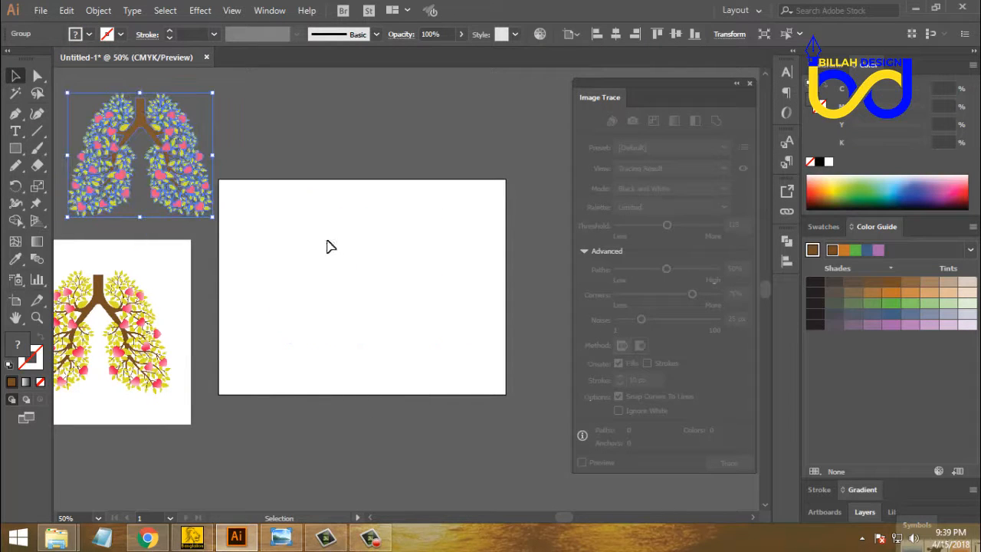
pyautogui.press('Delete')
# Duplicate the original linked tree image onto the empty artboard and select the copy.
pyautogui.moveTo(206, 312); pyautogui.dragTo(390, 276)
pyautogui.click(495, 353)
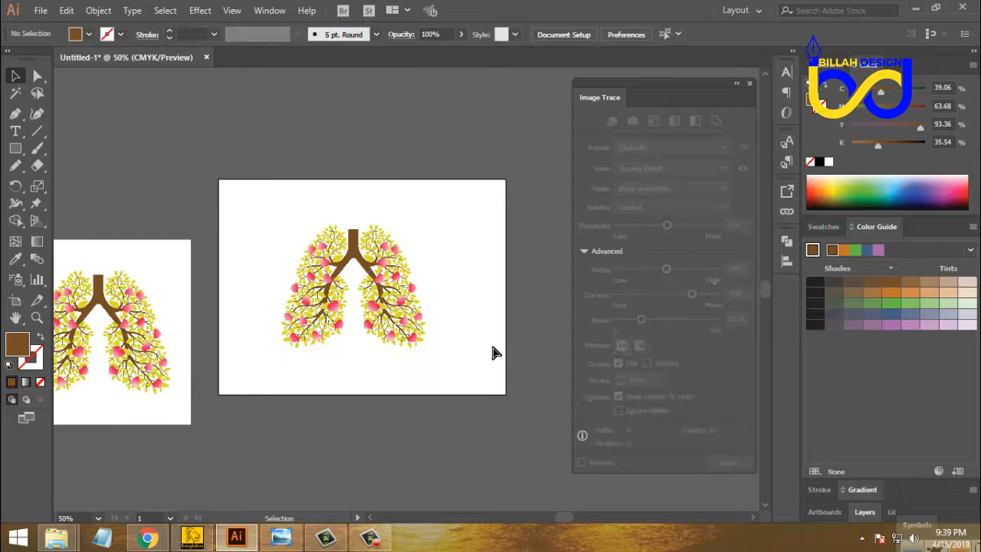
pyautogui.hotkey('ctrl', '+')
pyautogui.hotkey('ctrl', '+')
pyautogui.hotkey('ctrl', '+')
pyautogui.moveTo(406, 326); pyautogui.dragTo(461, 315)
pyautogui.hotkey('ctrl', '-')
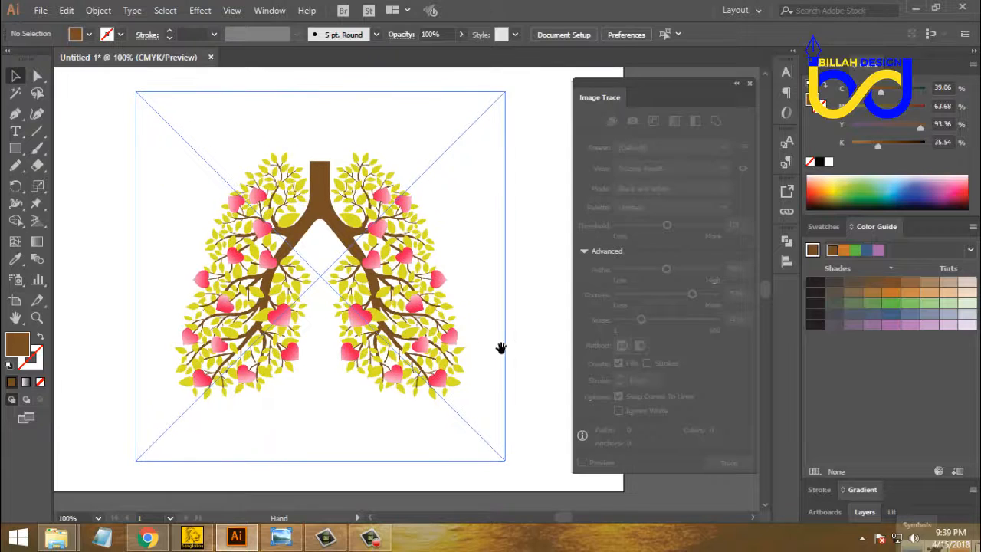
pyautogui.click(372, 255)
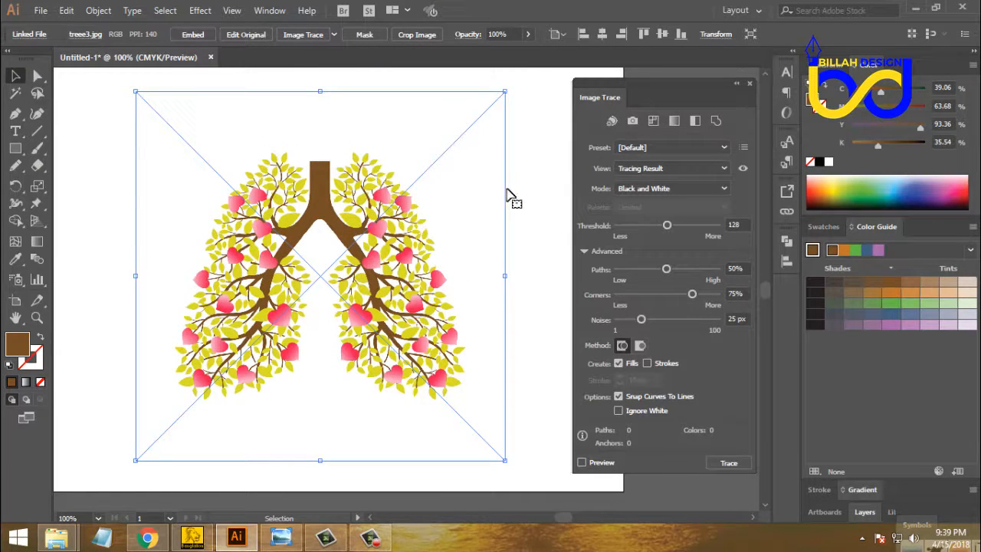
# Trace the copied tree image with the Auto-Color preset.
pyautogui.moveTo(503, 272); pyautogui.dragTo(504, 252)
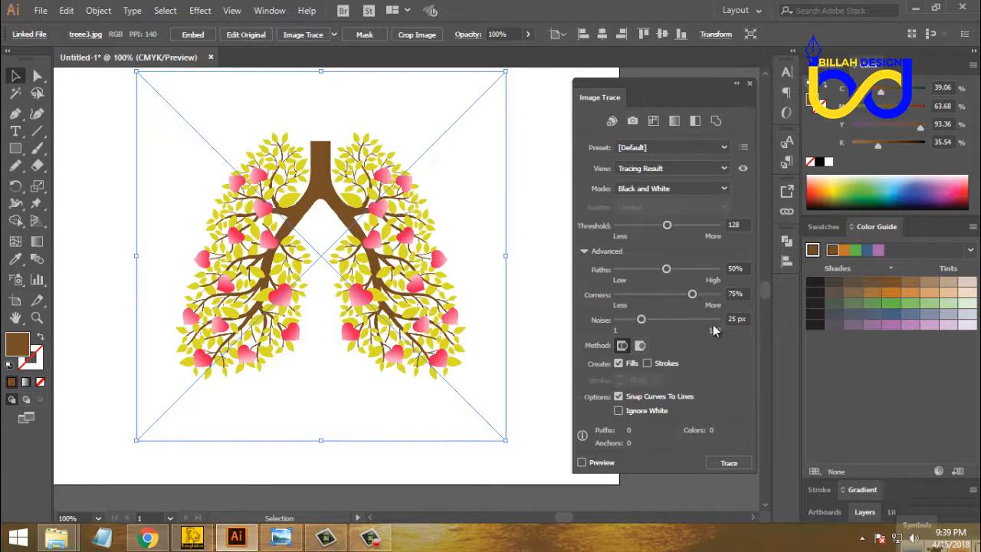
pyautogui.click(612, 123)
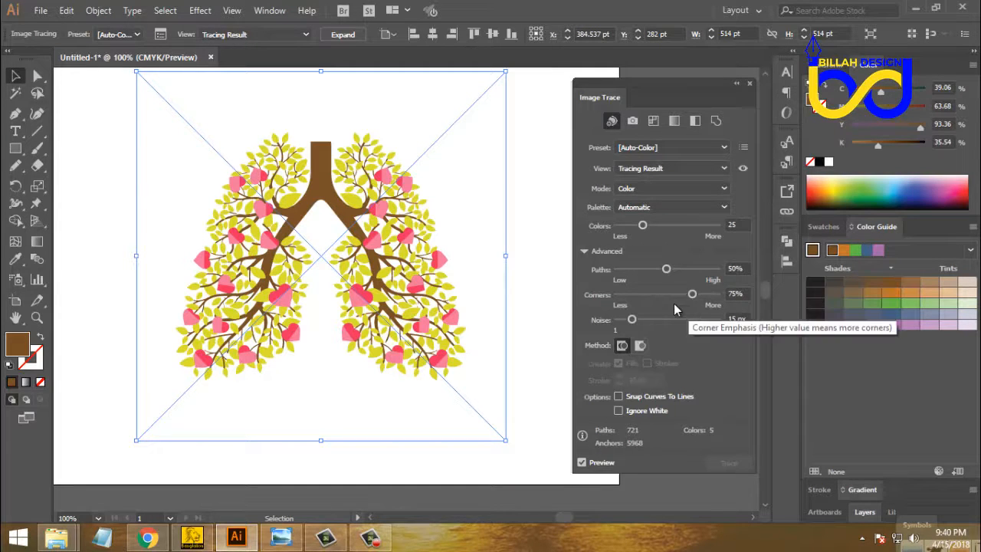
pyautogui.click(612, 122)
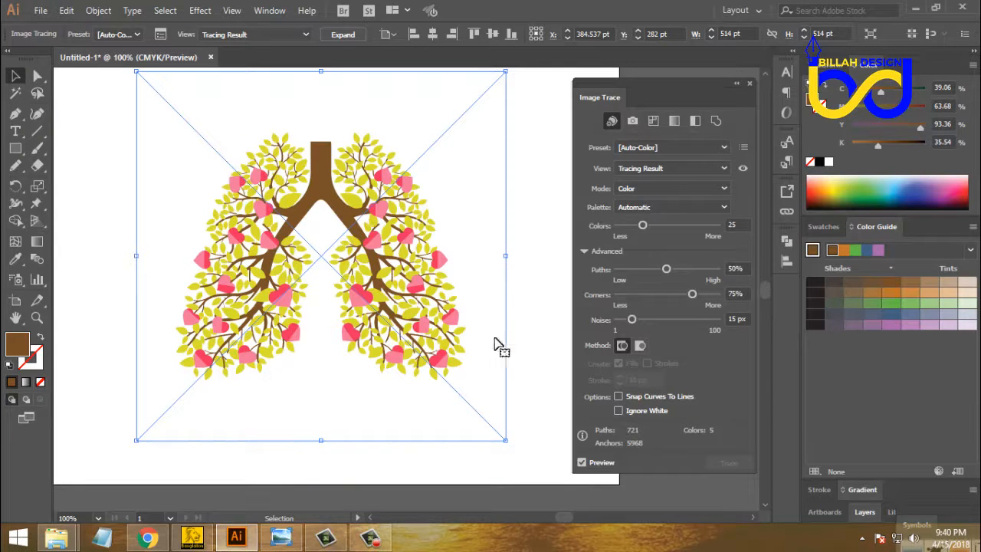
# Ignore white in the Auto-Color trace, expand it into vector paths, and deselect the artwork.
pyautogui.click(618, 410)
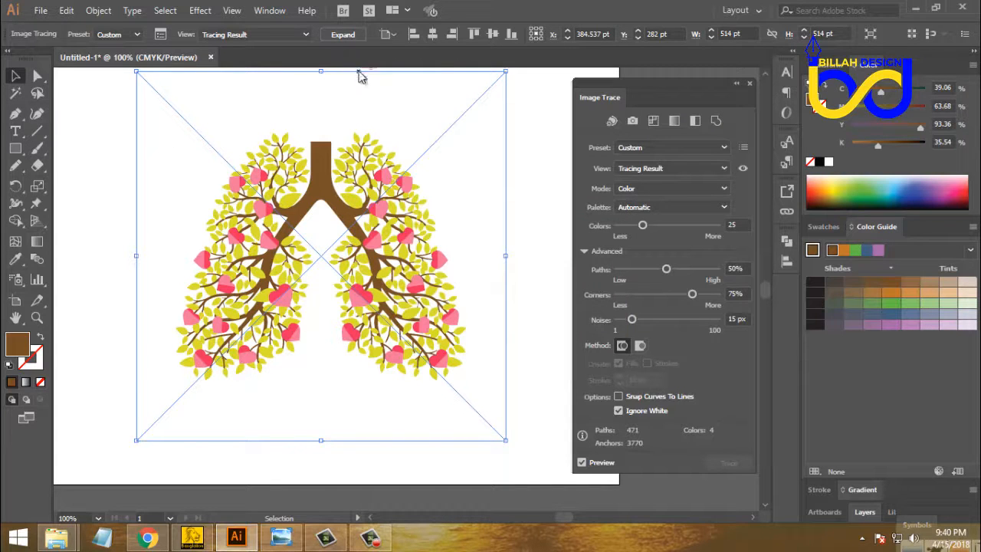
pyautogui.click(343, 35)
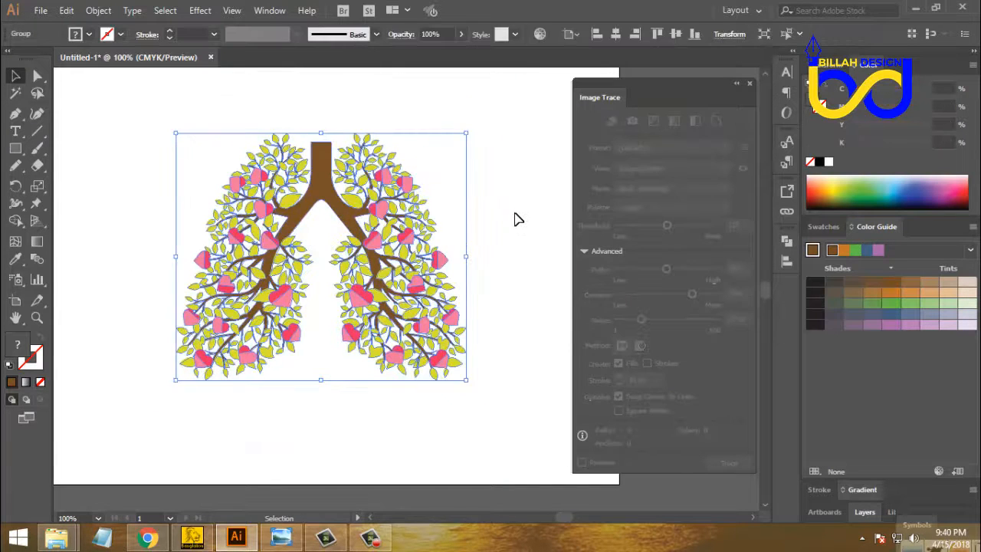
pyautogui.click(516, 255)
pyautogui.click(389, 314)
pyautogui.click(524, 340)
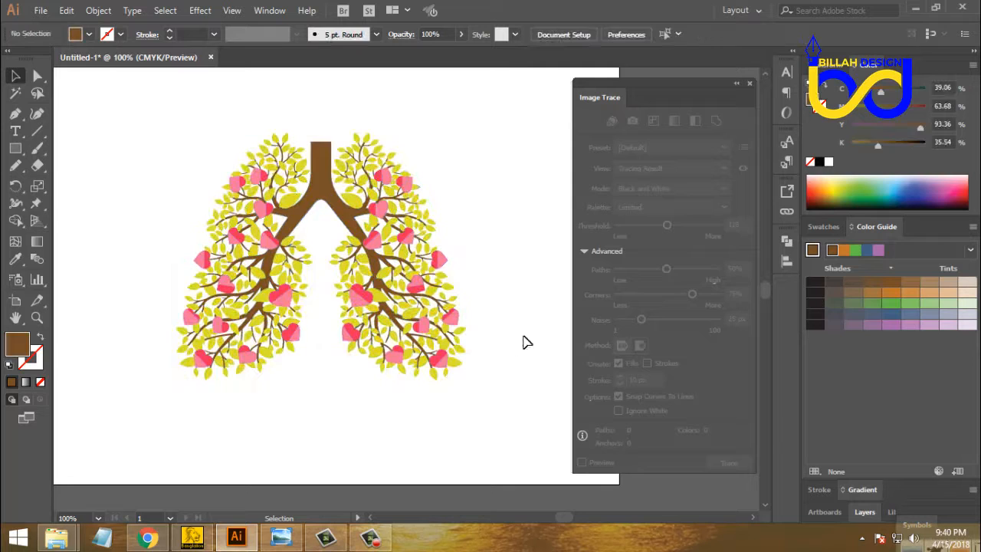
# Close the Image Trace settings and delete the original linked tree image beside the artboard.
pyautogui.click(749, 84)
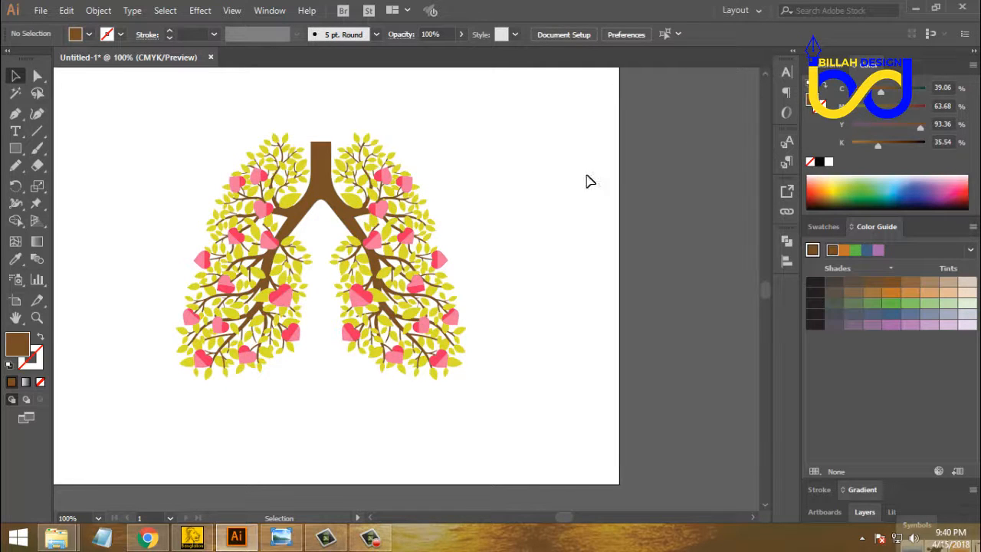
pyautogui.hotkey('ctrl', '-')
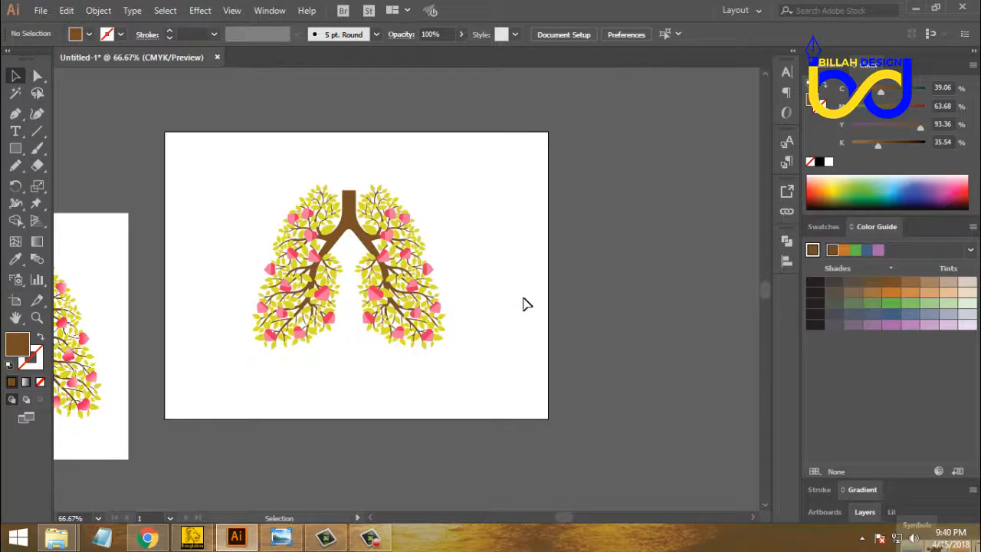
pyautogui.click(127, 278)
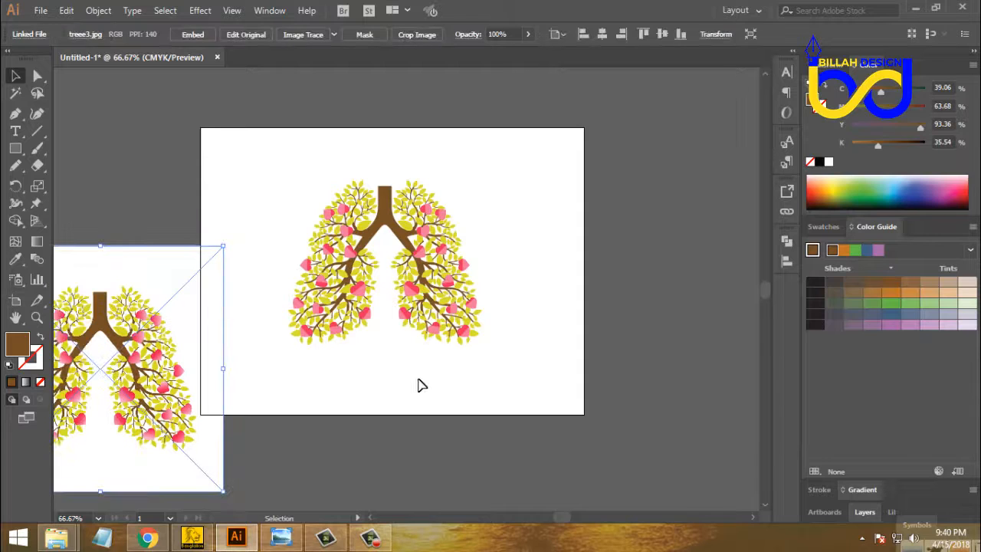
pyautogui.press('Delete')
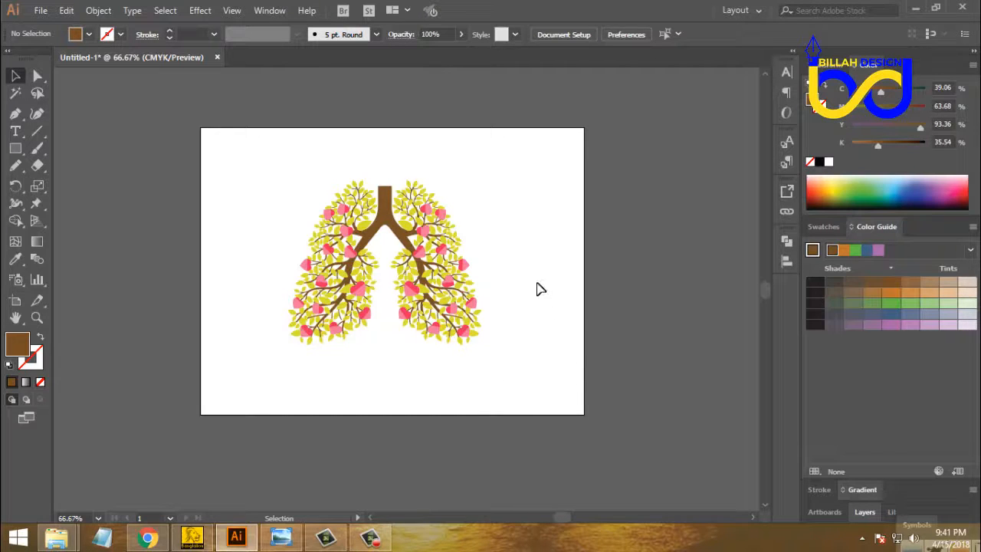
pyautogui.press('space')
pyautogui.moveTo(538, 280); pyautogui.dragTo(538, 287)
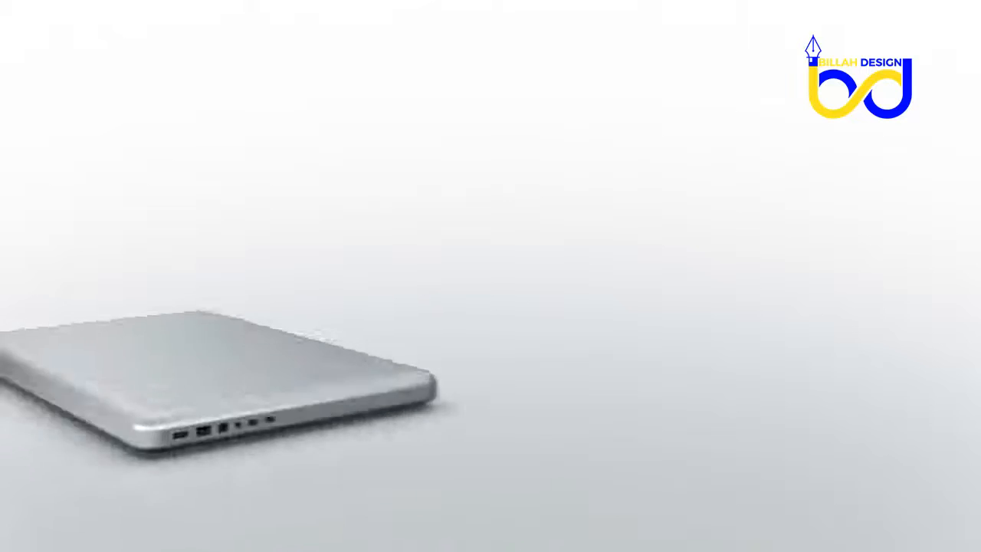